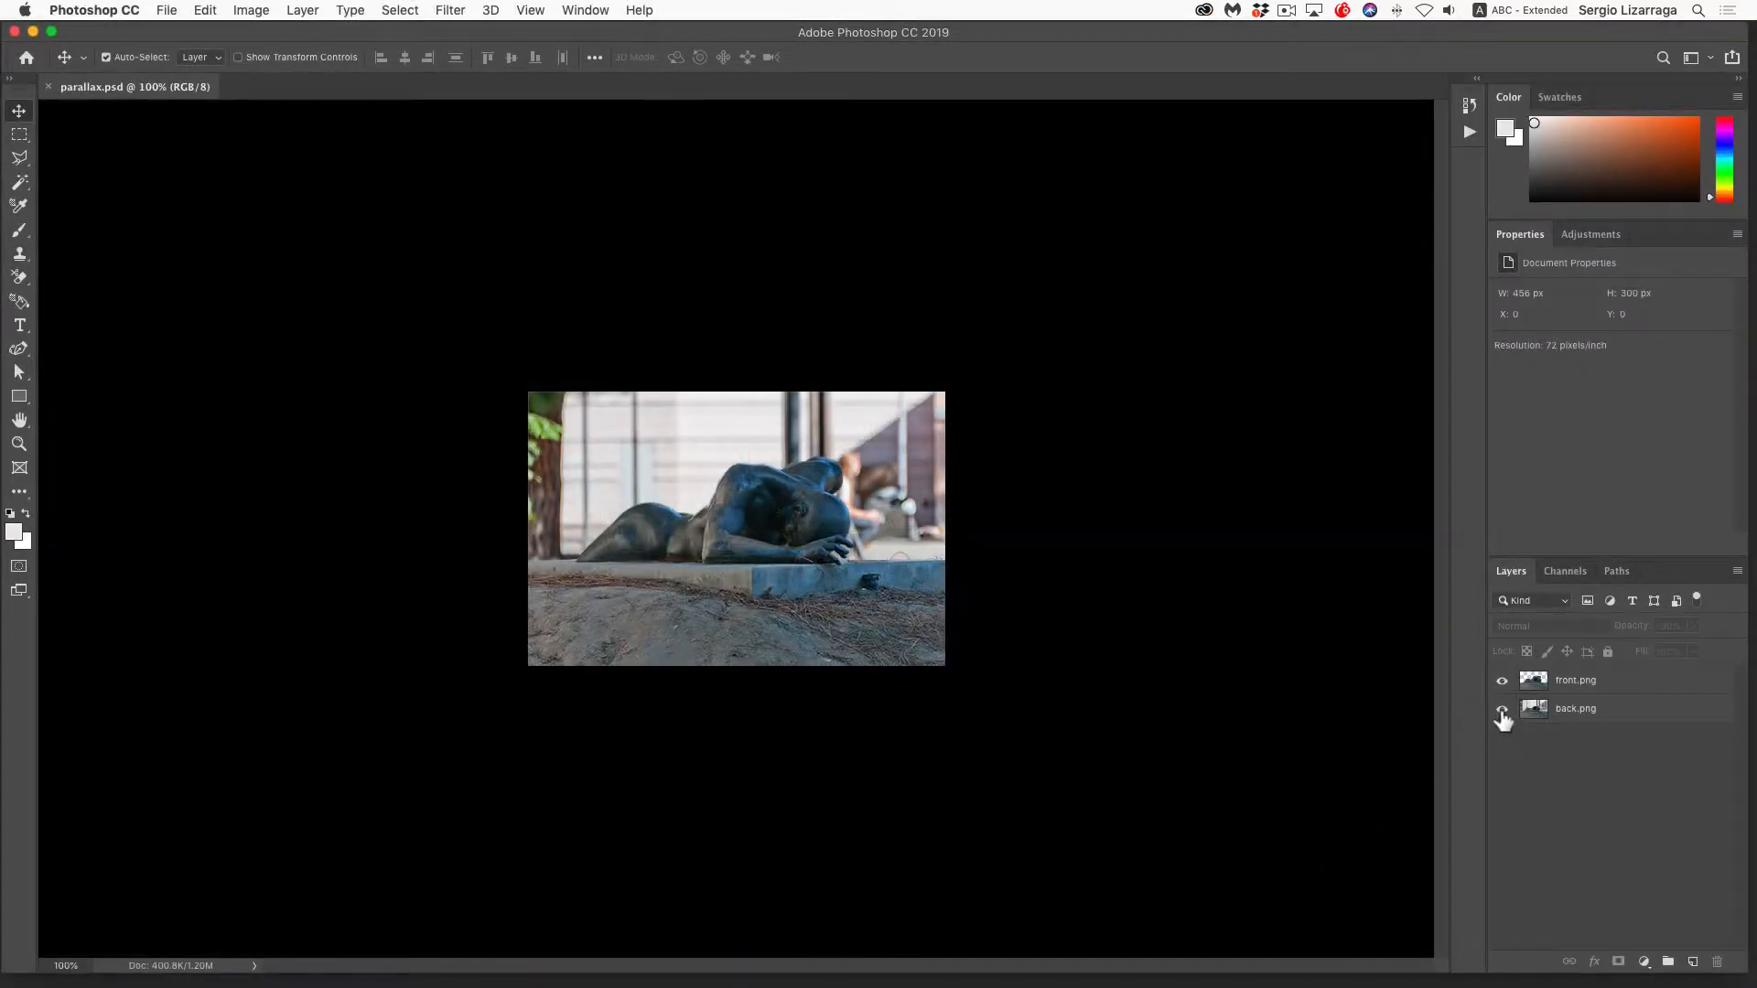
# Hide the back.png layer to inspect the front.png cutout alone, and show it again
pyautogui.click(1501, 709)
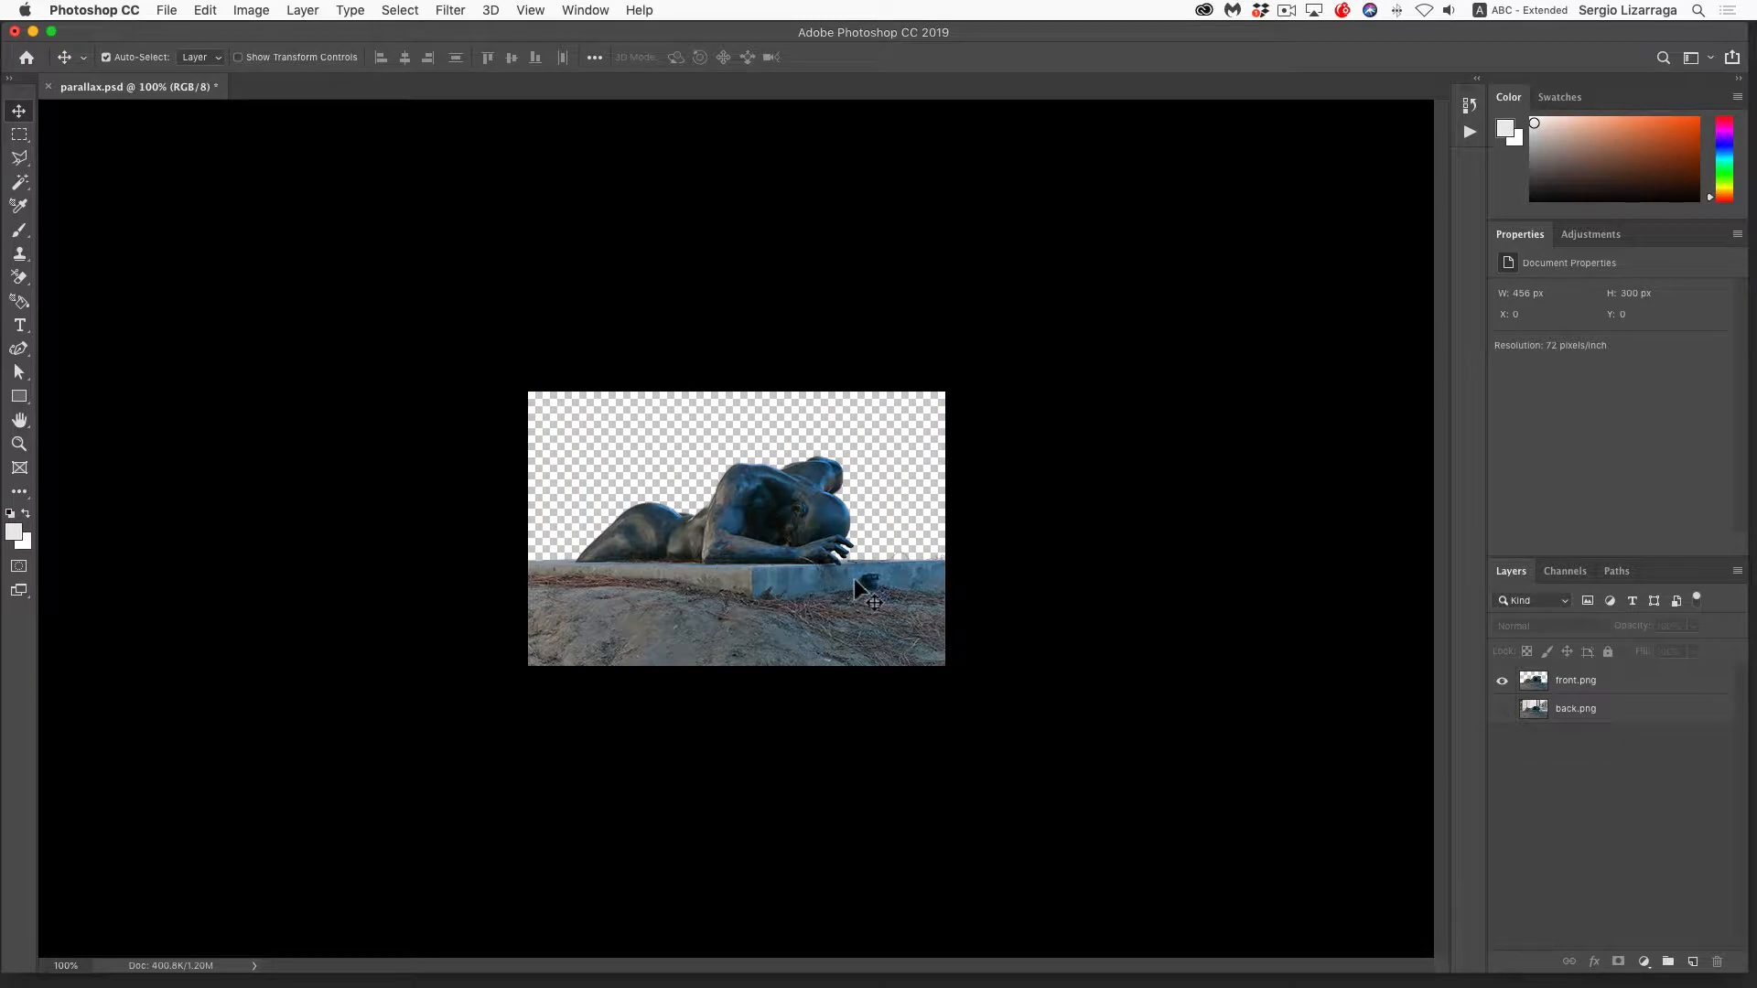
pyautogui.click(1501, 711)
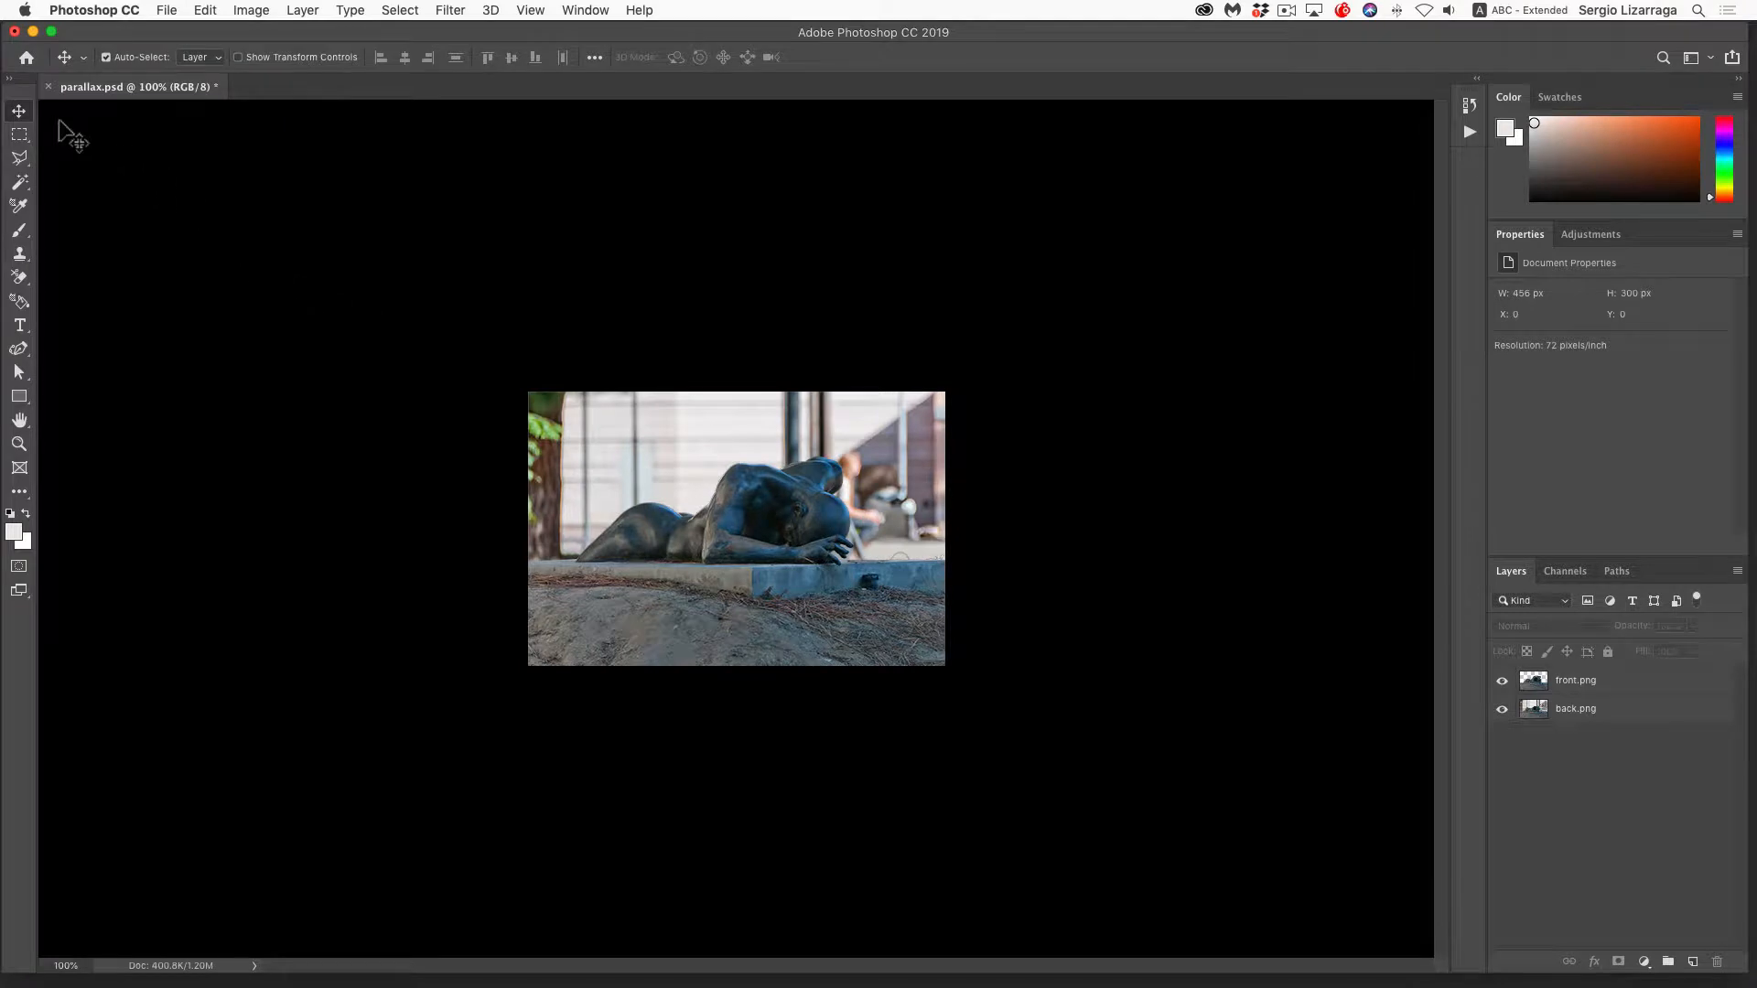
pyautogui.click(701, 565)
pyautogui.moveTo(701, 568)
pyautogui.mouseDown()
pyautogui.moveTo(661, 575)
pyautogui.moveTo(997, 569)
pyautogui.moveTo(706, 575)
pyautogui.mouseUp()
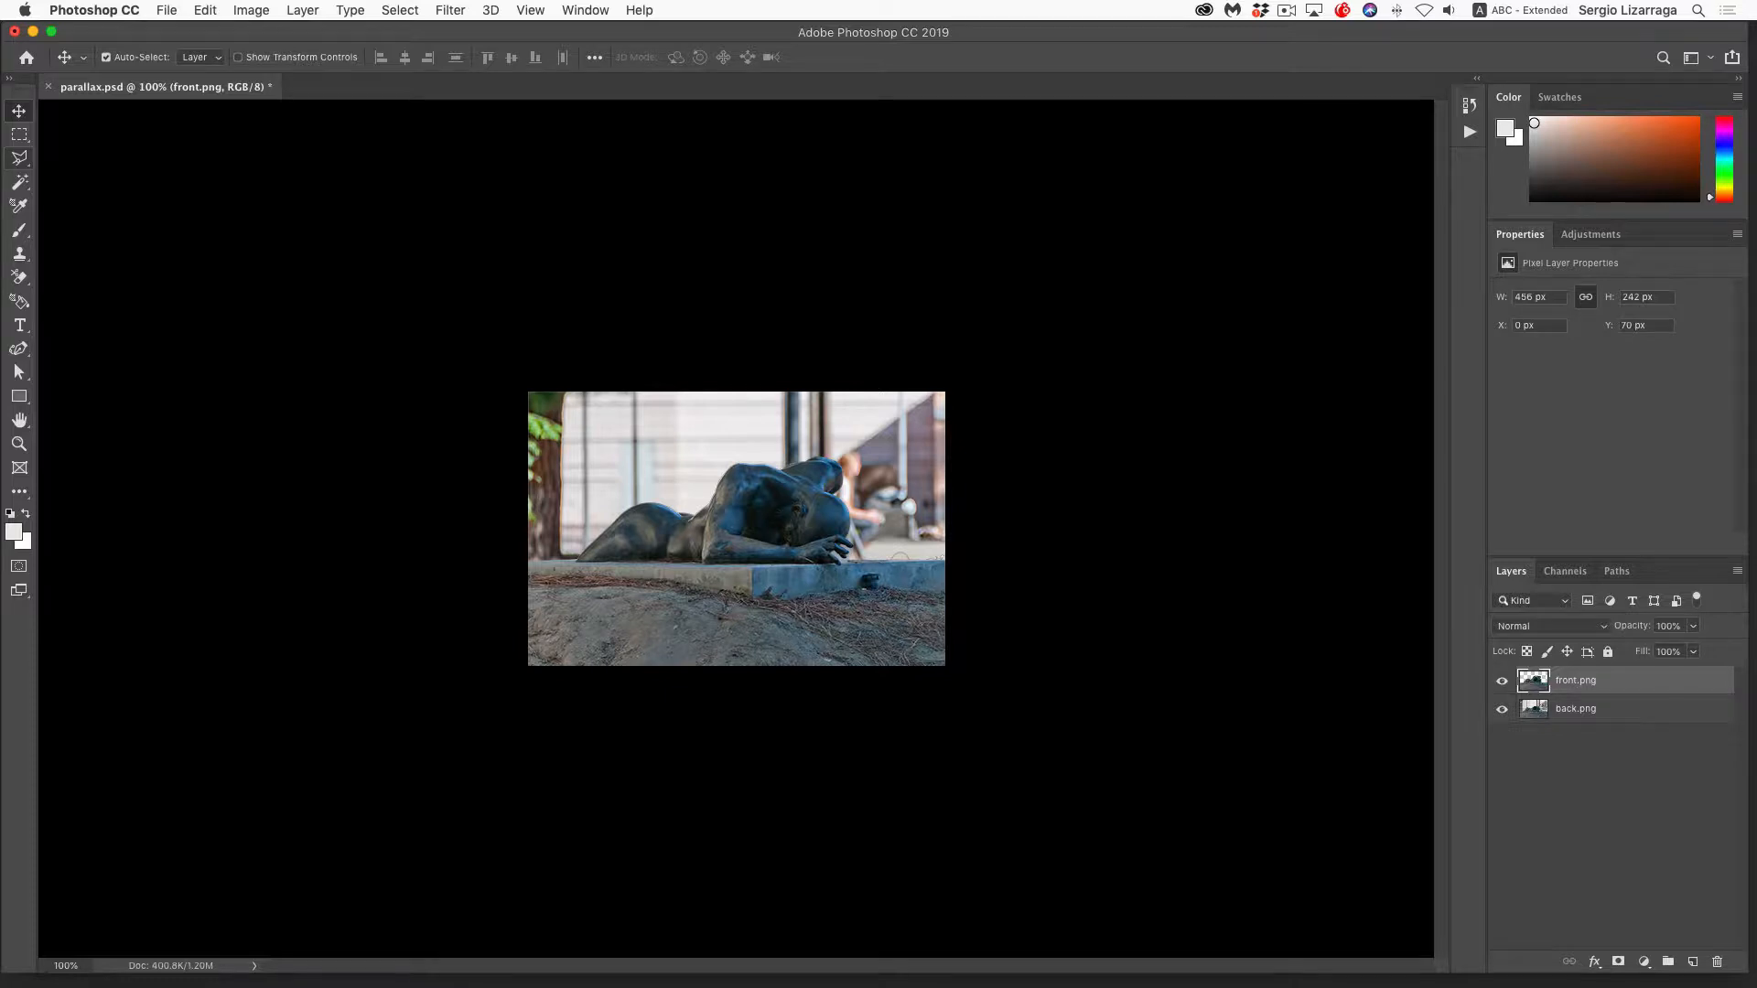
pyautogui.press('super+t')
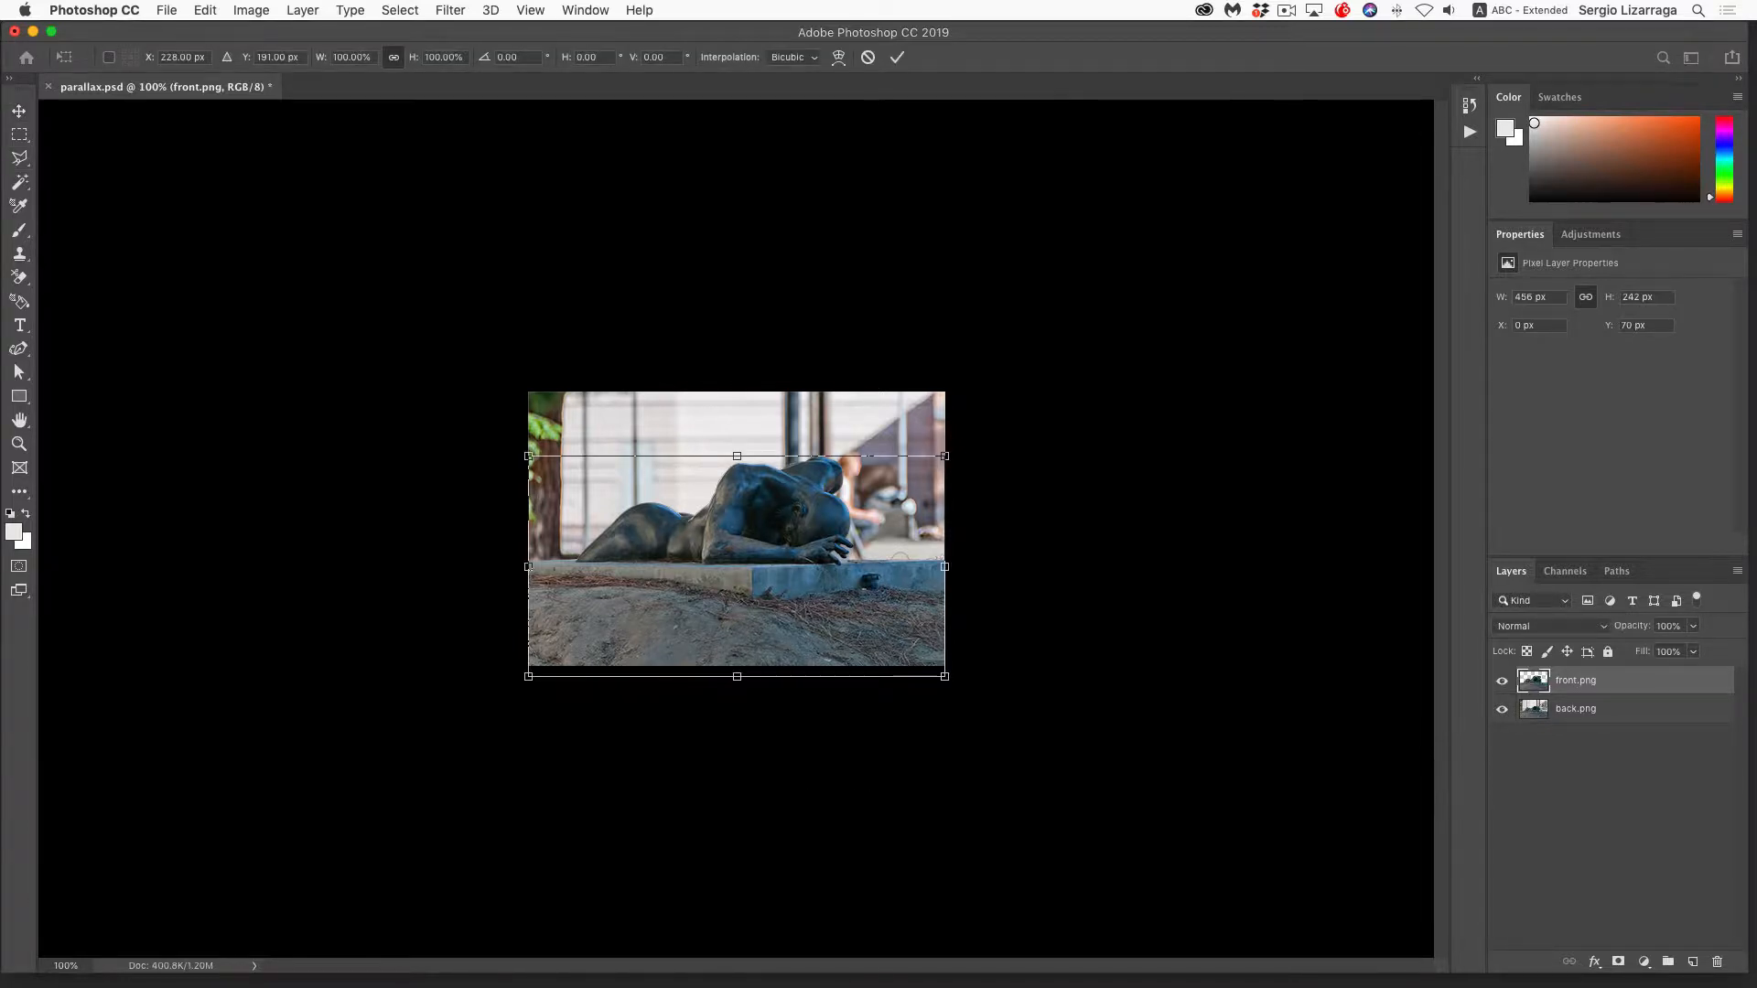
pyautogui.moveTo(953, 678); pyautogui.dragTo(967, 706)
pyautogui.moveTo(828, 596)
pyautogui.mouseDown()
pyautogui.moveTo(847, 597)
pyautogui.moveTo(785, 590)
pyautogui.moveTo(838, 587)
pyautogui.mouseUp()
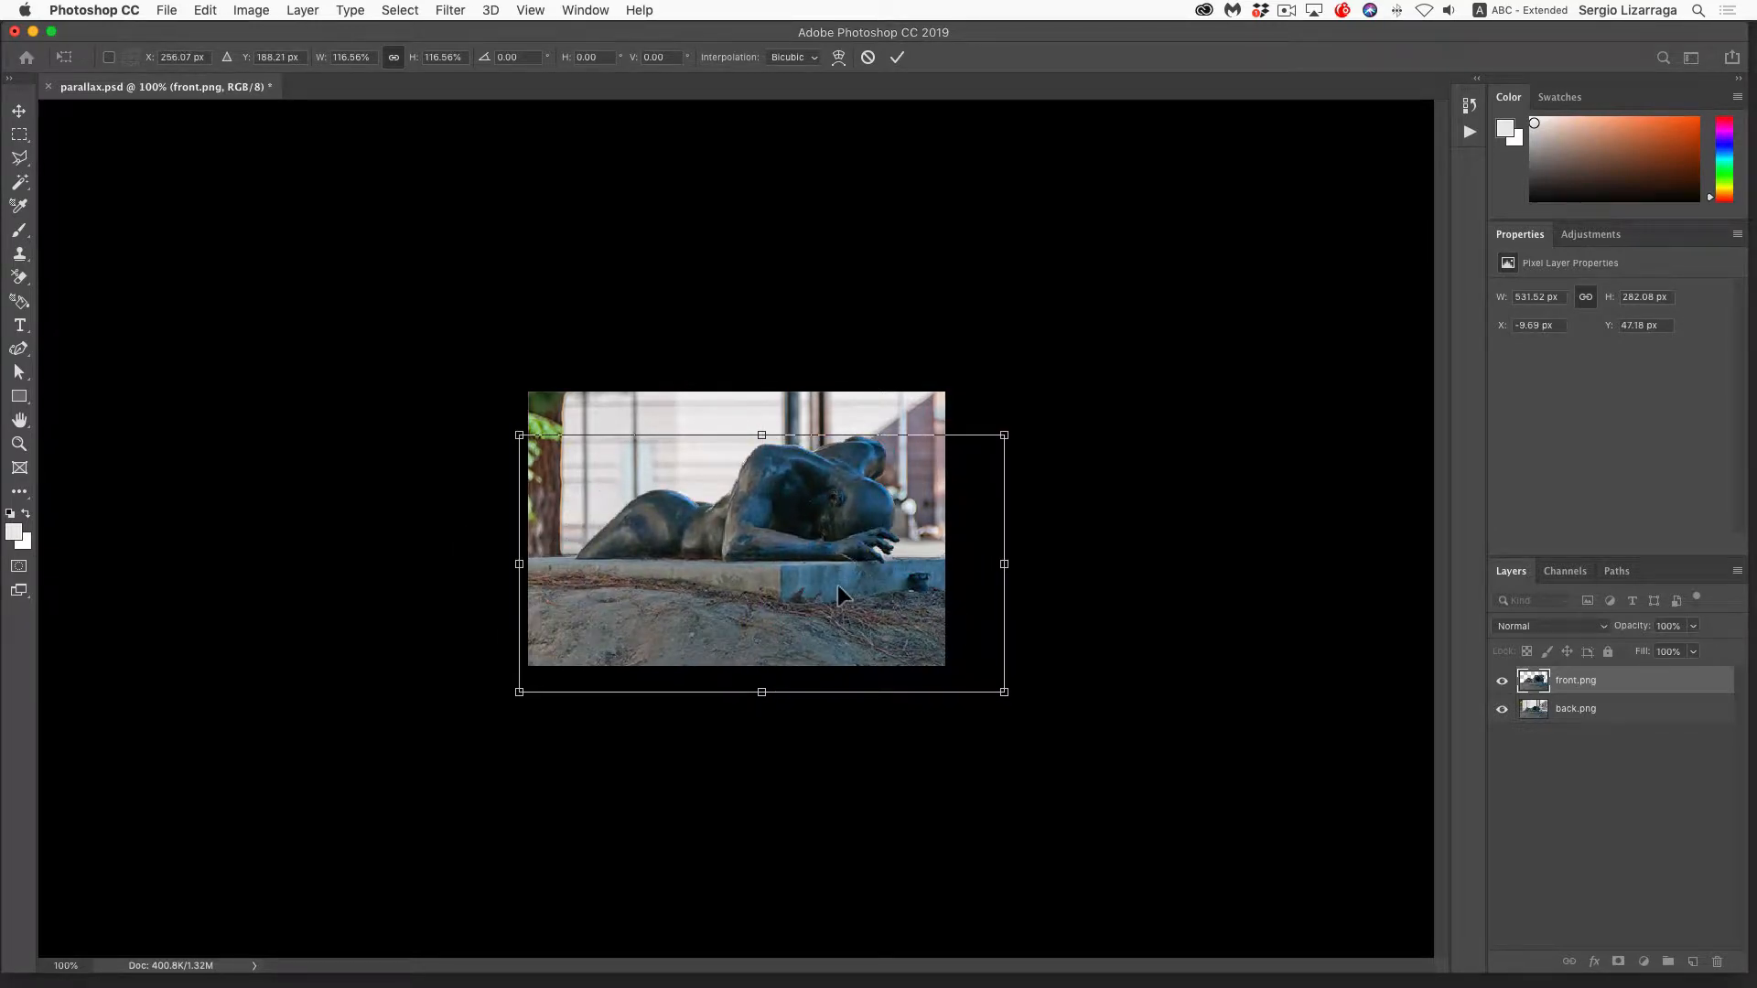
pyautogui.press('Escape')
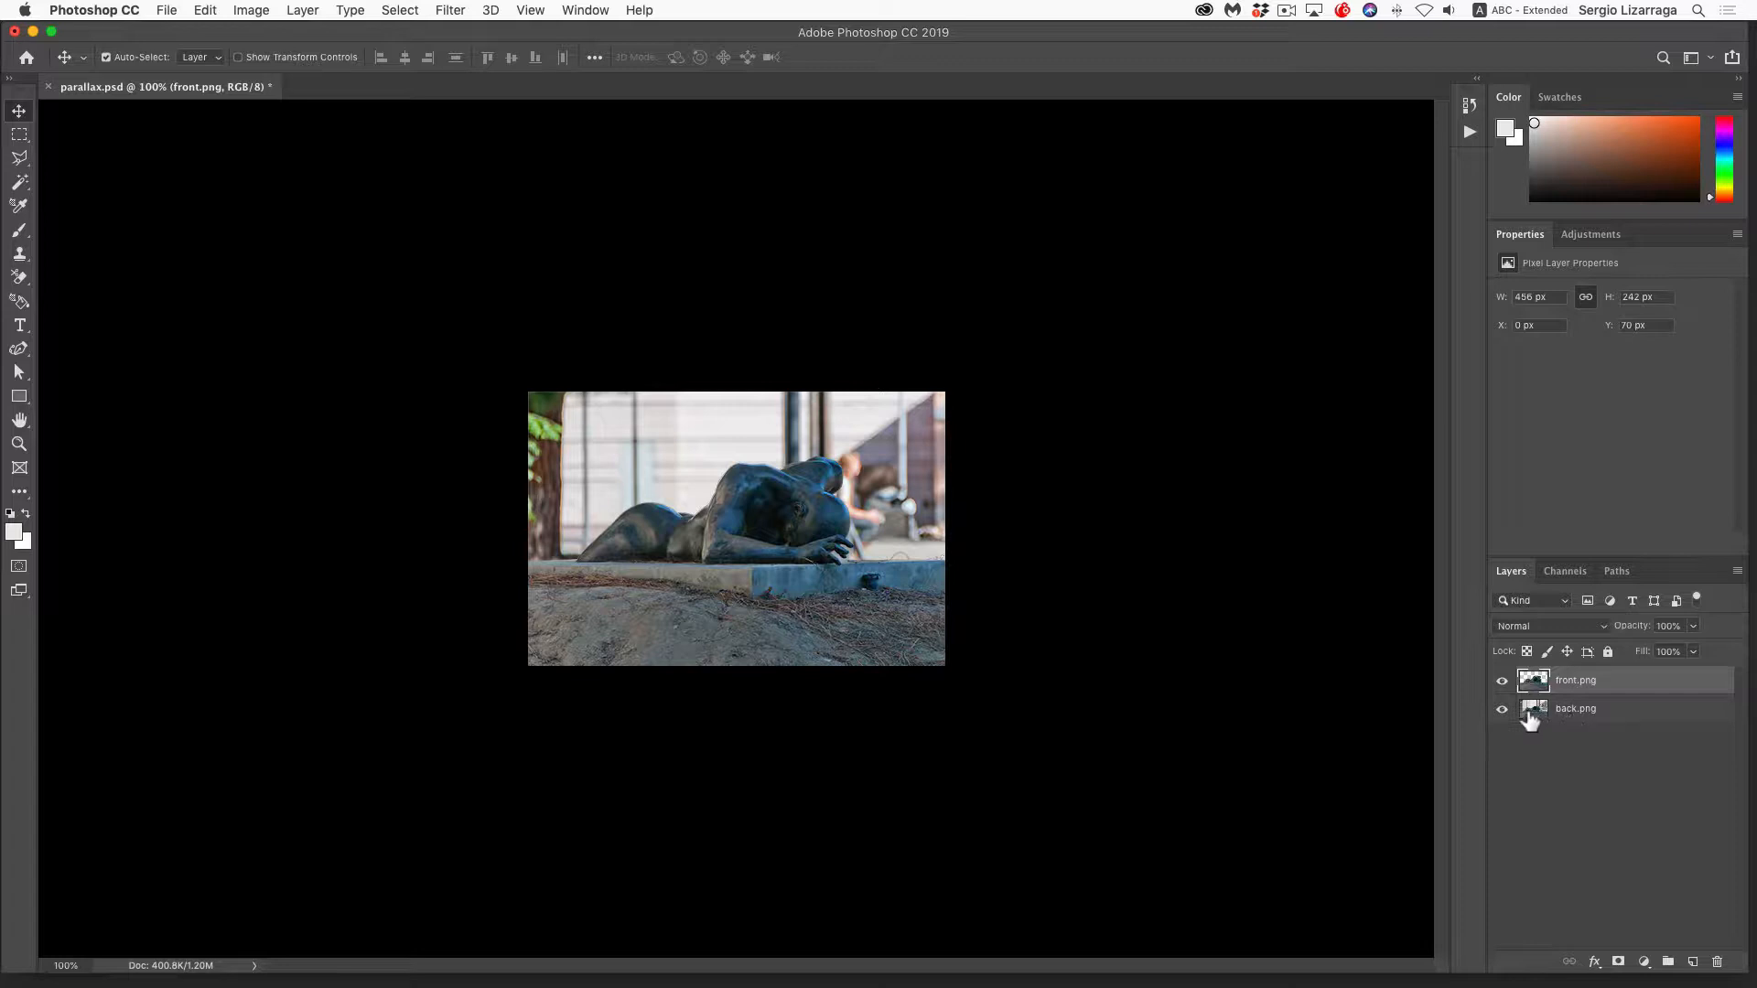
# Generate image assets from the layers of parallax.psd
pyautogui.click(167, 11)
pyautogui.moveTo(200, 267)
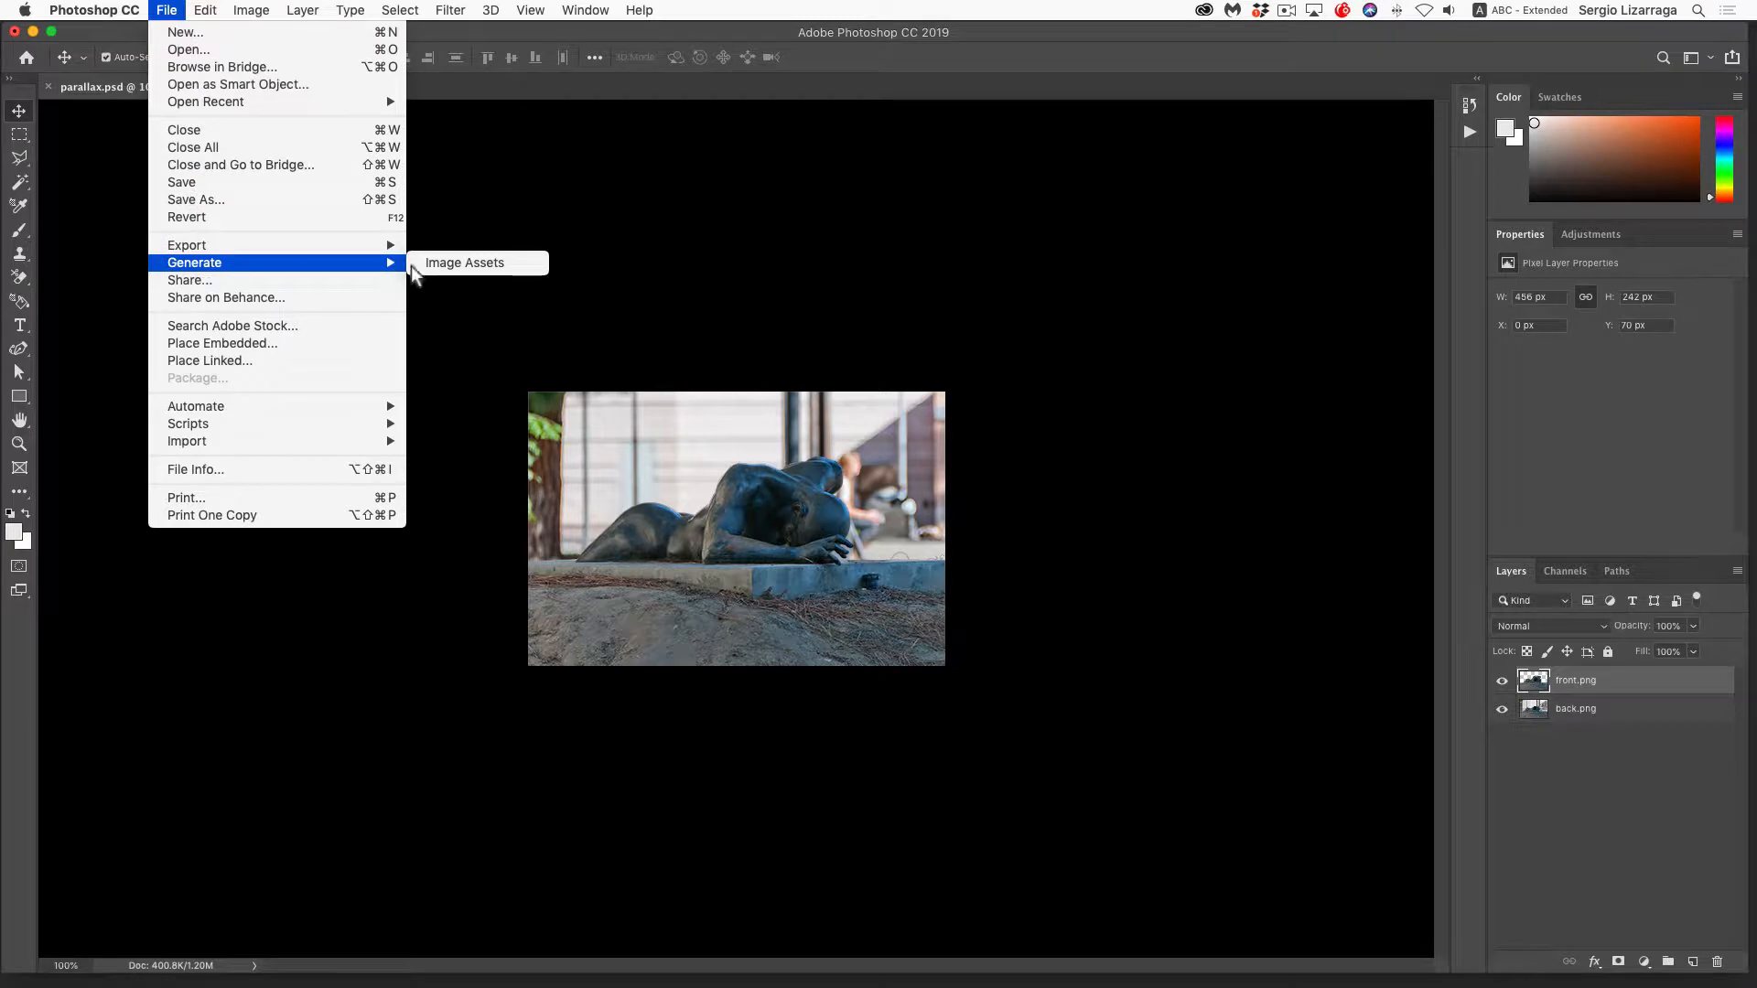
pyautogui.click(482, 266)
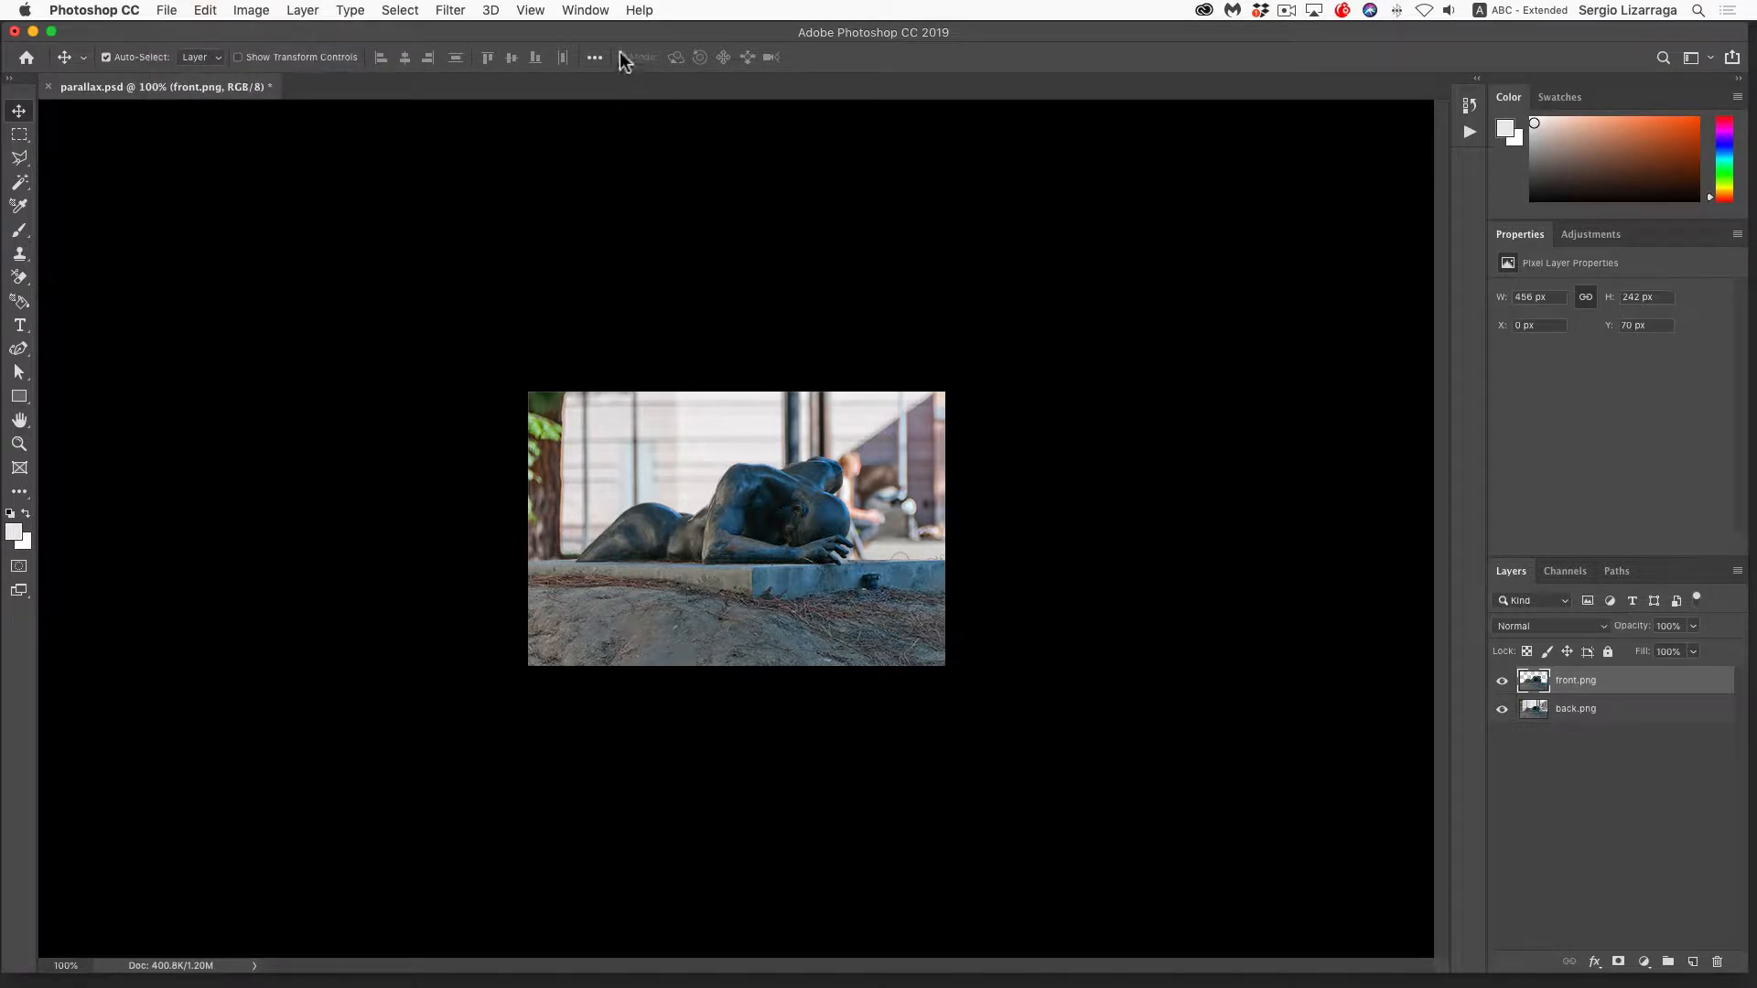
# Preview the generated front.png and back.png in the parallax-assets folder in Finder, and return to the Photoshop document
pyautogui.moveTo(619, 37); pyautogui.dragTo(662, 312)
pyautogui.moveTo(727, 150); pyautogui.dragTo(765, 65)
pyautogui.click(535, 165)
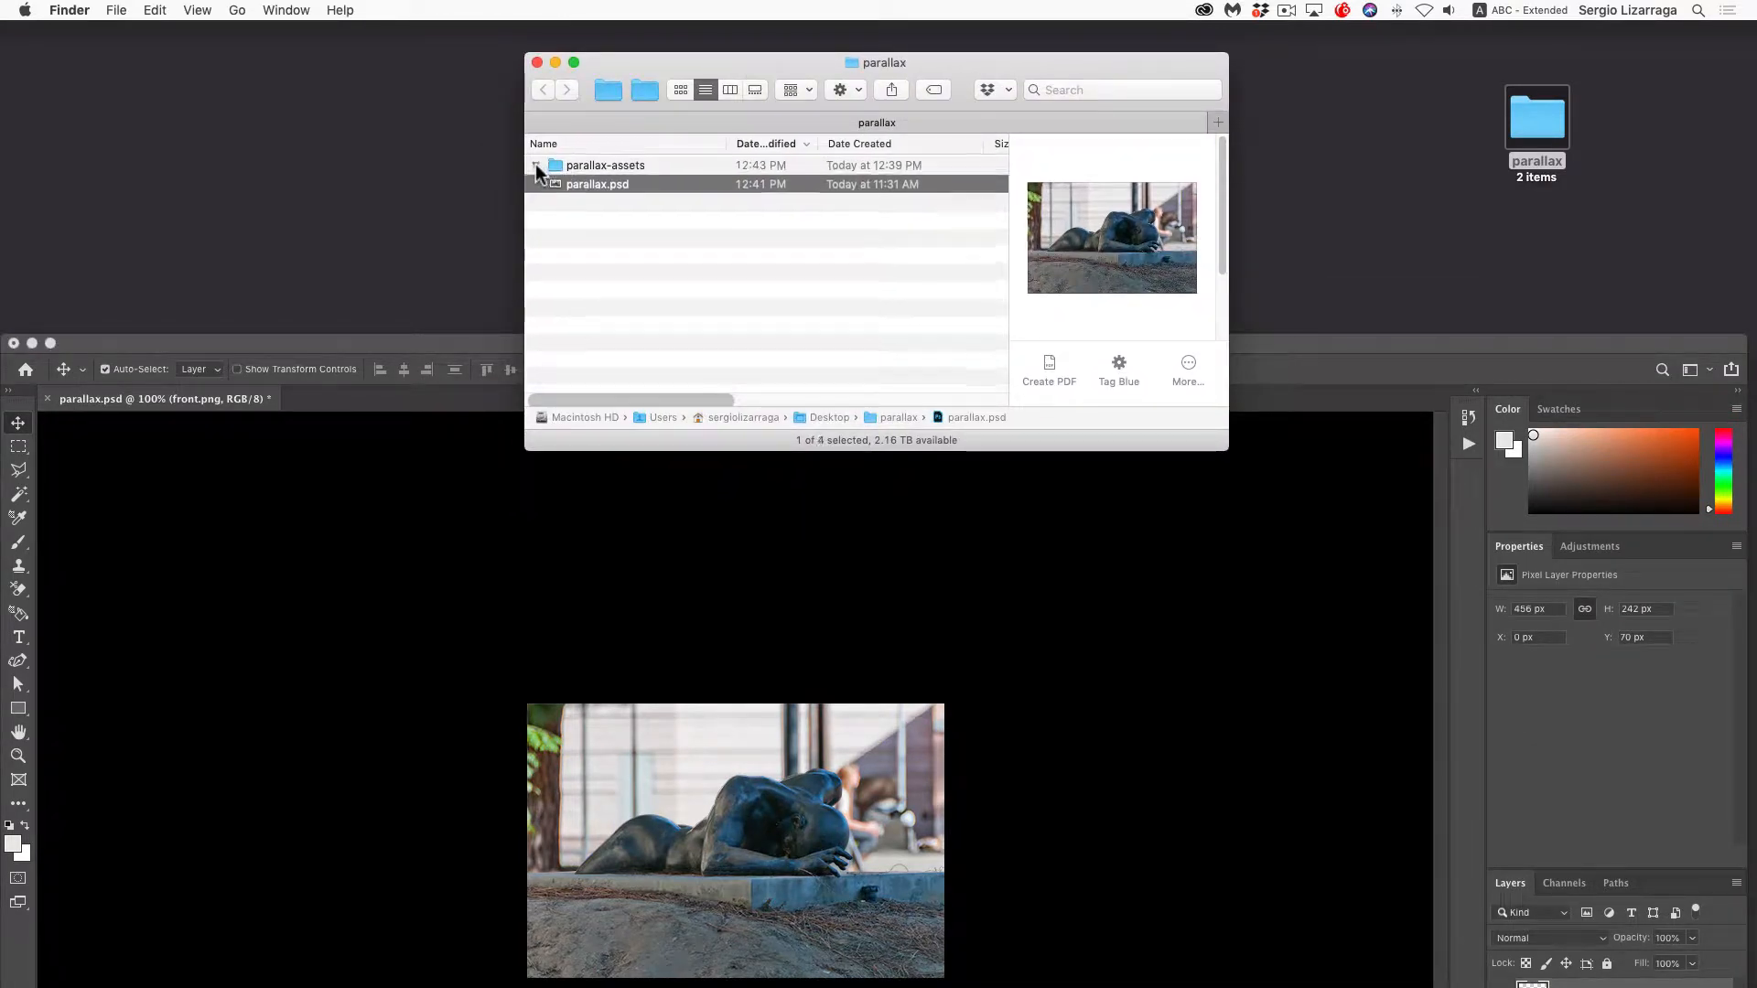
pyautogui.click(591, 182)
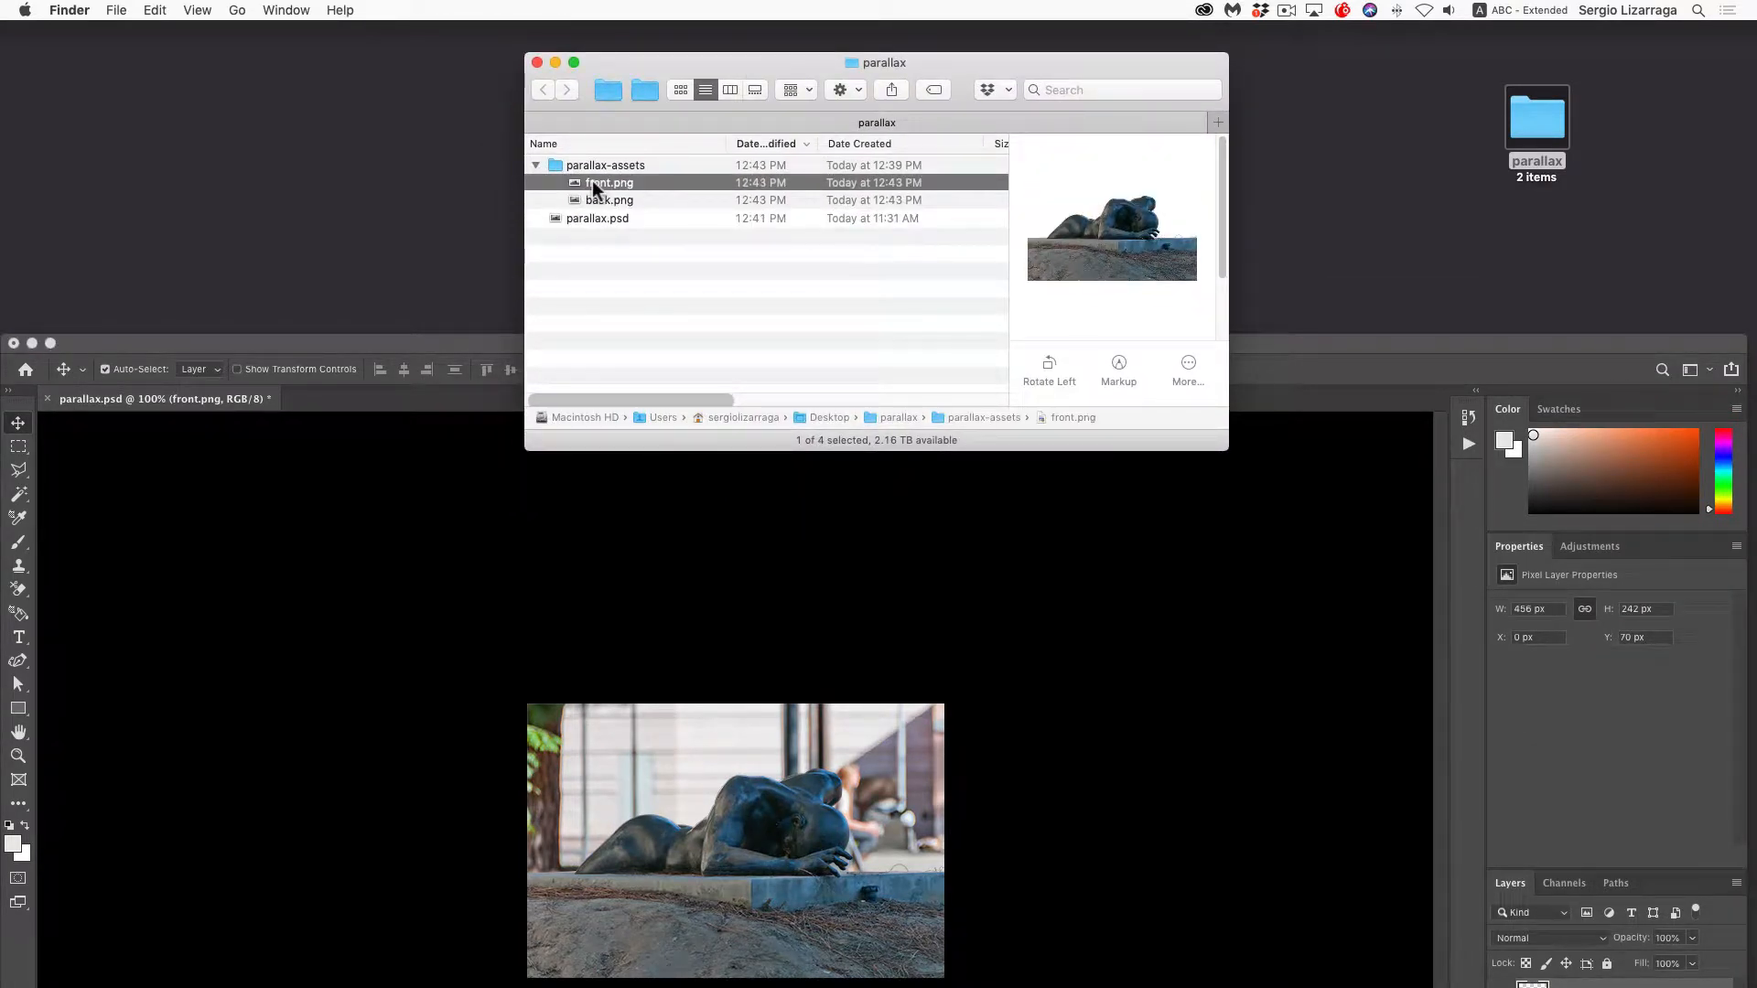
pyautogui.press('space')
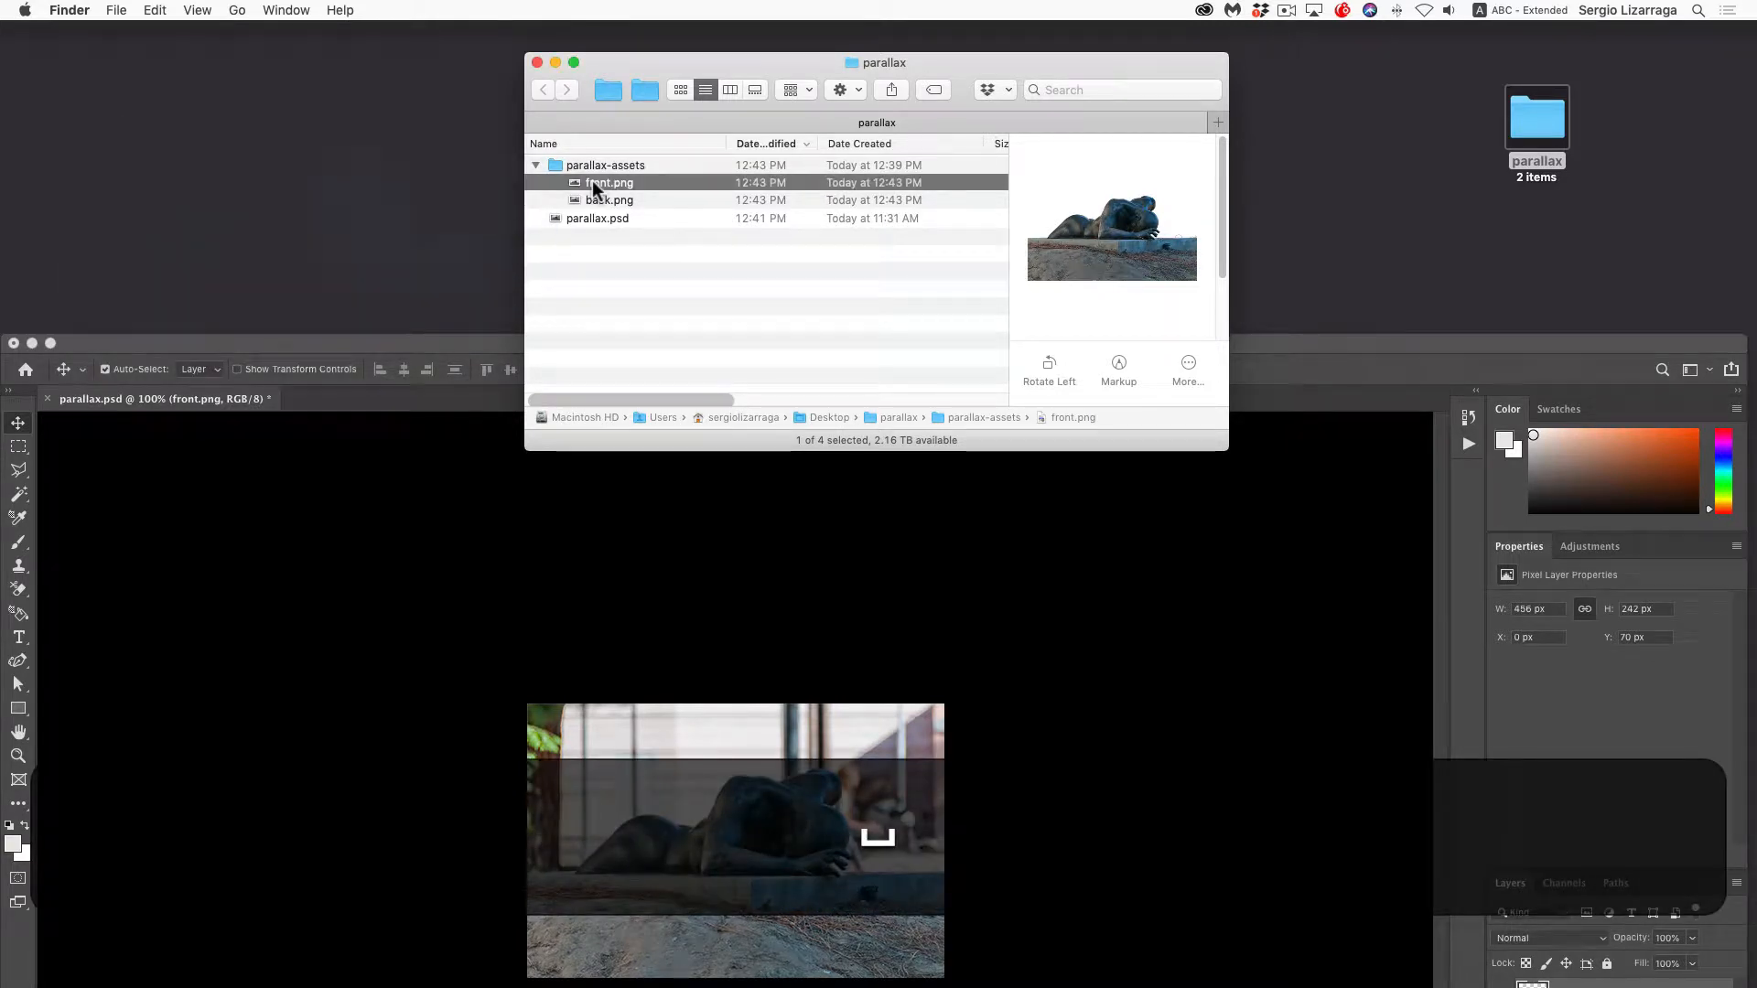
pyautogui.press('Down')
pyautogui.press('space')
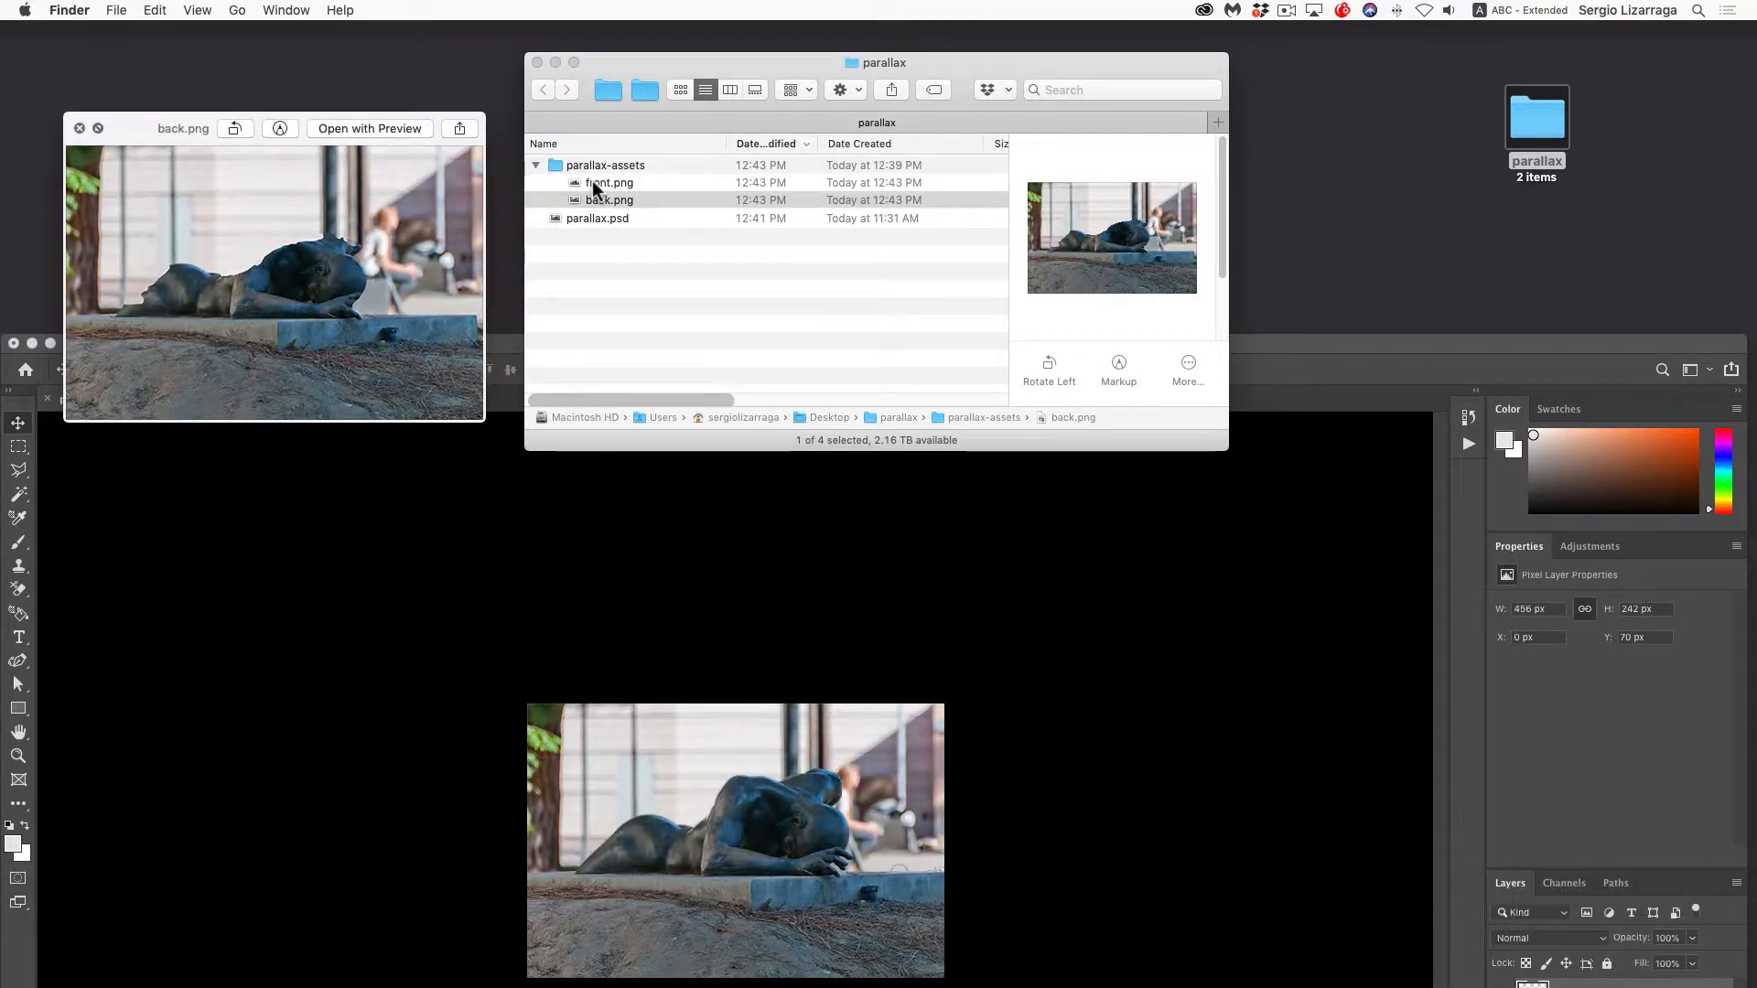
pyautogui.press('space')
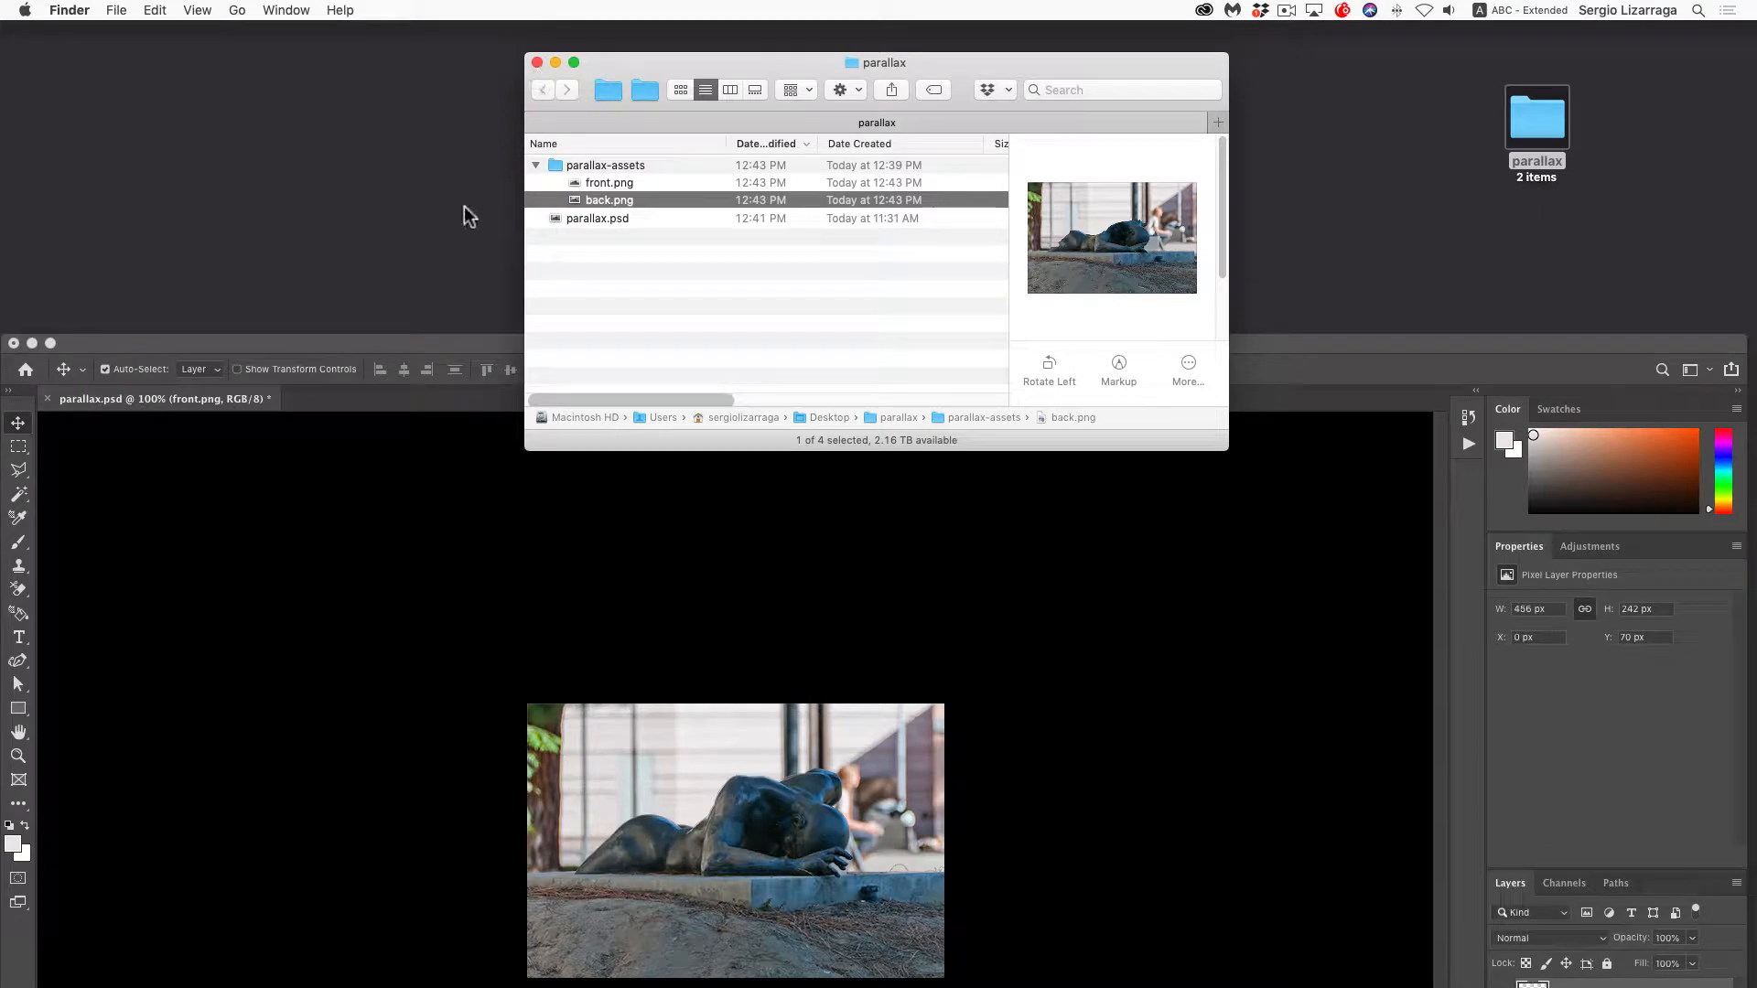
pyautogui.moveTo(396, 341); pyautogui.dragTo(397, 26)
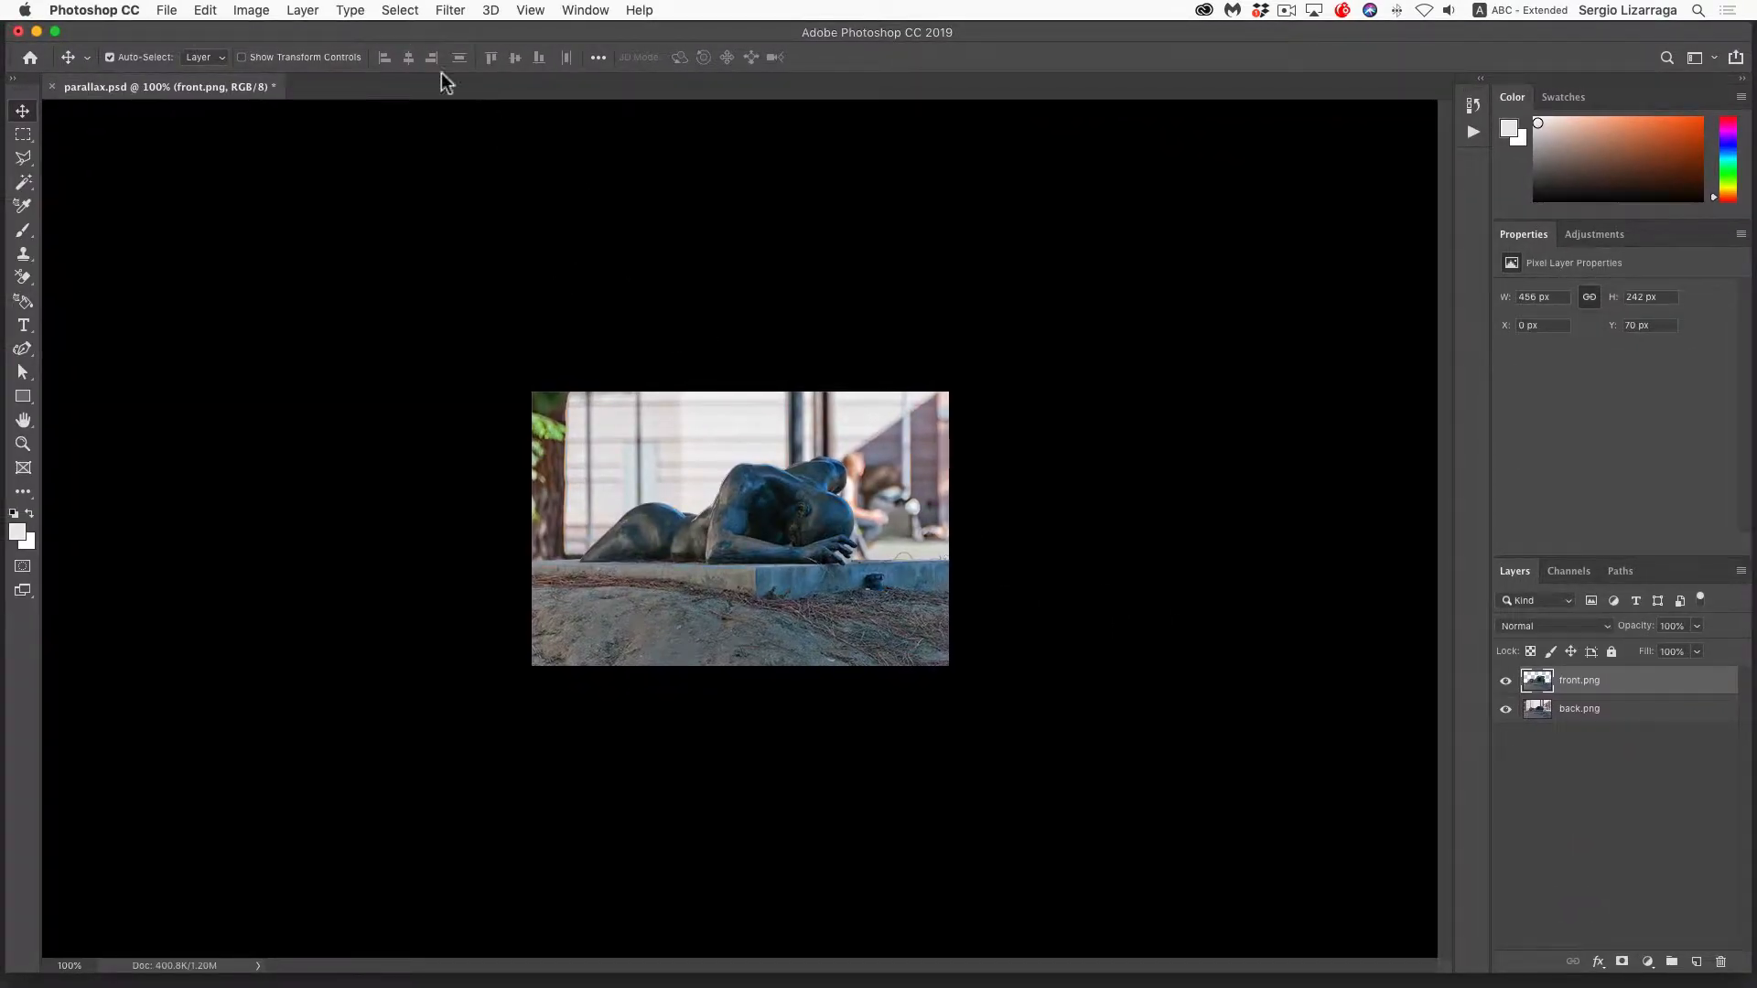
# Check the pixel dimensions of parallax.psd in the Image Size settings without changing them
pyautogui.click(255, 10)
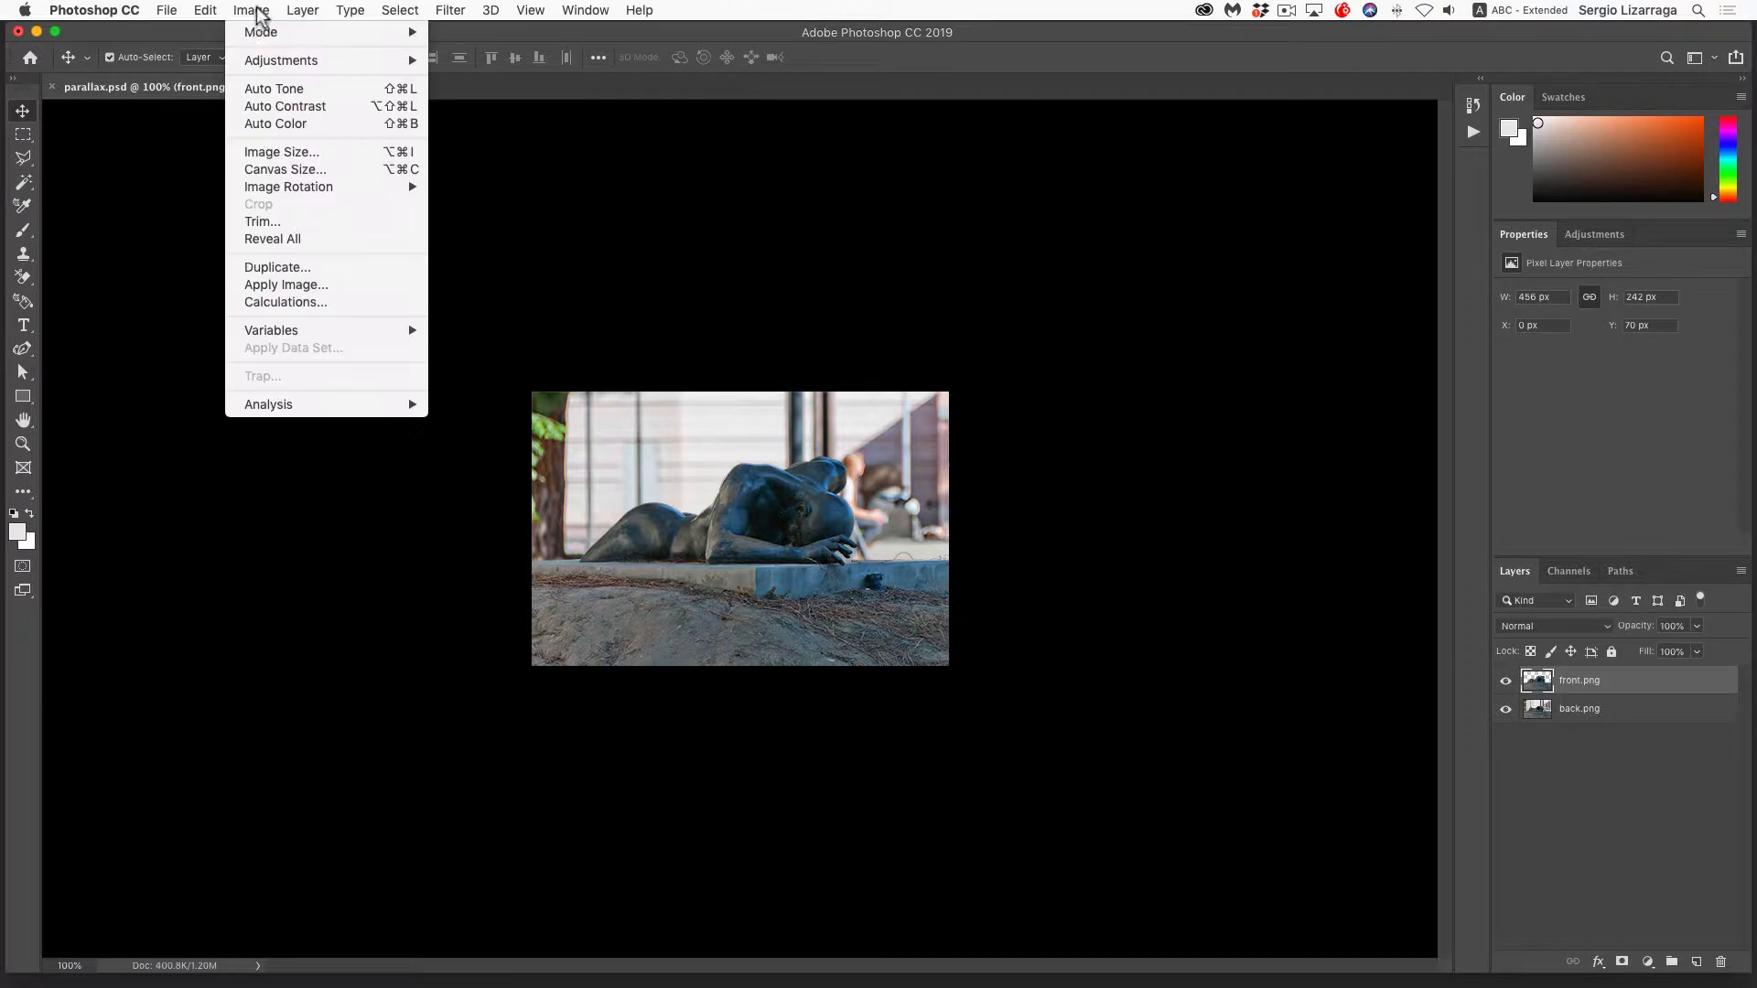
pyautogui.click(303, 153)
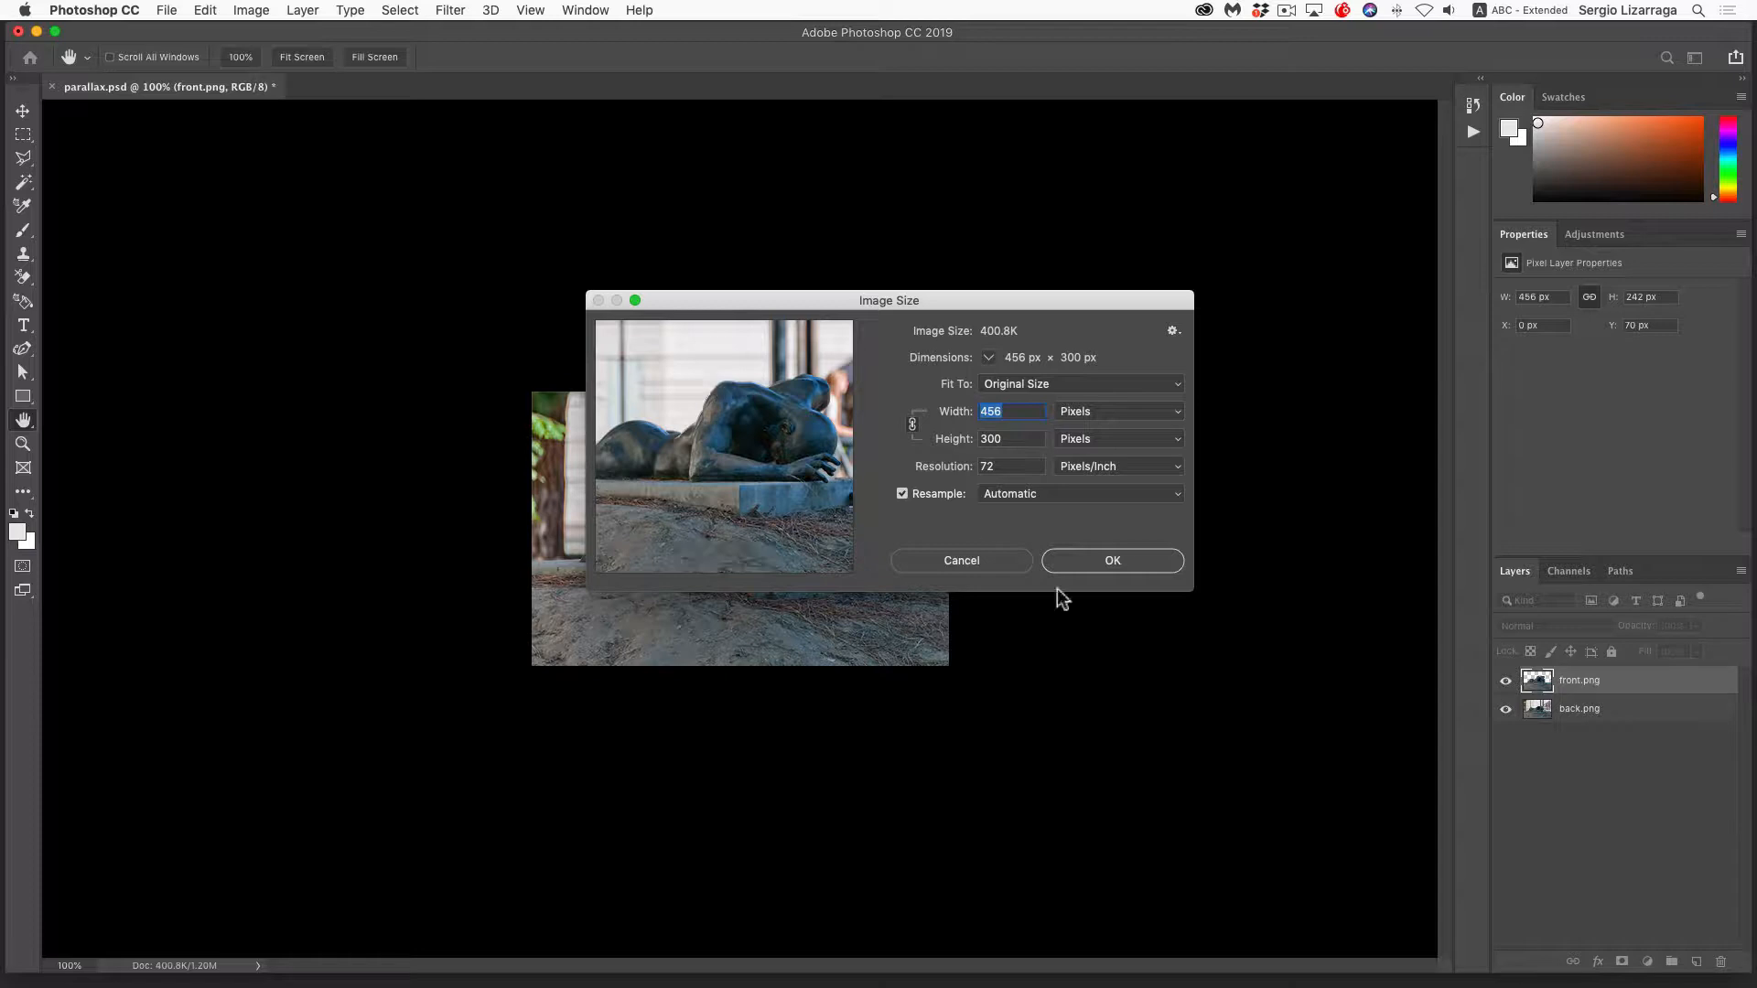
pyautogui.click(955, 560)
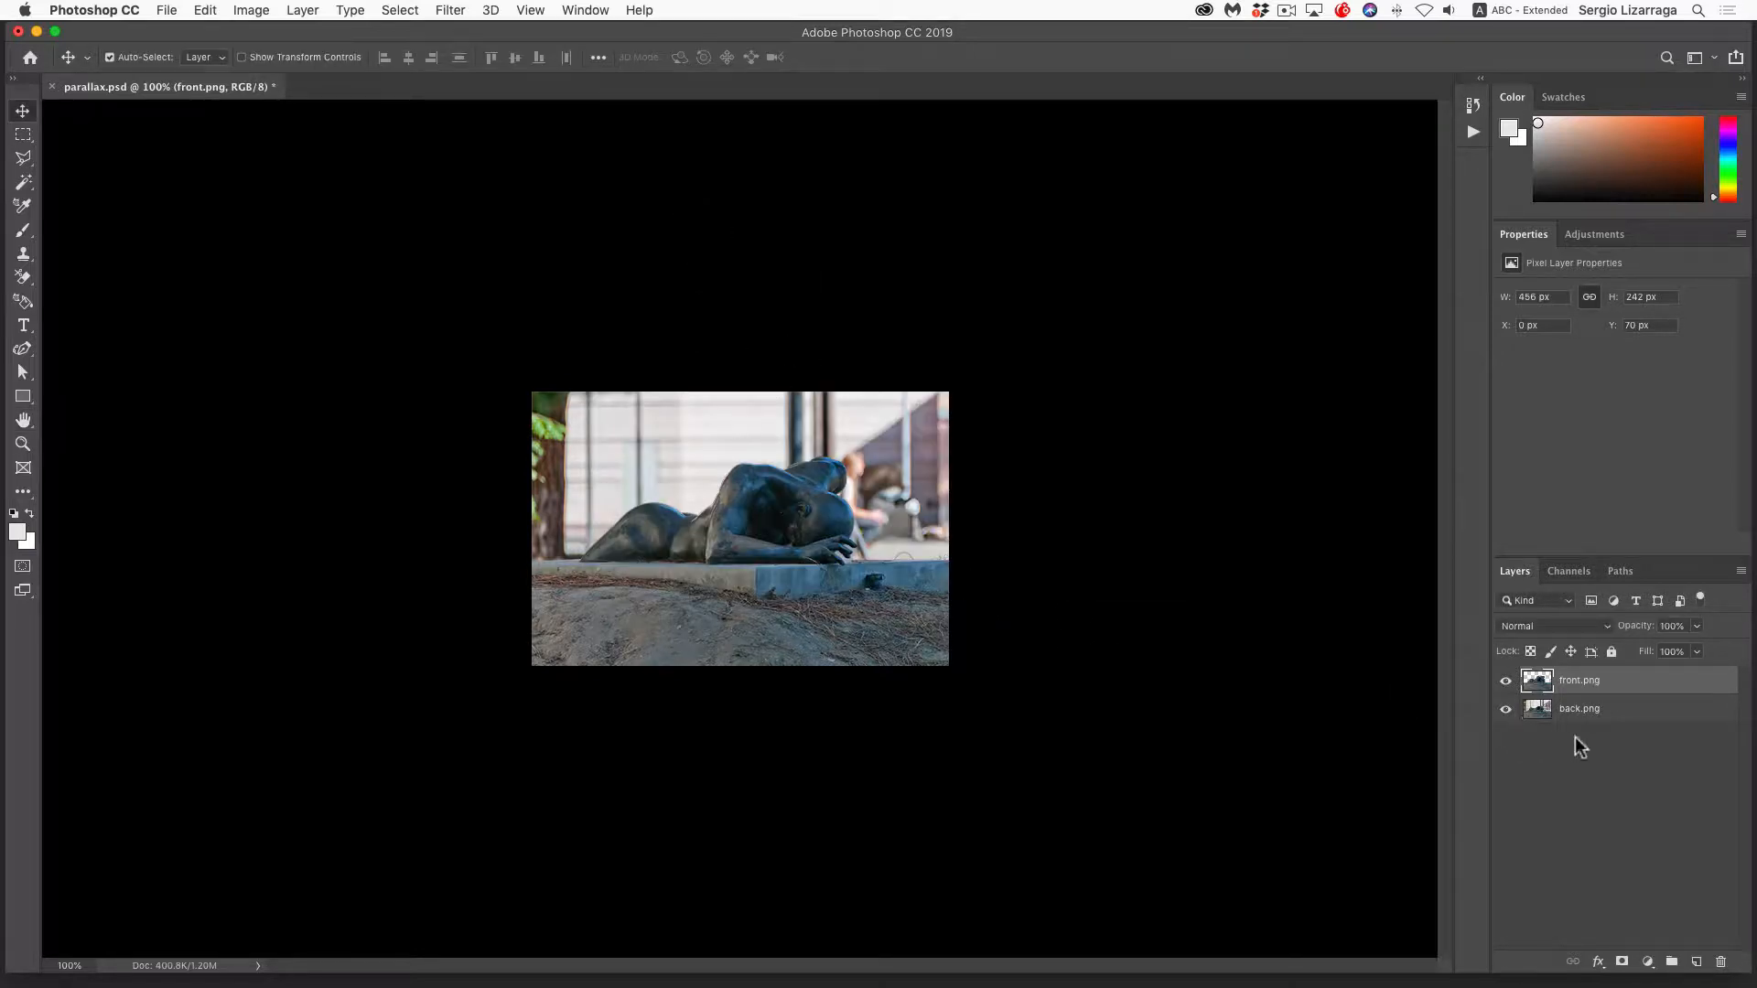
# Hide and reshow the back.png and front.png layers one at a time to compare their contents
pyautogui.click(1505, 709)
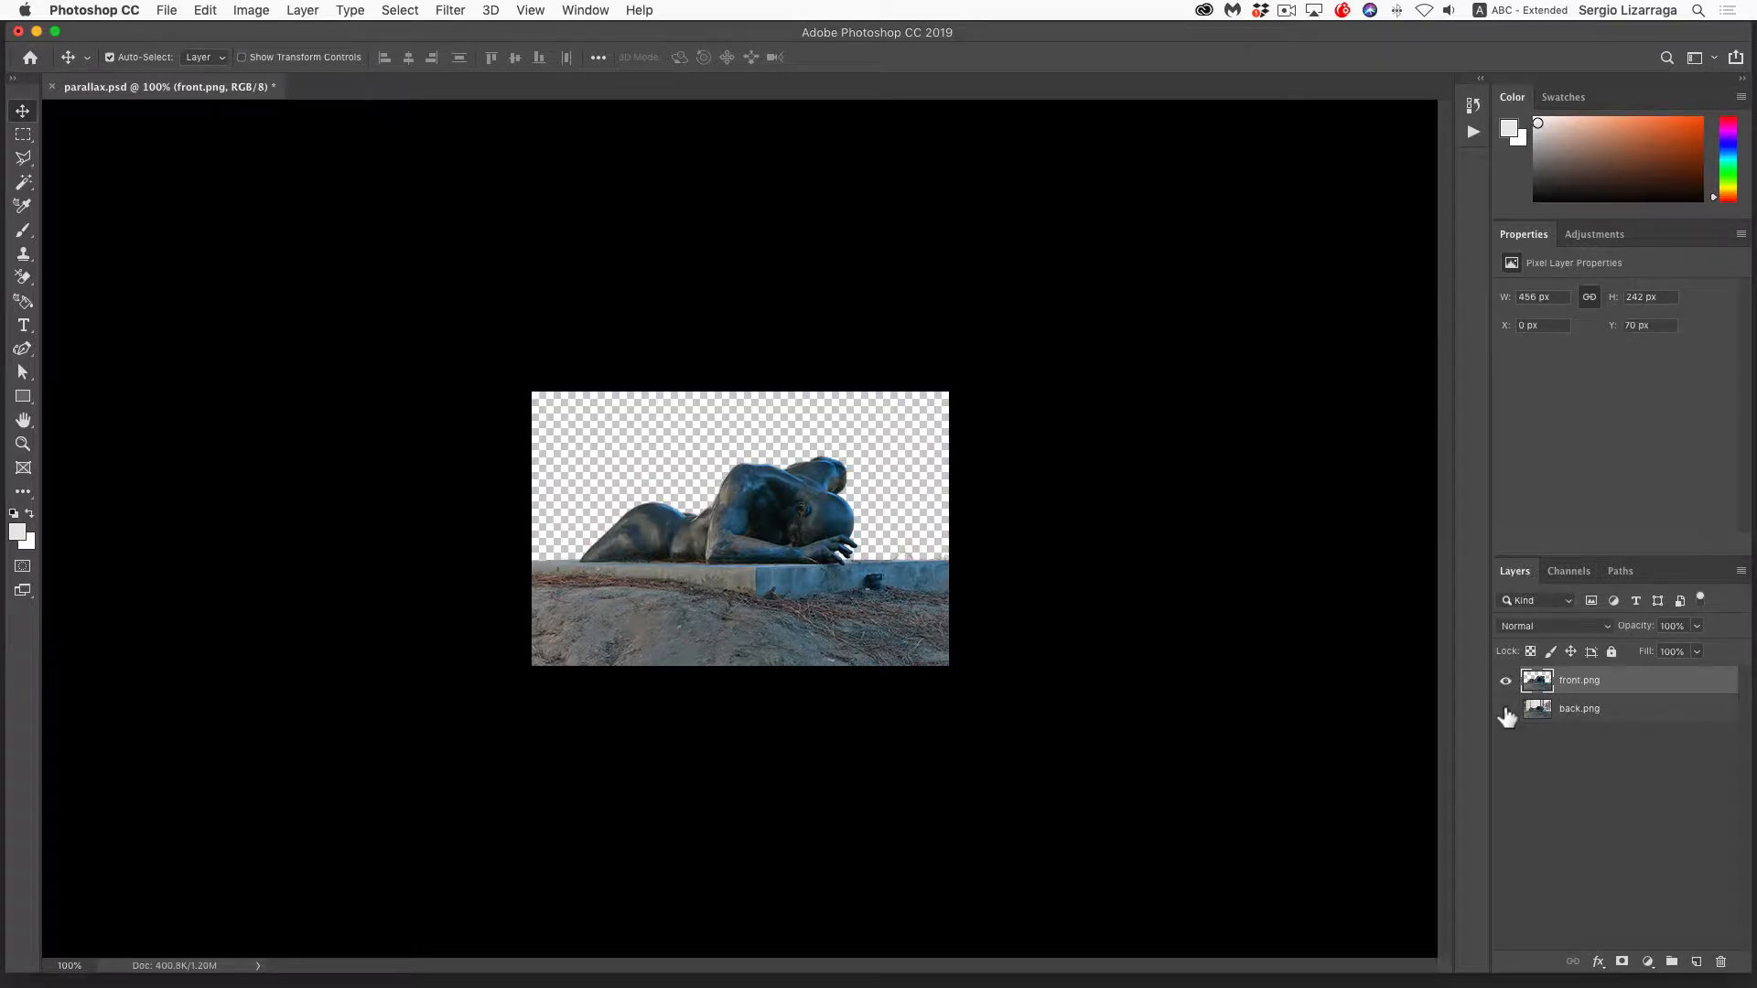
pyautogui.click(1505, 709)
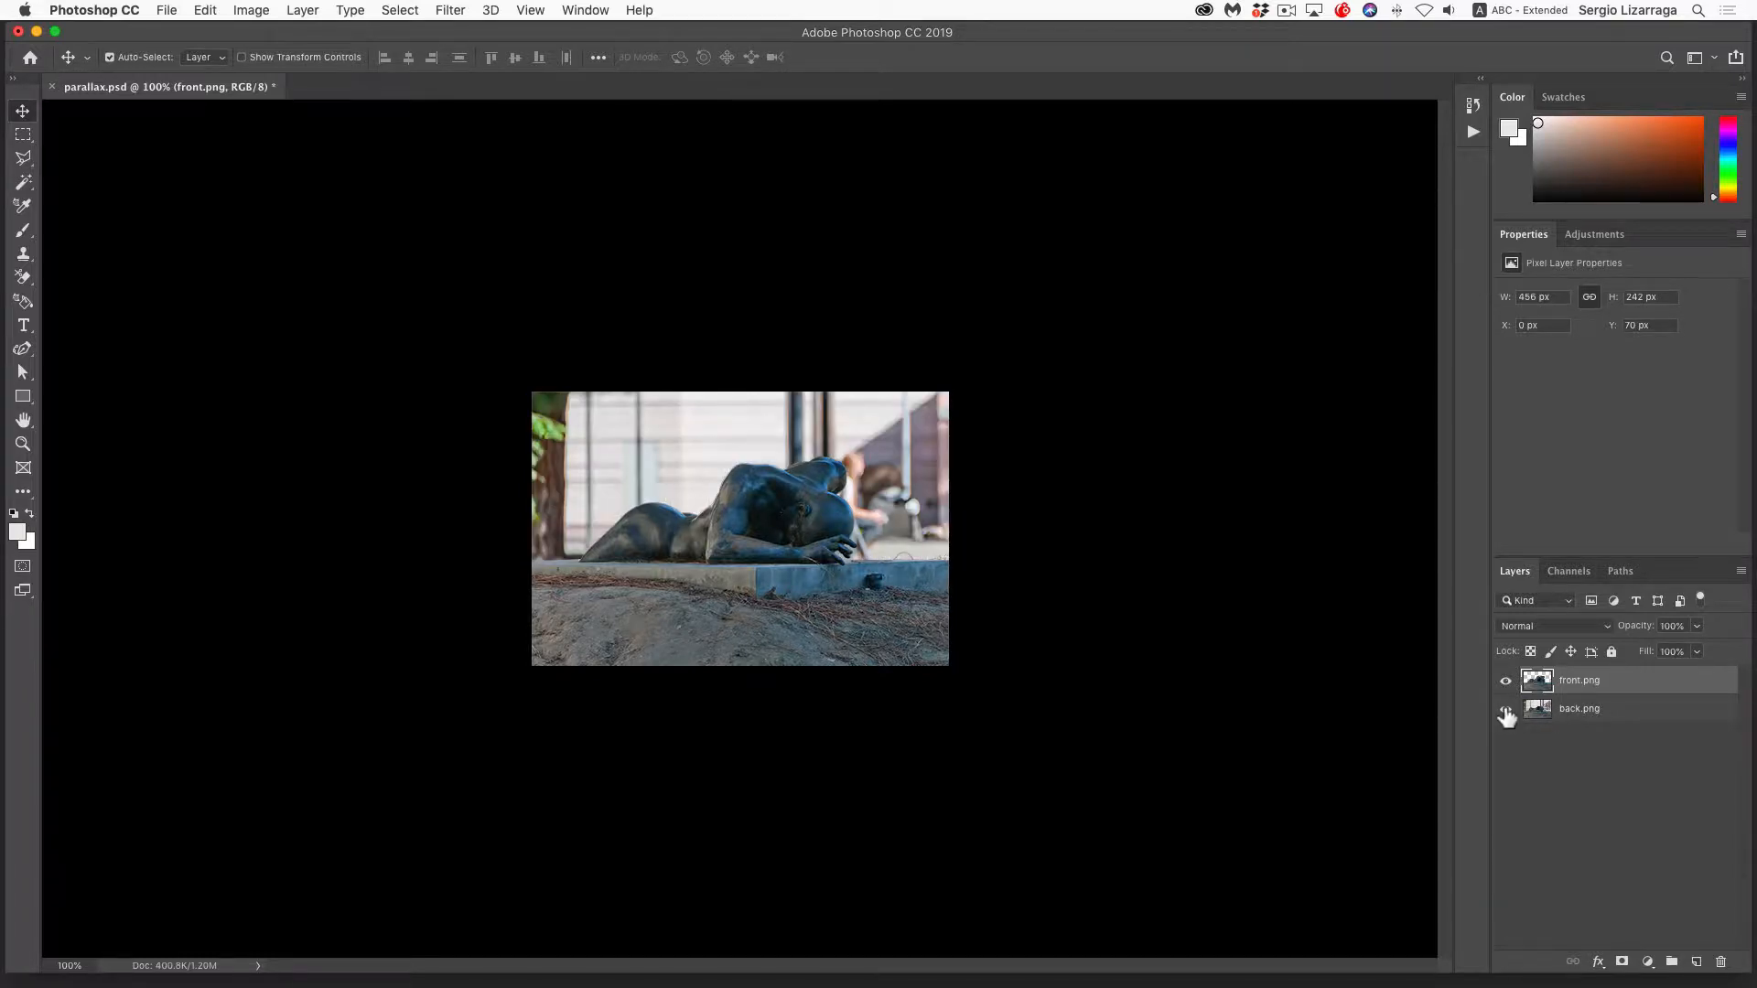
pyautogui.click(1505, 680)
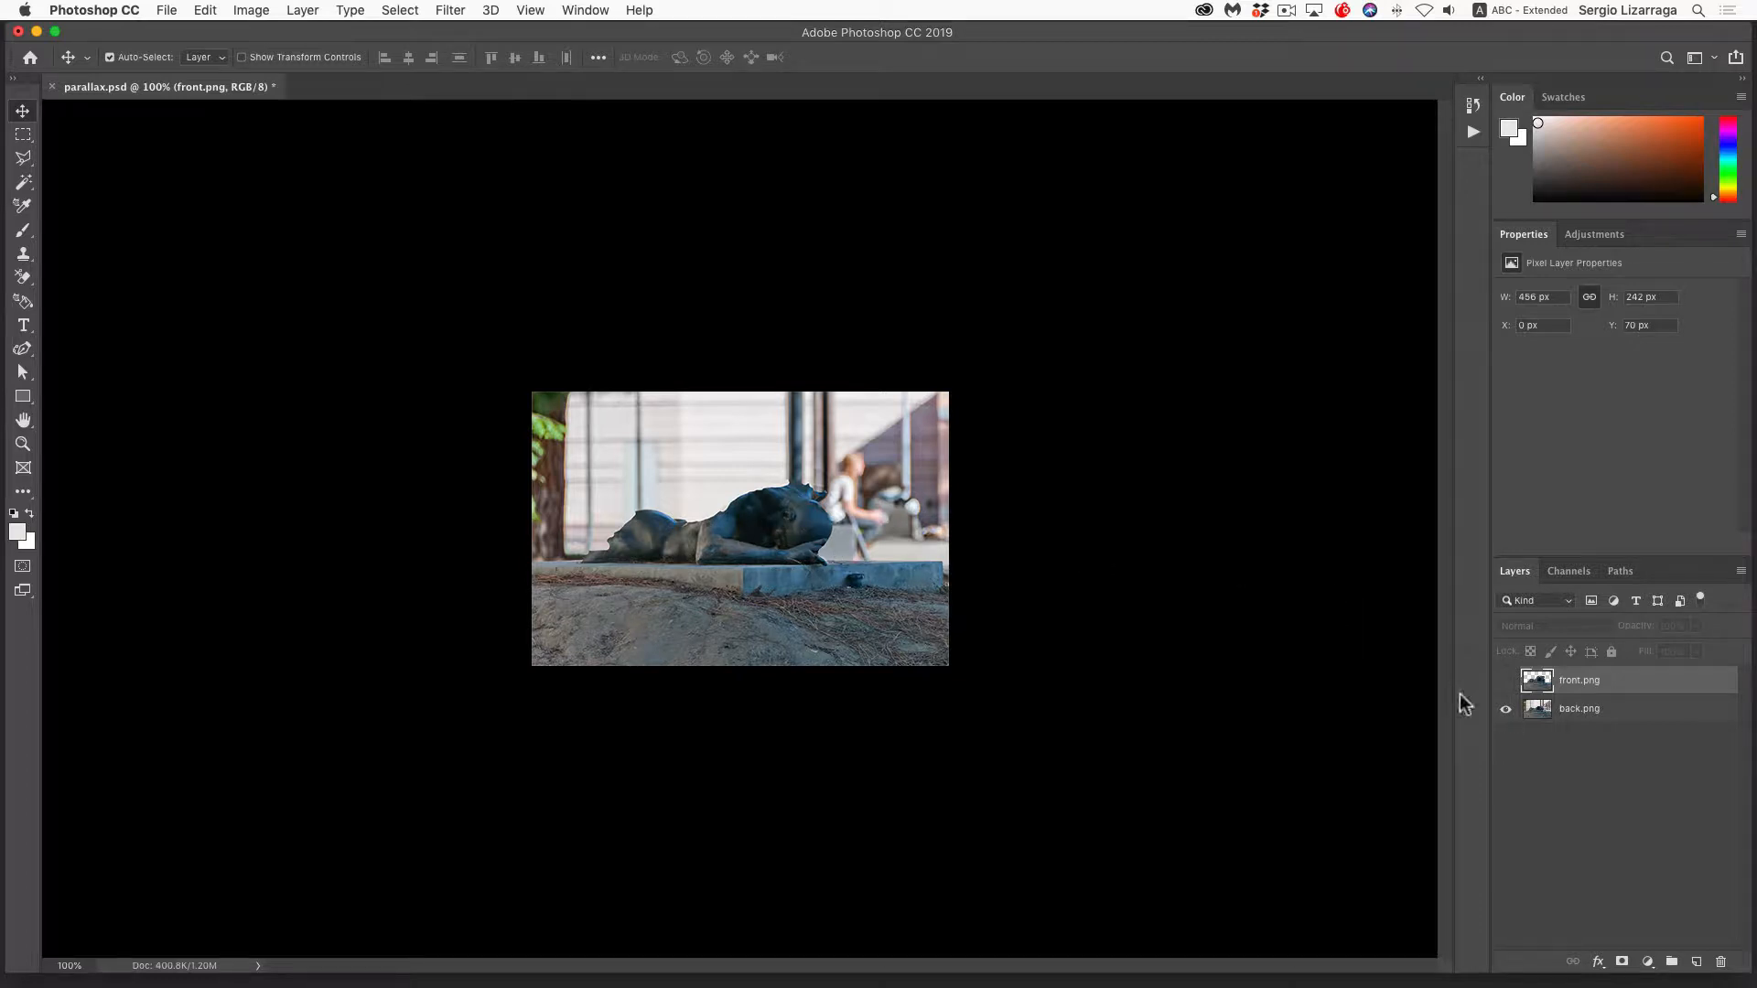
pyautogui.click(1507, 682)
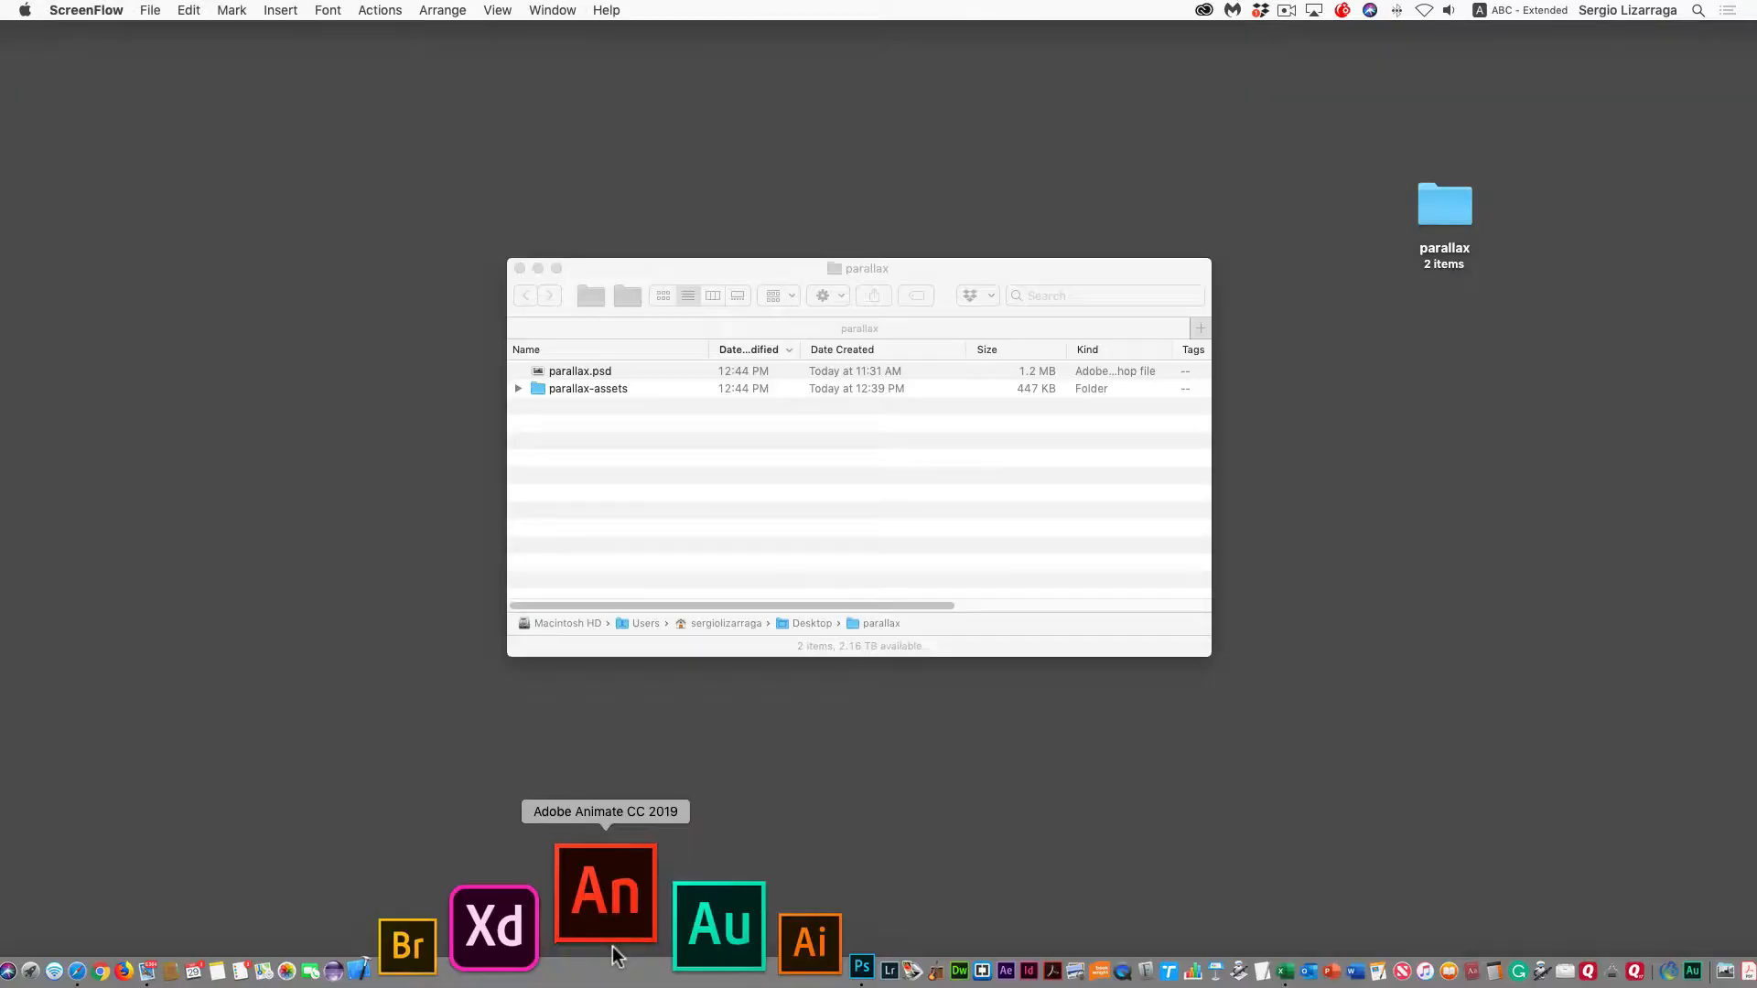
# Switch to Adobe Animate CC 2019 and set the new HTML5 Canvas document's frame rate to 30 FPS
pyautogui.click(604, 898)
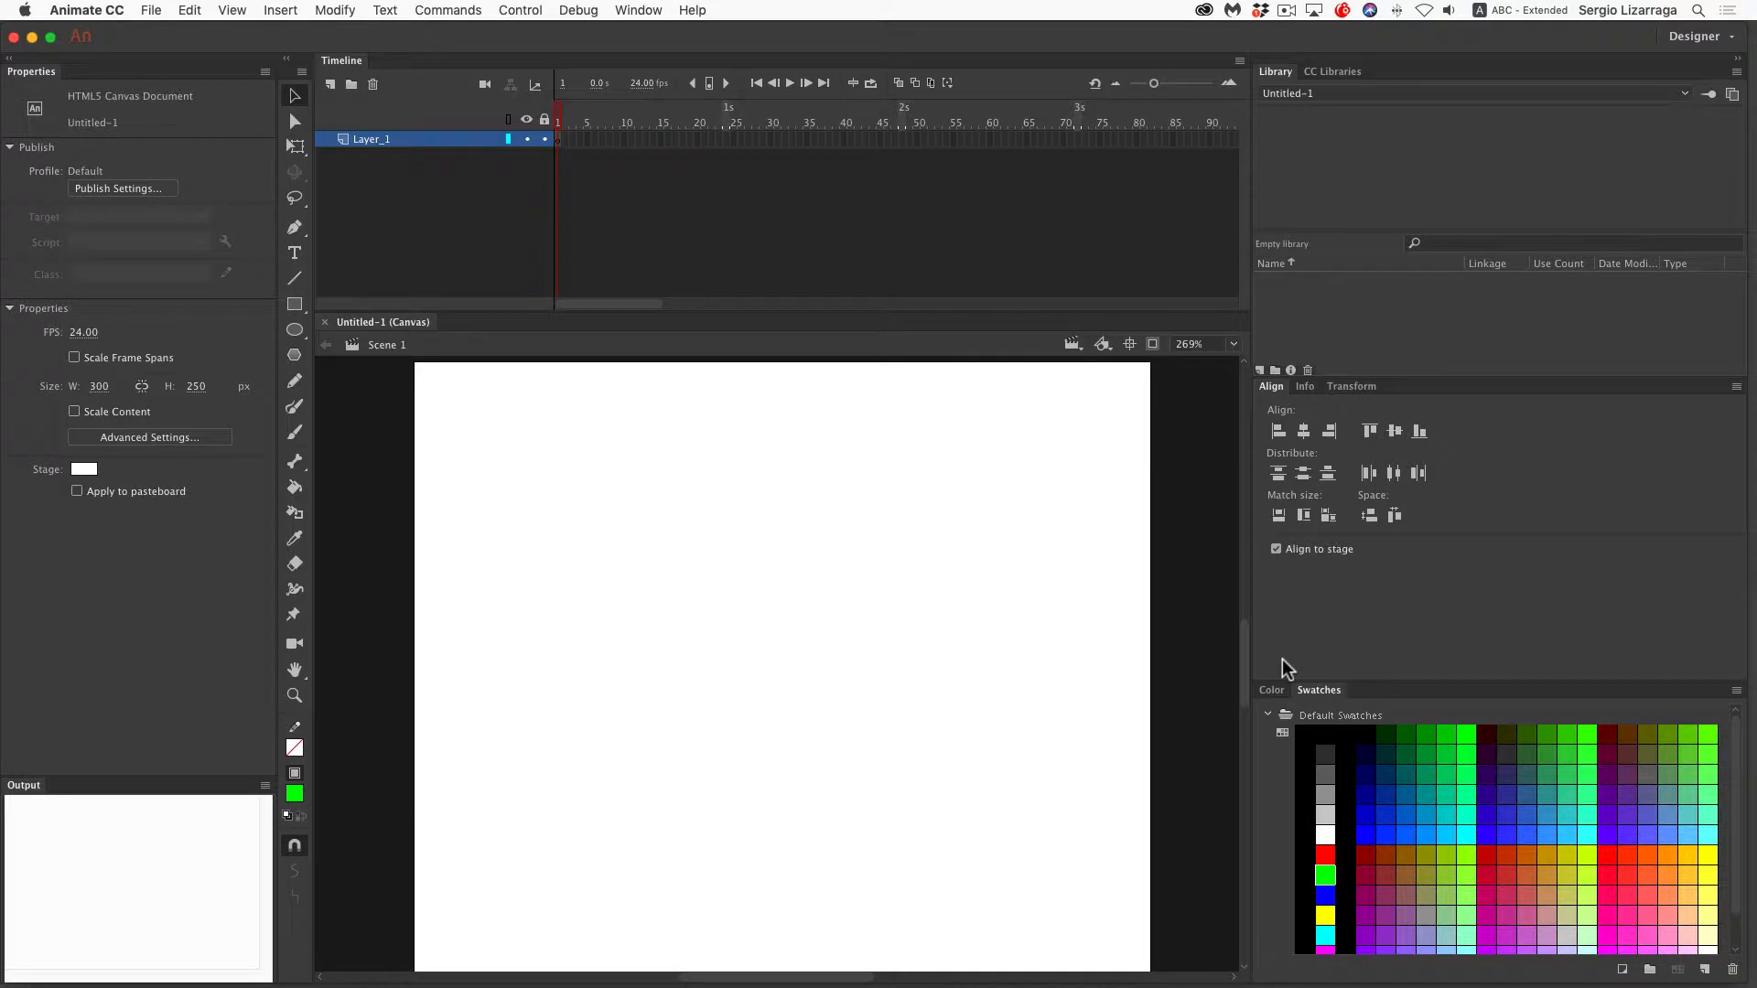
pyautogui.click(80, 332)
pyautogui.write('30')
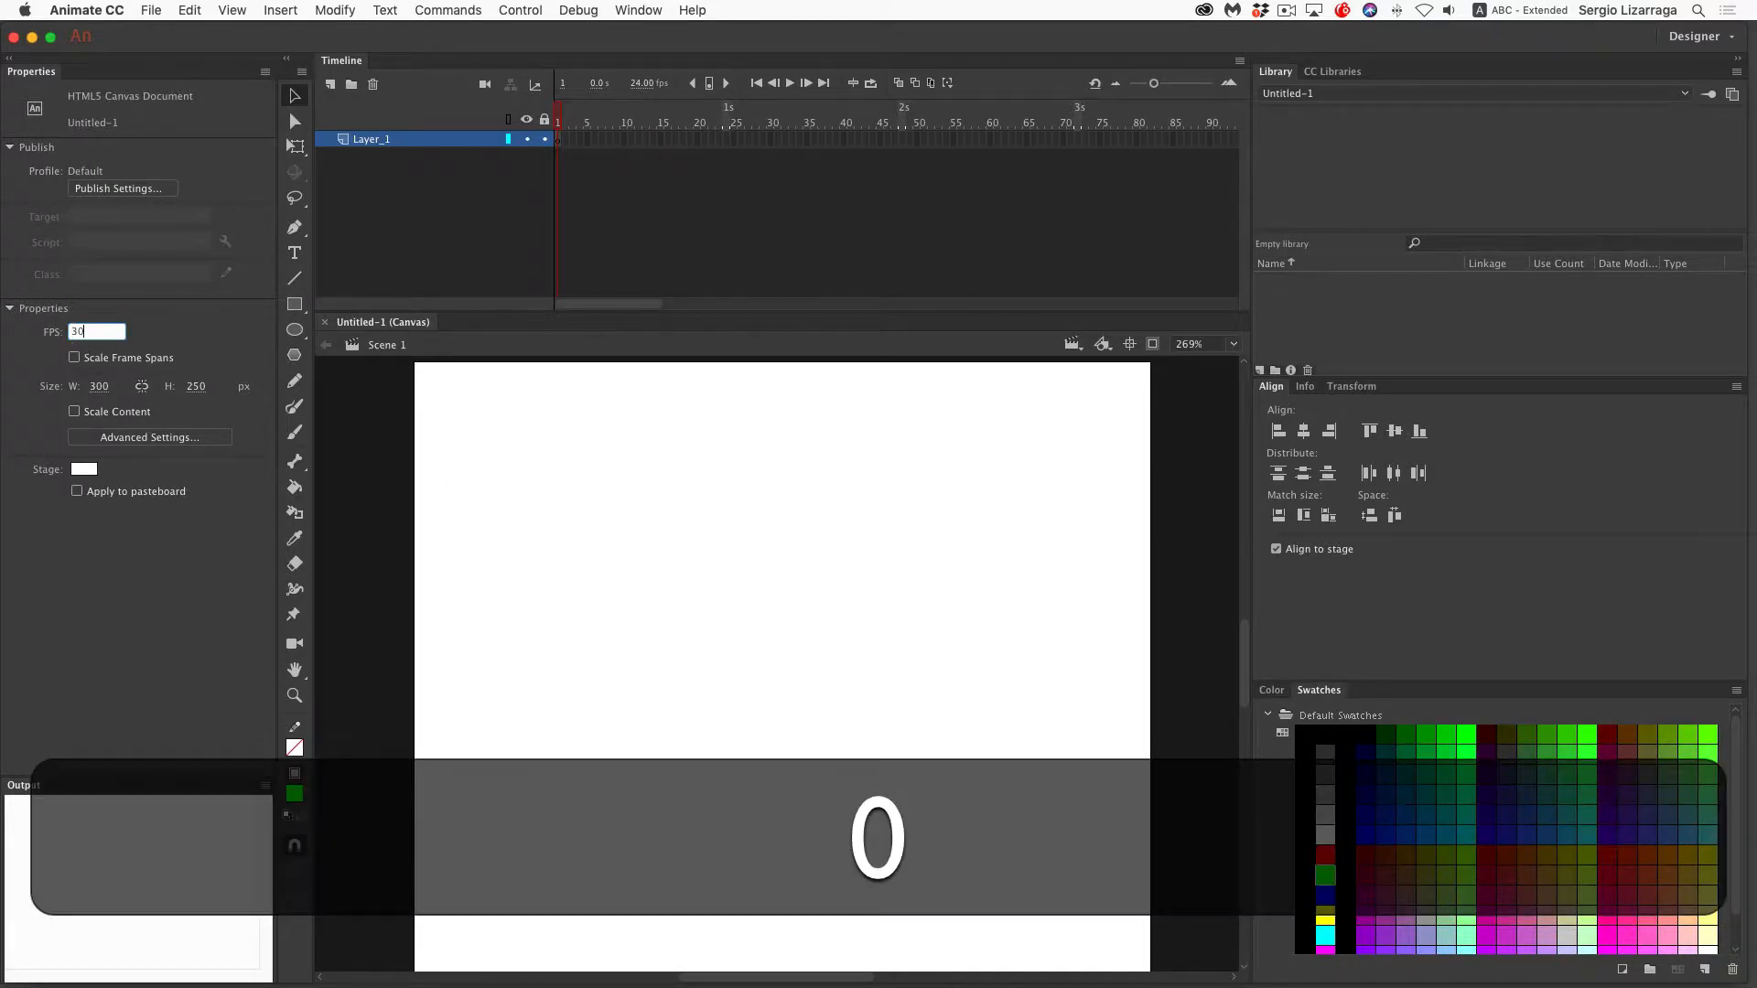
pyautogui.press('Return')
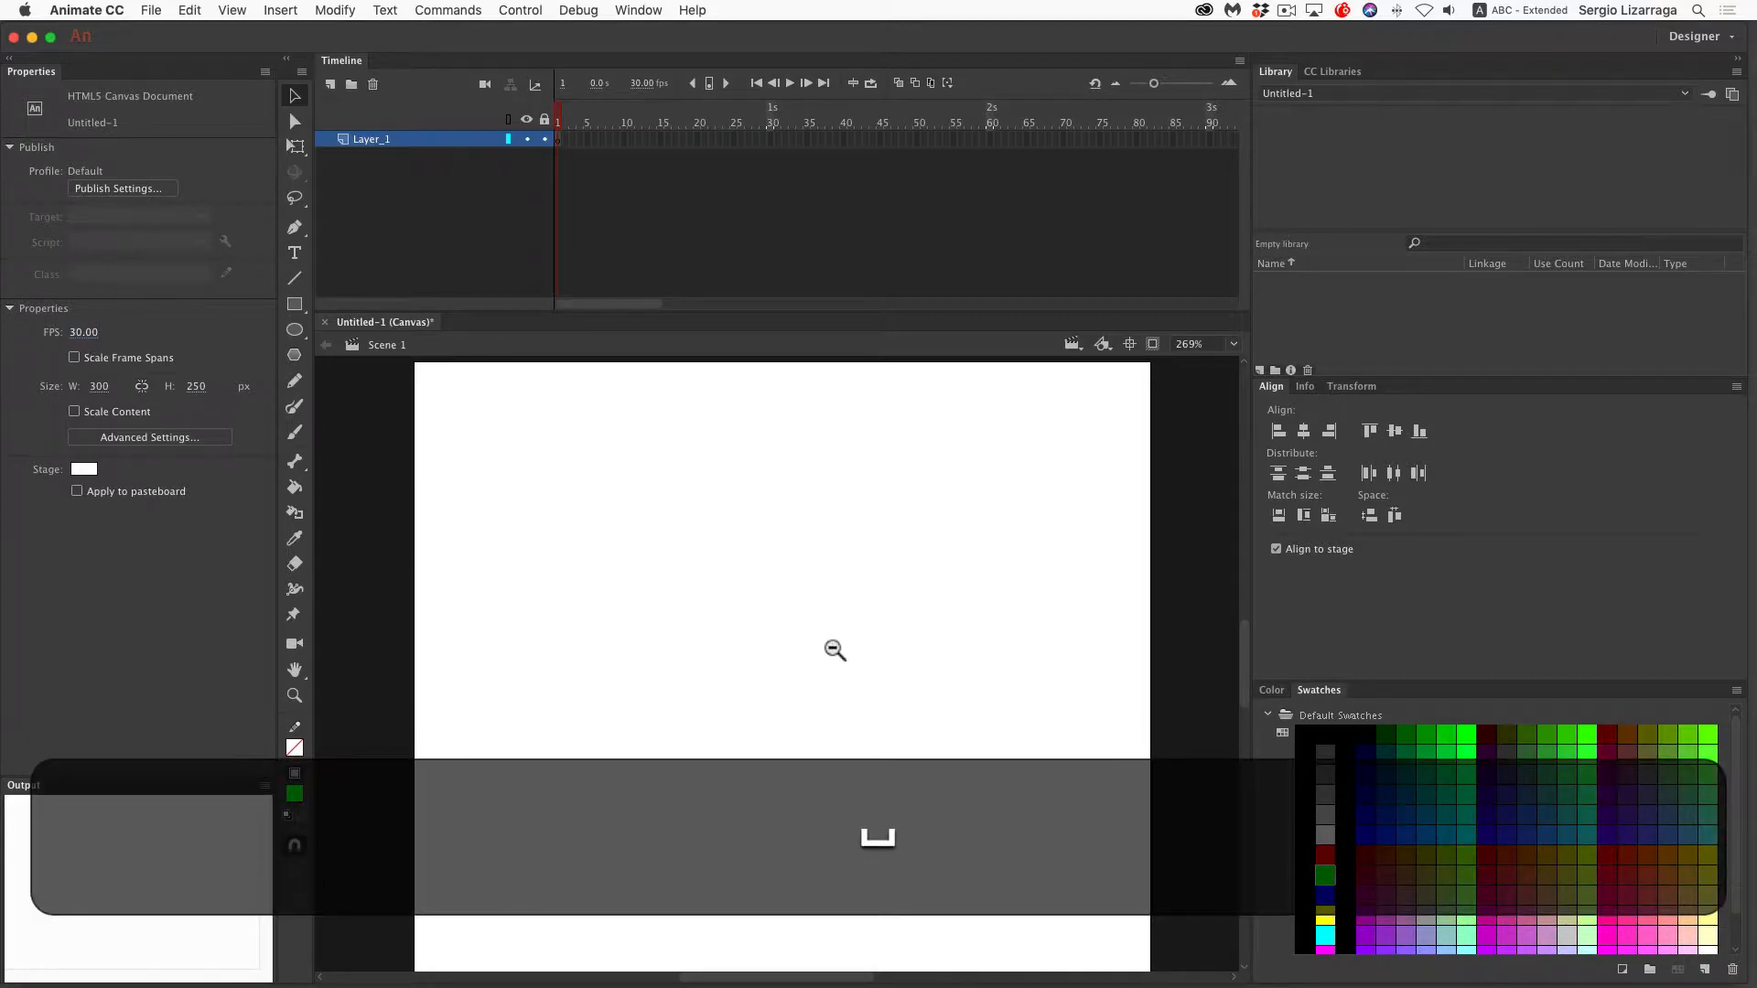
# Import front.png and back.png from the parallax-assets folder onto the stage
pyautogui.keyDown('alt'); pyautogui.keyDown('super'); pyautogui.click(833, 648); pyautogui.keyUp('super'); pyautogui.keyUp('alt')
pyautogui.moveTo(524, 497); pyautogui.dragTo(985, 878)
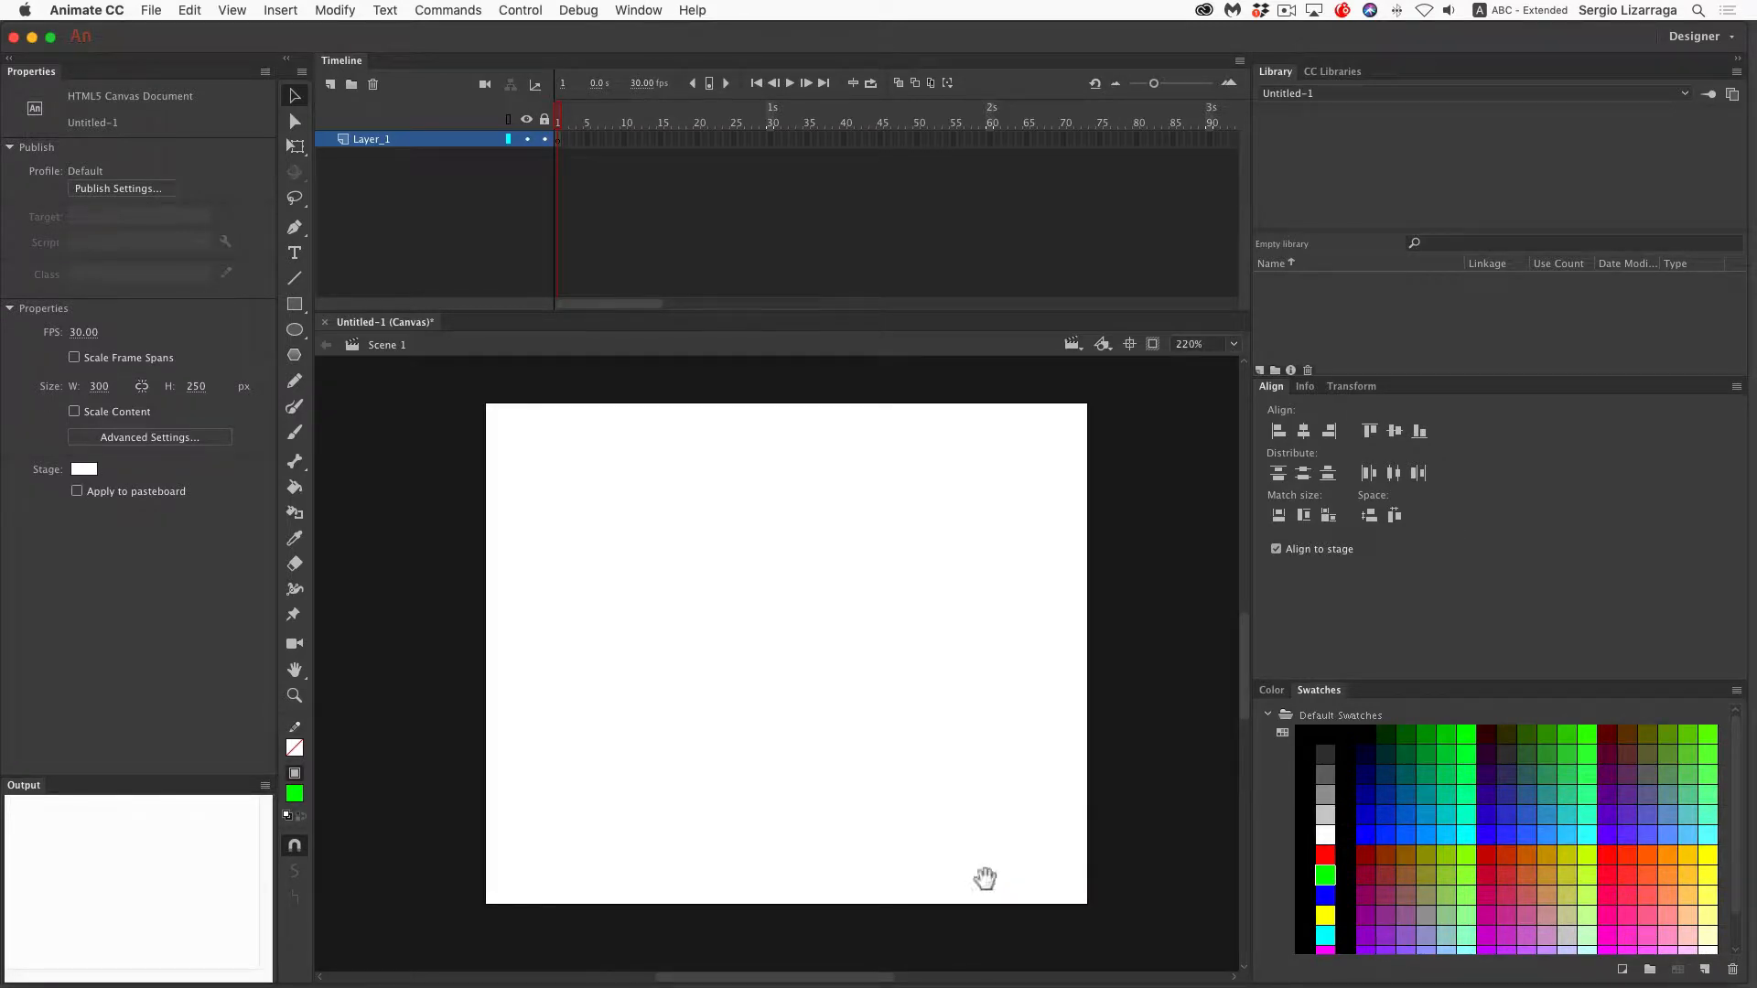
pyautogui.keyDown('alt'); pyautogui.keyDown('super'); pyautogui.click(815, 705); pyautogui.keyUp('super'); pyautogui.keyUp('alt')
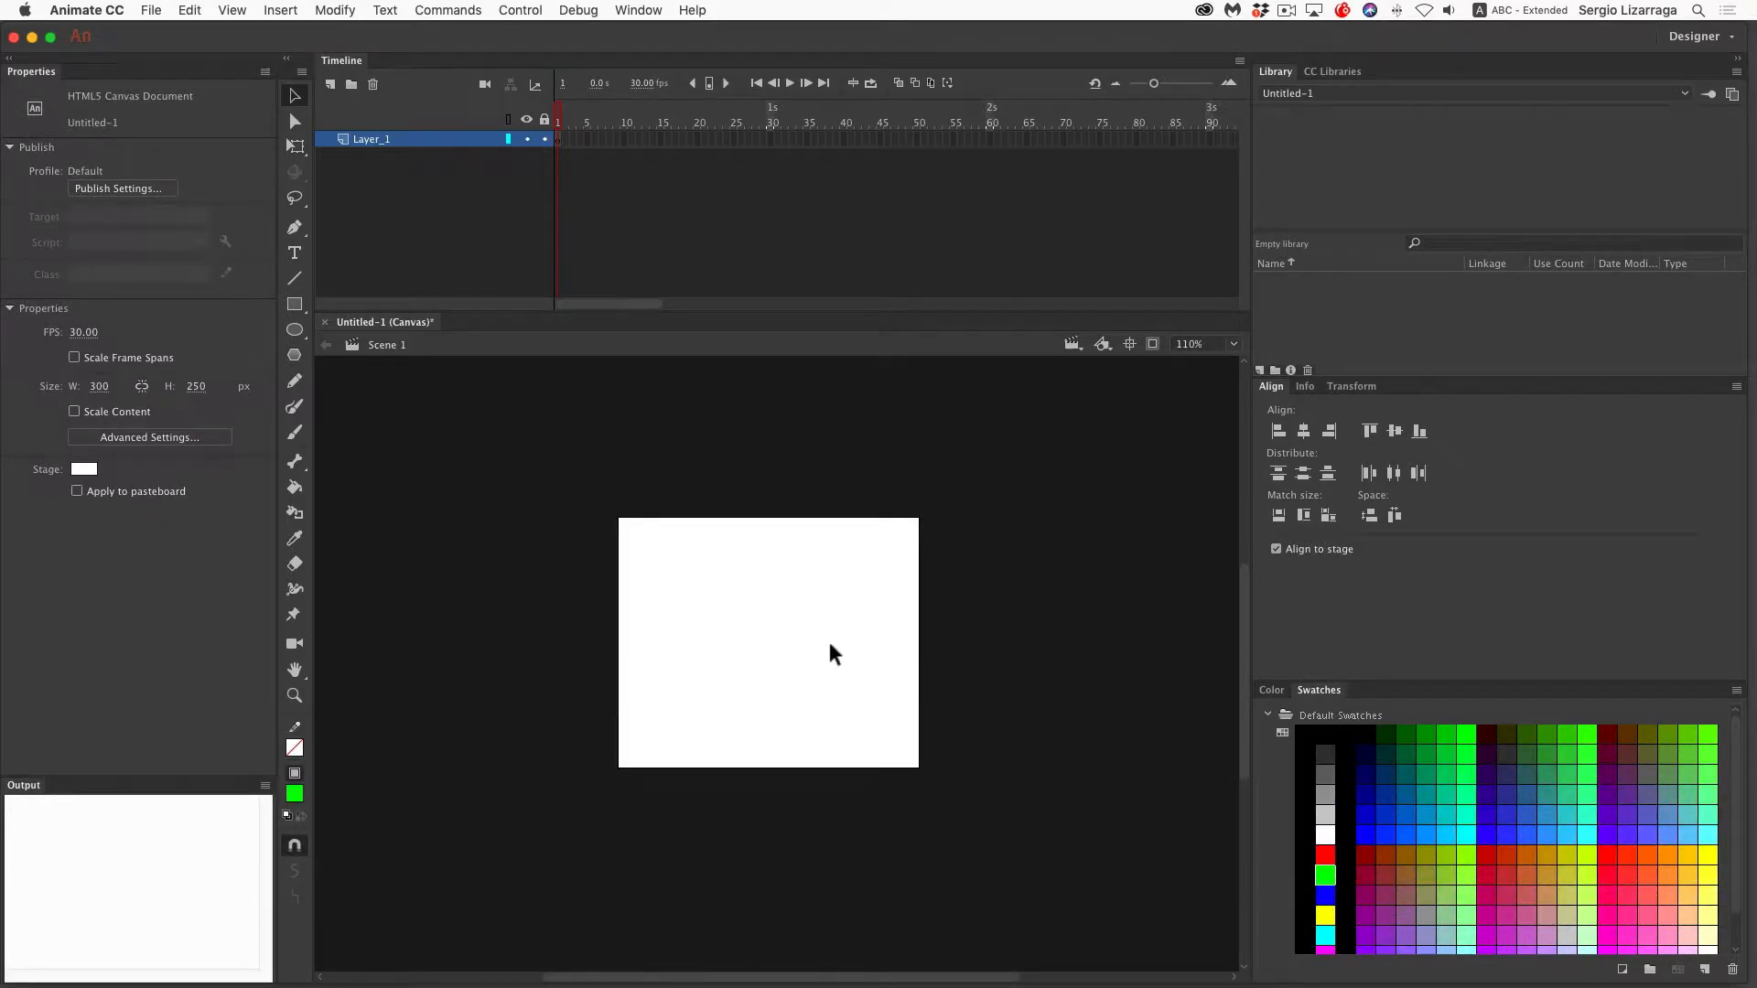
pyautogui.moveTo(749, 620); pyautogui.dragTo(777, 647)
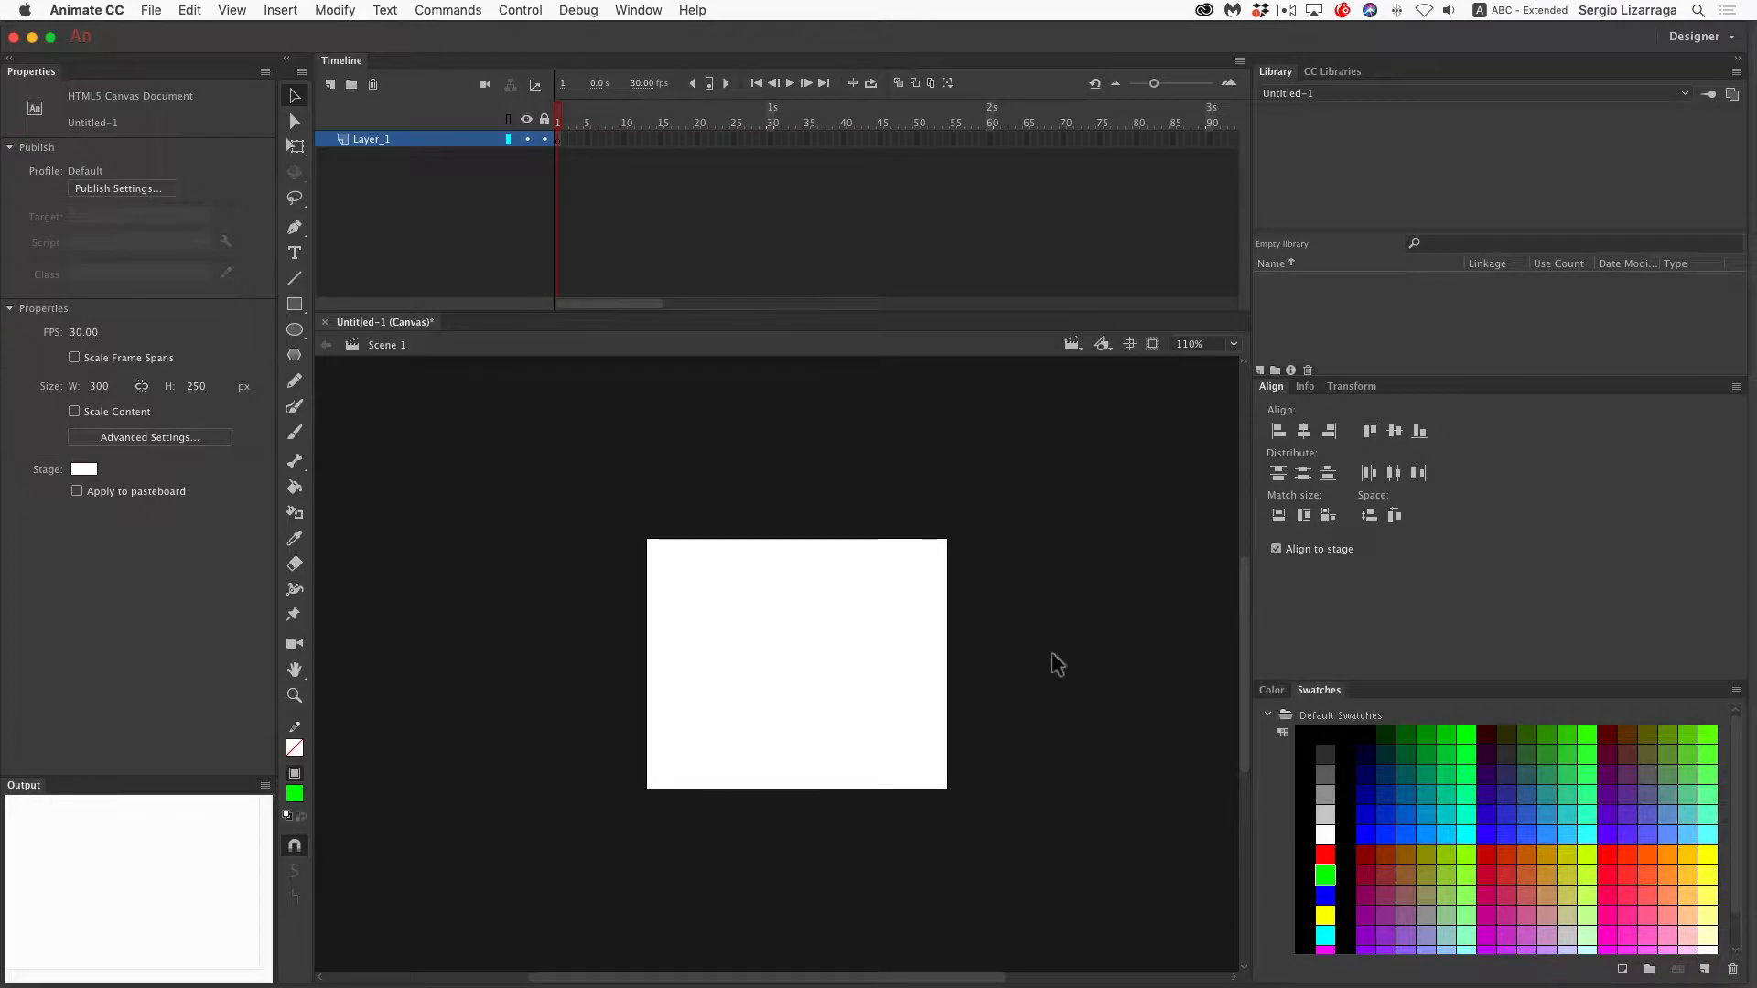
pyautogui.click(151, 11)
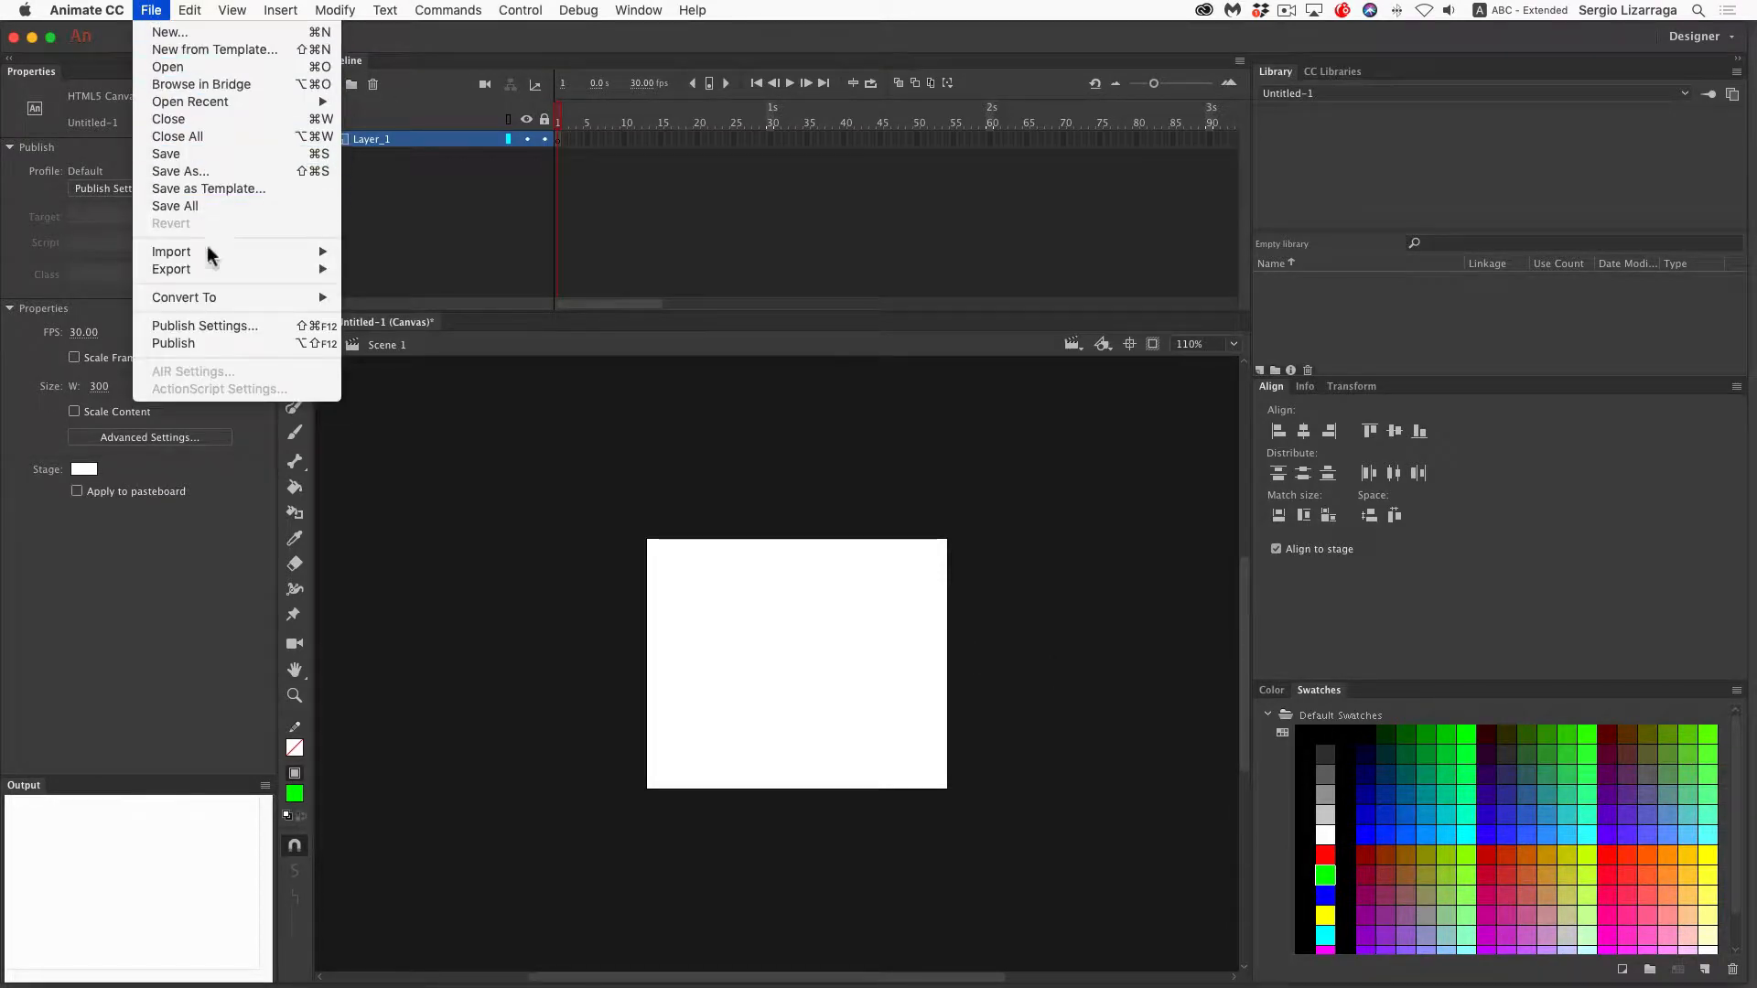
pyautogui.moveTo(211, 252)
pyautogui.click(392, 253)
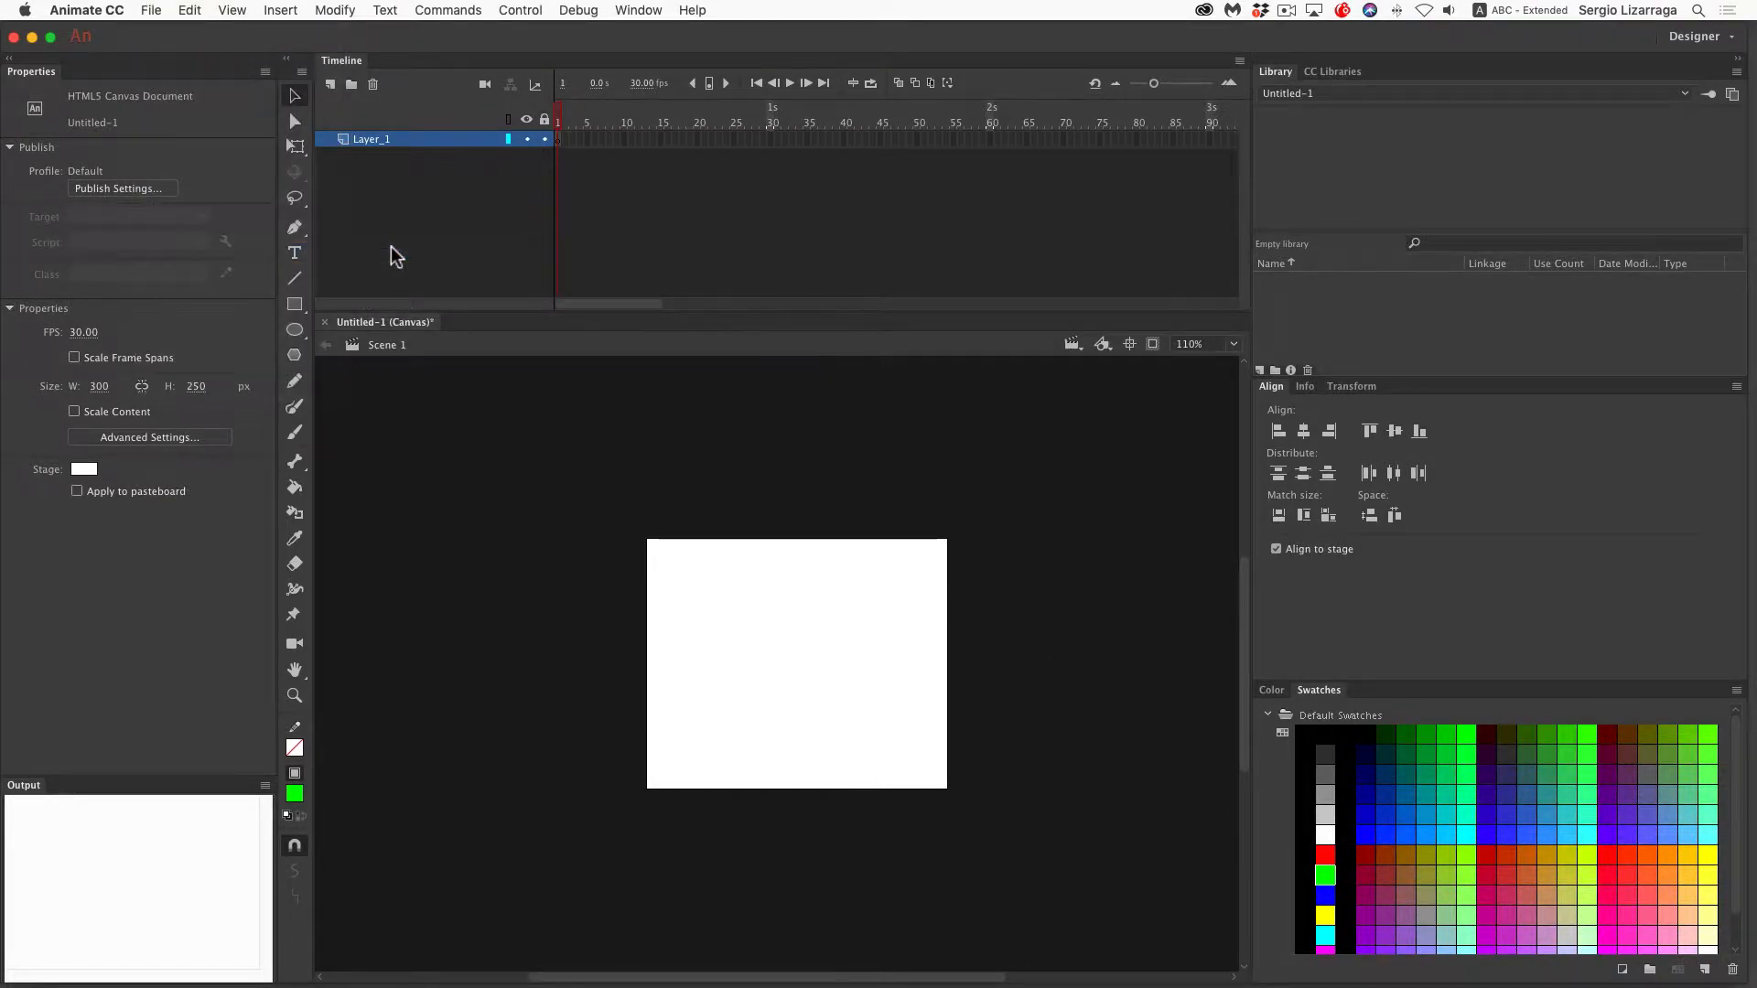
pyautogui.click(662, 221)
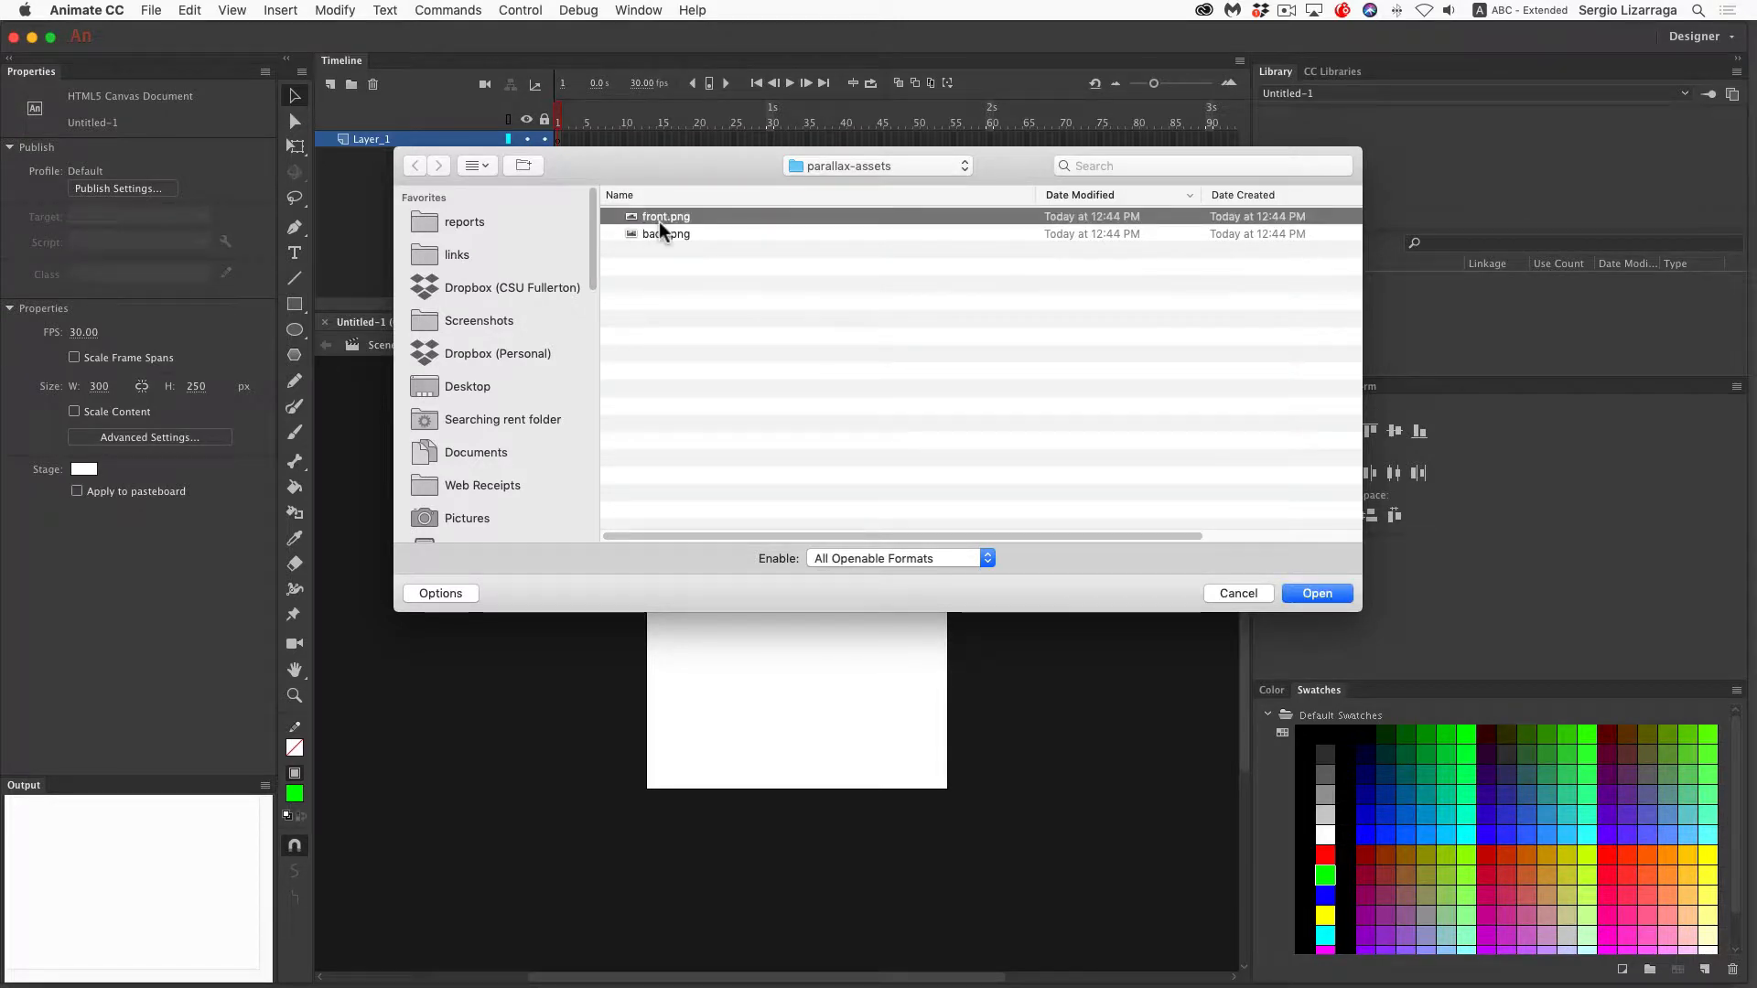
pyautogui.keyDown('shift'); pyautogui.click(663, 233); pyautogui.keyUp('shift')
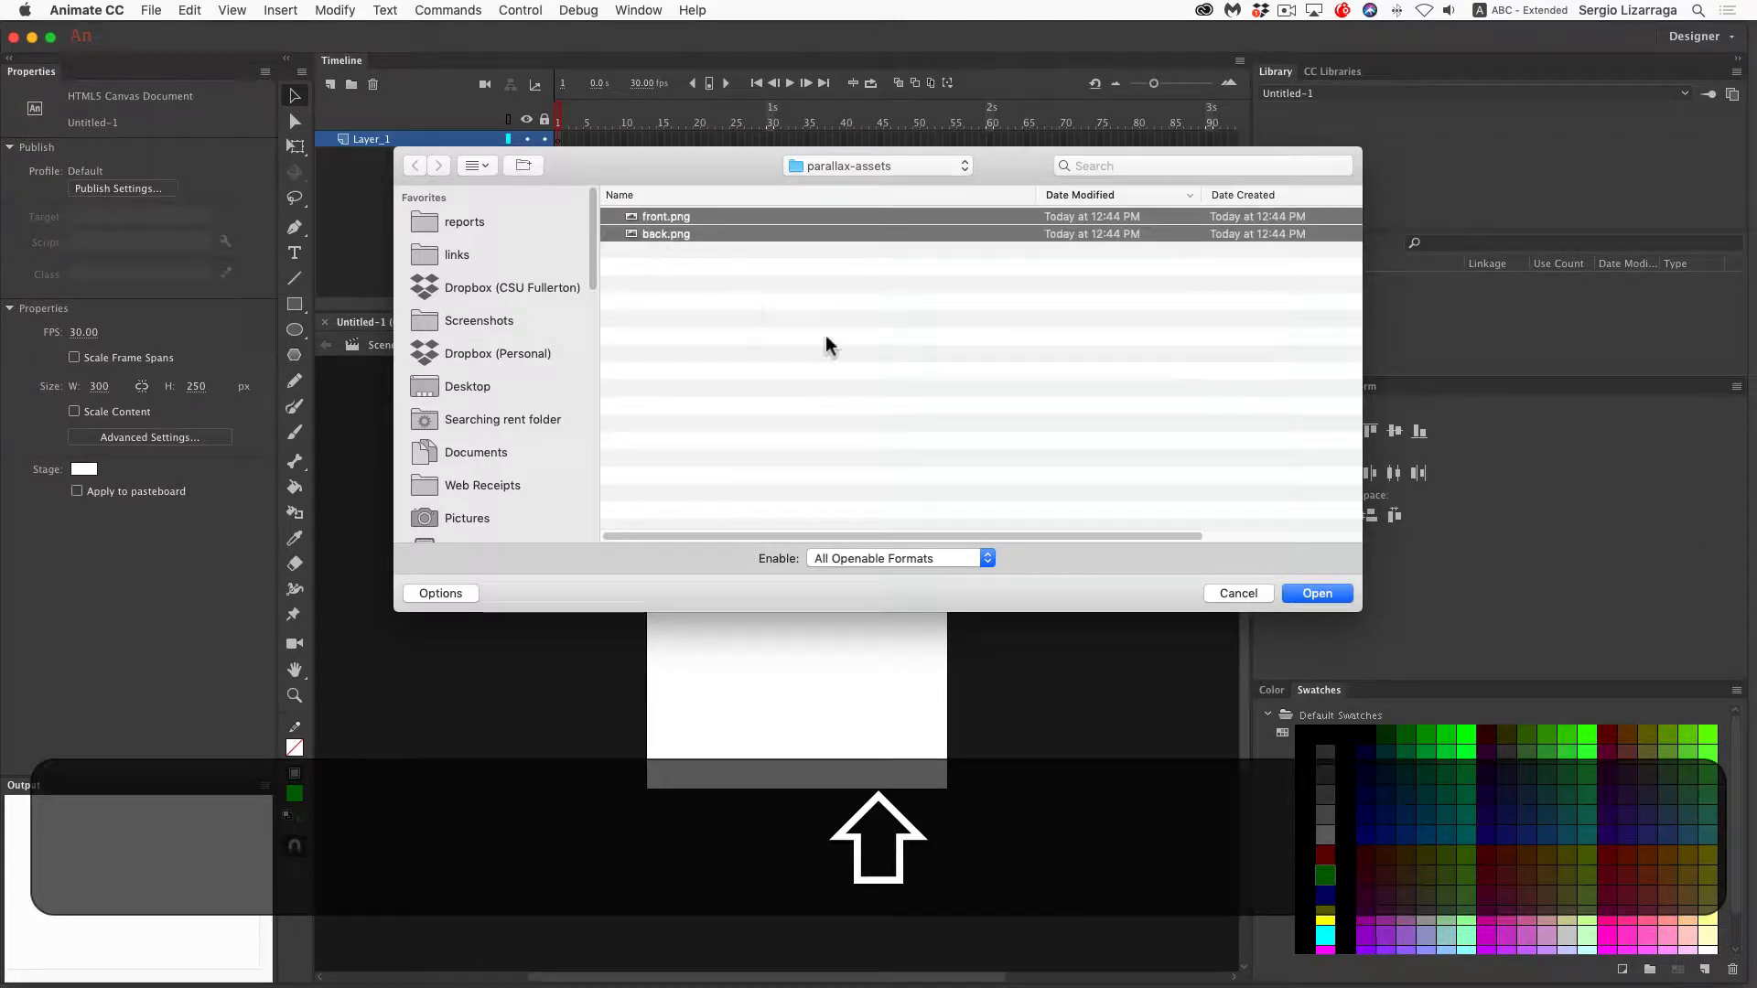
pyautogui.click(1316, 594)
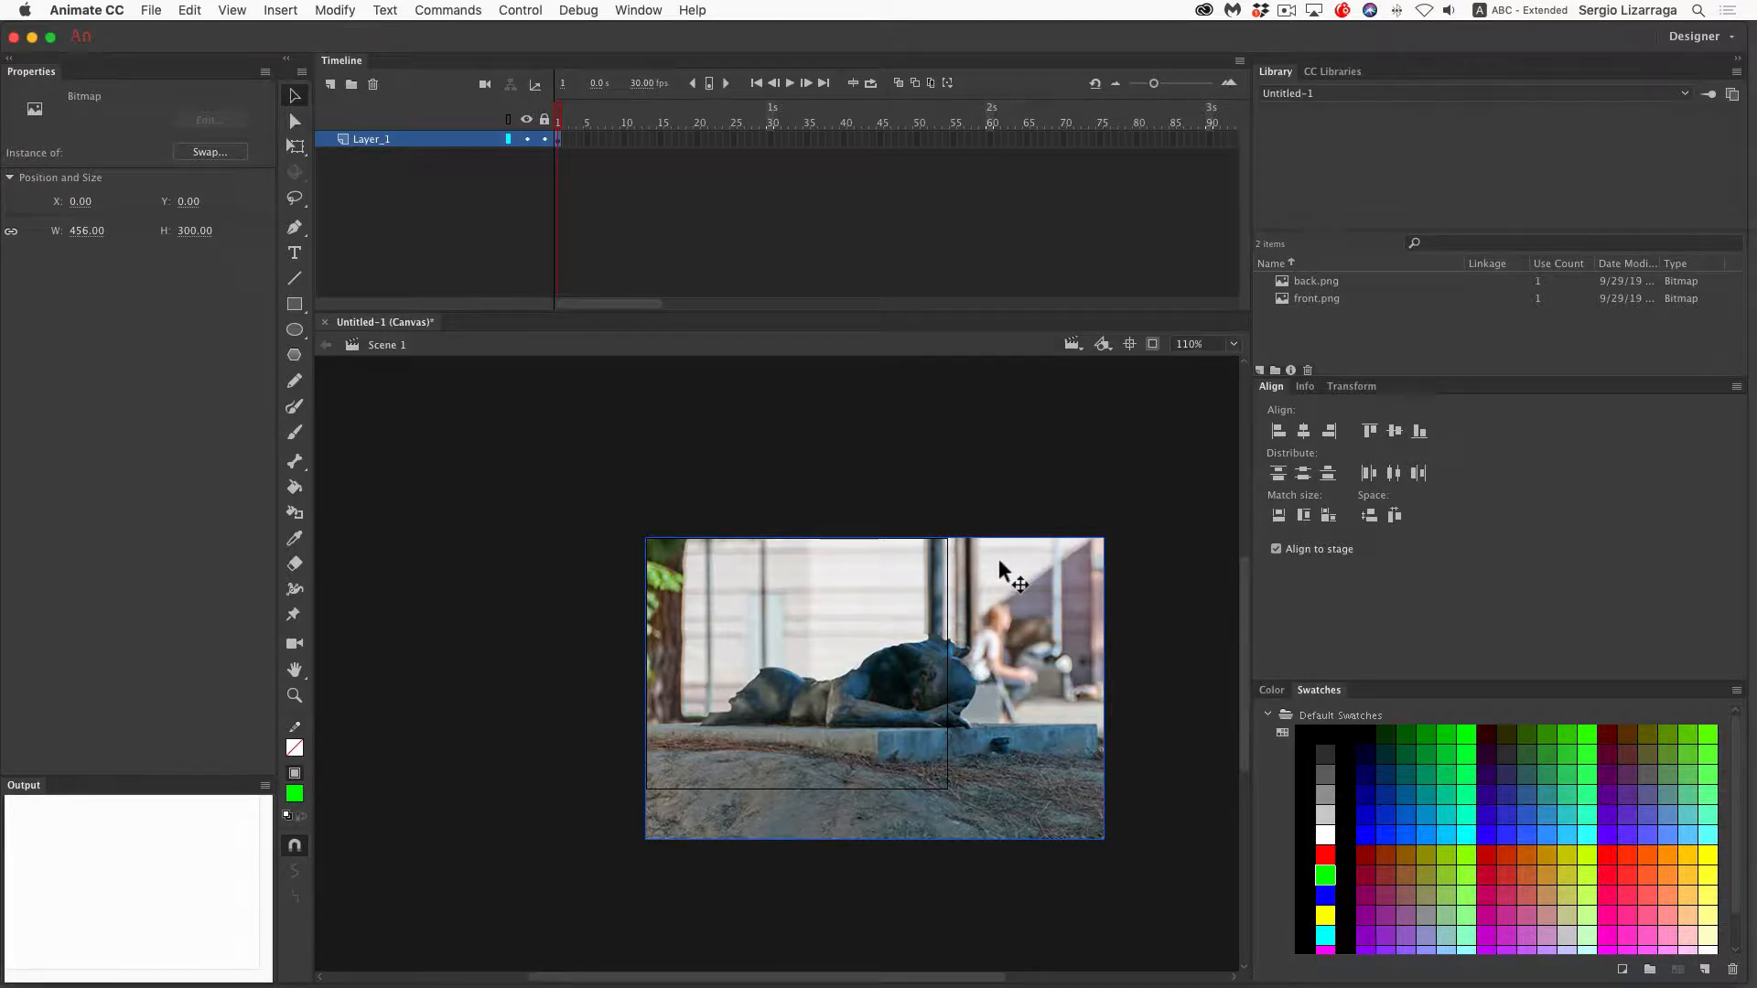
# Distribute the two imported images to separate layers and place the back_png layer below front_png
pyautogui.moveTo(591, 494); pyautogui.dragTo(1186, 903)
pyautogui.press('super+shift+d')
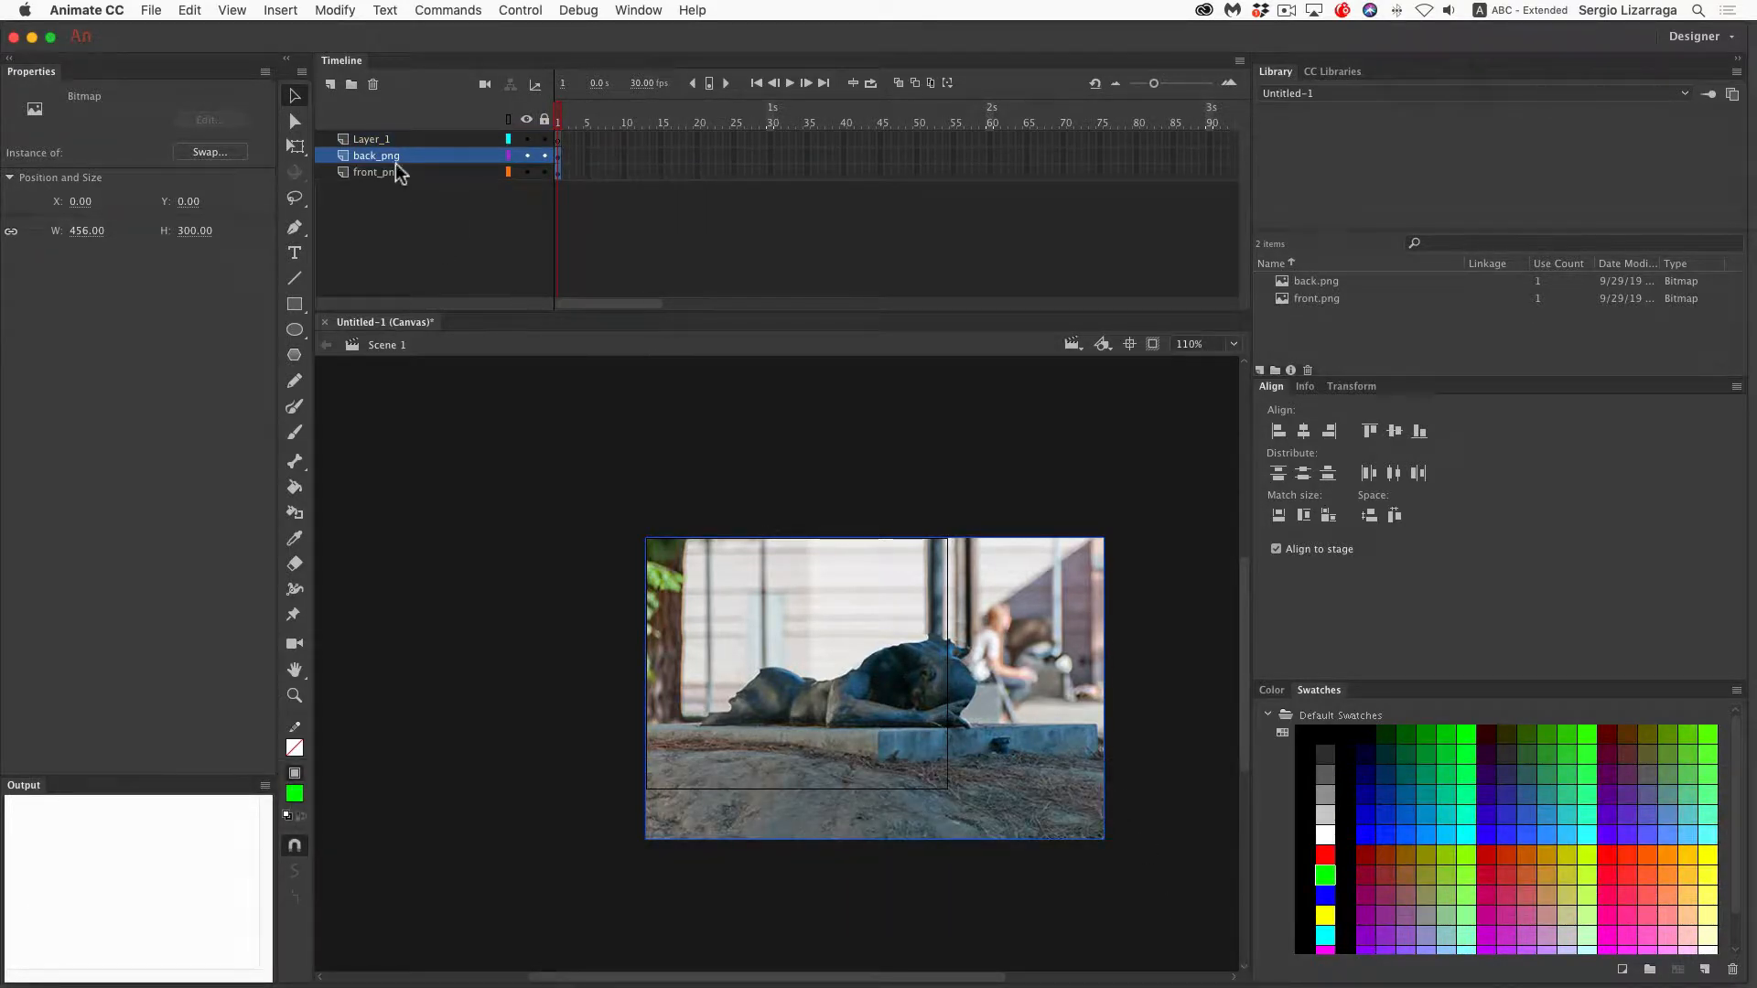
pyautogui.moveTo(394, 158); pyautogui.dragTo(373, 189)
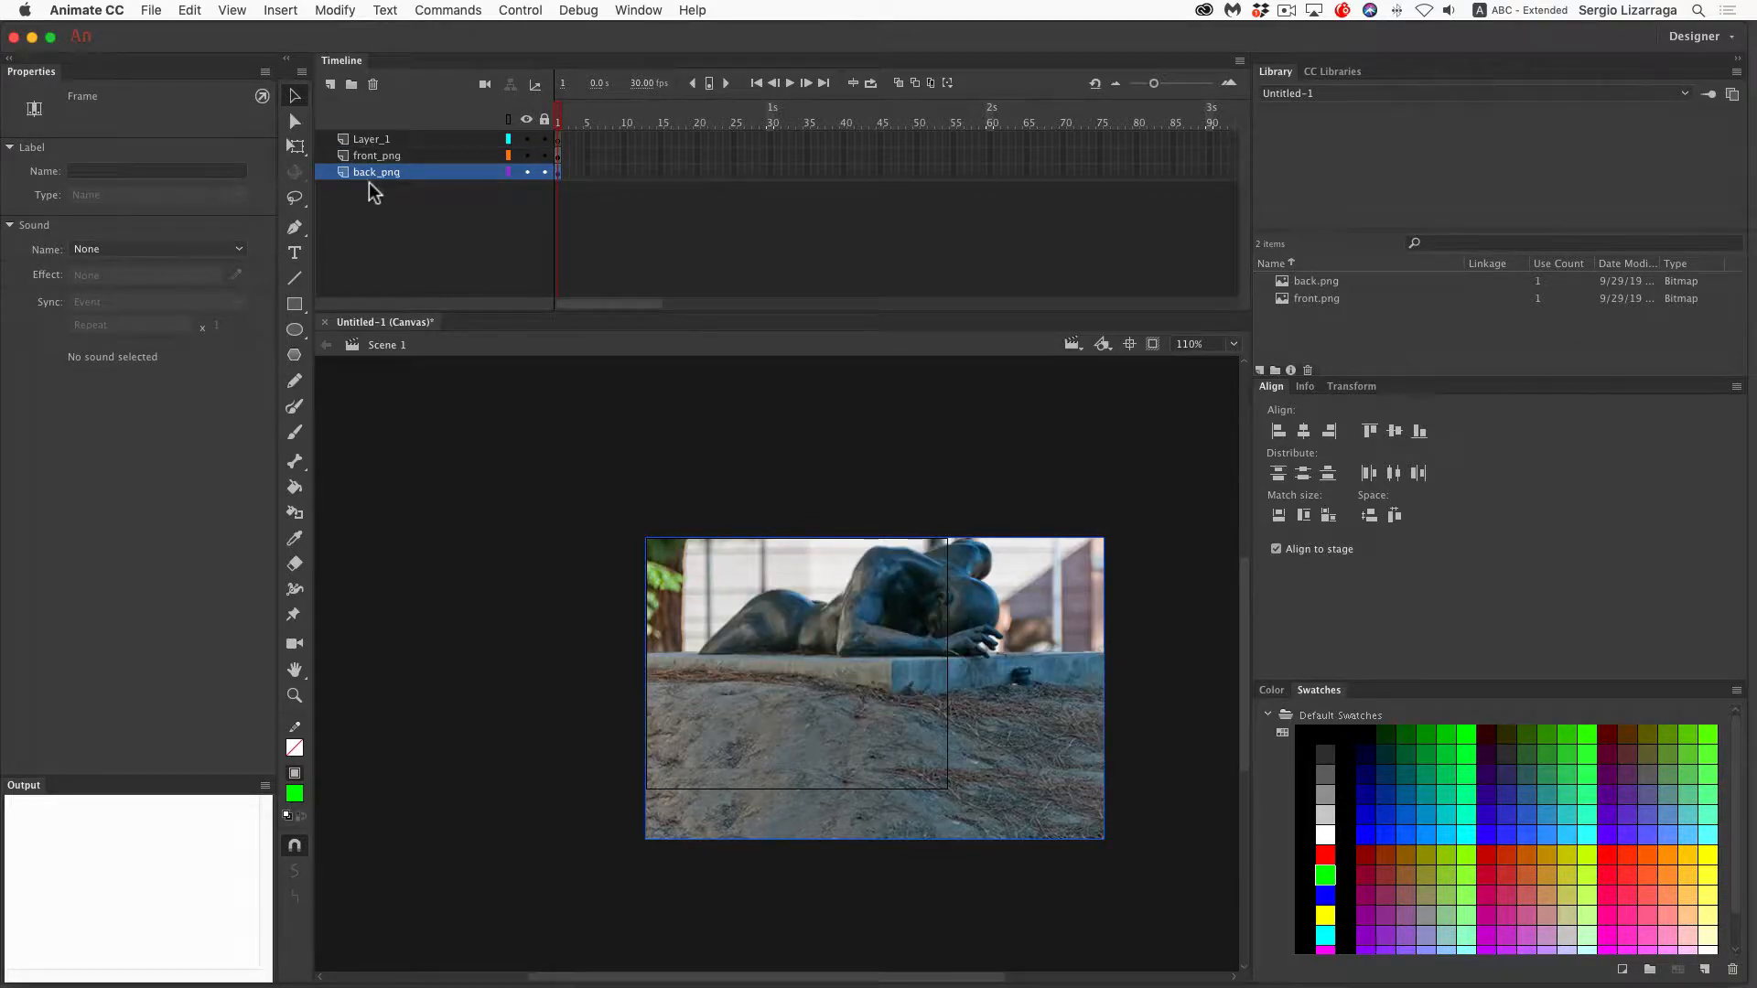
# Rename Layer_1 as actions
pyautogui.doubleClick(373, 139)
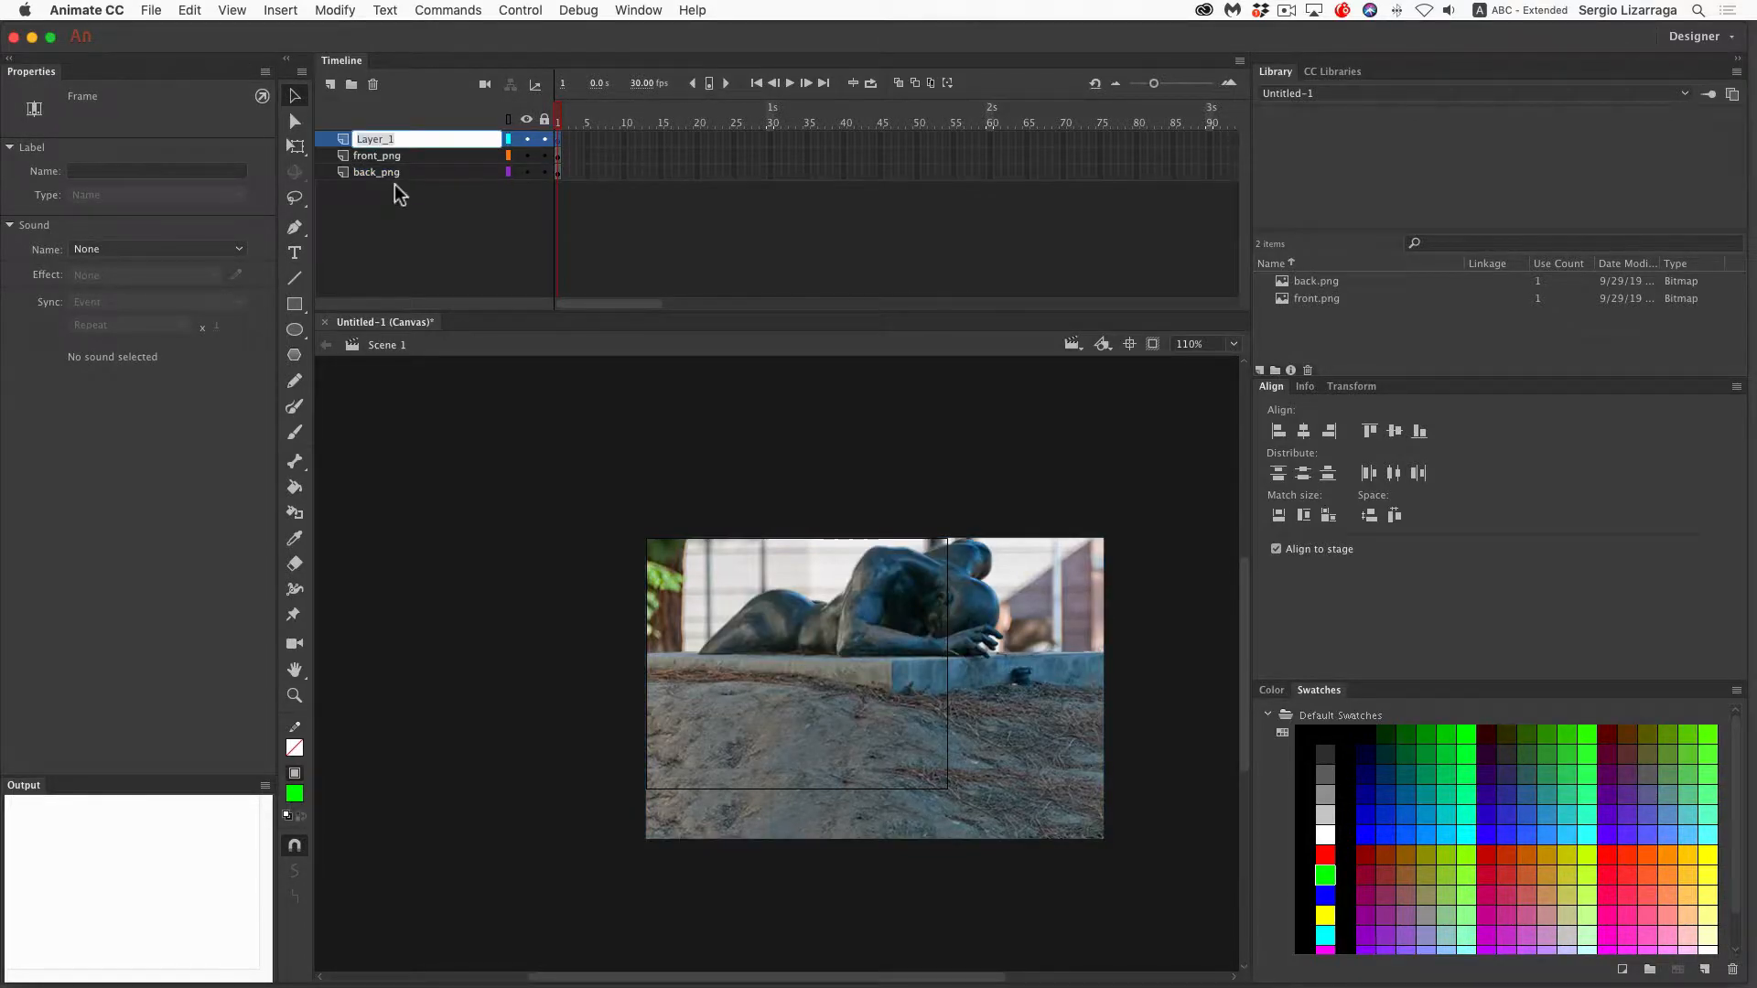
pyautogui.write('action')
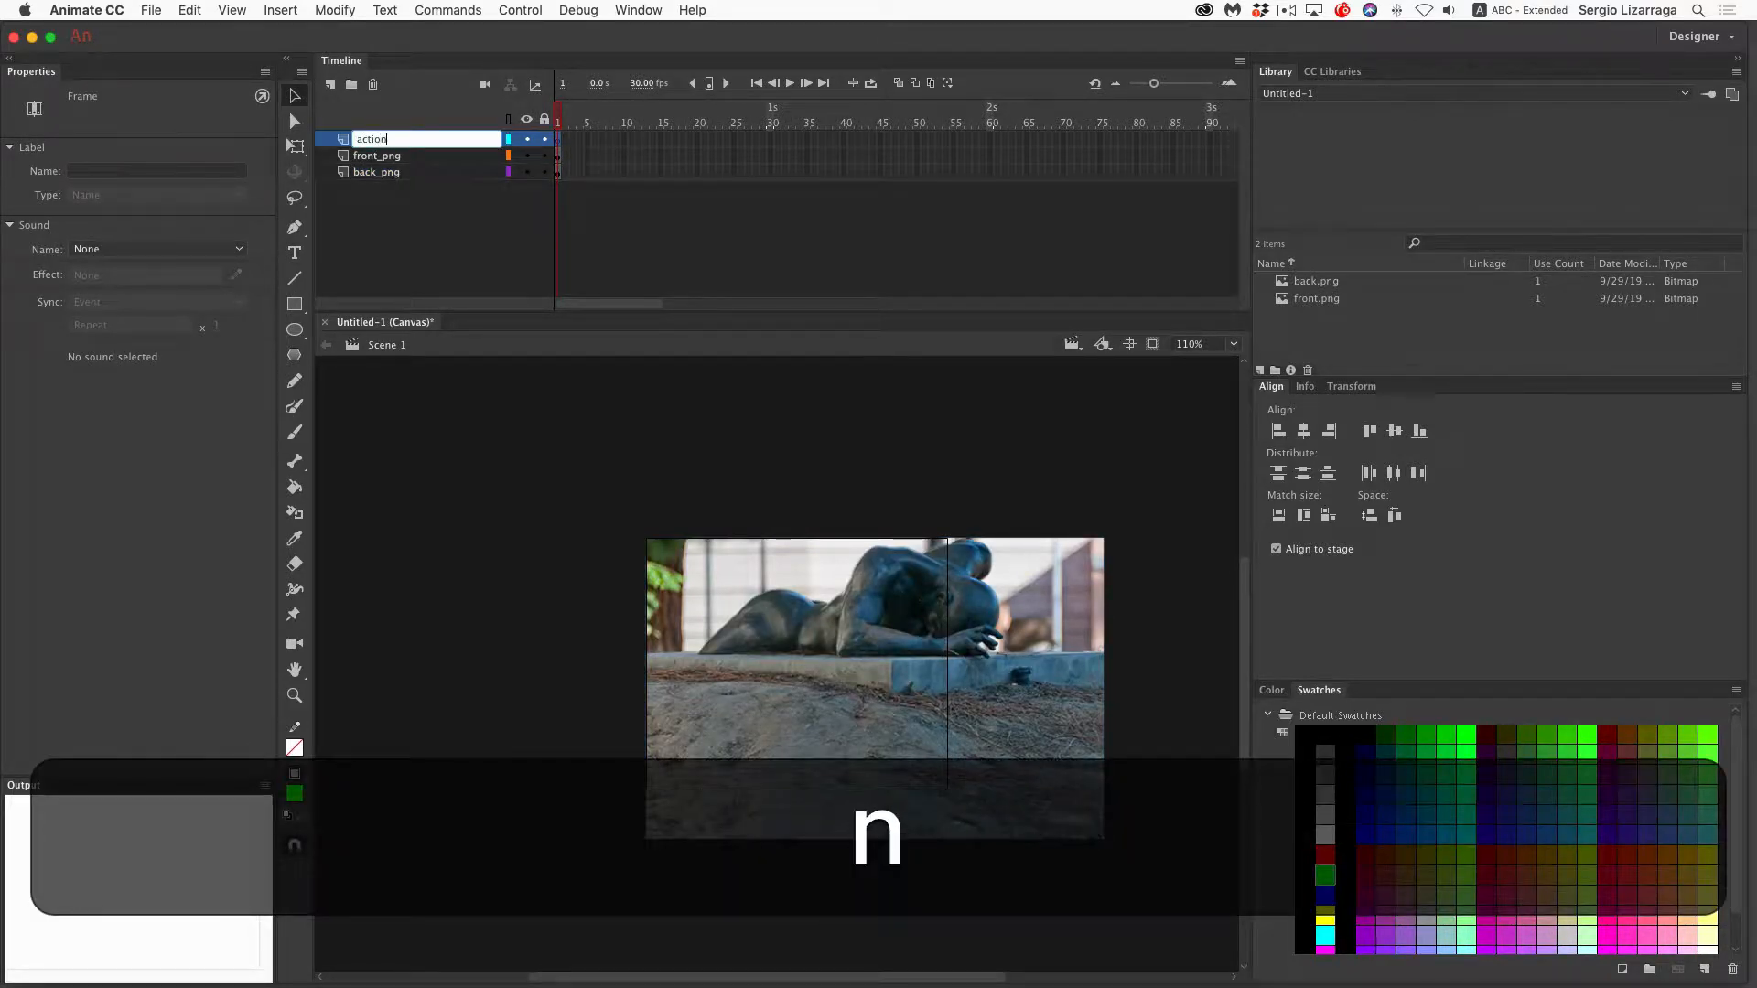
pyautogui.write('s')
pyautogui.press('Return')
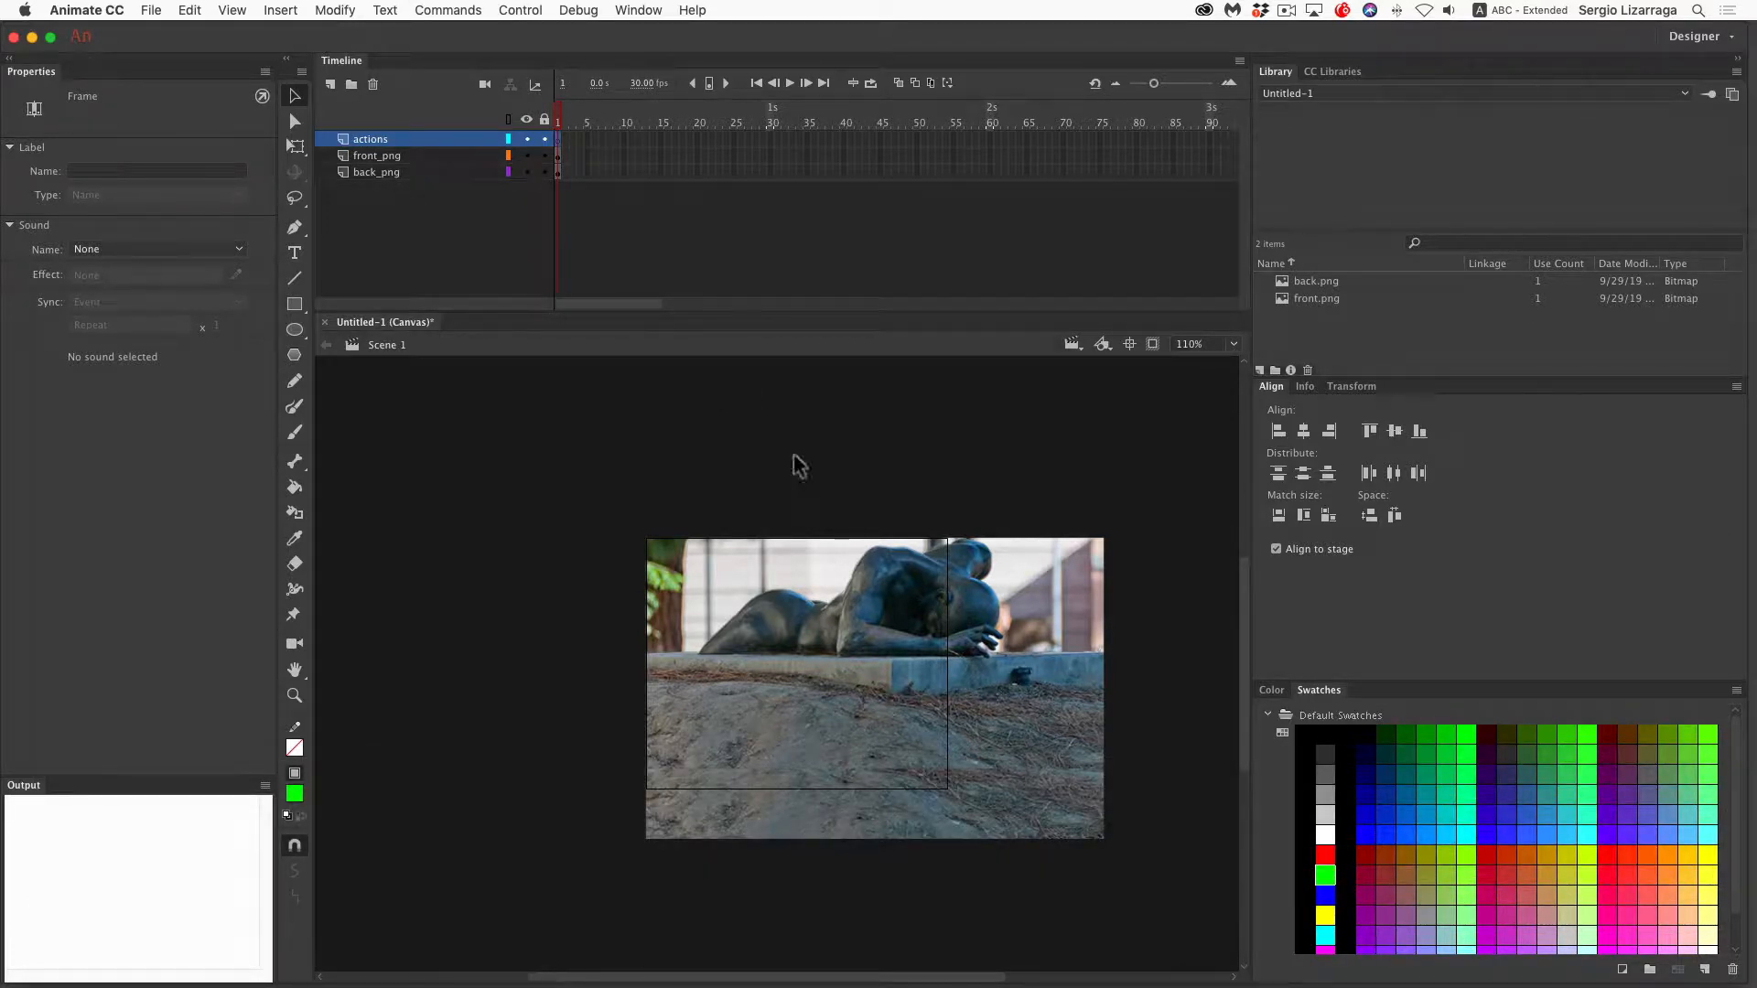
# Move the front.png image straight down to Y 70 so it meets the bottom edge of the background image
pyautogui.click(997, 668)
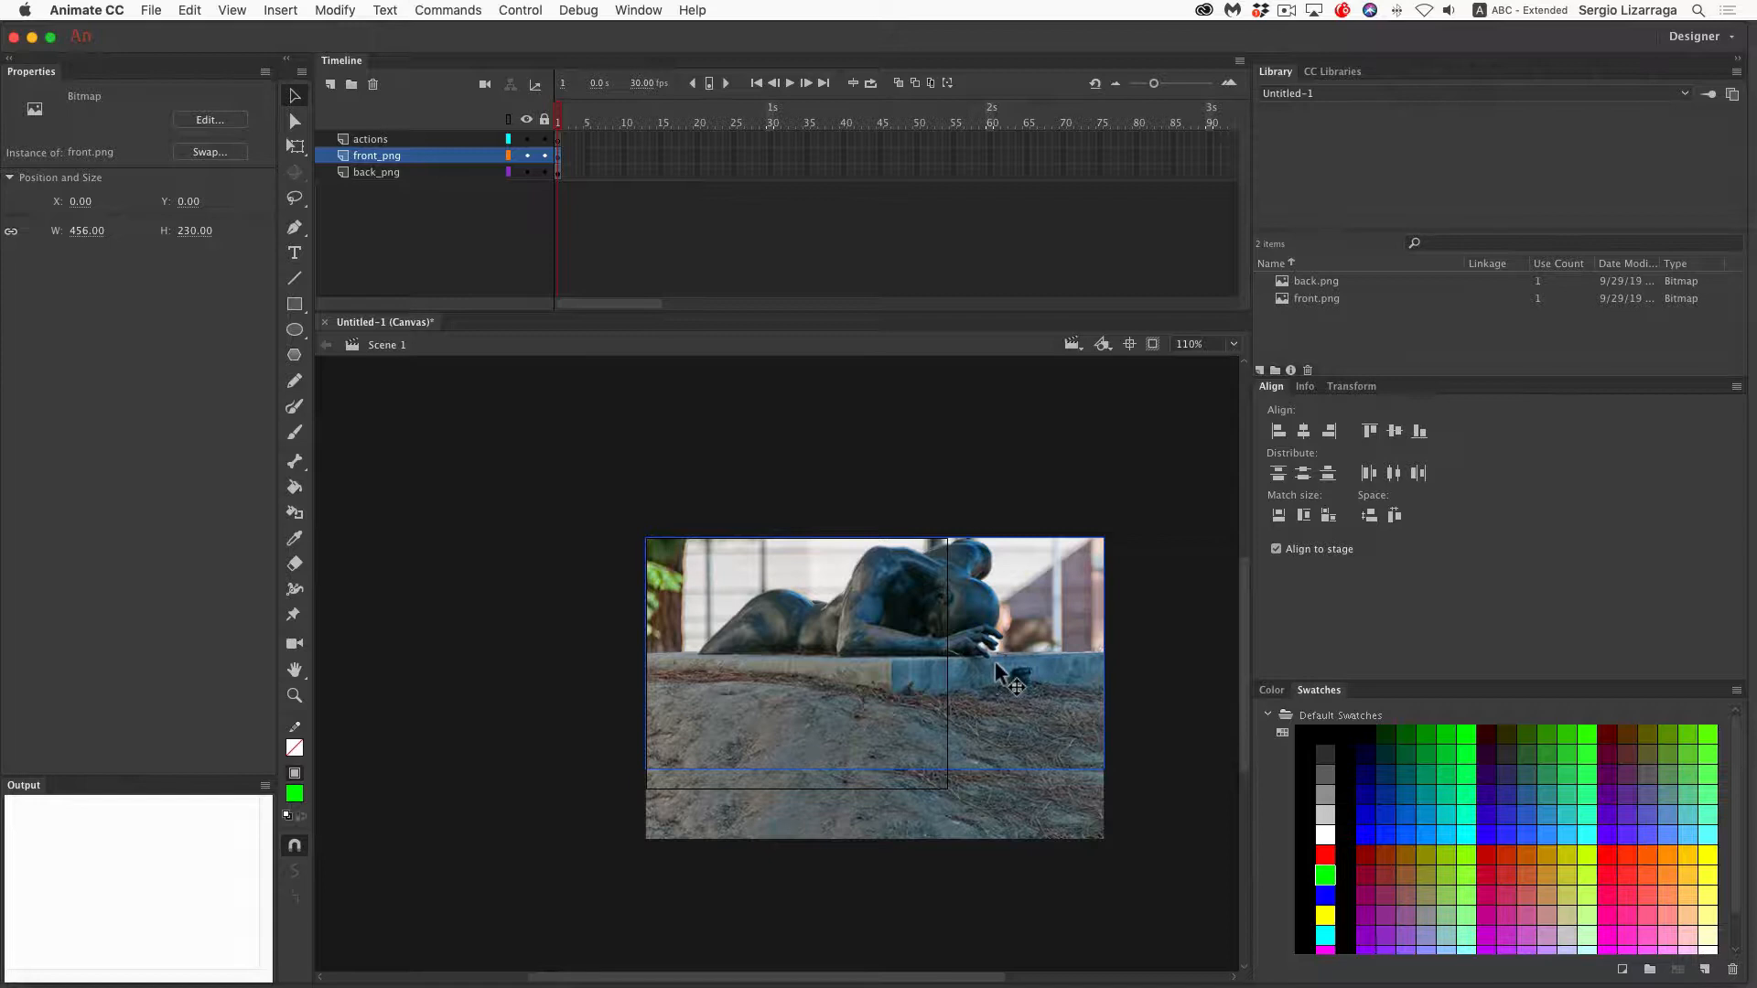
pyautogui.moveTo(1000, 674); pyautogui.dragTo(998, 734)
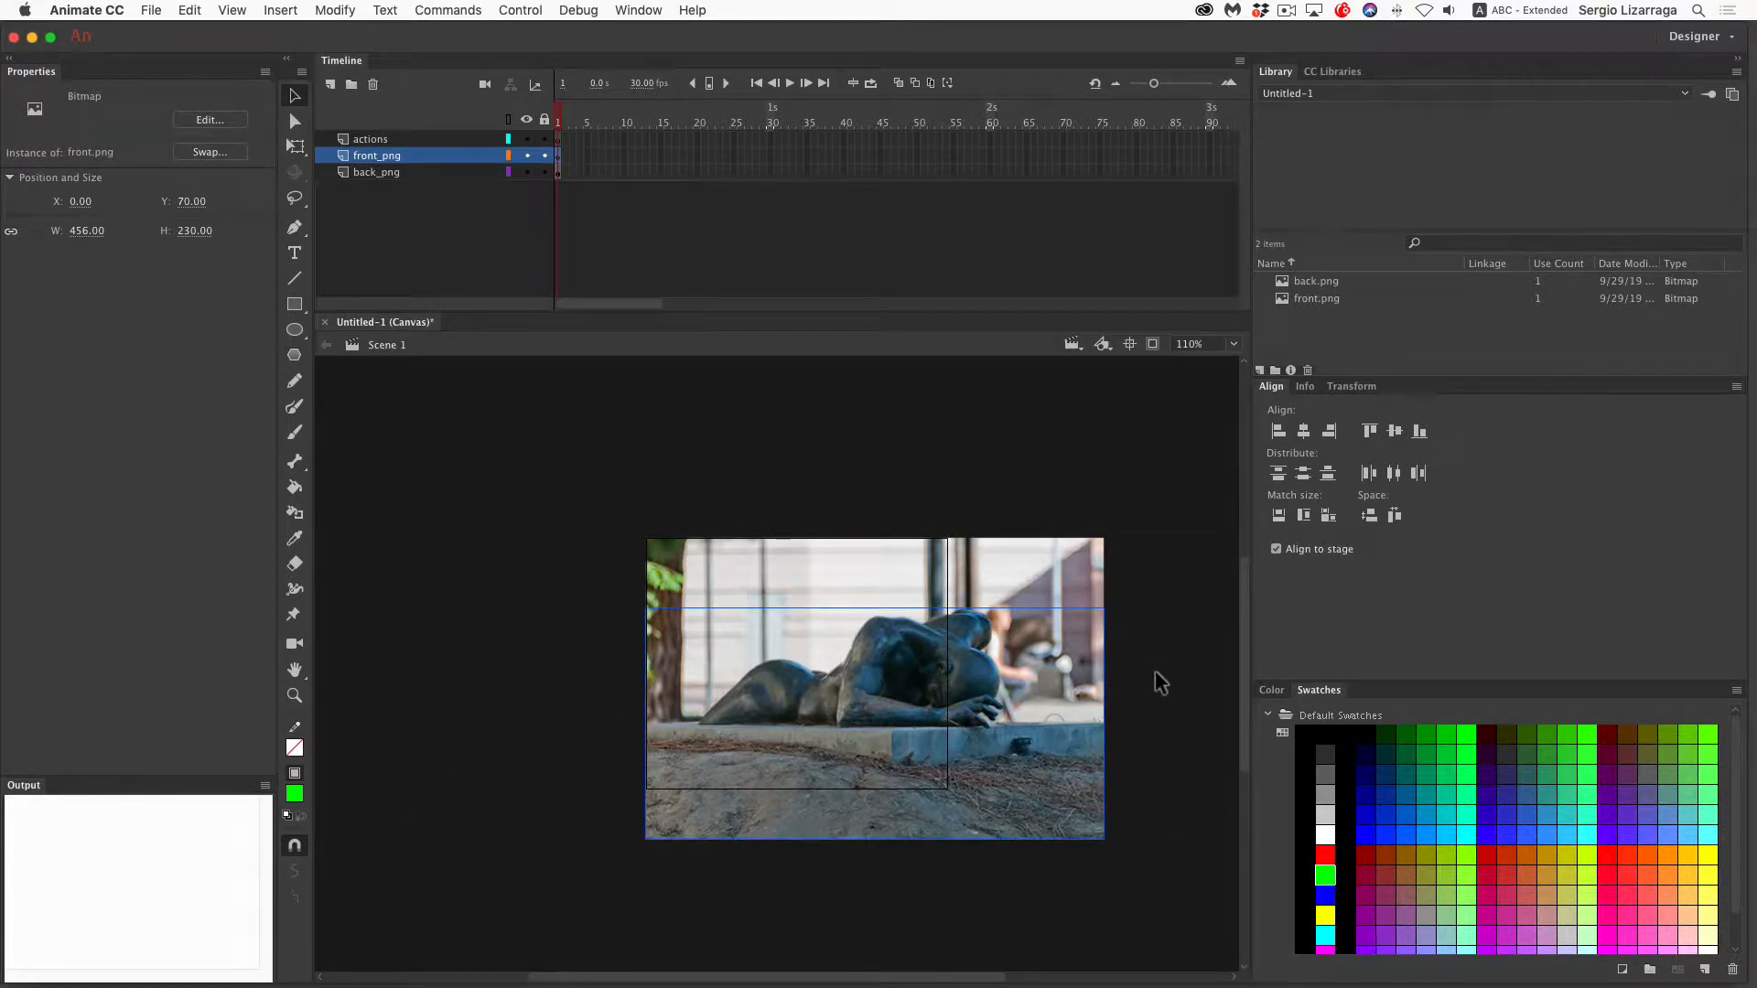
# Select both images and shift them together until the combined selection sits at X -130, Y -30 relative to the stage
pyautogui.press('z')
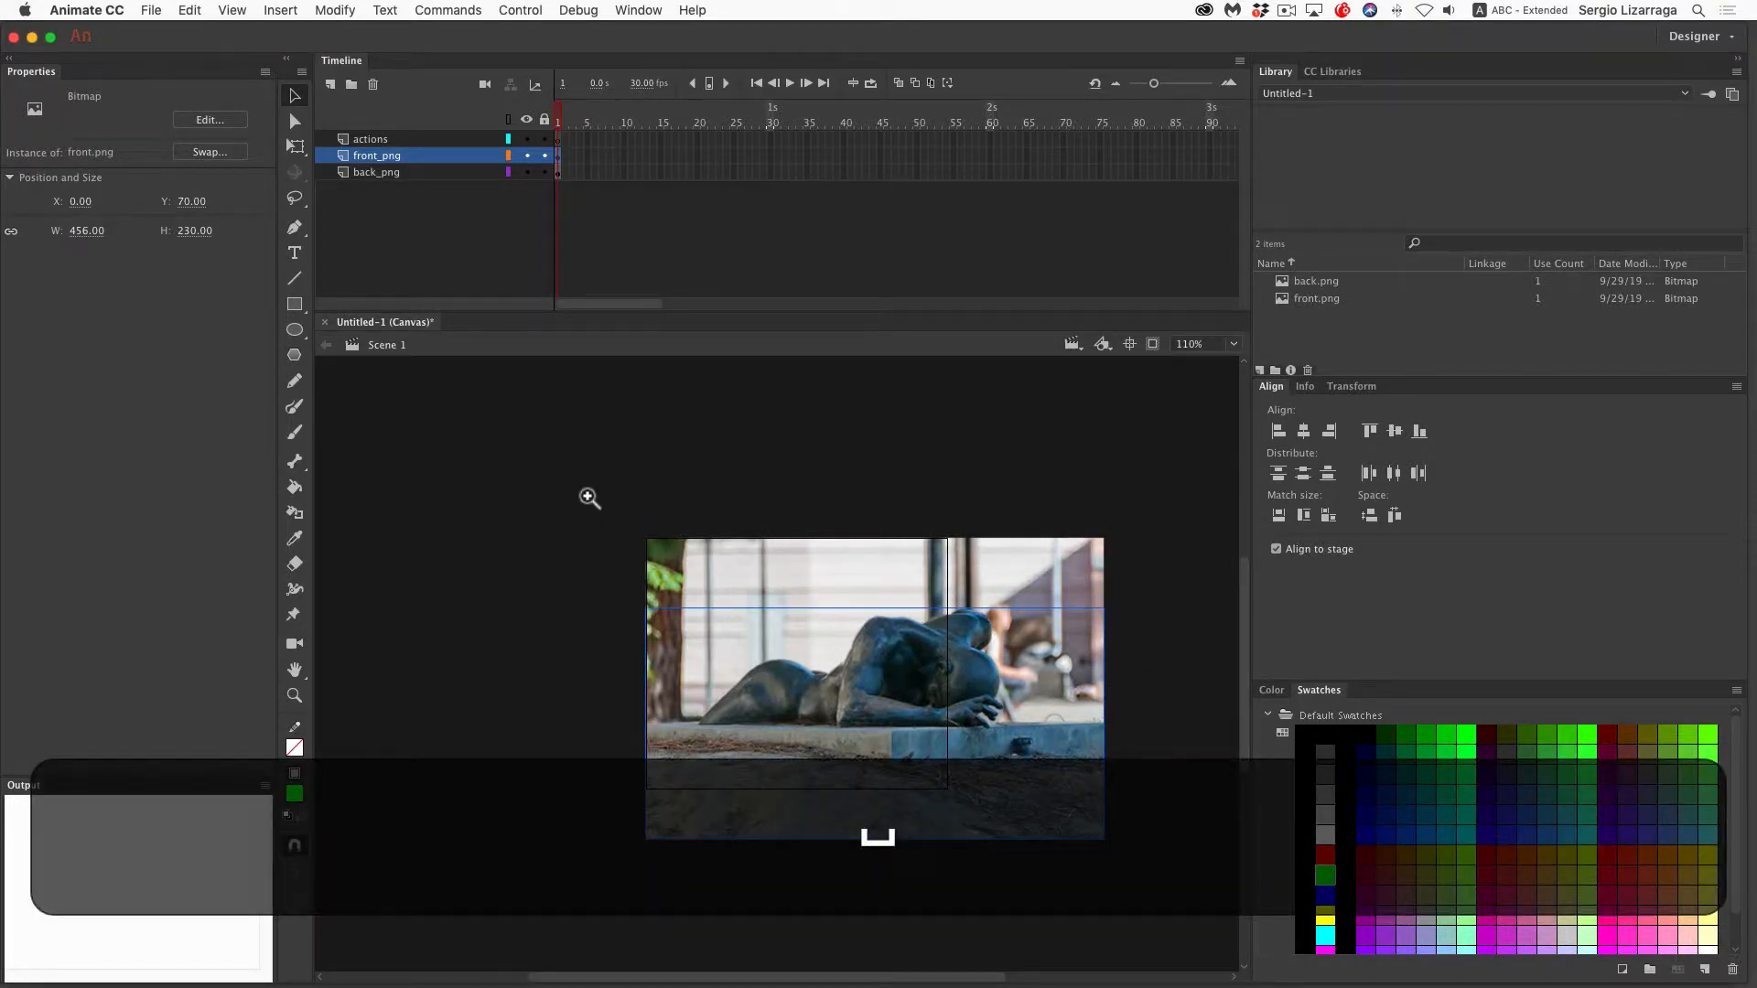
pyautogui.moveTo(588, 497); pyautogui.dragTo(1145, 880)
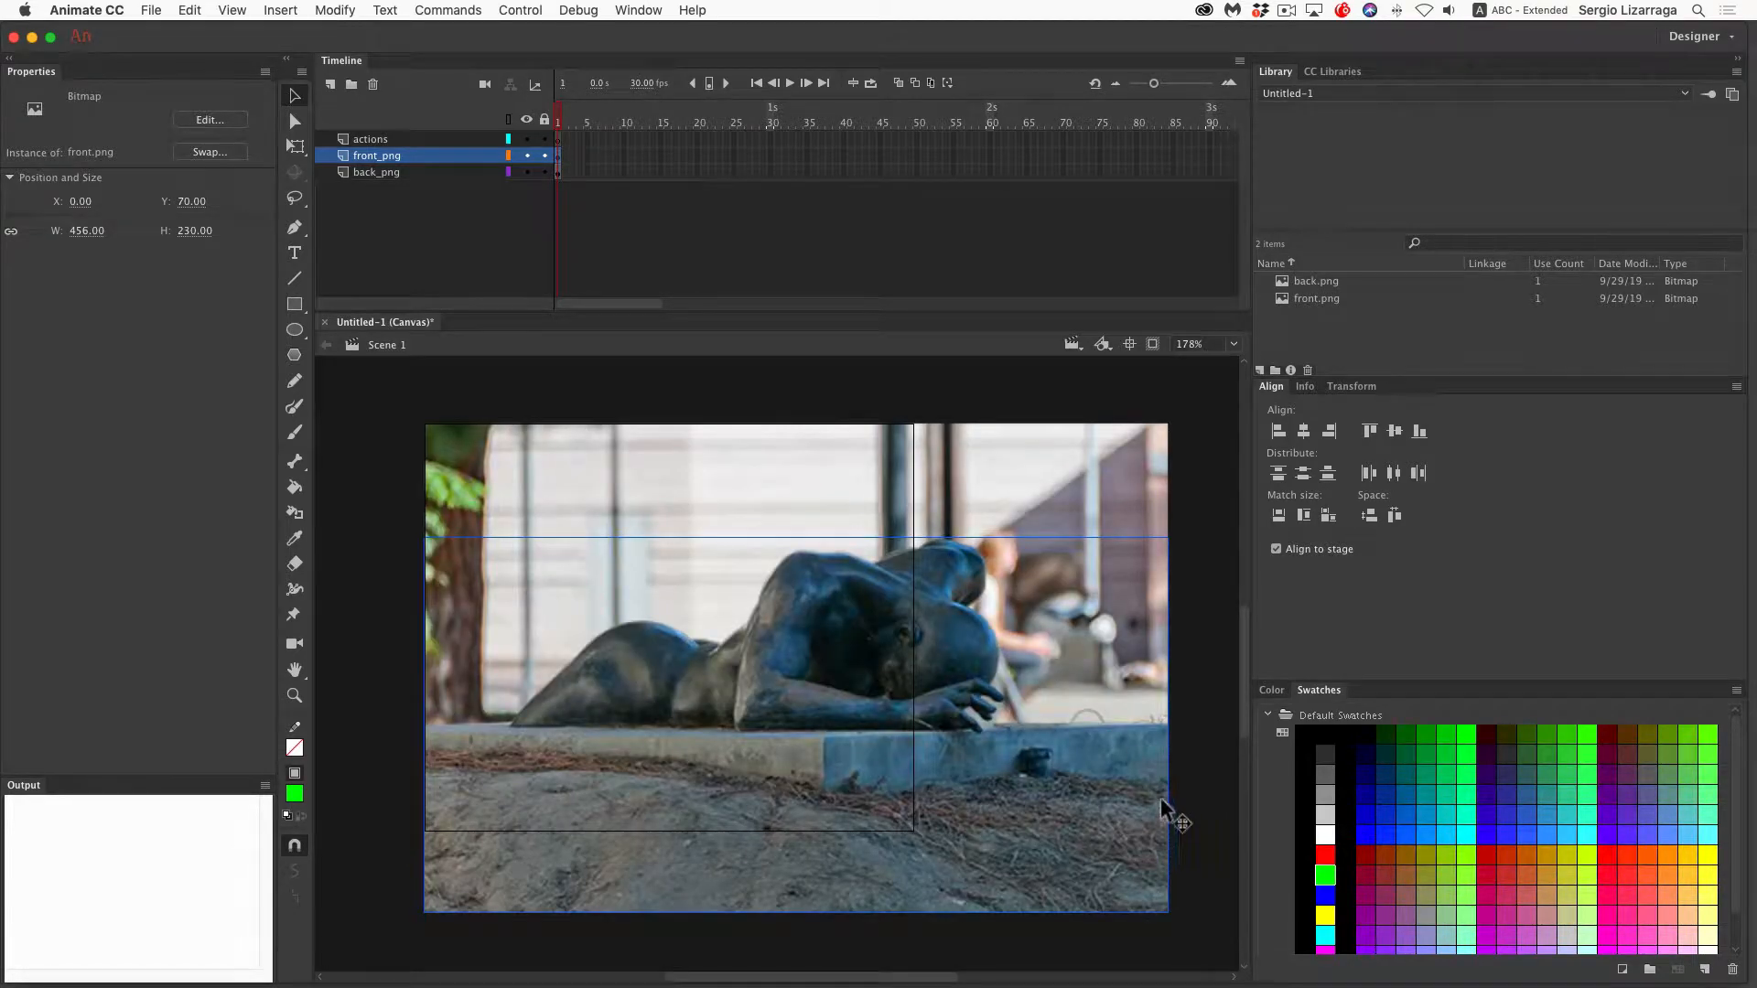
pyautogui.moveTo(996, 756)
pyautogui.mouseDown()
pyautogui.moveTo(990, 789)
pyautogui.moveTo(965, 754)
pyautogui.mouseUp()
pyautogui.press('super+a')
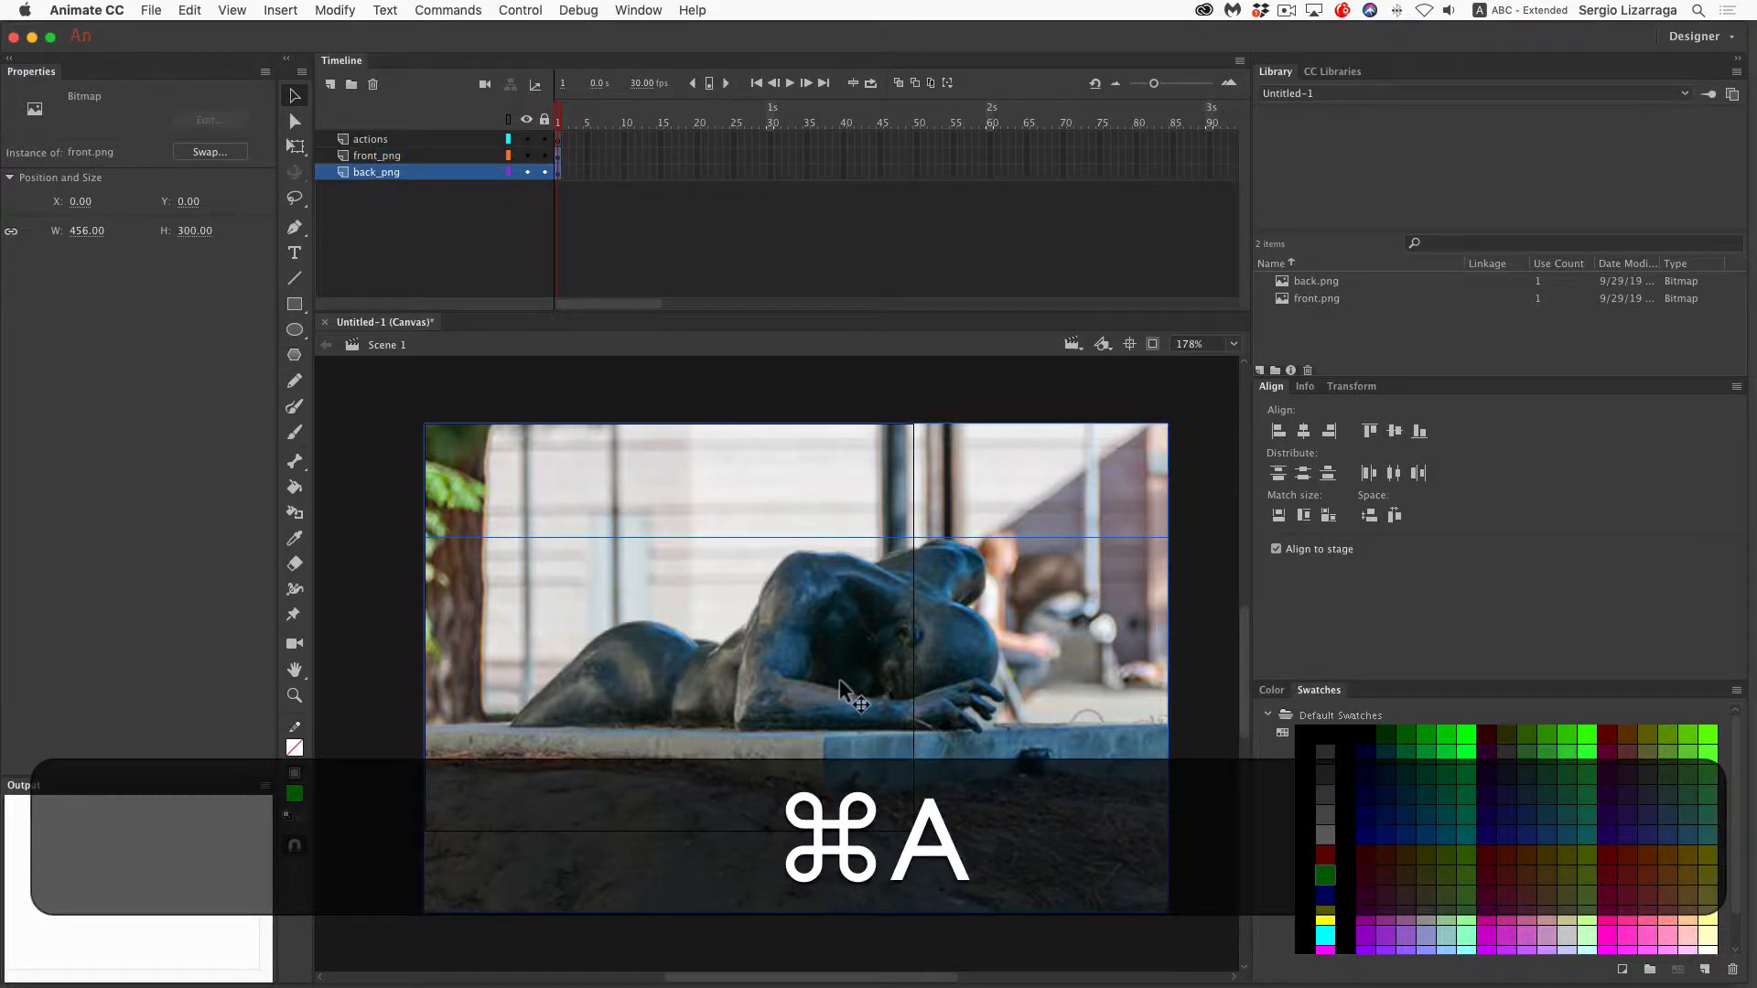
pyautogui.hotkey('shift', 'Left')
pyautogui.hotkey('shift', 'Left')
pyautogui.hotkey('shift', 'Left')
pyautogui.hotkey('shift', 'Left')
pyautogui.hotkey('shift', 'Left')
pyautogui.hotkey('shift', 'Left')
pyautogui.hotkey('shift', 'Left')
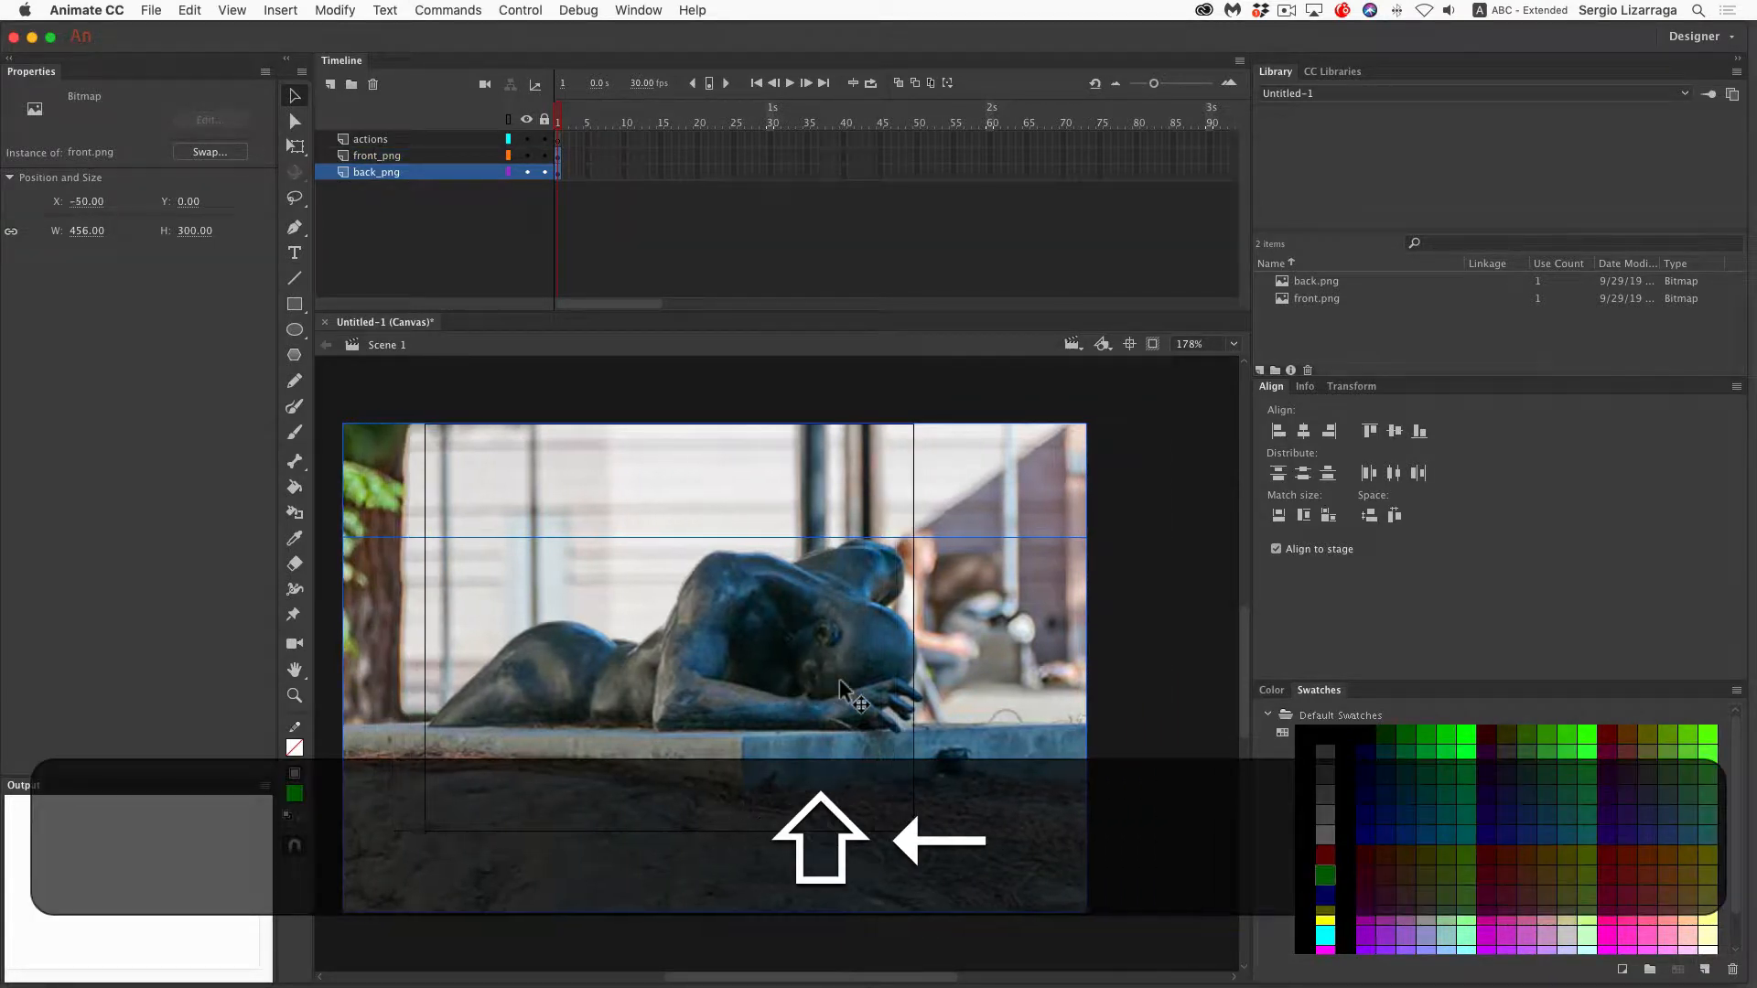
pyautogui.hotkey('shift', 'Up')
pyautogui.hotkey('shift', 'Up')
pyautogui.hotkey('shift', 'Up')
pyautogui.hotkey('shift', 'Up')
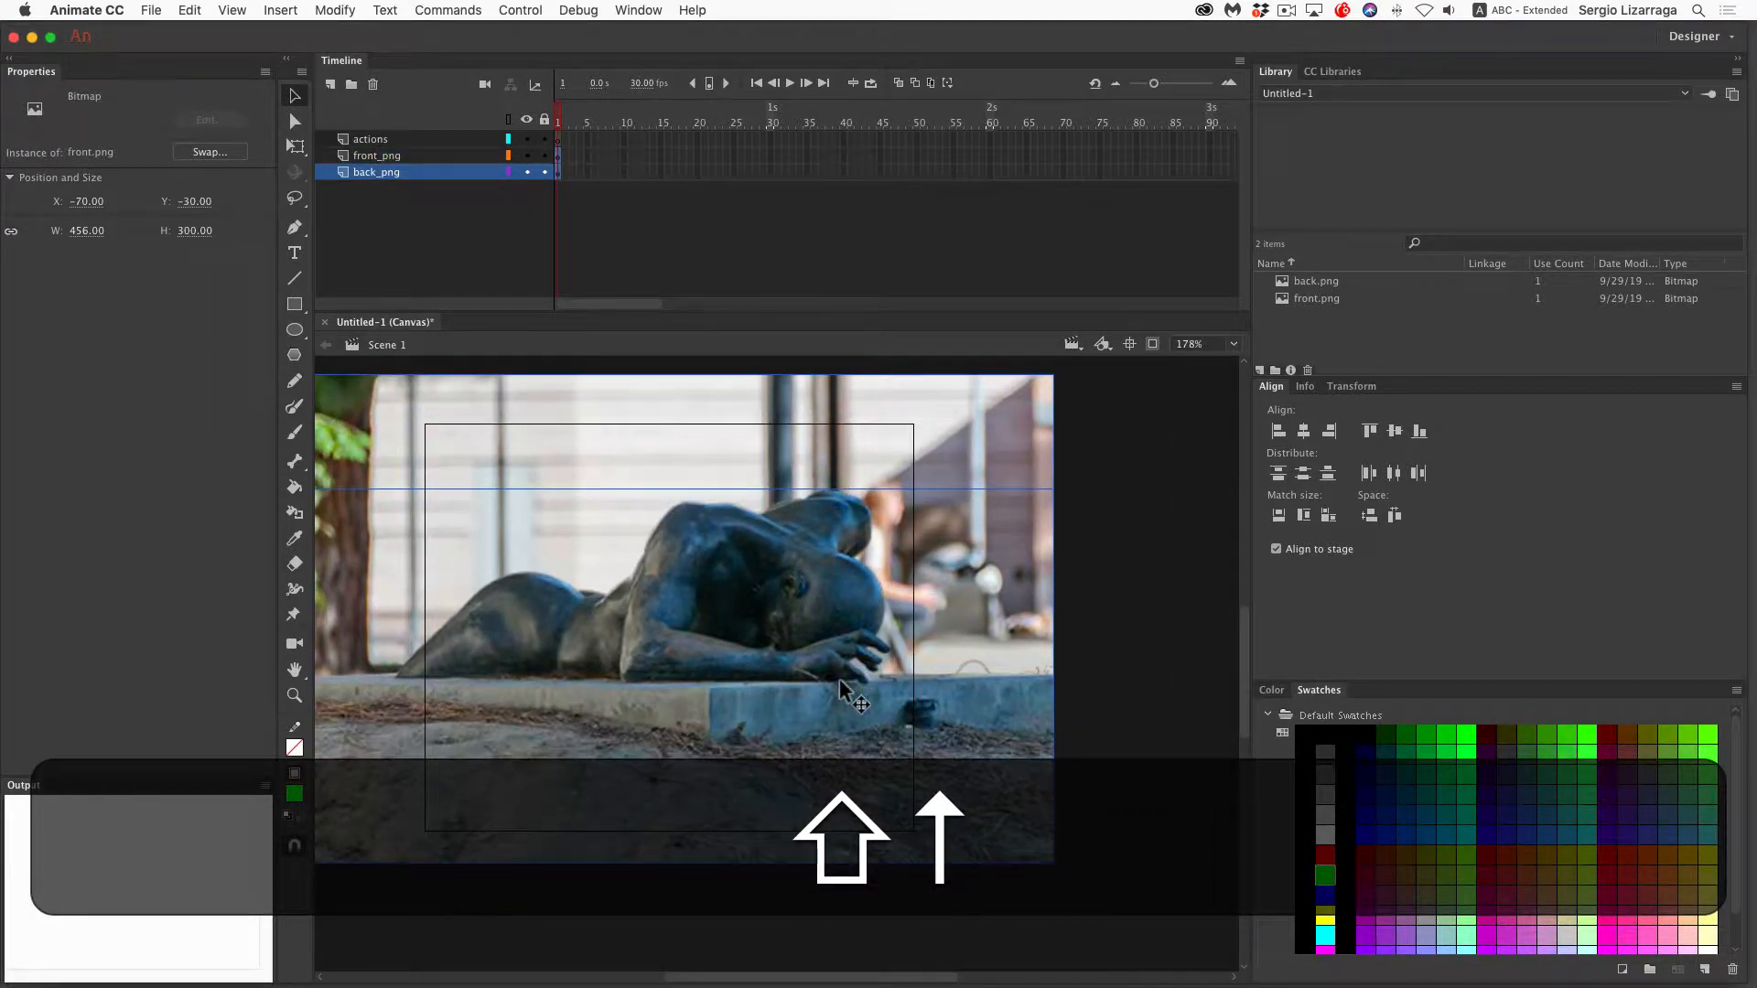
pyautogui.hotkey('shift', 'Left')
pyautogui.hotkey('shift', 'Right')
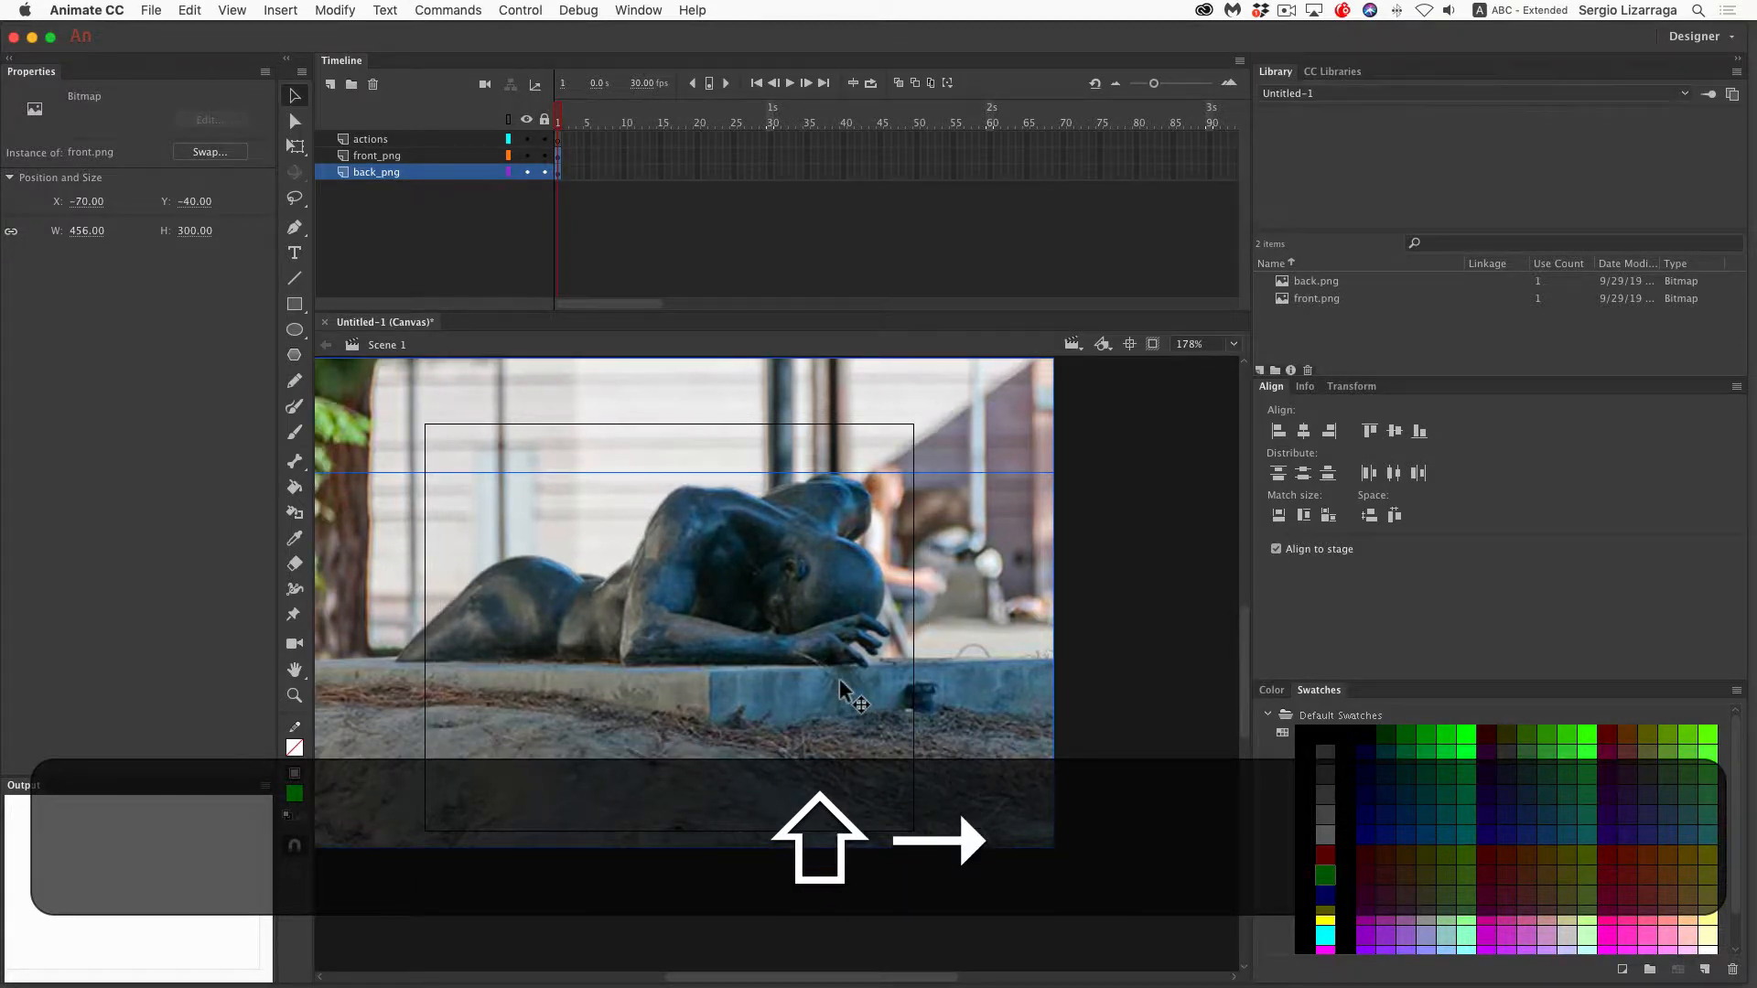
pyautogui.hotkey('shift', 'Down')
pyautogui.hotkey('shift', 'Left')
pyautogui.hotkey('shift', 'Left')
pyautogui.hotkey('shift', 'Left')
pyautogui.hotkey('shift', 'Left')
pyautogui.hotkey('shift', 'Left')
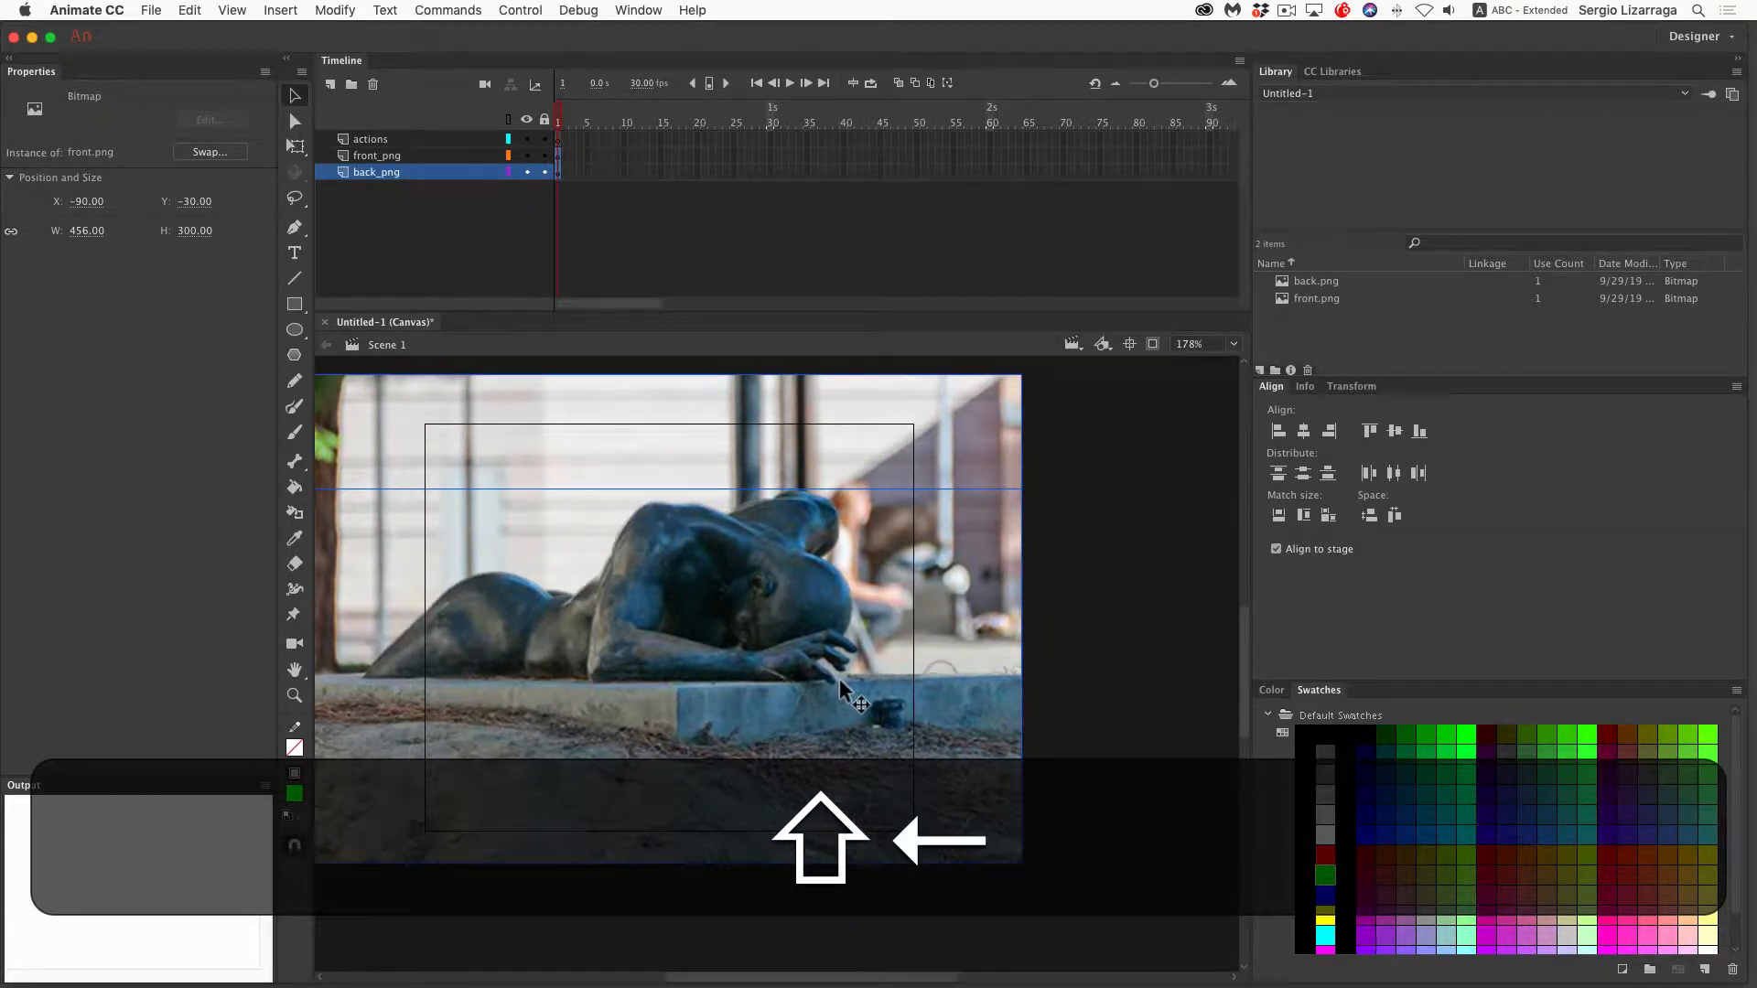
pyautogui.hotkey('shift', 'Left')
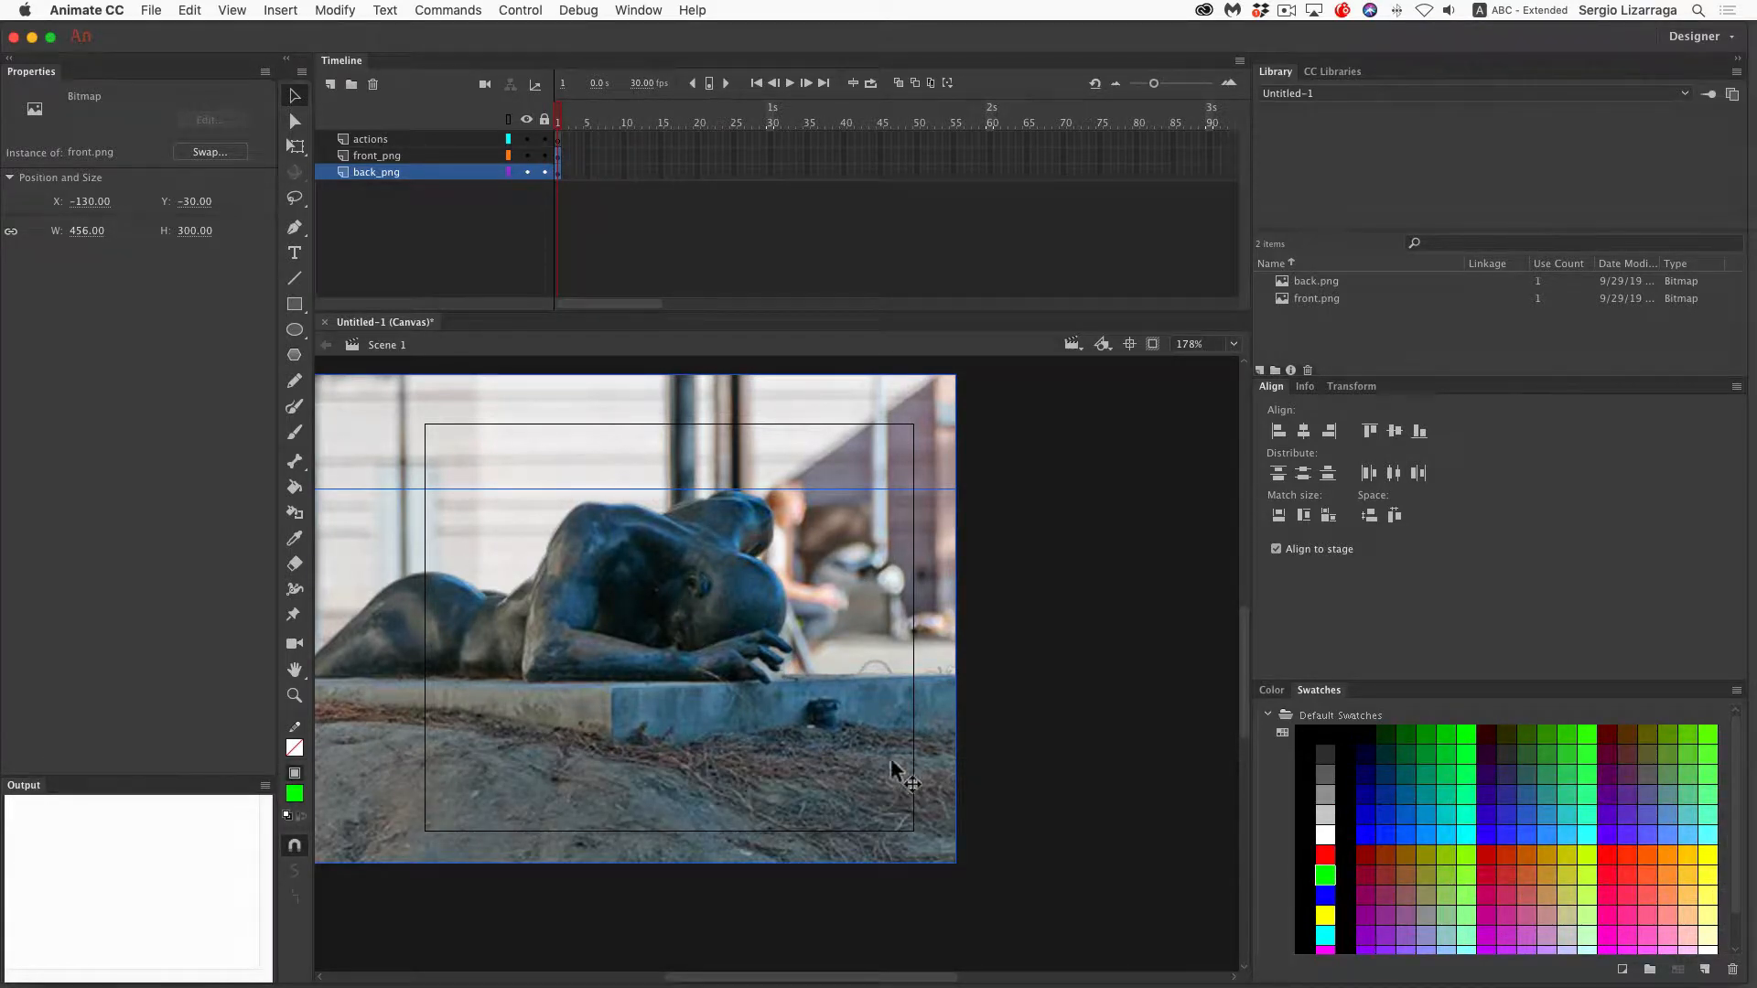
# Add a camera layer to the scene
pyautogui.click(1039, 552)
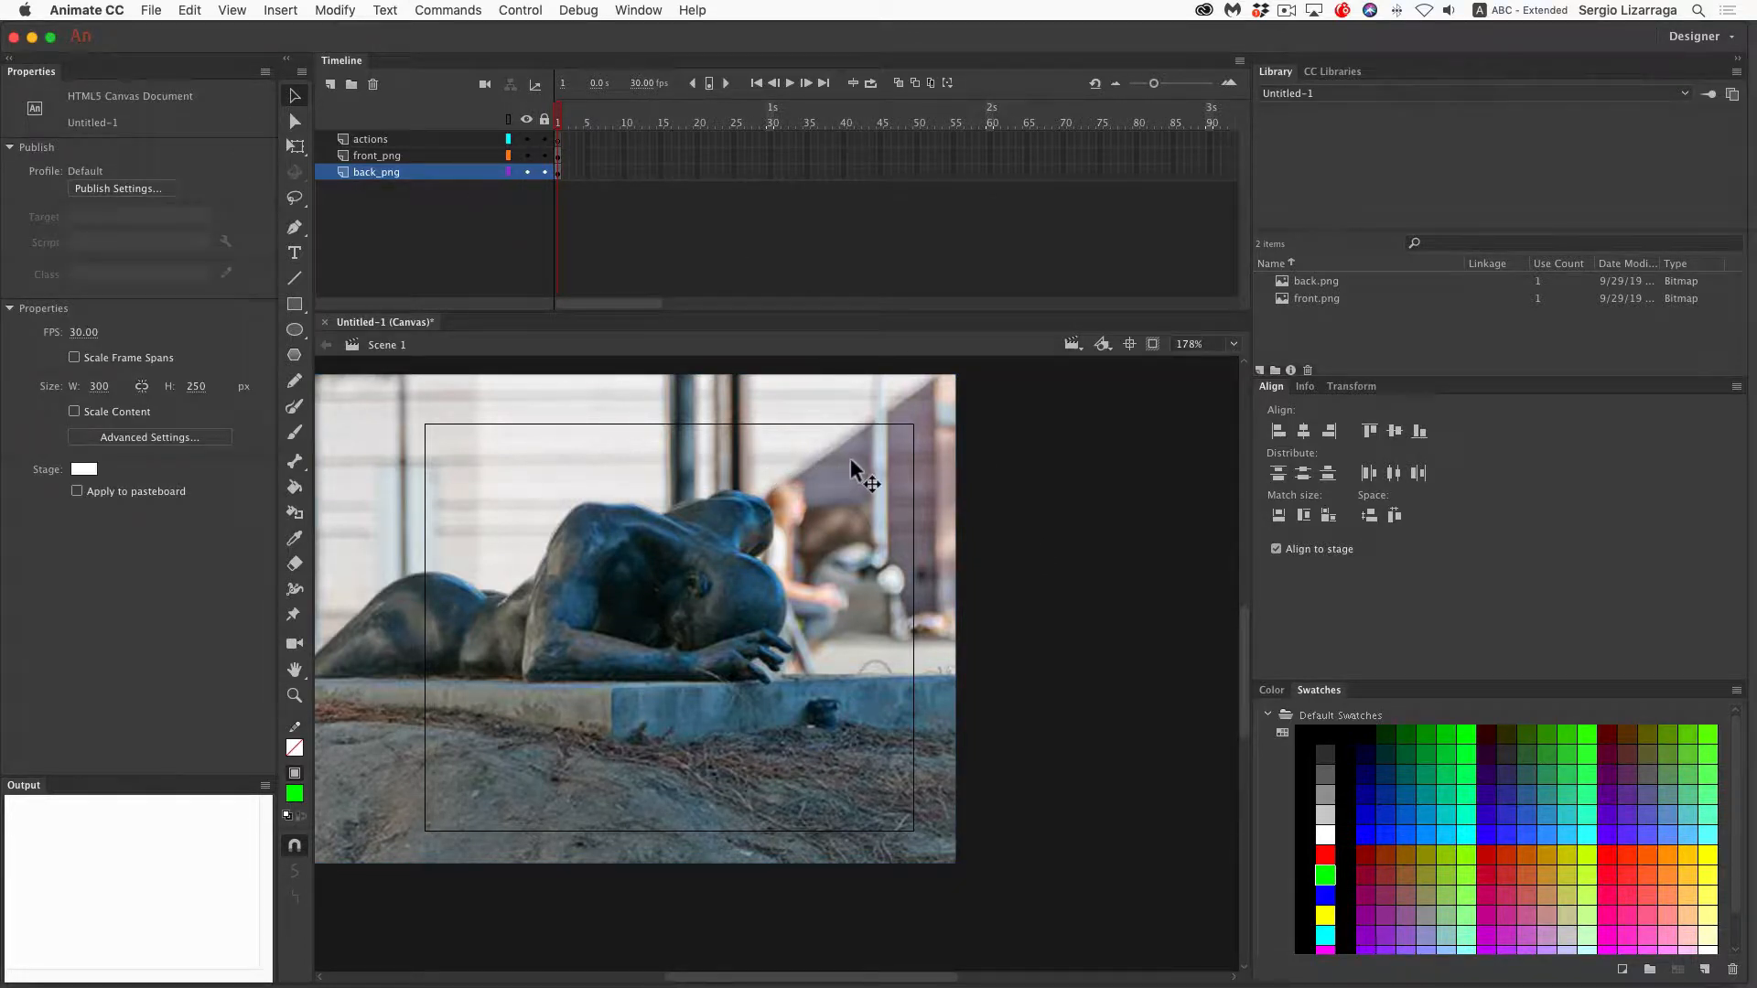
pyautogui.click(420, 172)
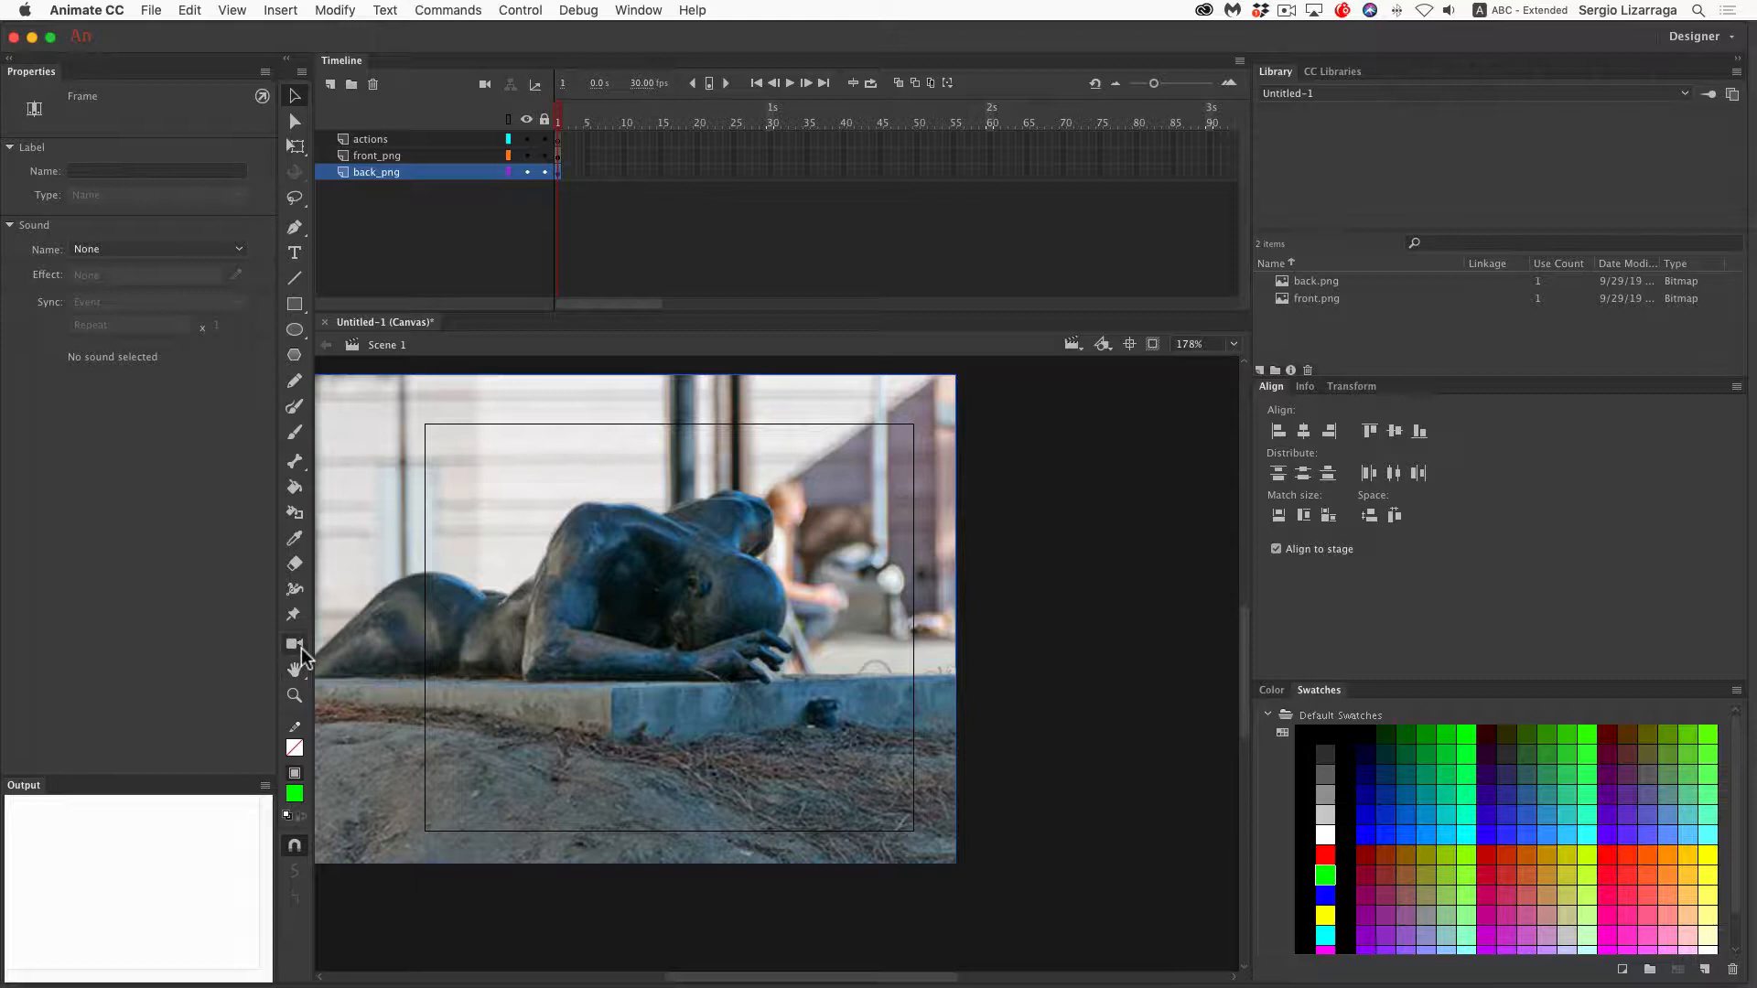
pyautogui.click(301, 648)
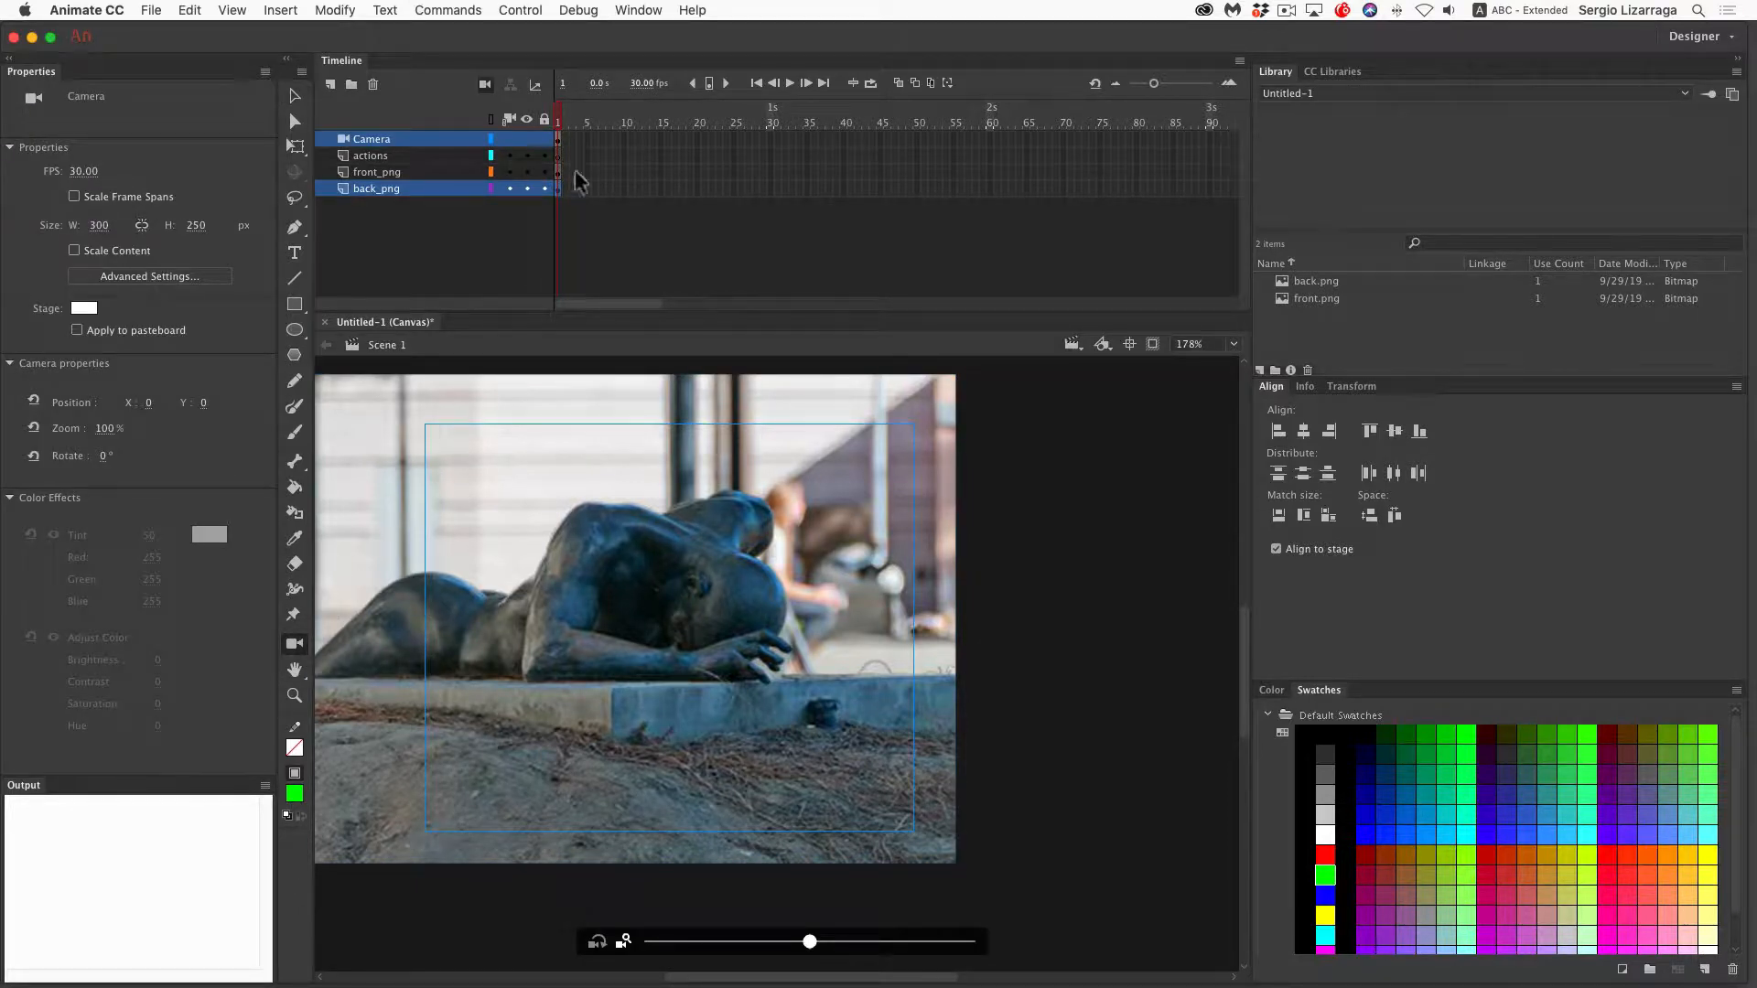
# Show the Layer Depth settings beside the stage and push the back_png layer back to a depth of 114
pyautogui.click(542, 86)
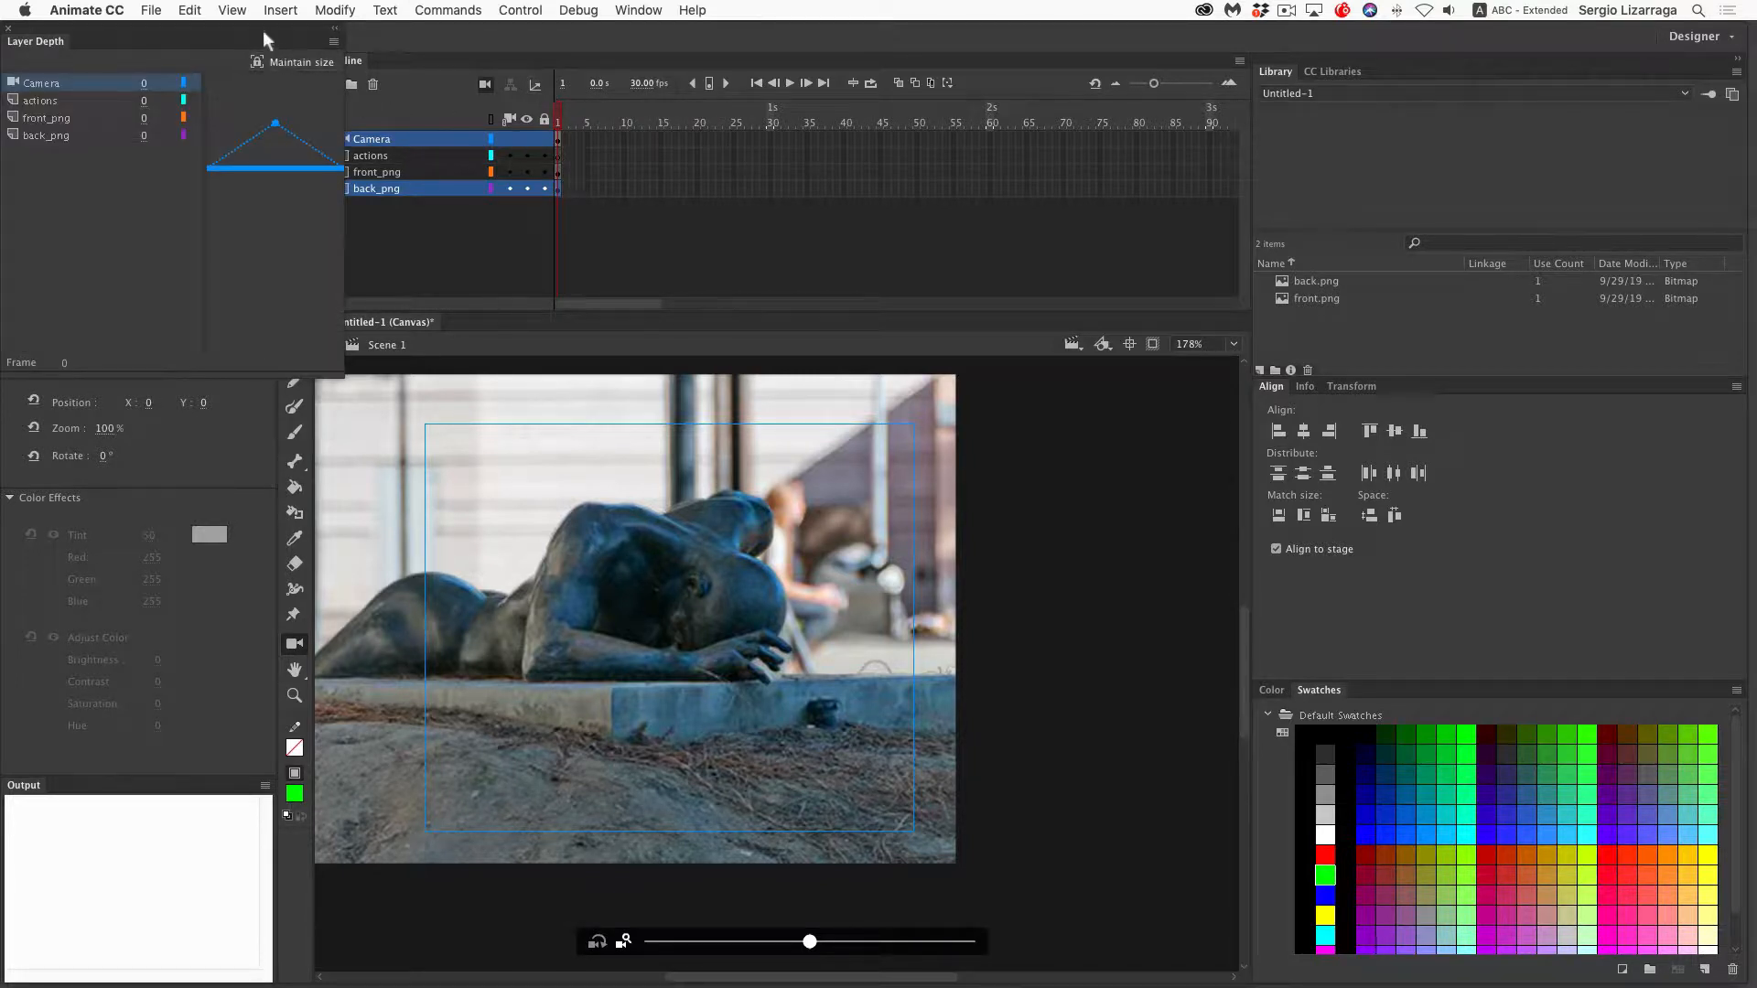
pyautogui.moveTo(223, 34); pyautogui.dragTo(1199, 354)
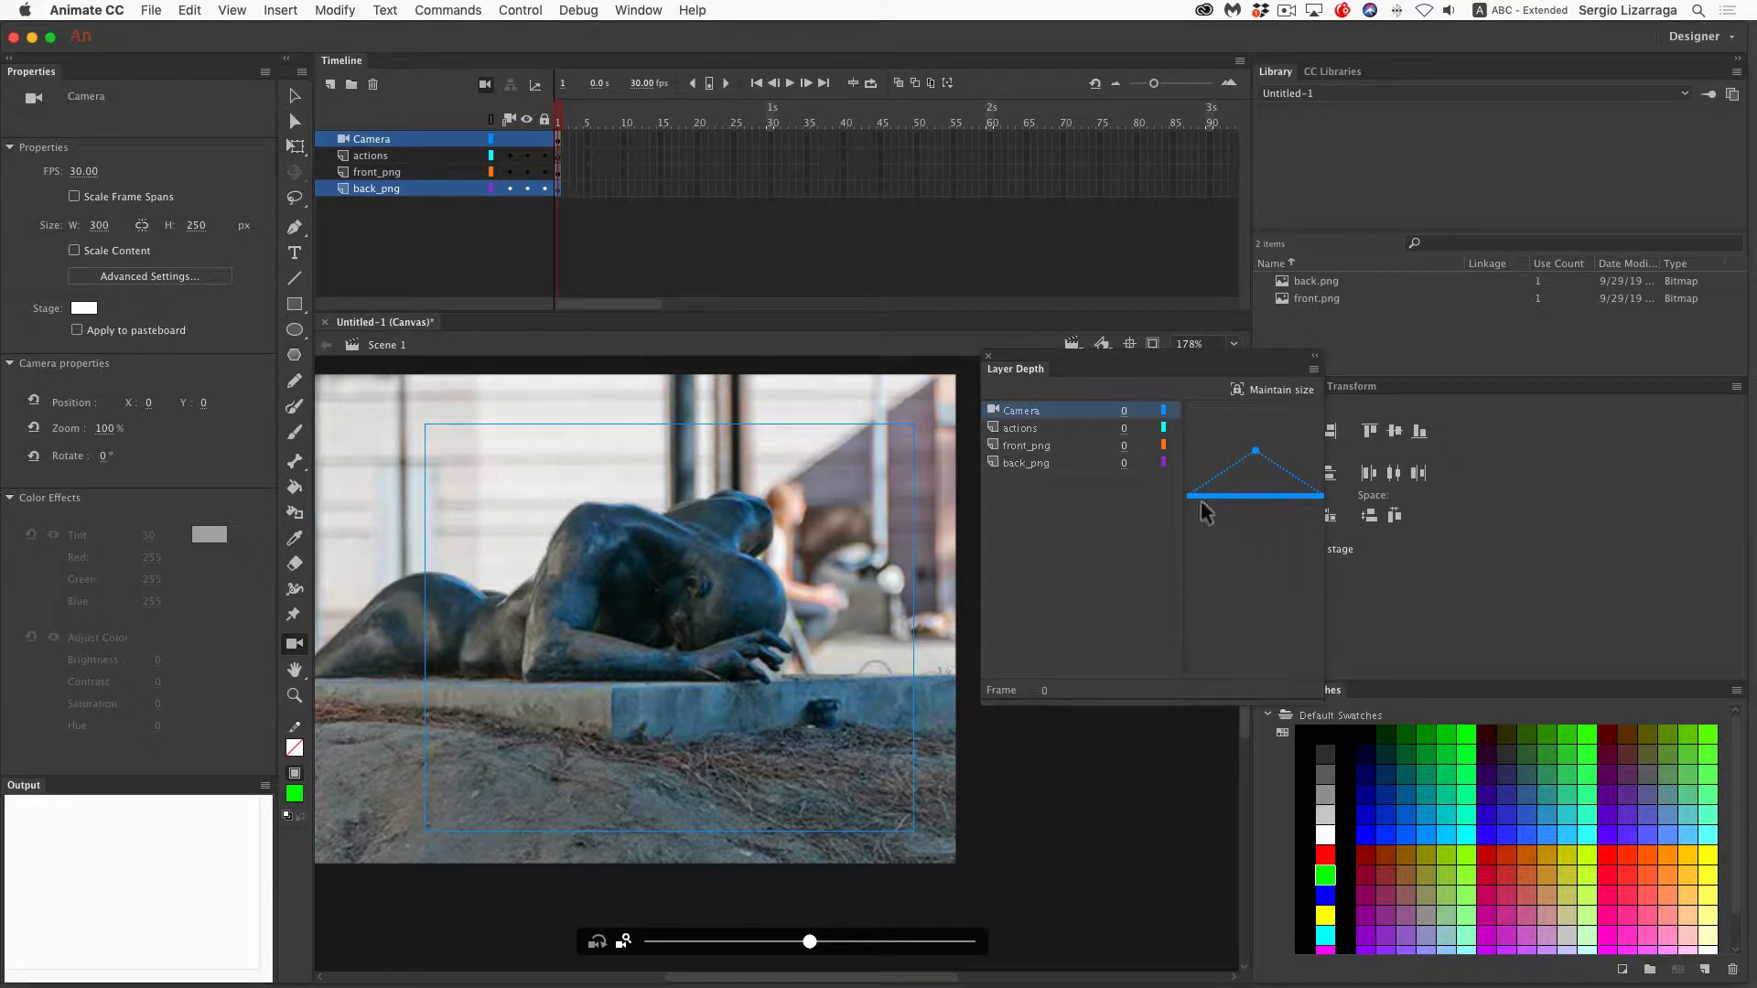
pyautogui.click(1052, 463)
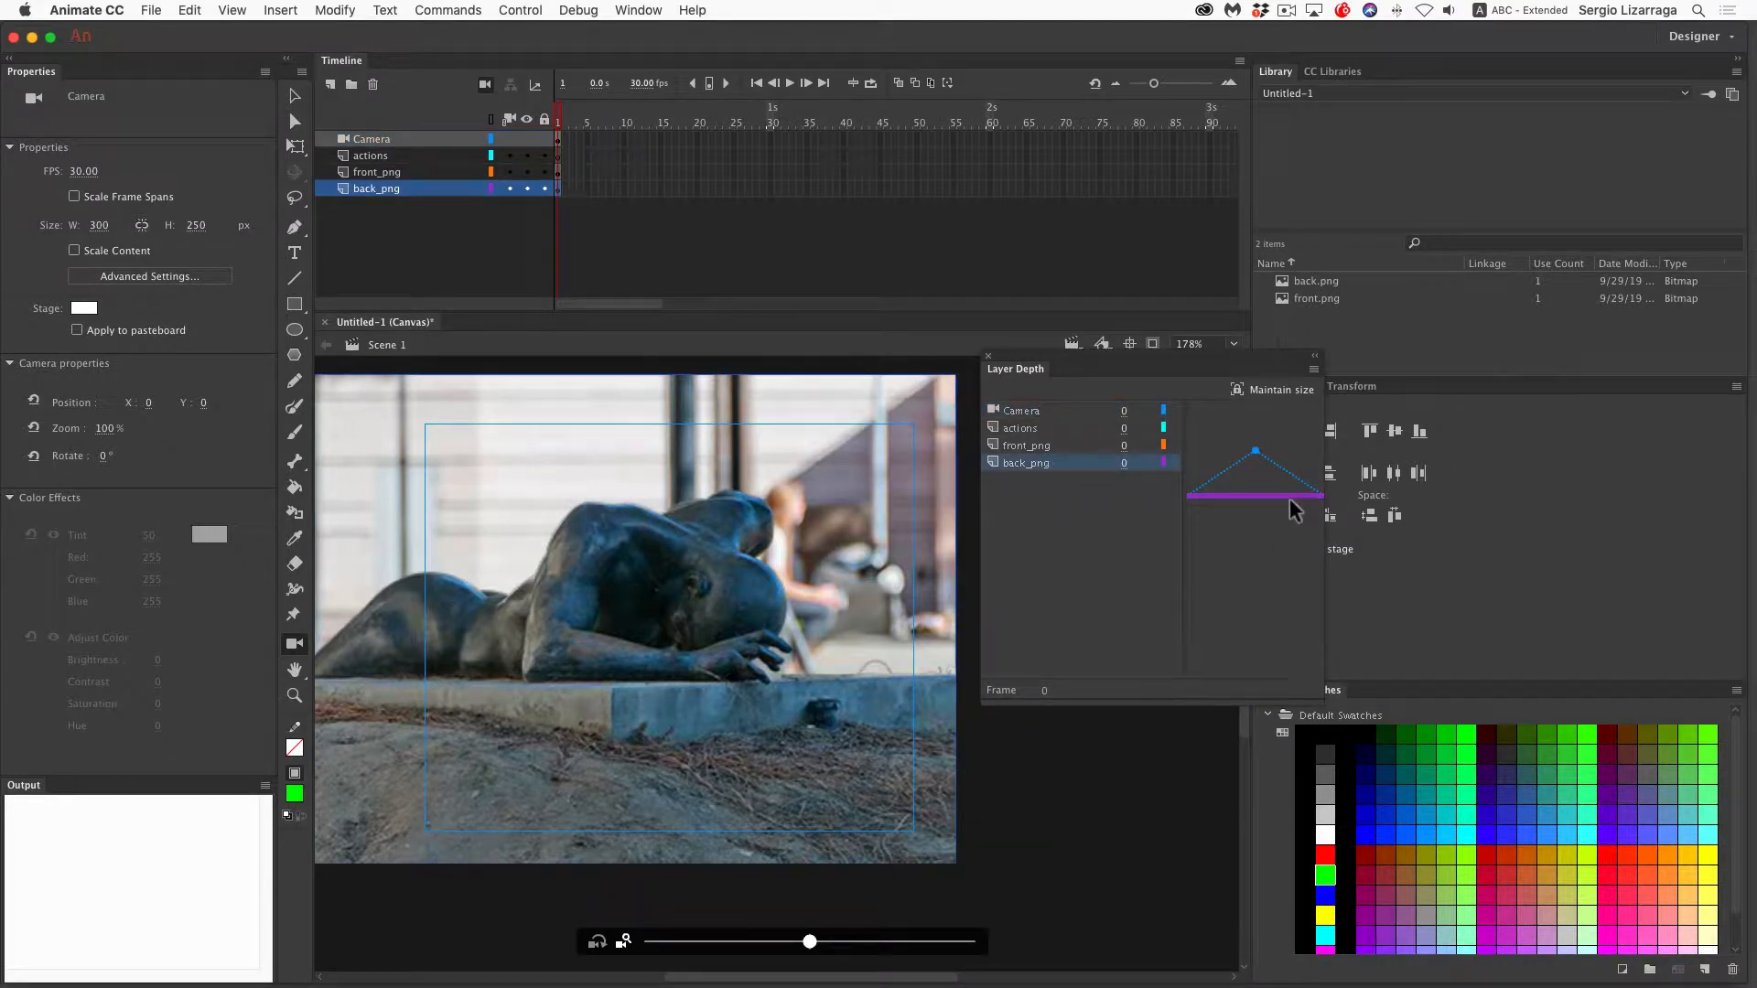
pyautogui.moveTo(1244, 502); pyautogui.dragTo(1246, 514)
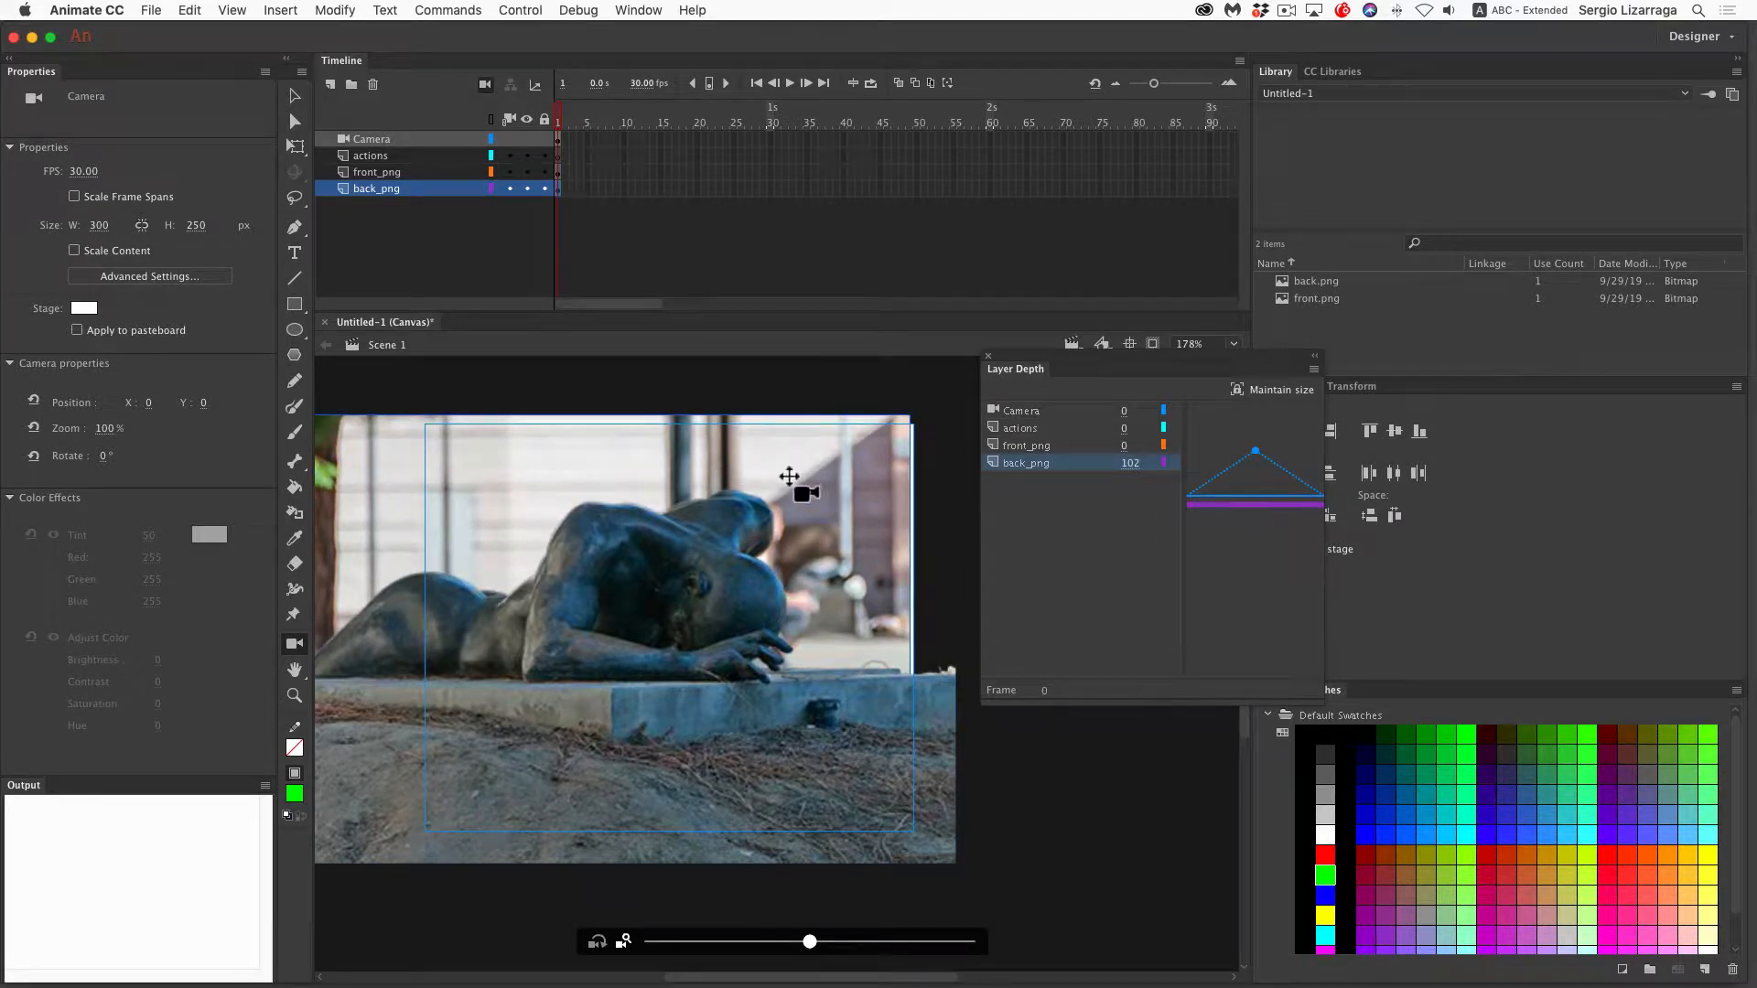
pyautogui.moveTo(1204, 515); pyautogui.dragTo(1202, 515)
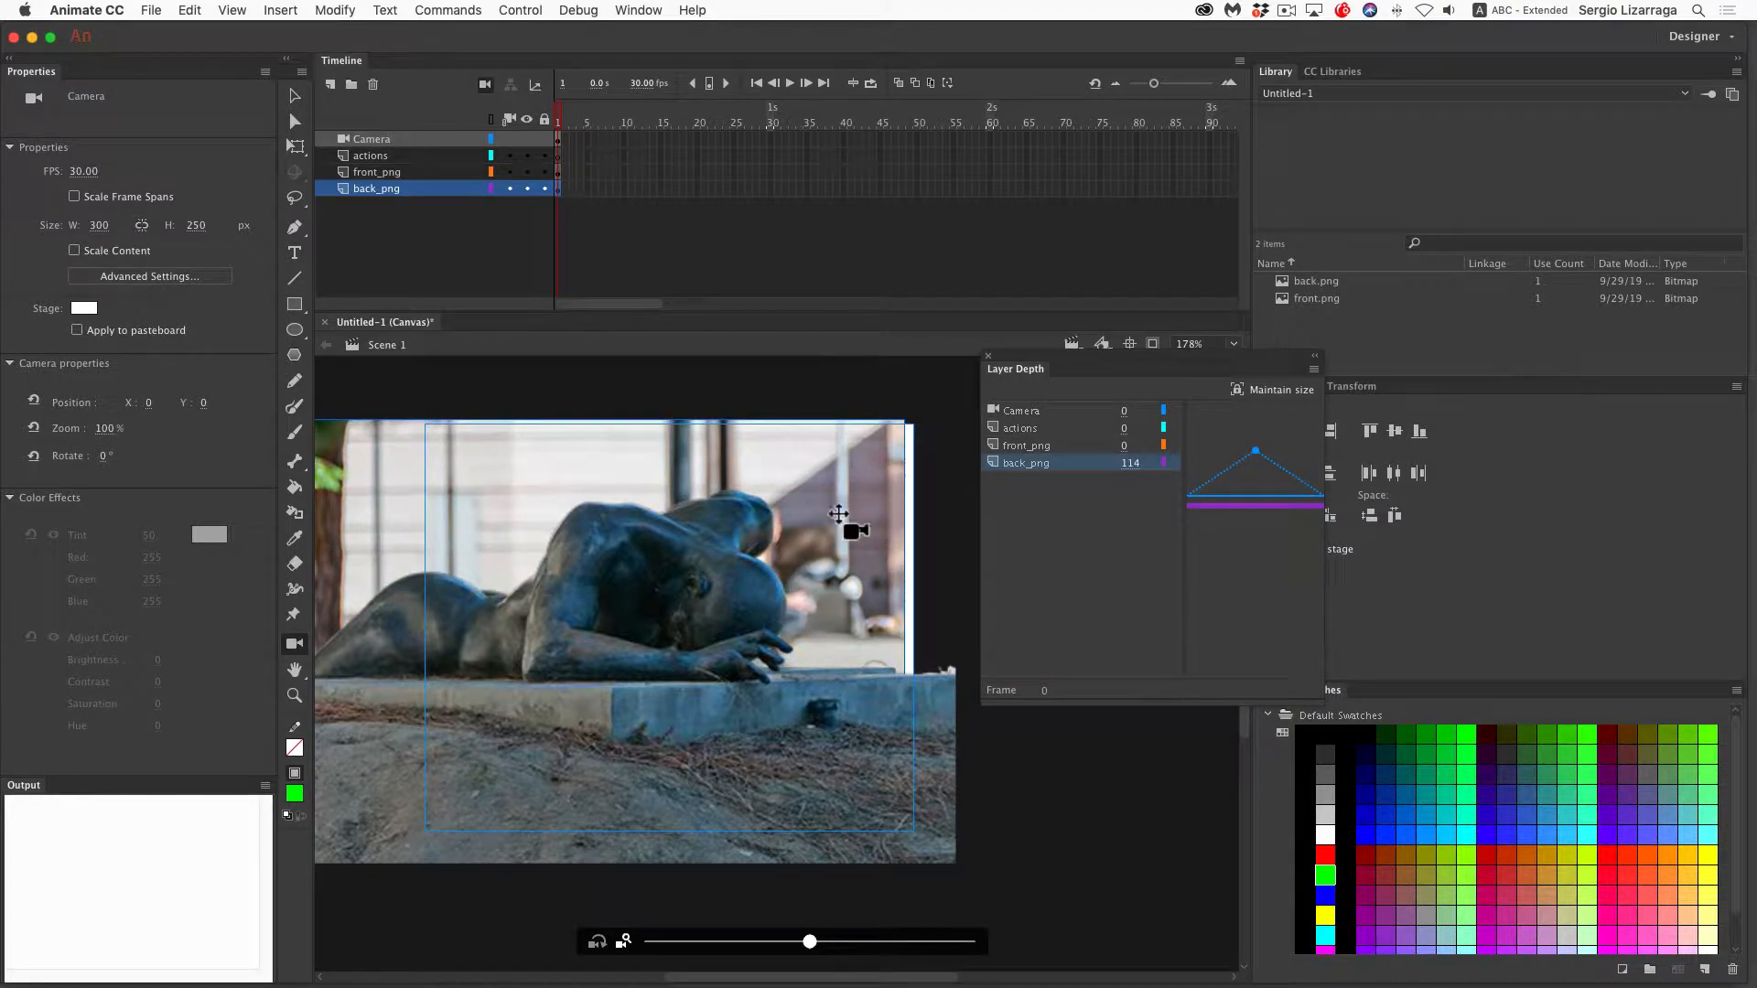
# Reposition the back.png image at X -120, Y -28 so it covers the upper right of the stage
pyautogui.click(296, 97)
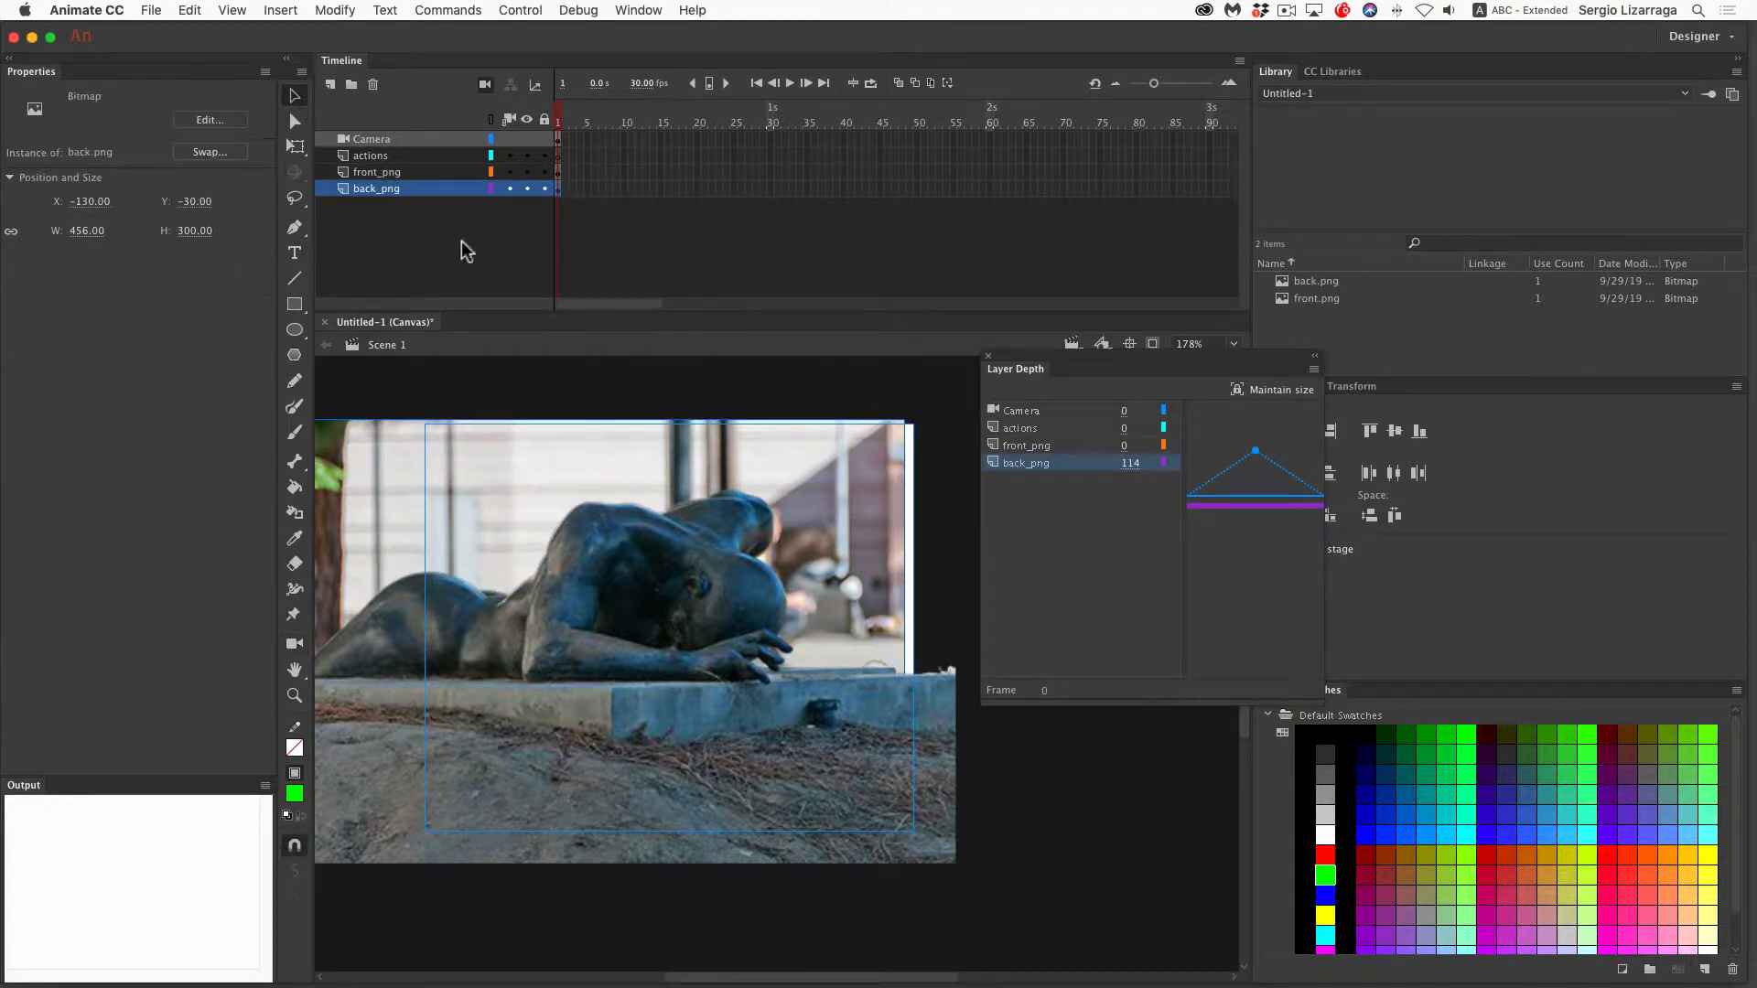
pyautogui.click(848, 494)
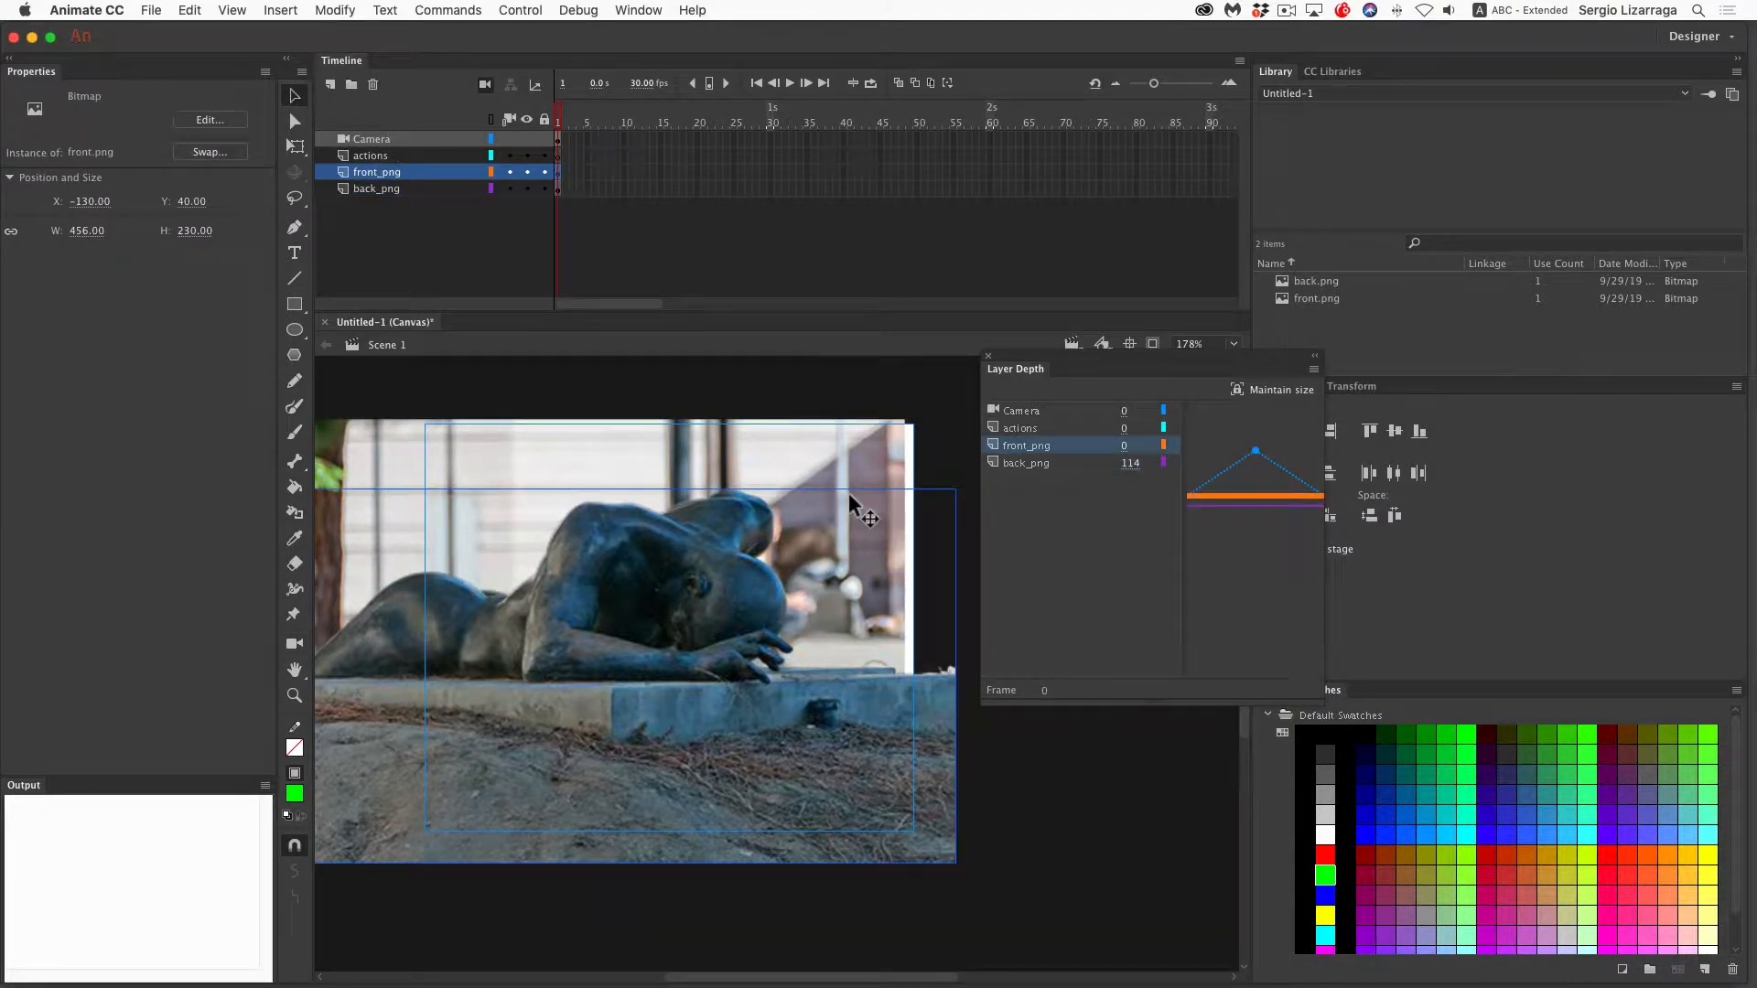
pyautogui.click(818, 452)
pyautogui.hotkey('shift', 'Right')
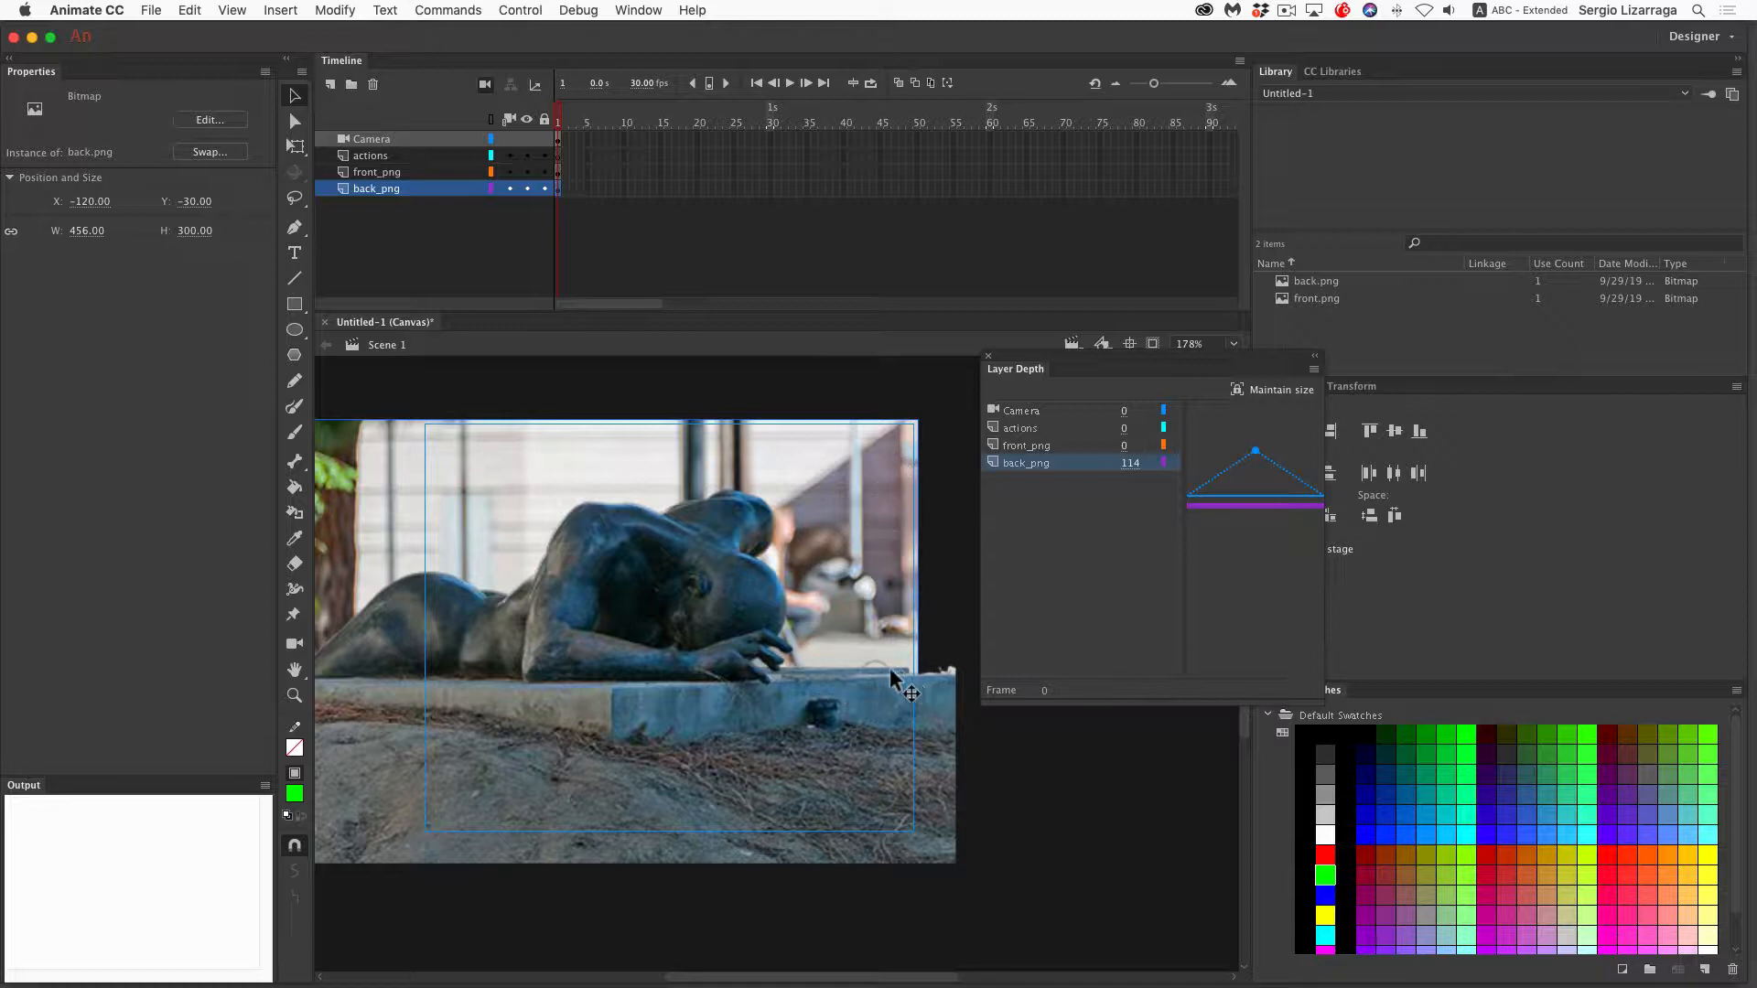
pyautogui.click(881, 531)
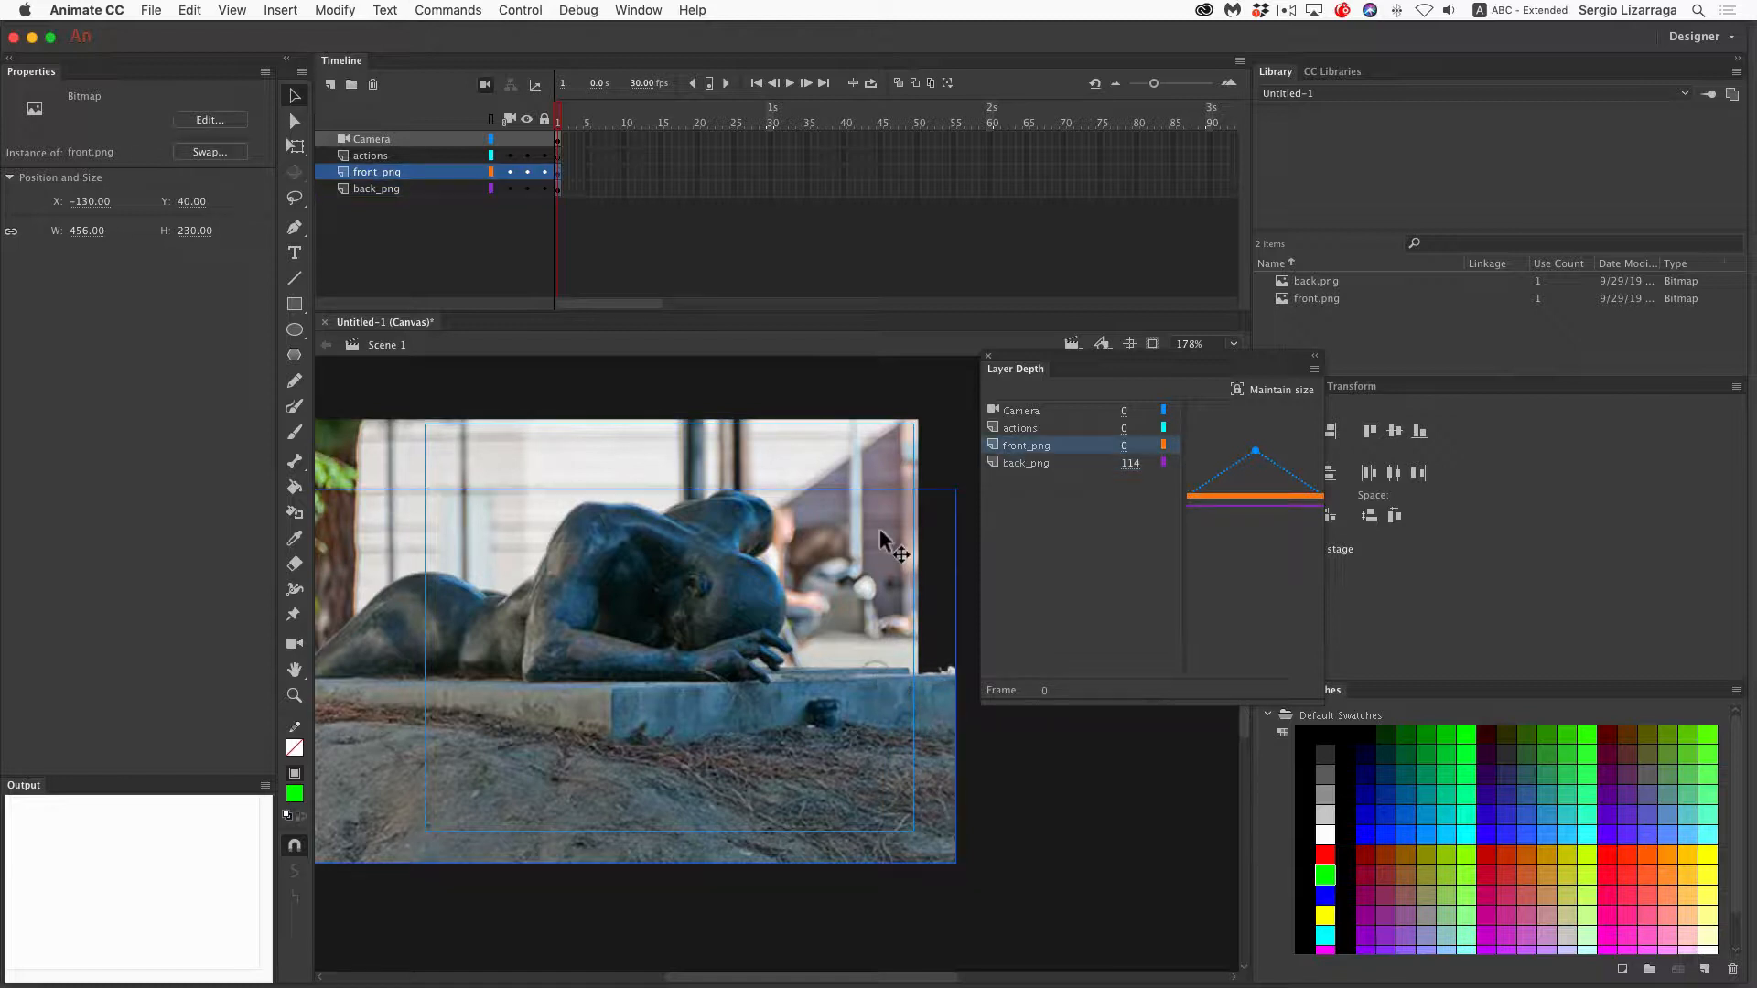
pyautogui.click(860, 447)
pyautogui.press('Down')
pyautogui.press('Down')
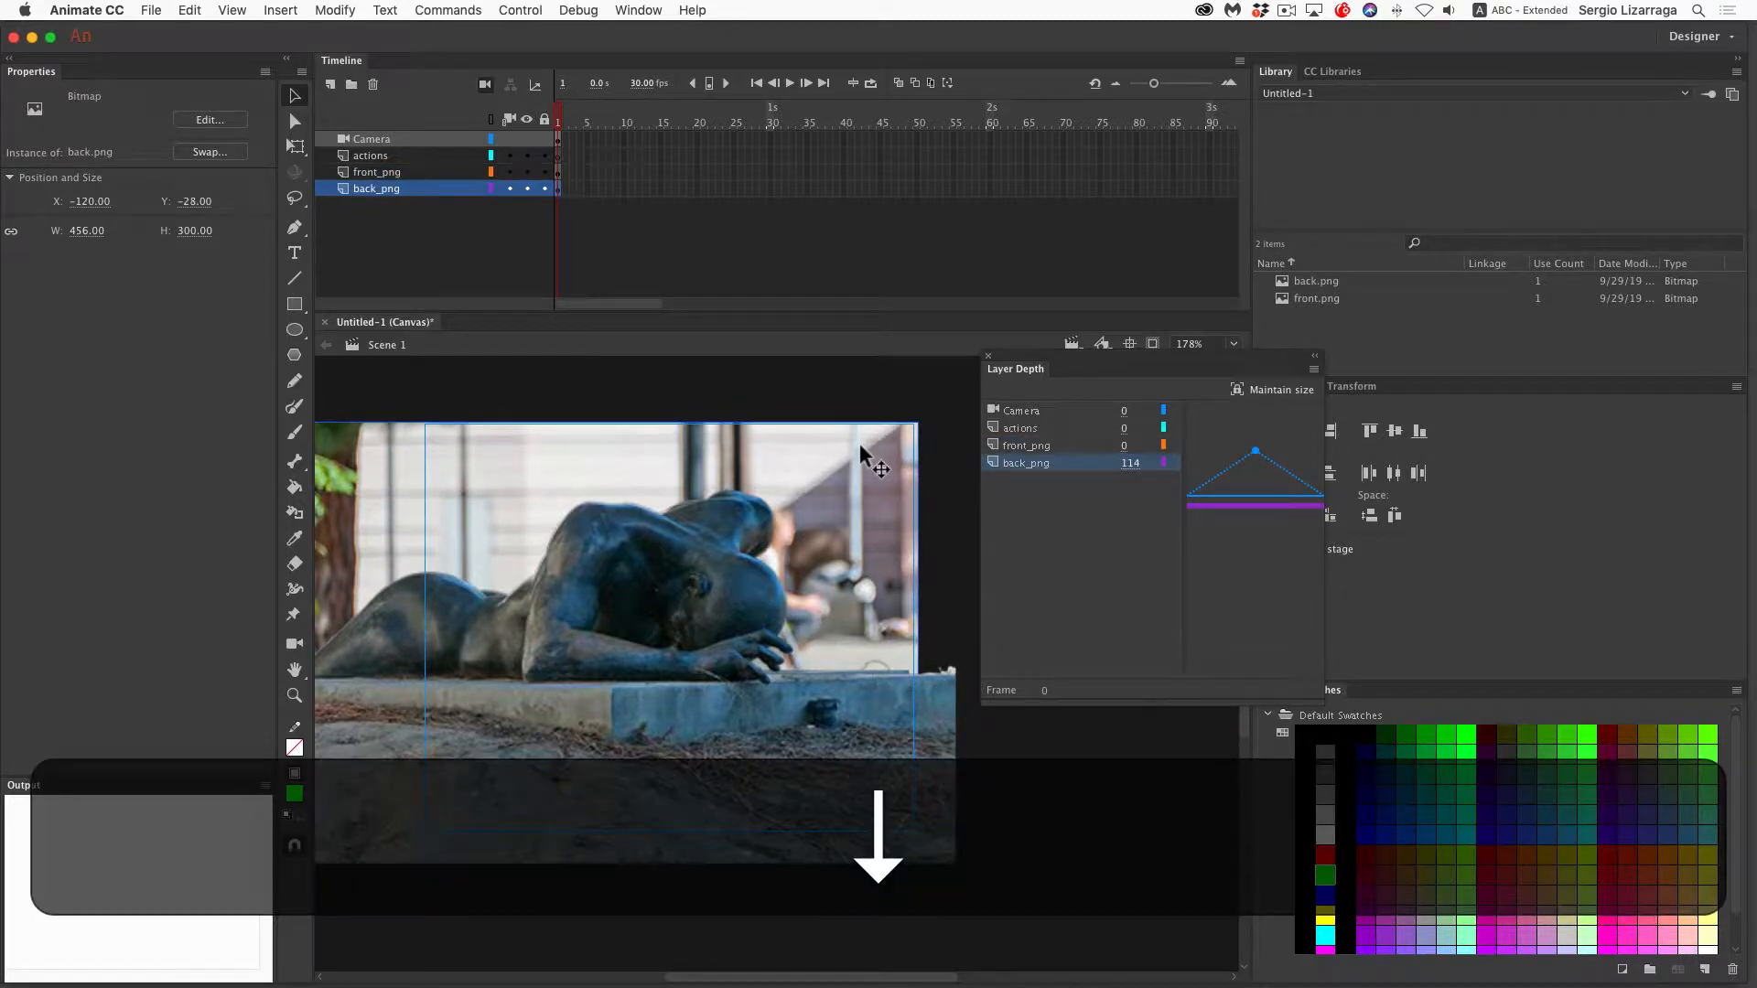
pyautogui.press('Down')
pyautogui.press('Up')
# Nudge the front.png image up to Y 36
pyautogui.click(851, 685)
pyautogui.press('Up')
pyautogui.press('Up')
pyautogui.press('Up')
pyautogui.press('Up')
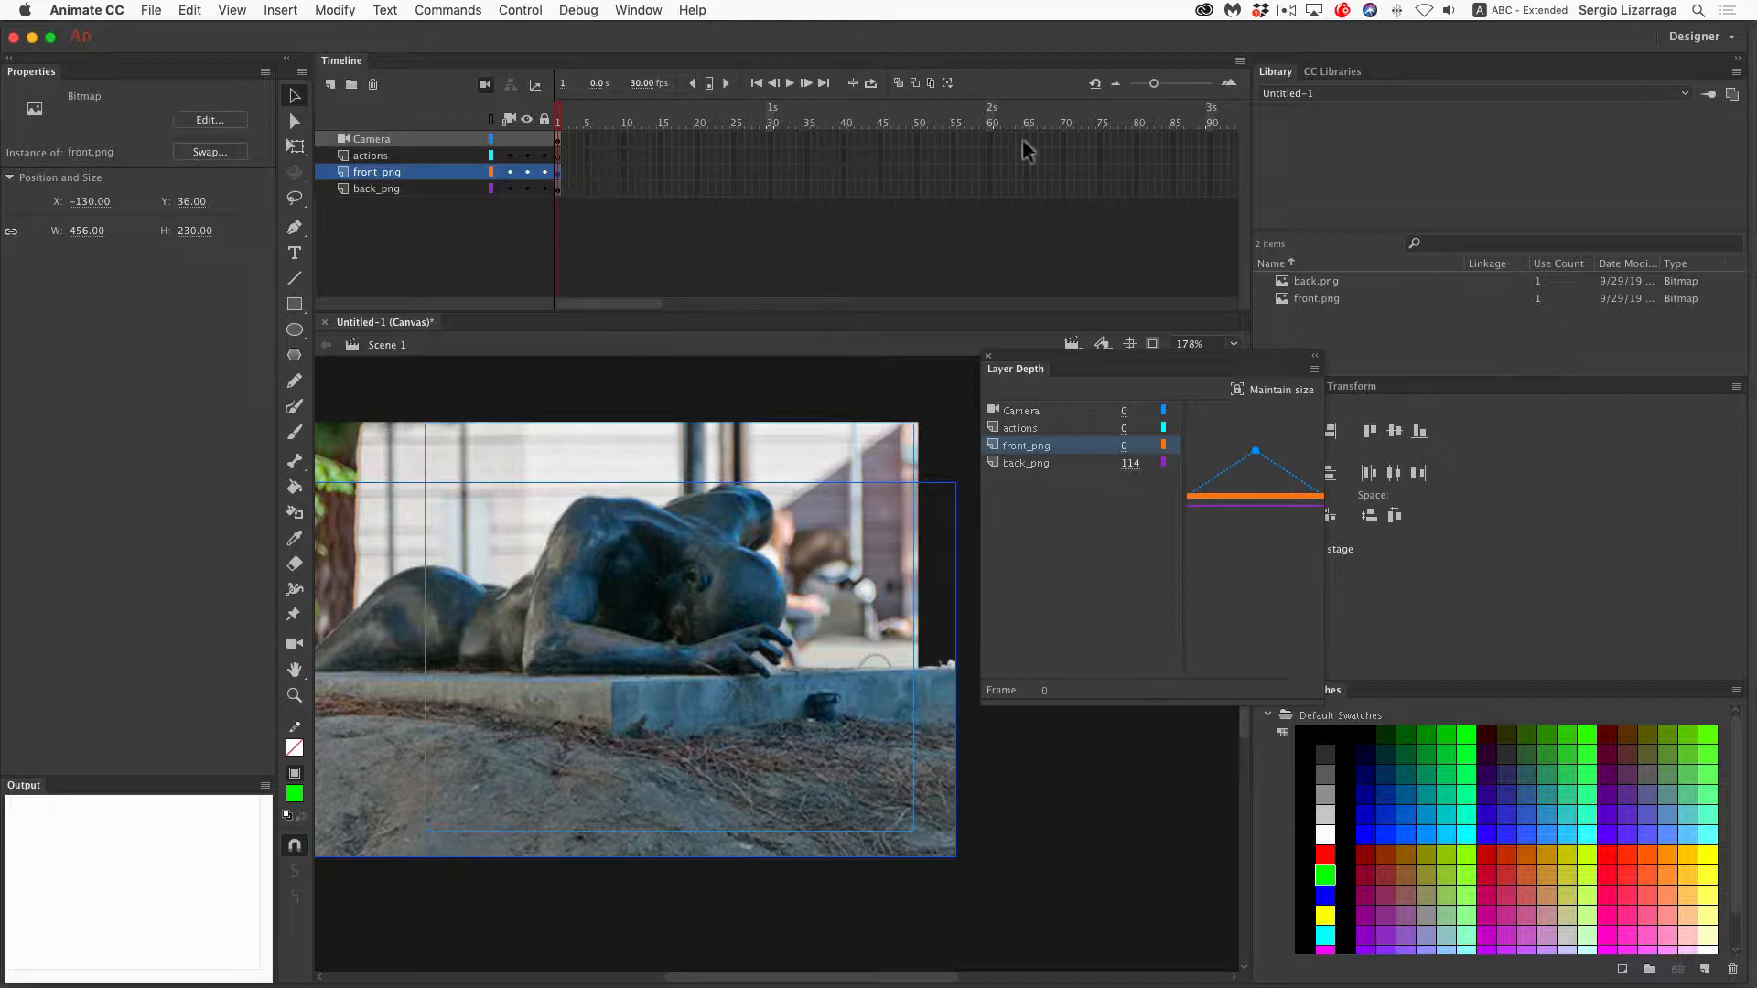
# Extend all four layers, from Camera to back_png, to frame 90
pyautogui.moveTo(1211, 137); pyautogui.dragTo(1212, 195)
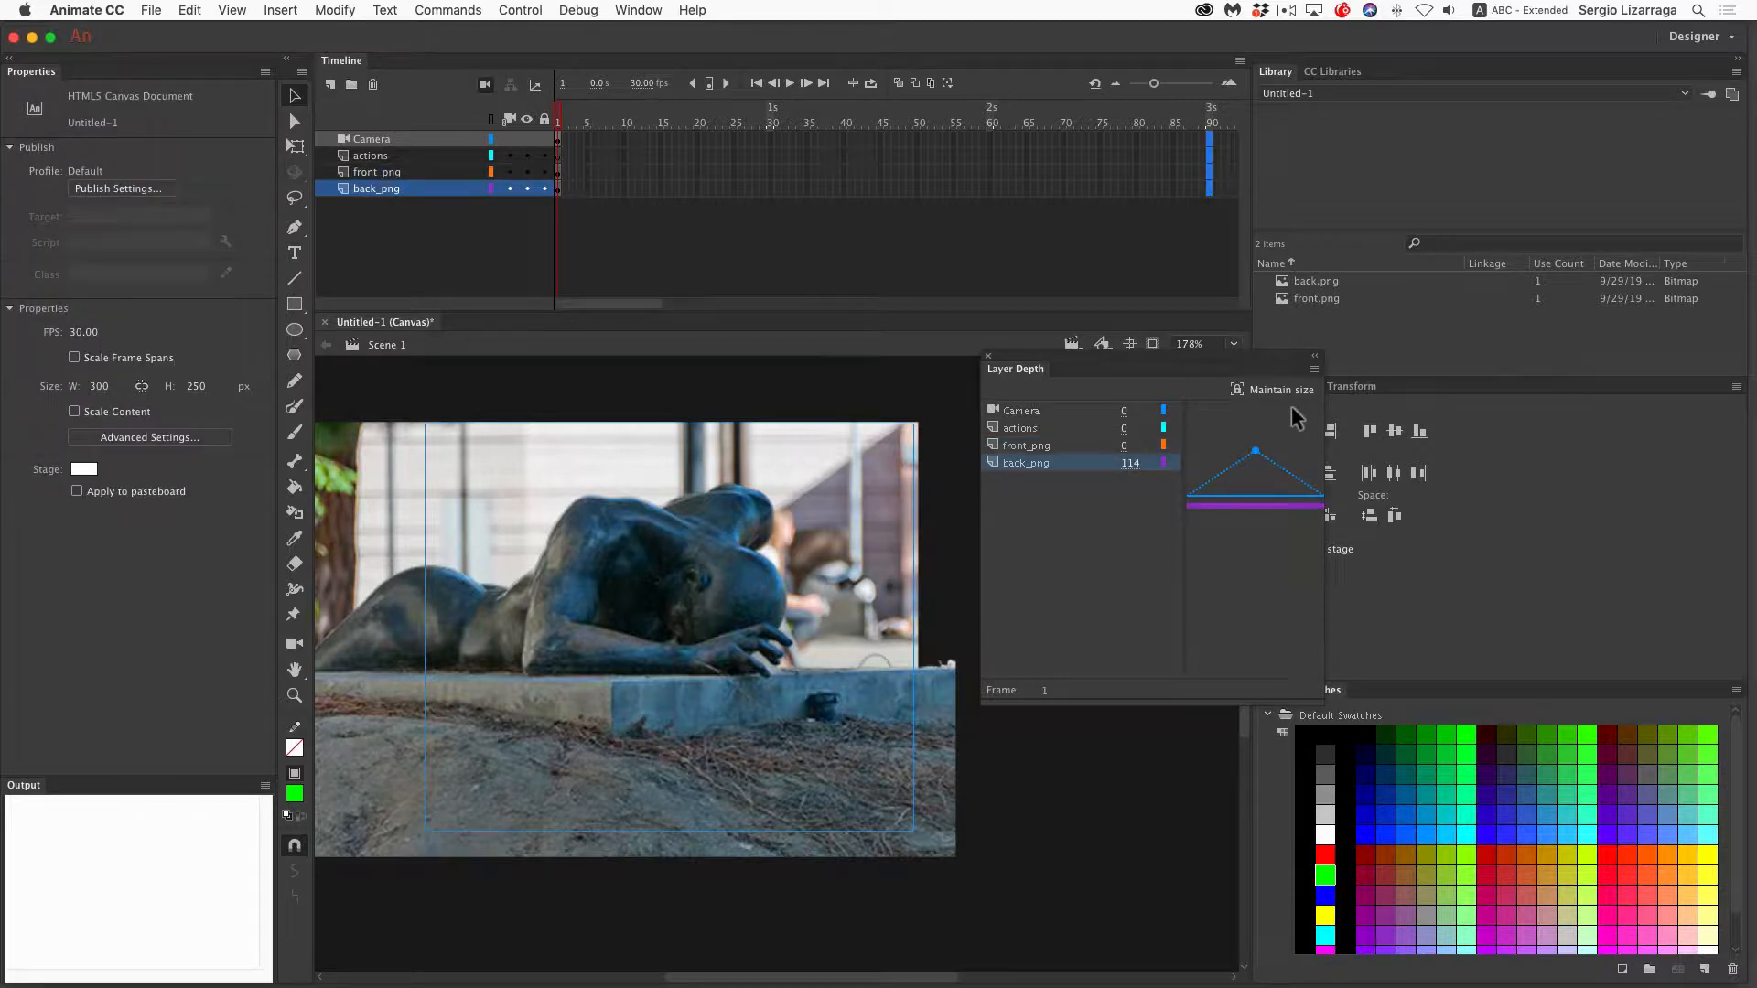
pyautogui.press('F5')
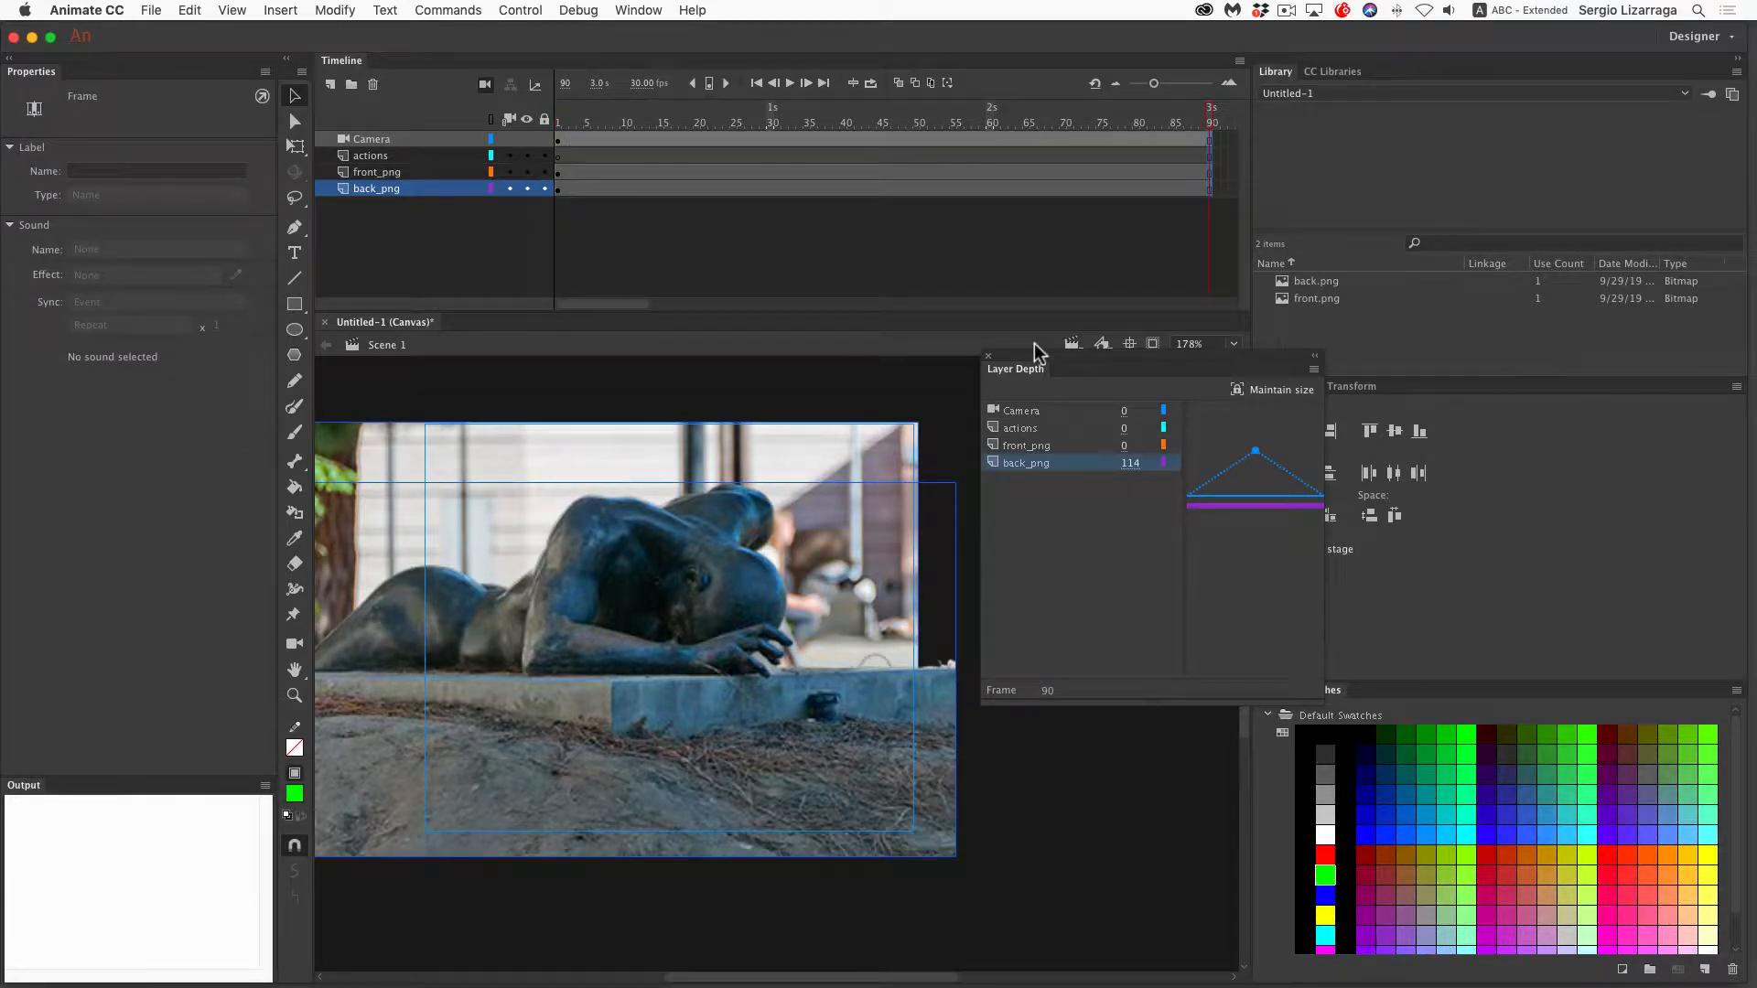
# Apply a motion tween to the Camera layer and insert a keyframe at frame 90
pyautogui.click(425, 140)
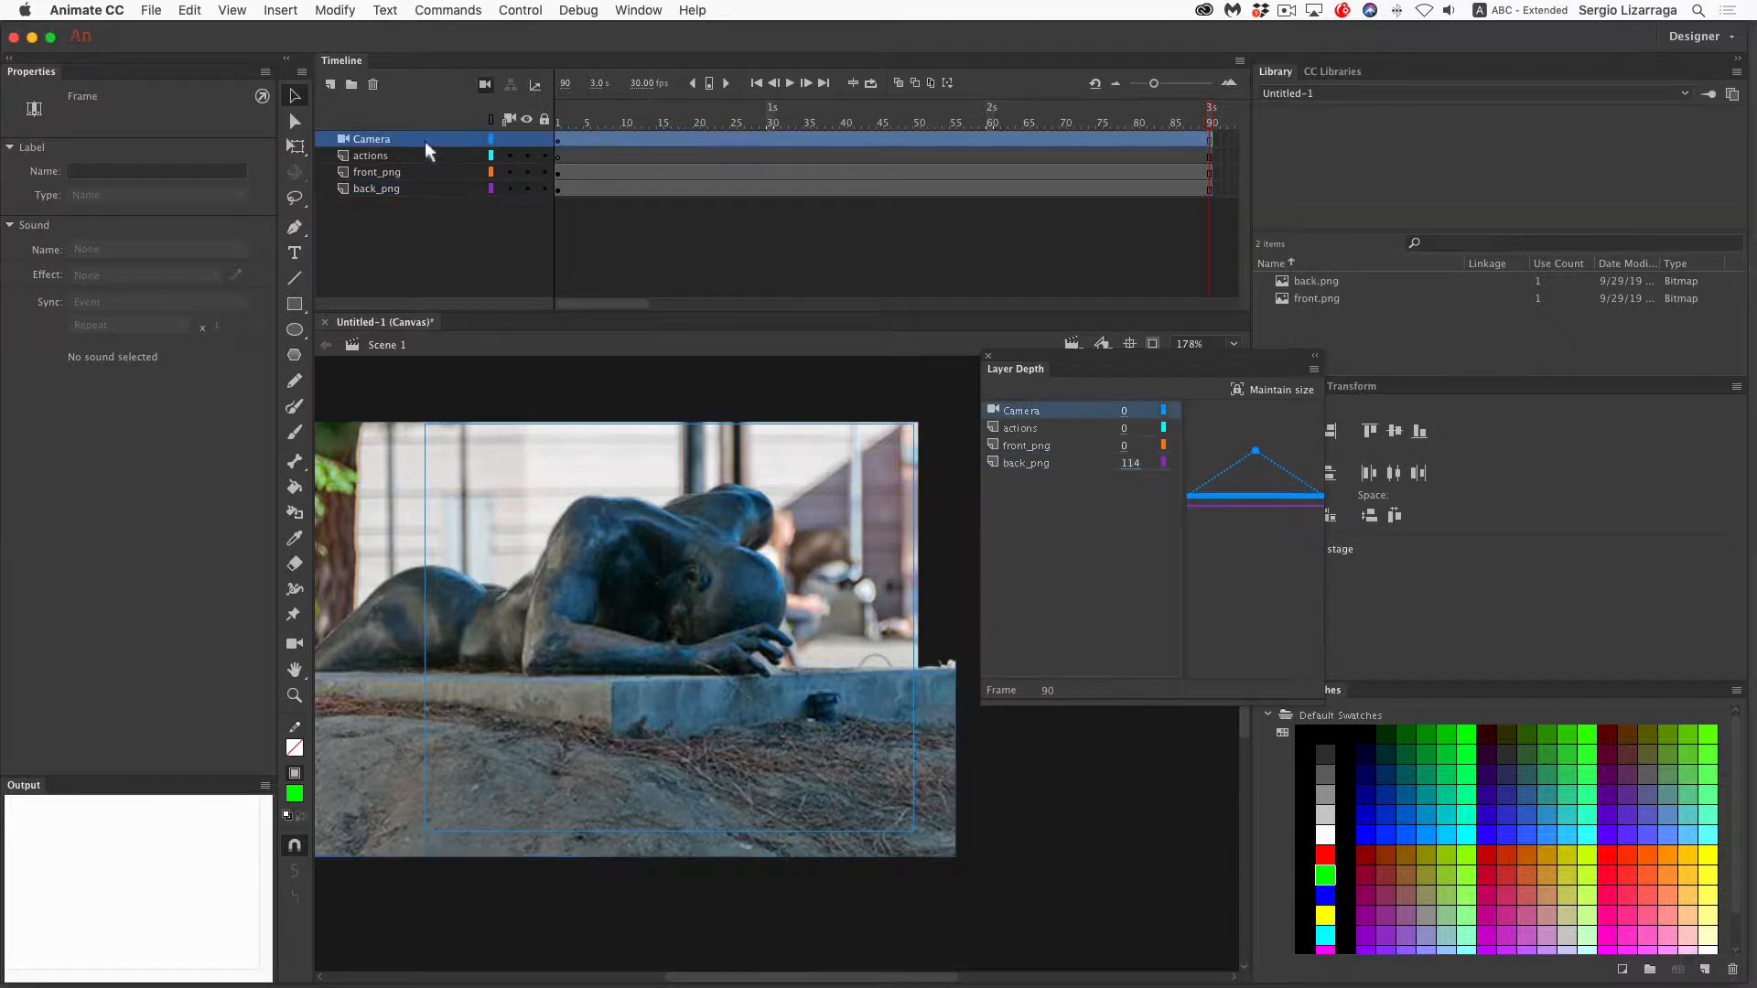
pyautogui.click(289, 13)
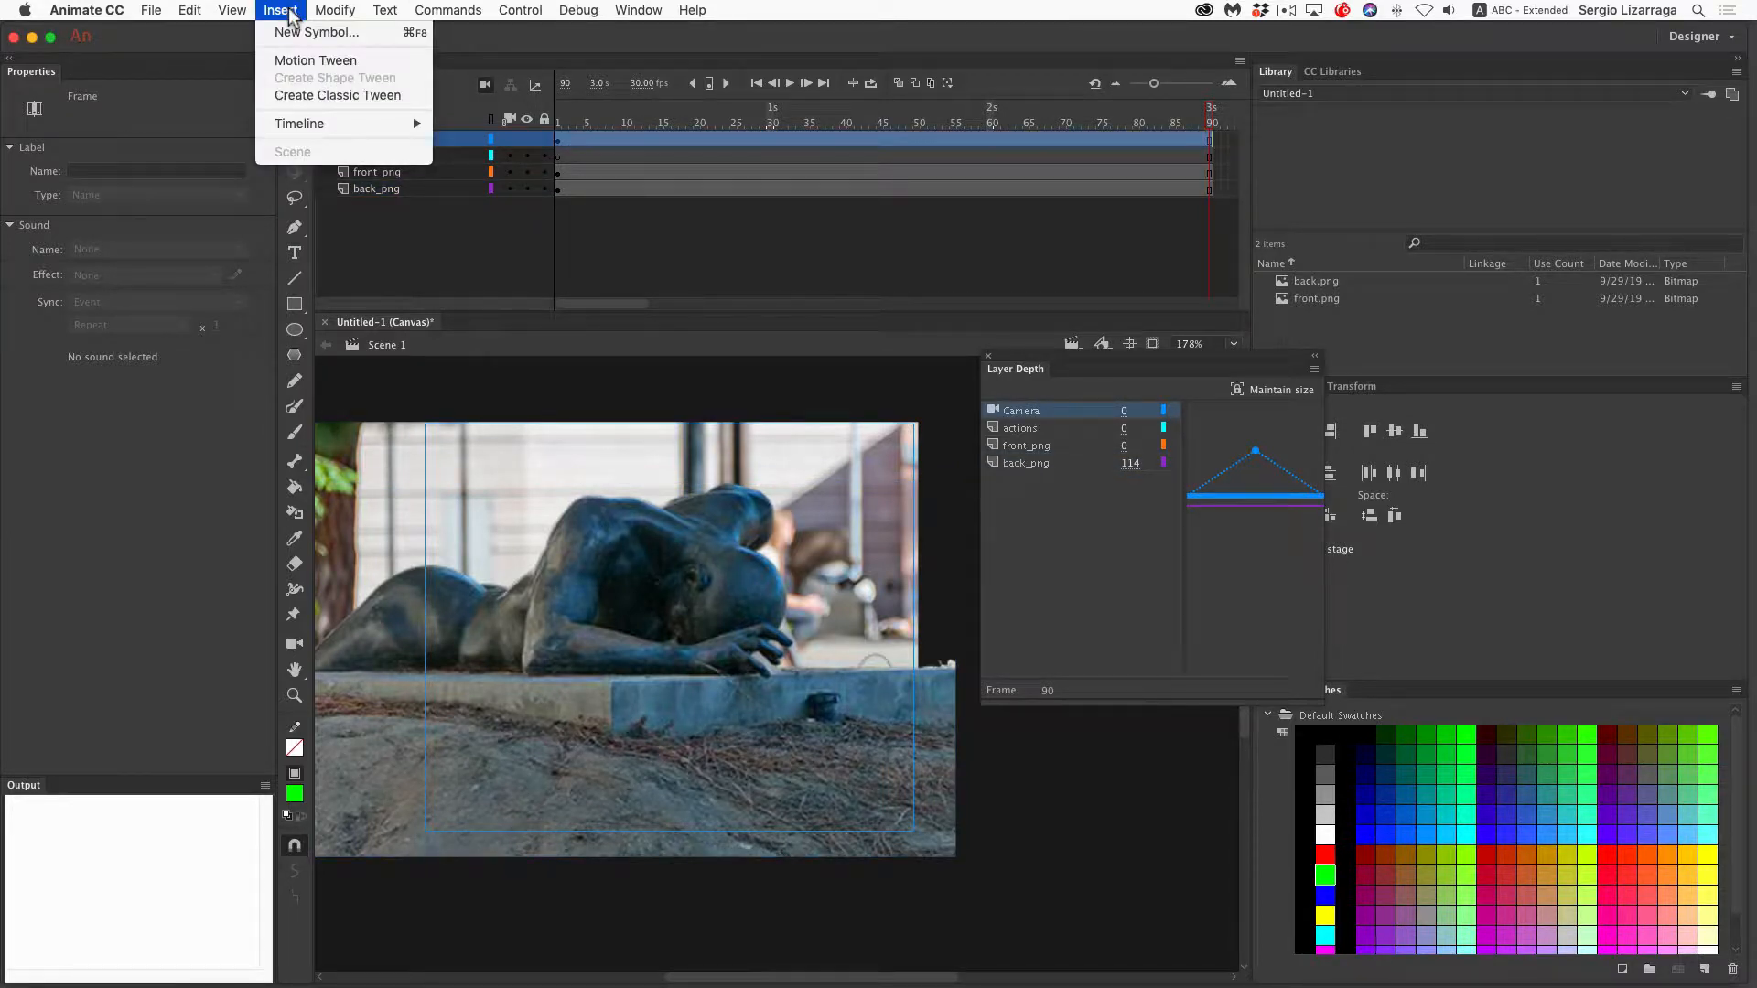
pyautogui.click(334, 61)
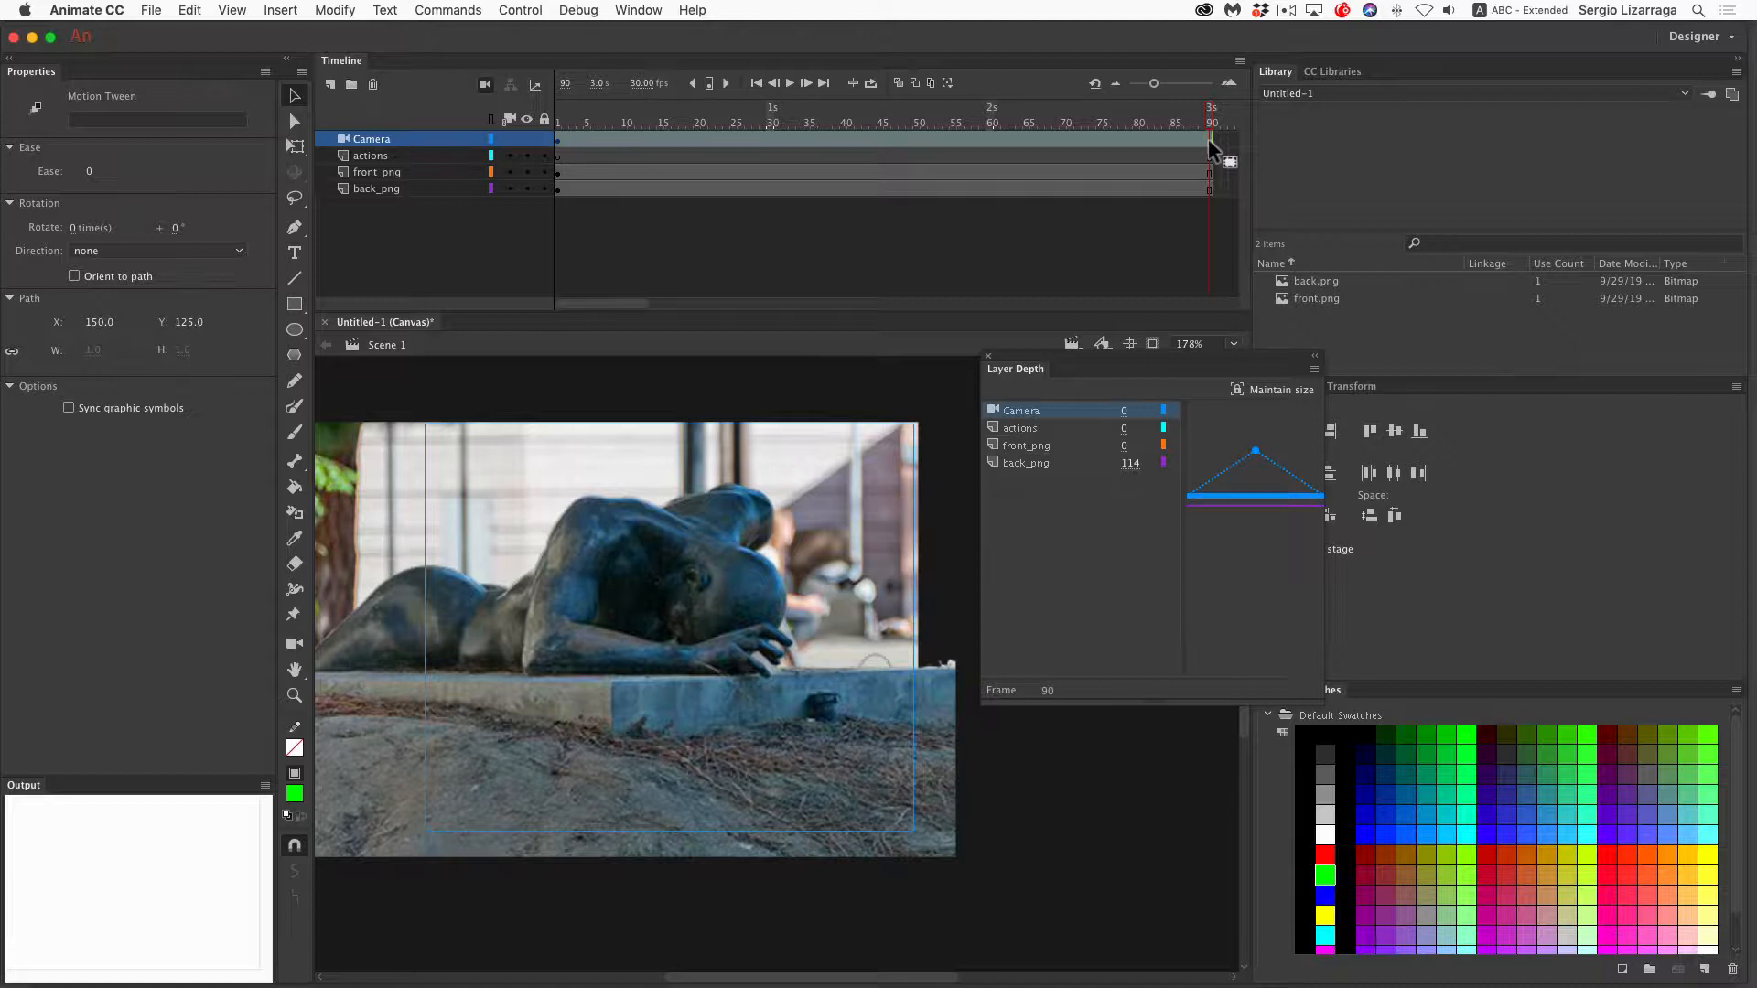
pyautogui.press('F6')
# At frame 1, pan the camera horizontally to position X 85, Y 0
pyautogui.moveTo(1209, 107); pyautogui.dragTo(537, 123)
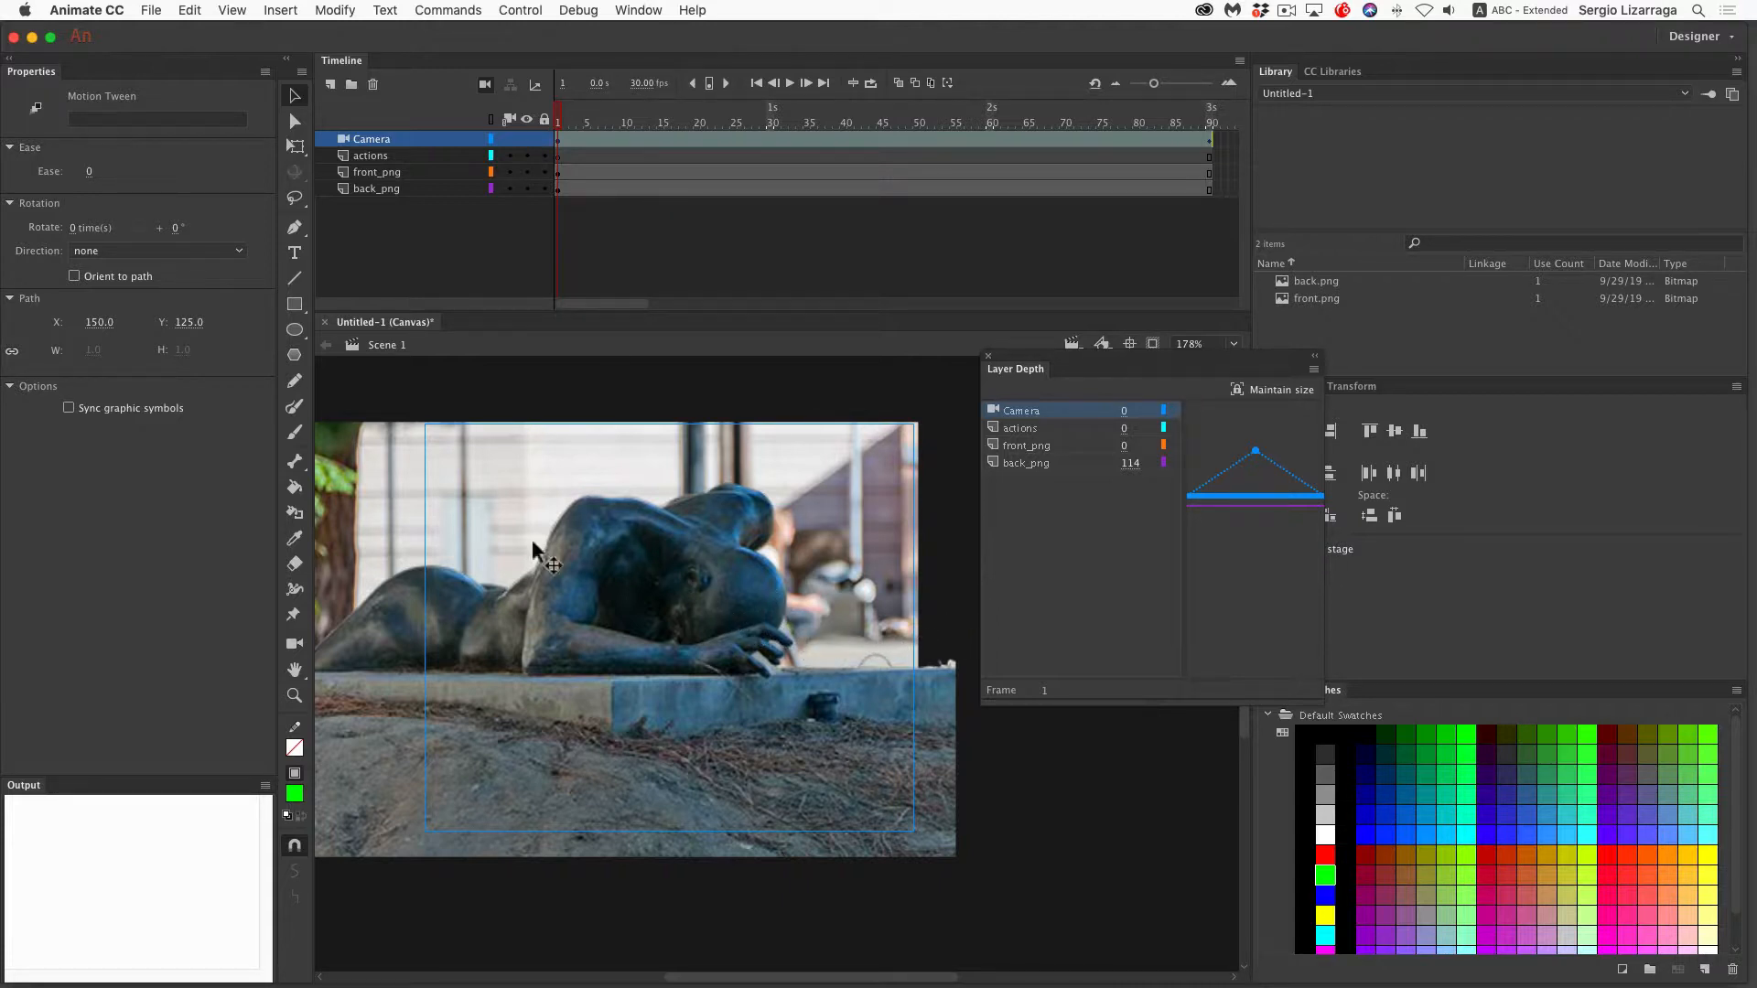
pyautogui.click(295, 645)
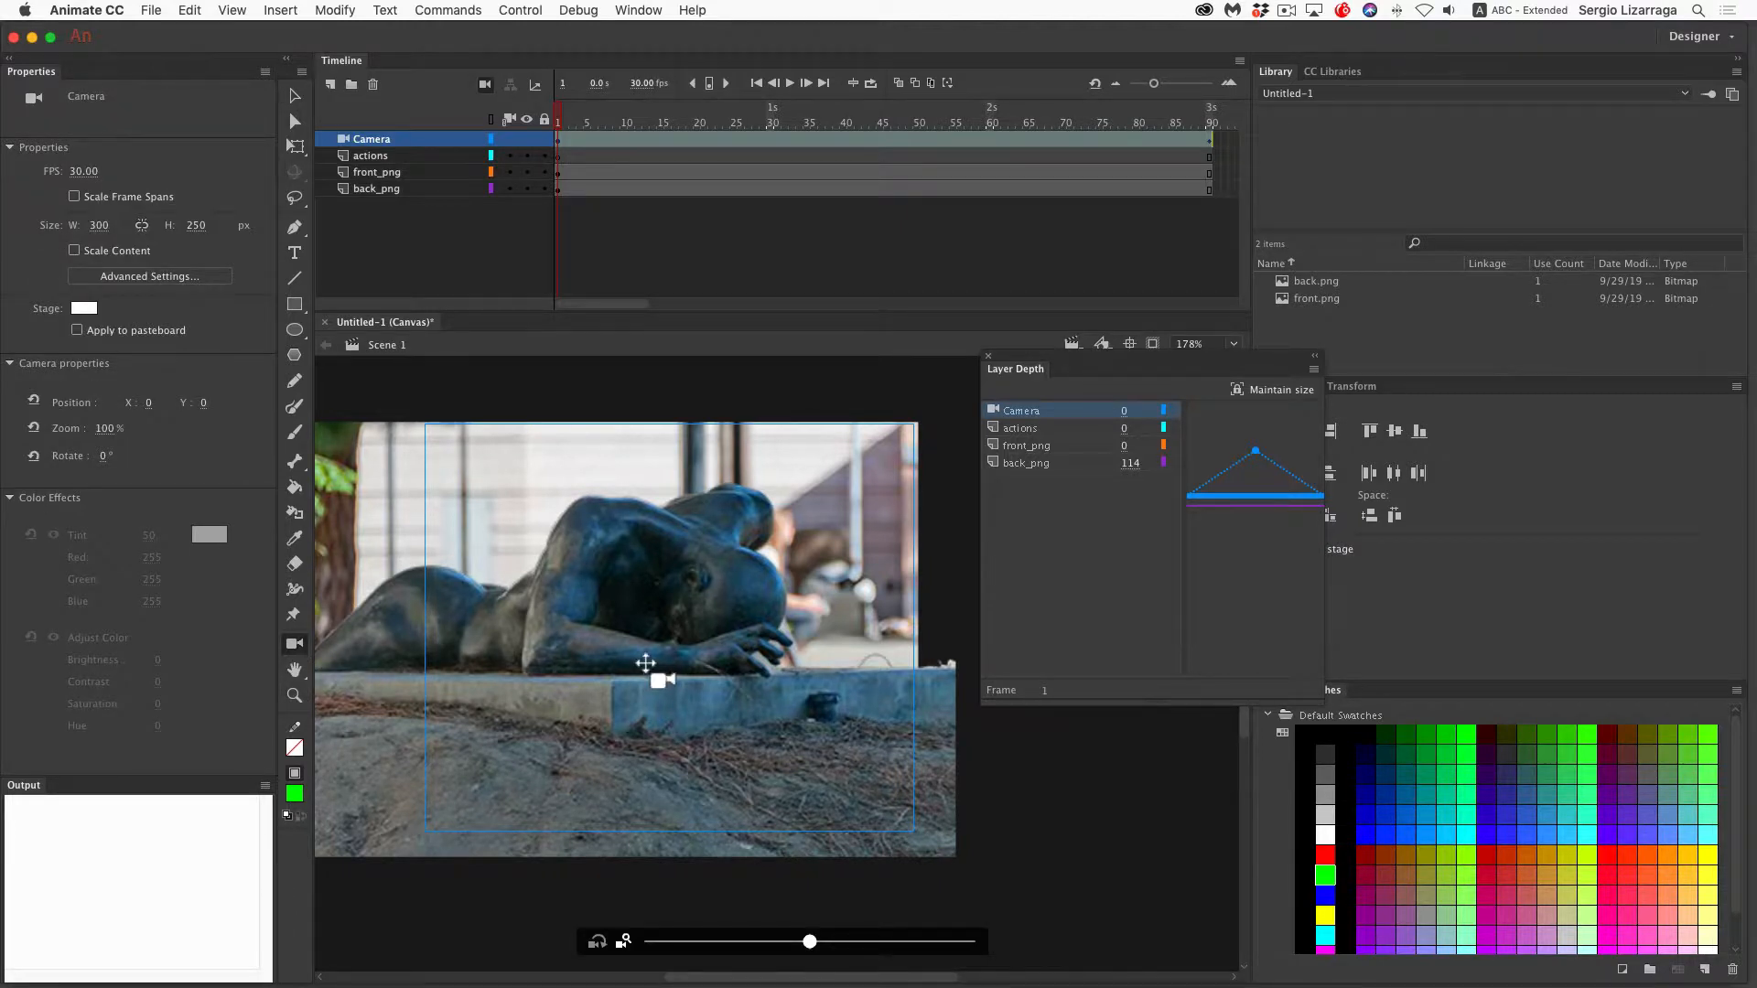
pyautogui.moveTo(631, 672)
pyautogui.mouseDown()
pyautogui.moveTo(520, 665)
pyautogui.moveTo(638, 674)
pyautogui.moveTo(619, 689)
pyautogui.moveTo(631, 569)
pyautogui.moveTo(651, 569)
pyautogui.moveTo(690, 717)
pyautogui.moveTo(675, 600)
pyautogui.moveTo(728, 608)
pyautogui.moveTo(641, 662)
pyautogui.moveTo(674, 662)
pyautogui.moveTo(573, 664)
pyautogui.moveTo(683, 665)
pyautogui.moveTo(472, 664)
pyautogui.moveTo(609, 676)
pyautogui.mouseUp()
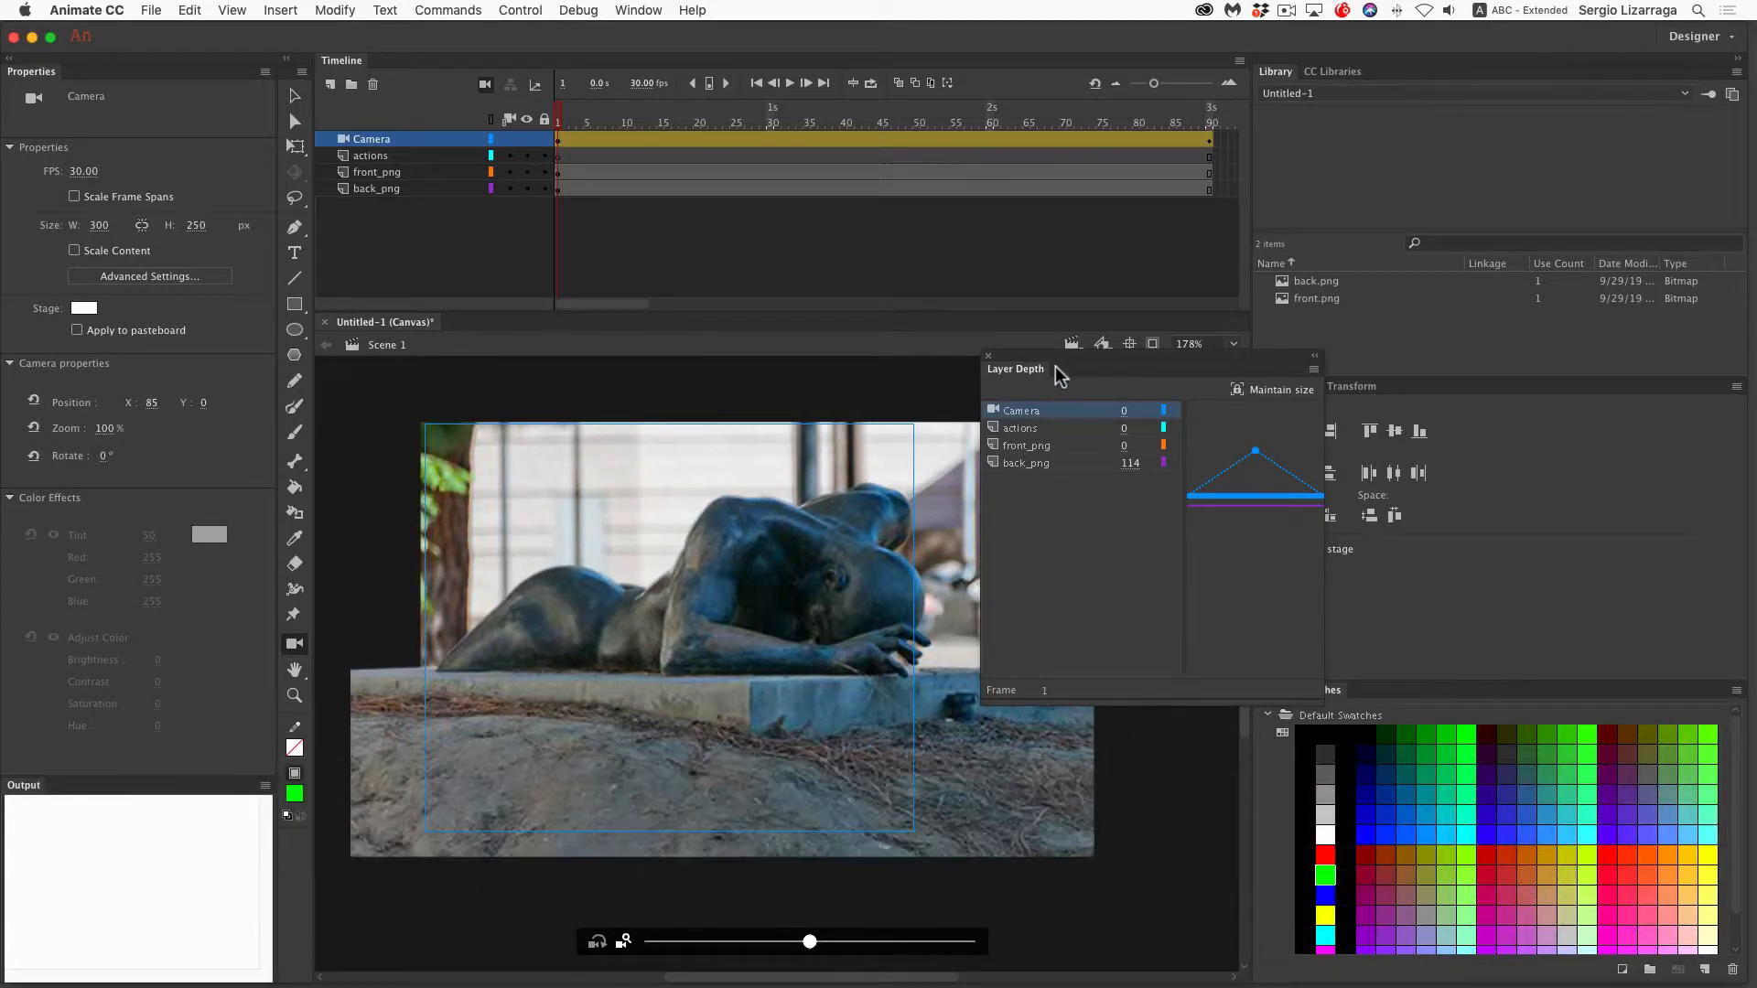
# Dock the Layer Depth panel collapsed beside the Library and play back the camera pan
pyautogui.moveTo(1115, 363); pyautogui.dragTo(1248, 381)
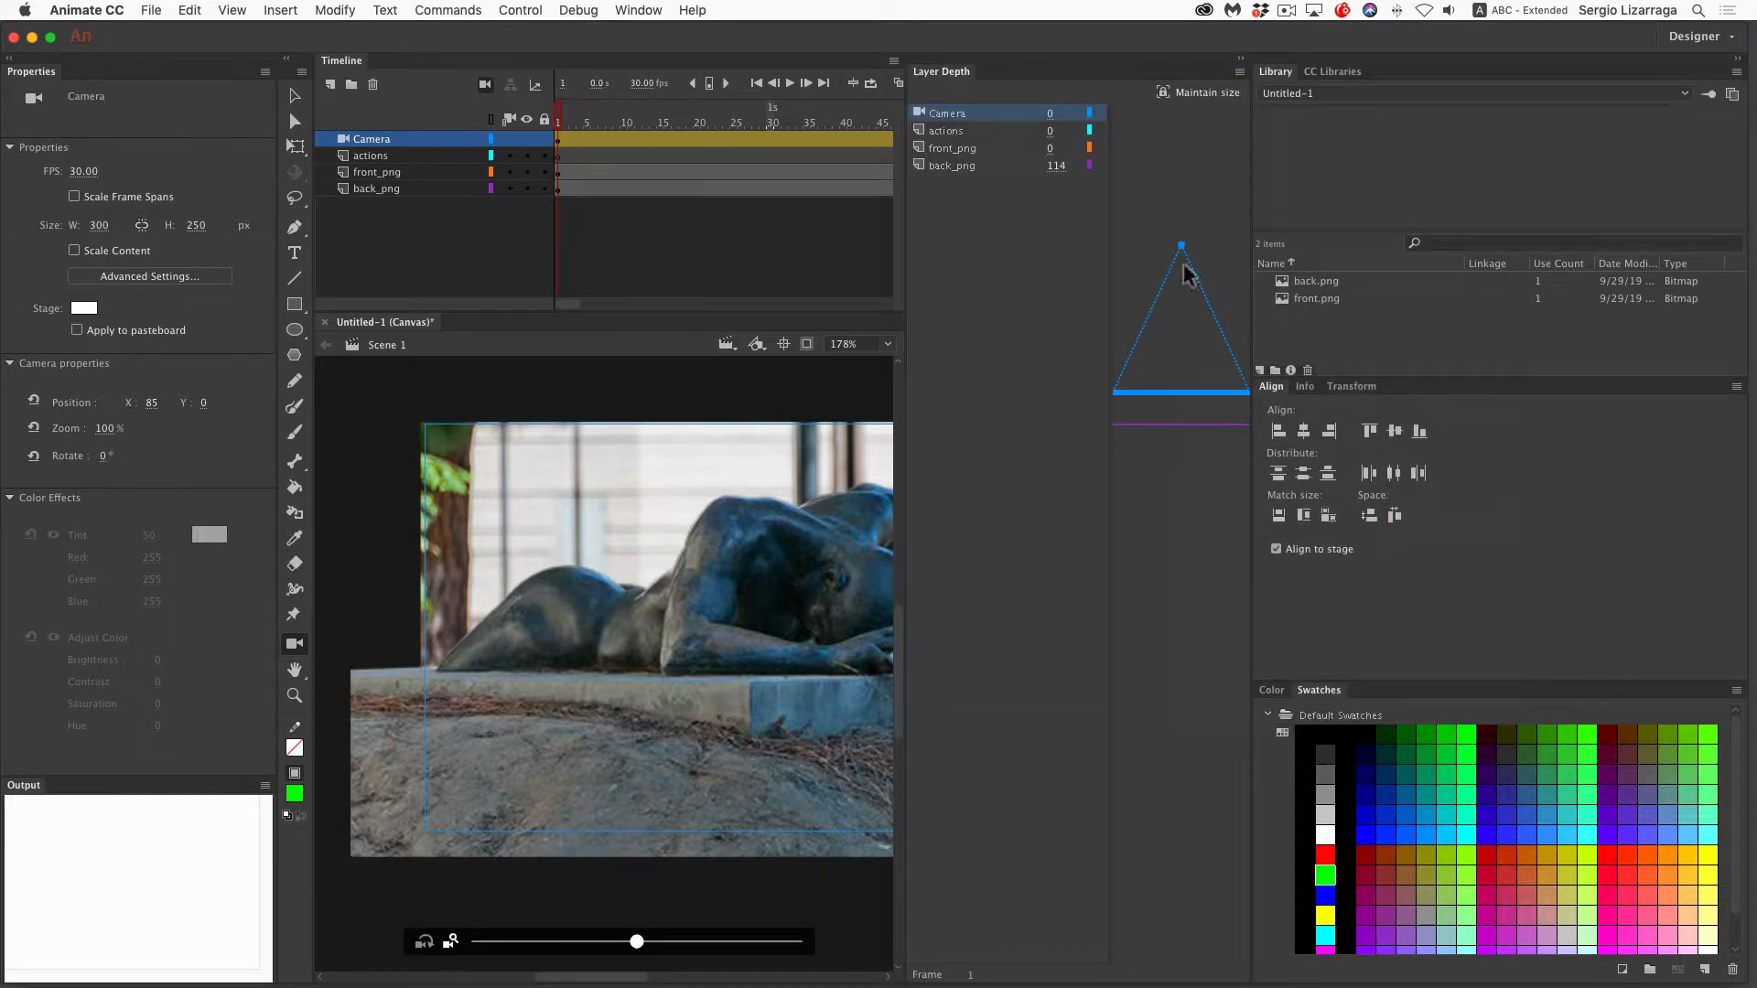
pyautogui.click(1242, 64)
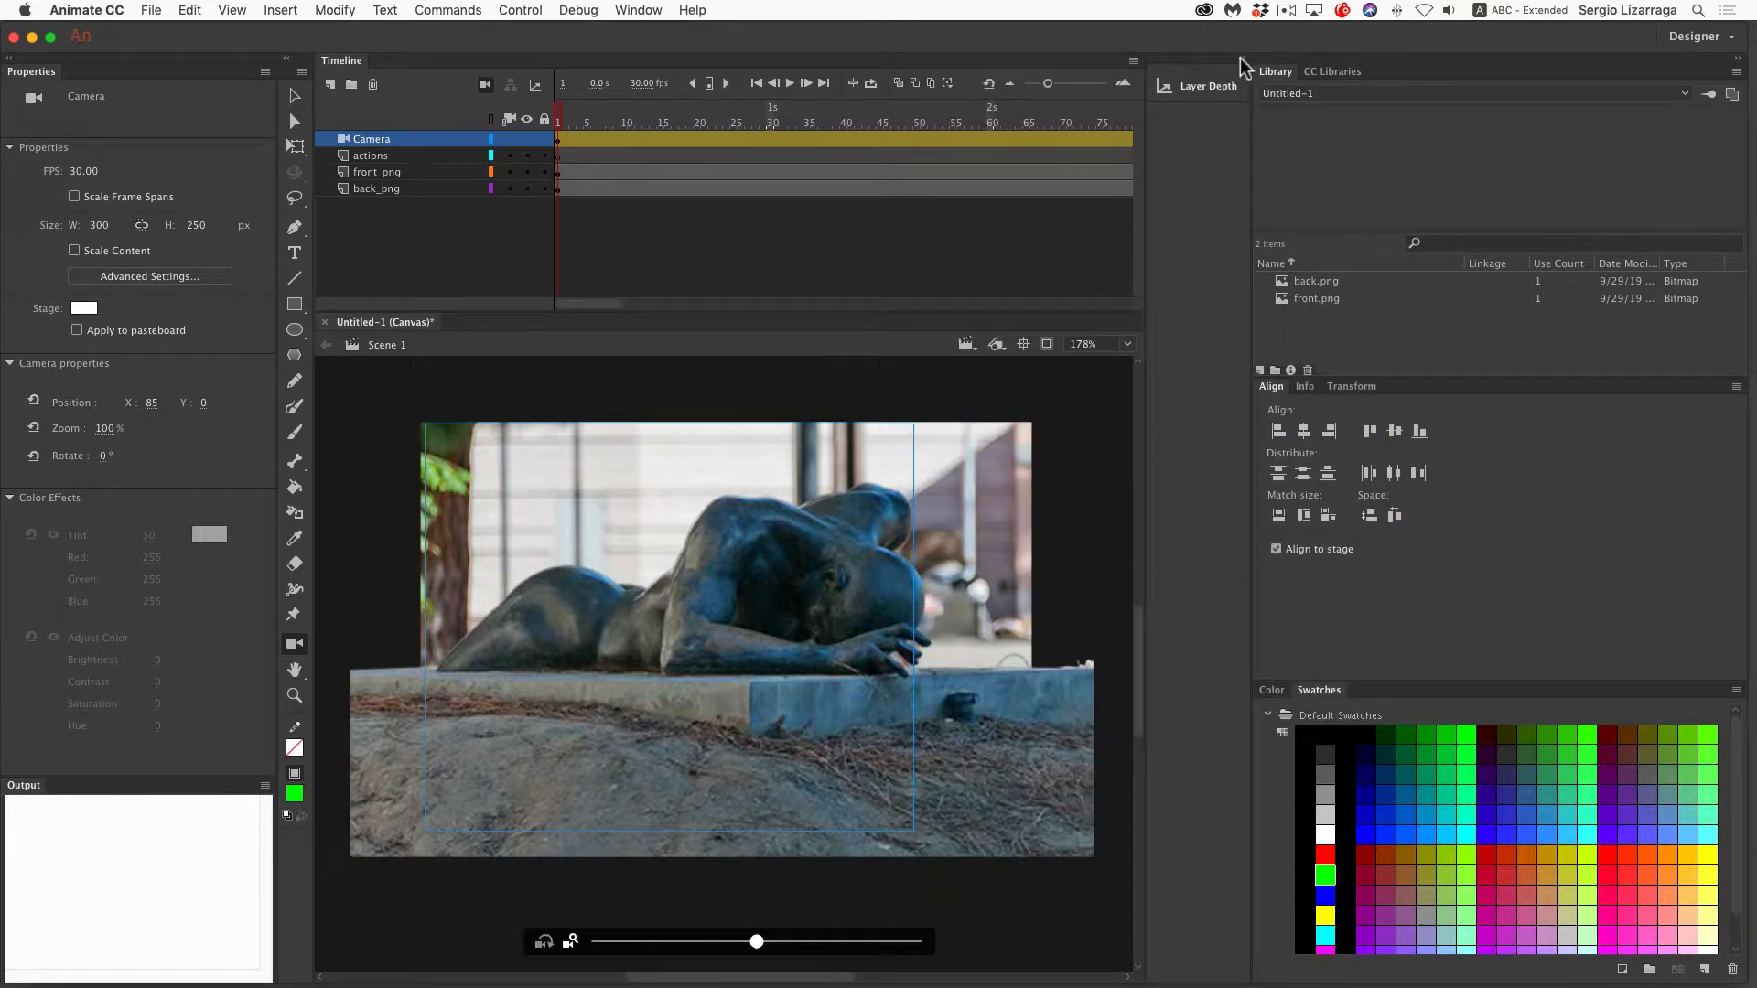
pyautogui.press('Return')
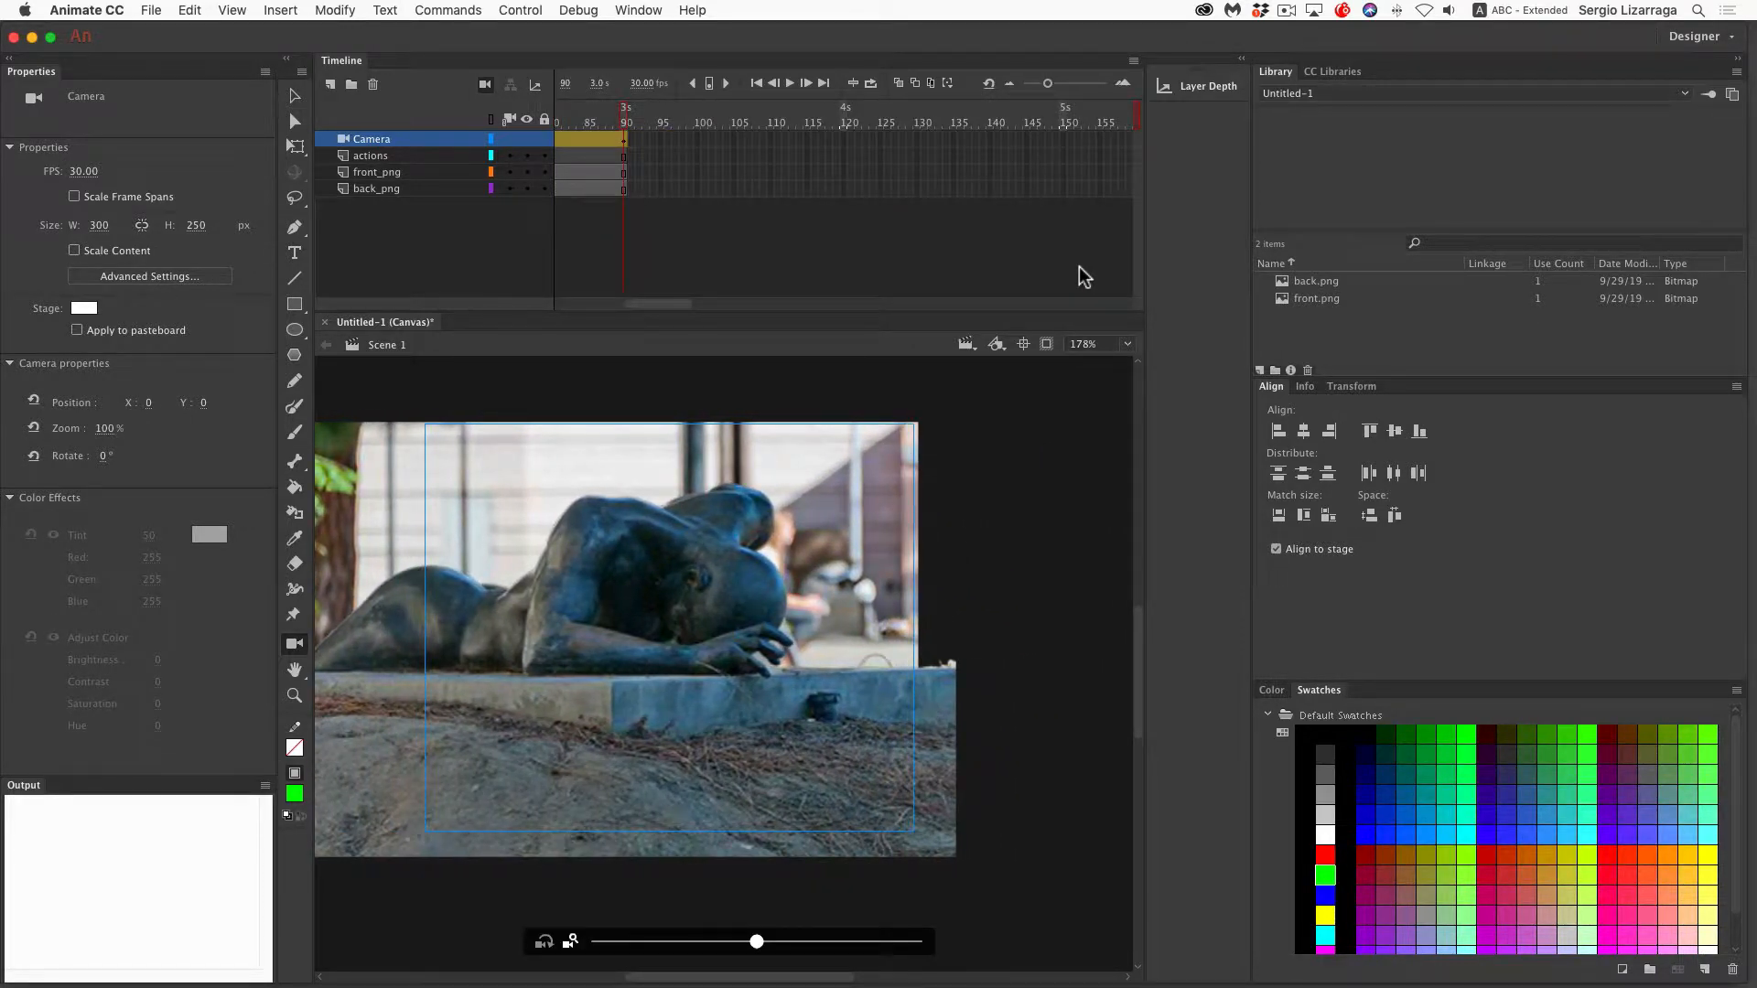
pyautogui.press('Return')
pyautogui.press('Return')
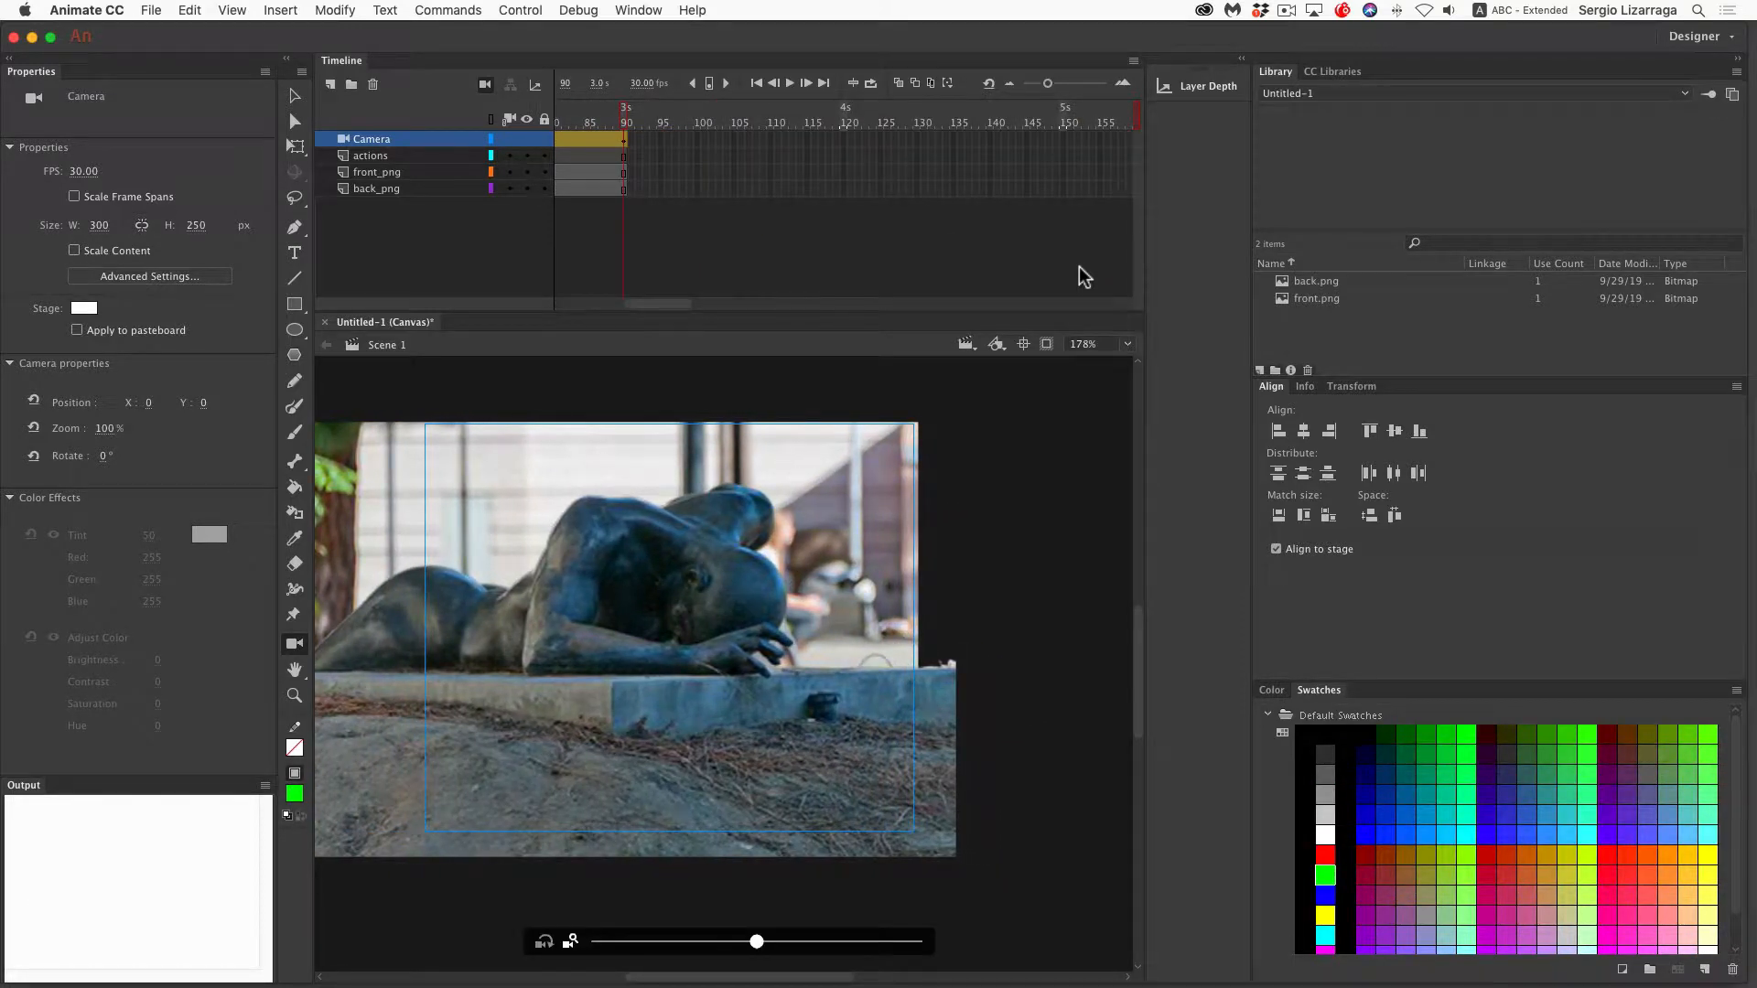
# Add a new layer above front_png and name it csuf
pyautogui.hscroll(-10, 852, 240)
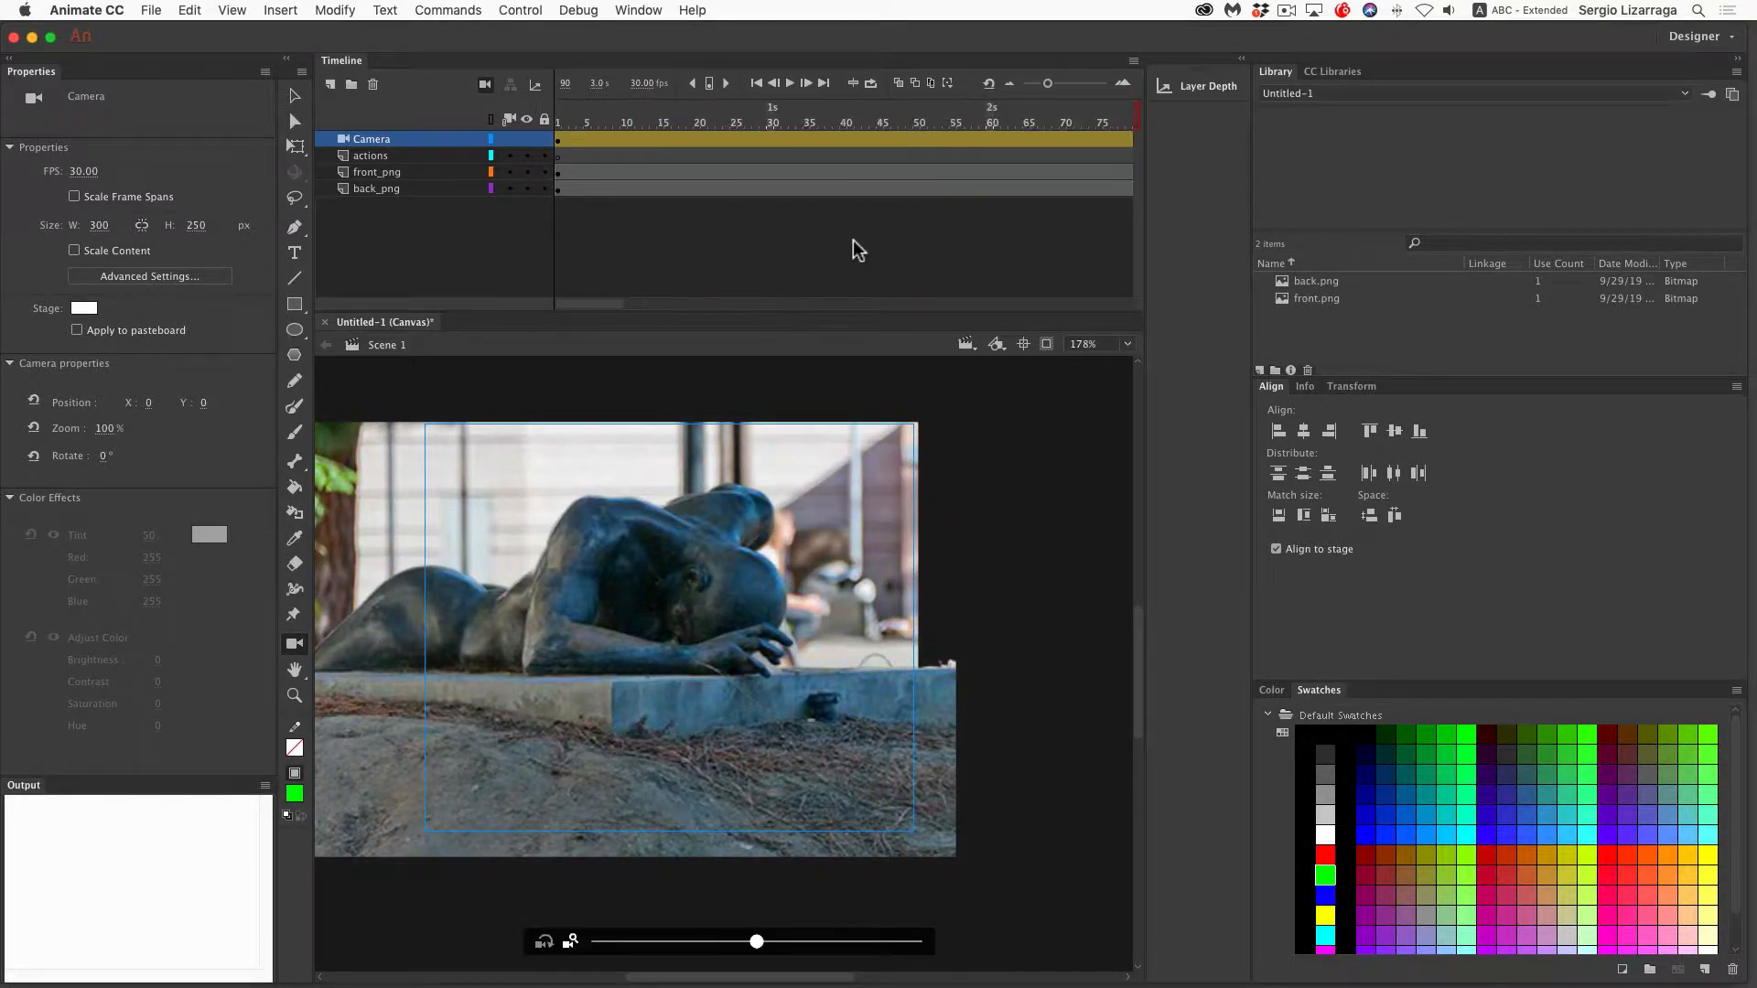
pyautogui.click(398, 173)
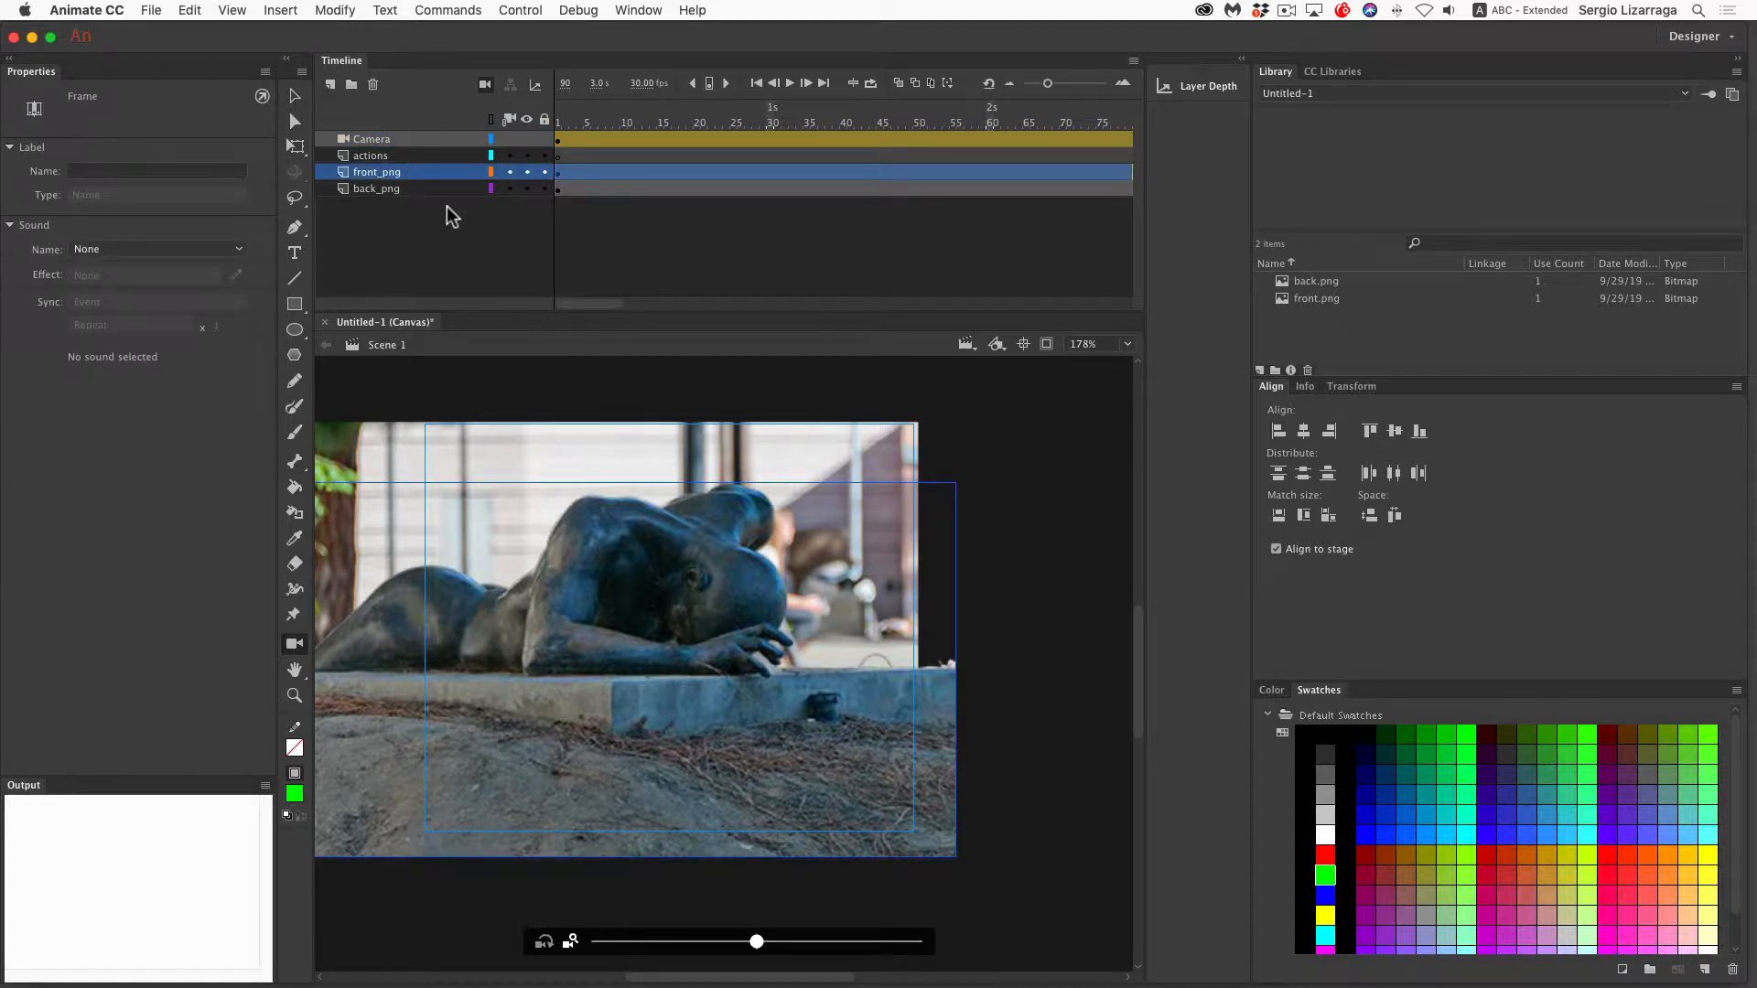
pyautogui.click(346, 83)
pyautogui.doubleClick(373, 170)
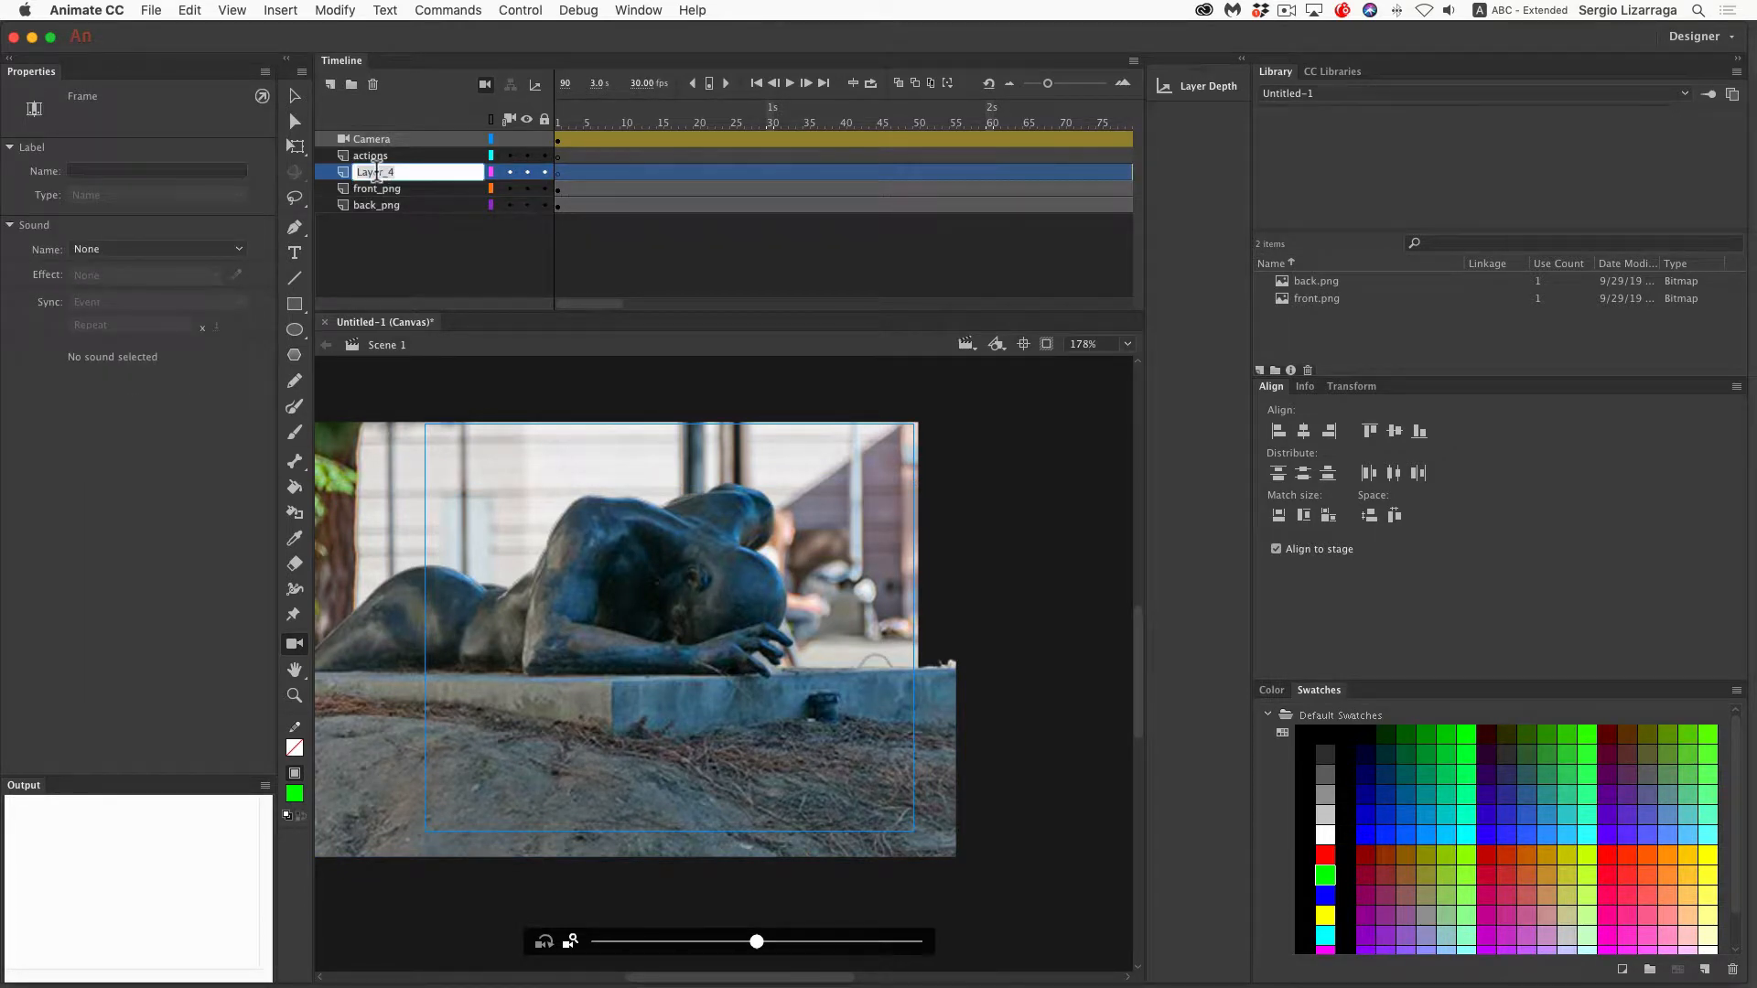
pyautogui.write('csuf')
pyautogui.press('Return')
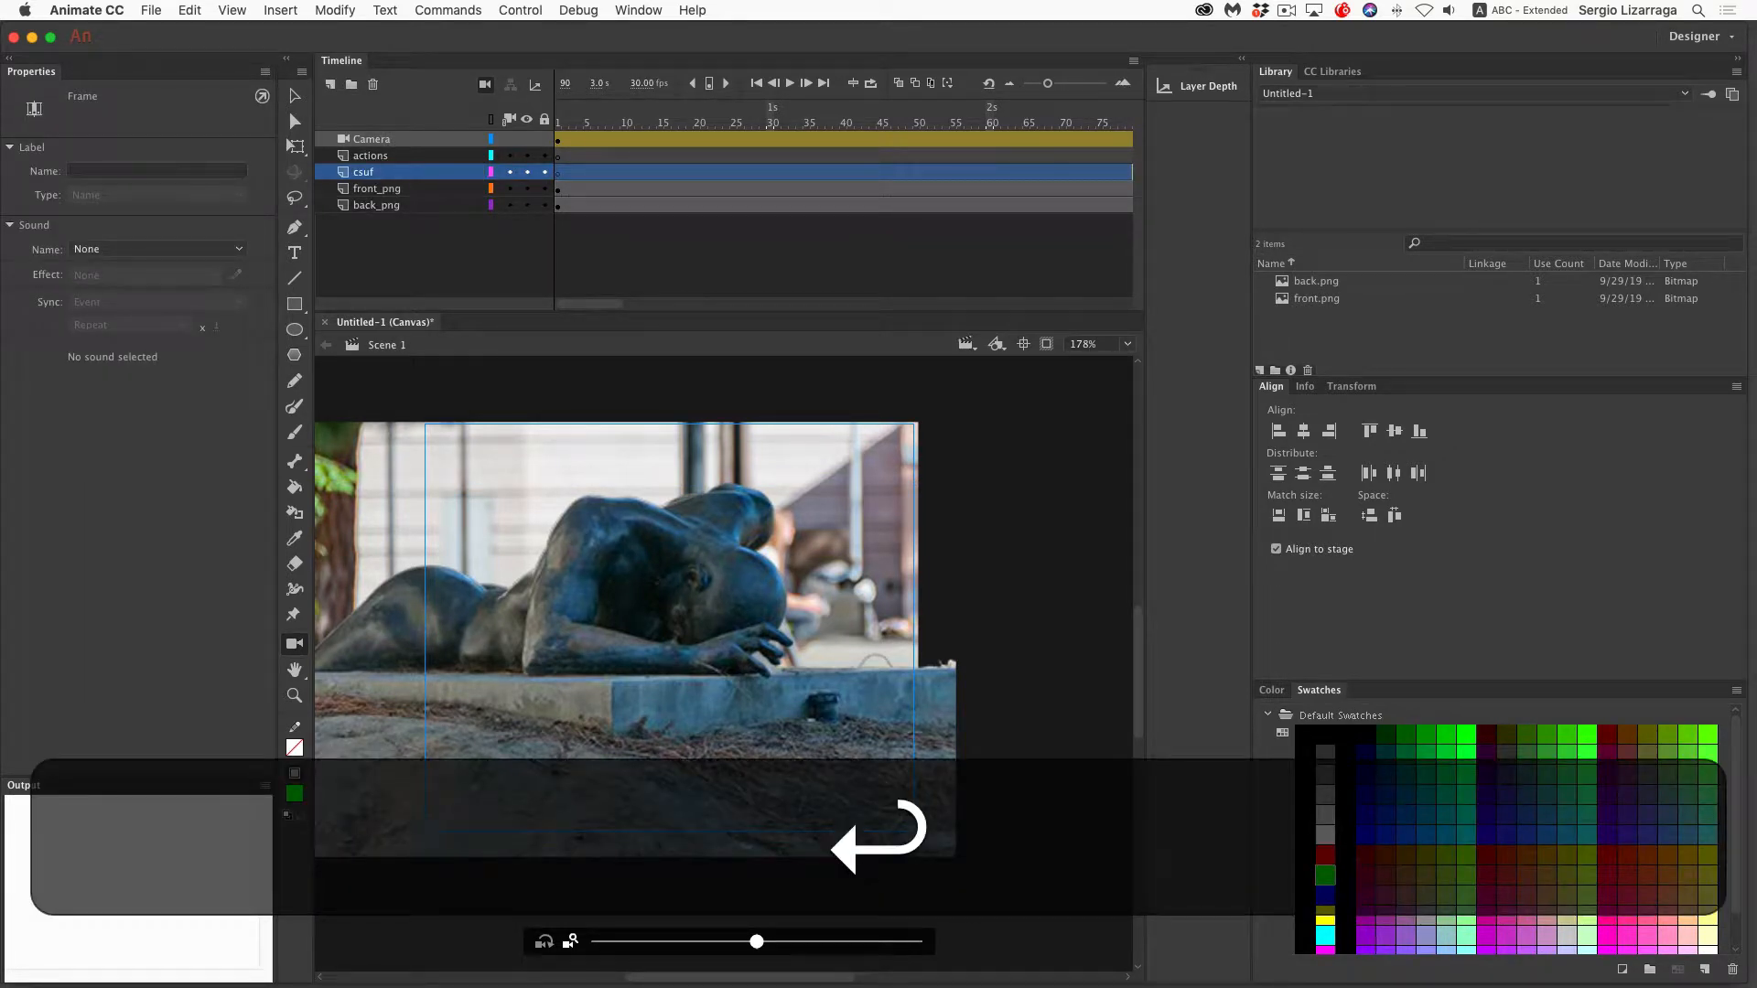
# Set the Camera layer's motion tween ease to 50 and play the animation from frame 1
pyautogui.hscroll(5, 605, 199)
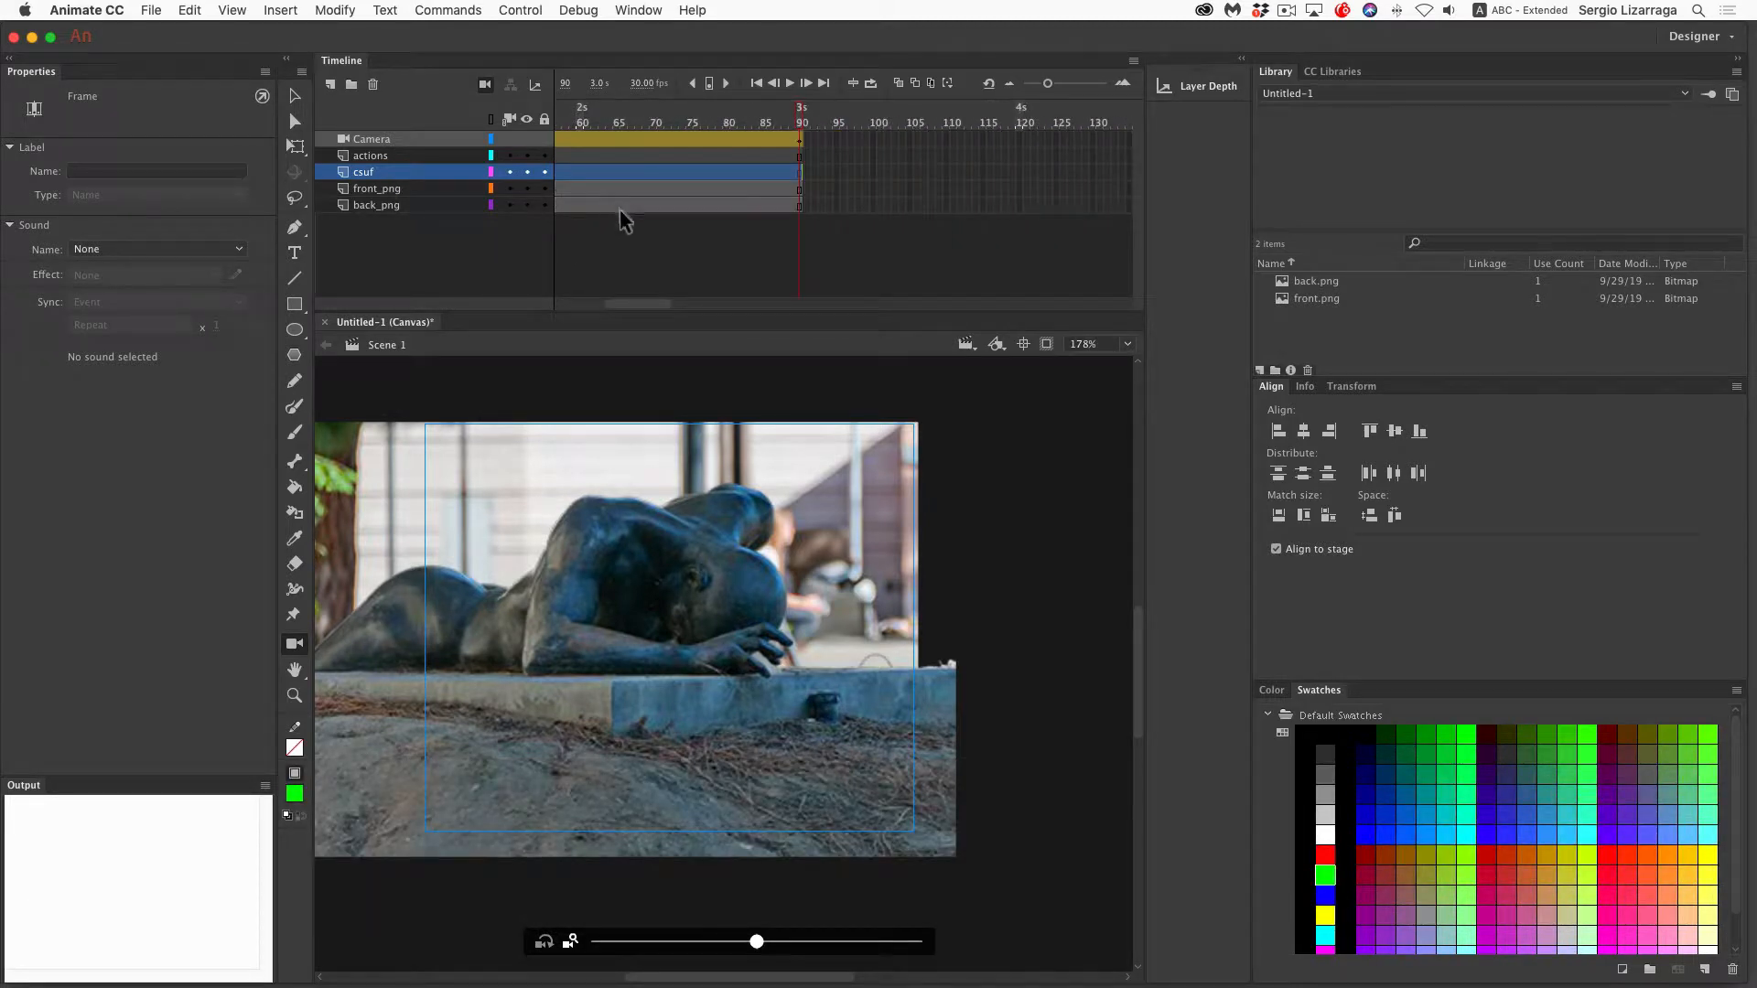
pyautogui.moveTo(799, 115)
pyautogui.mouseDown()
pyautogui.moveTo(646, 119)
pyautogui.moveTo(793, 115)
pyautogui.mouseUp()
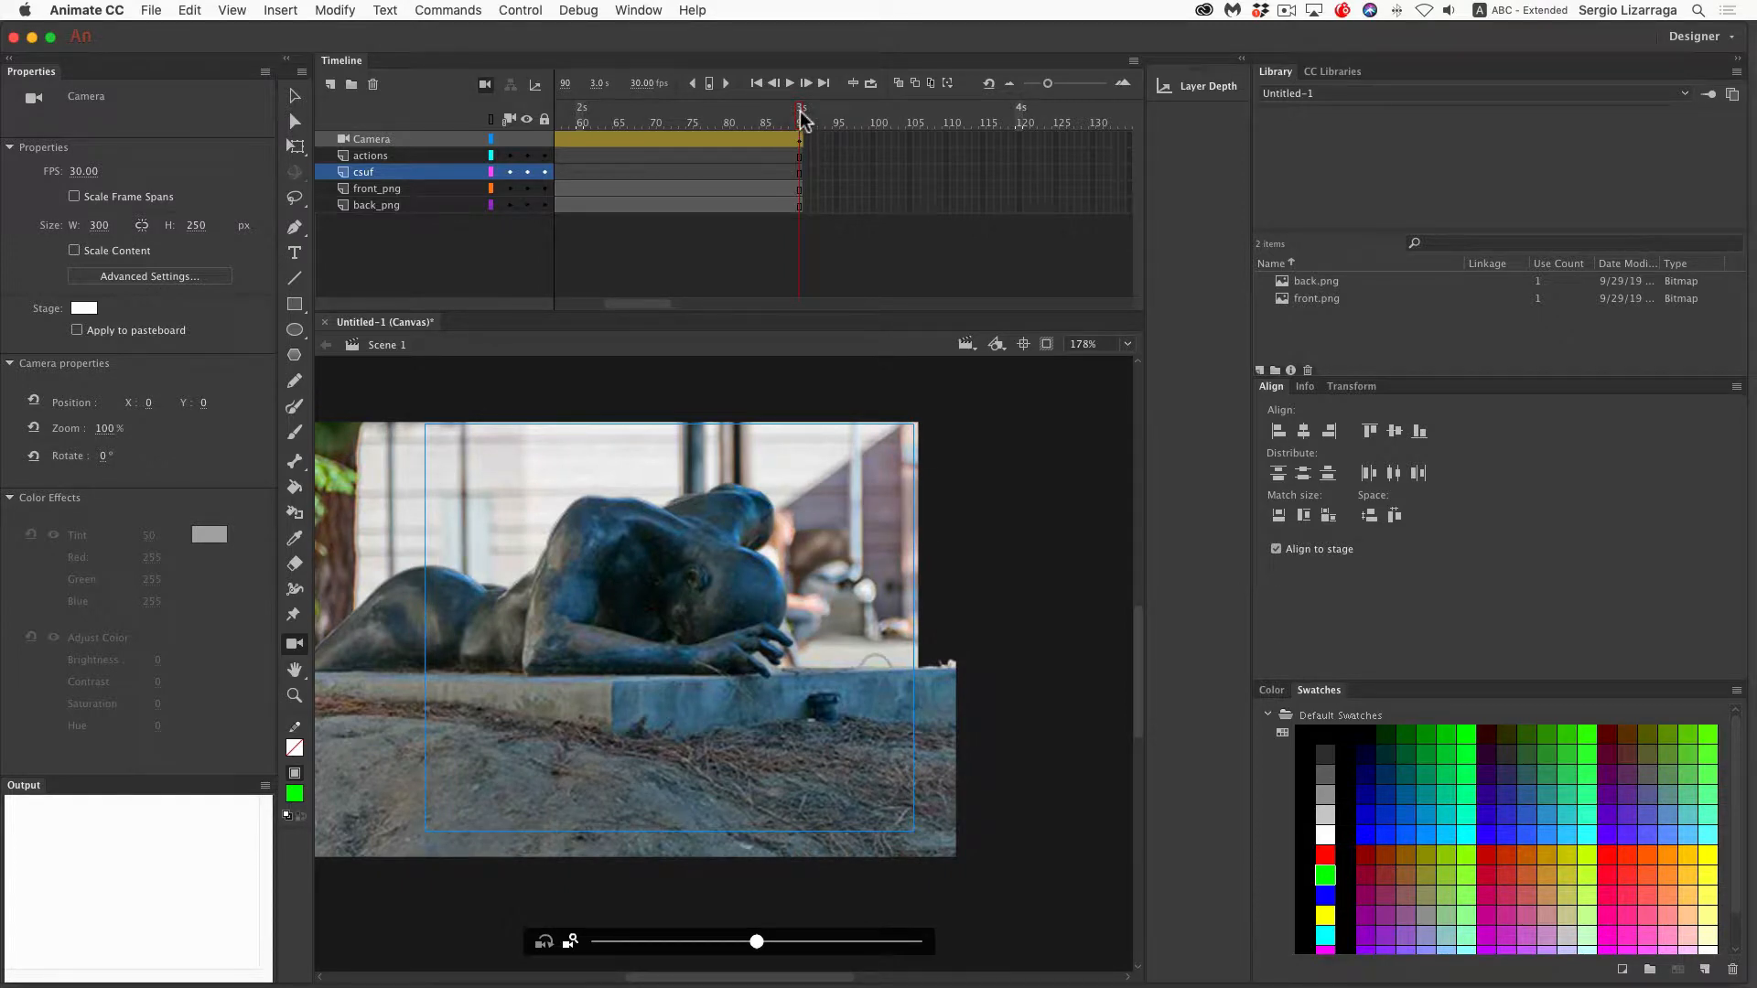
pyautogui.moveTo(802, 117); pyautogui.dragTo(404, 136)
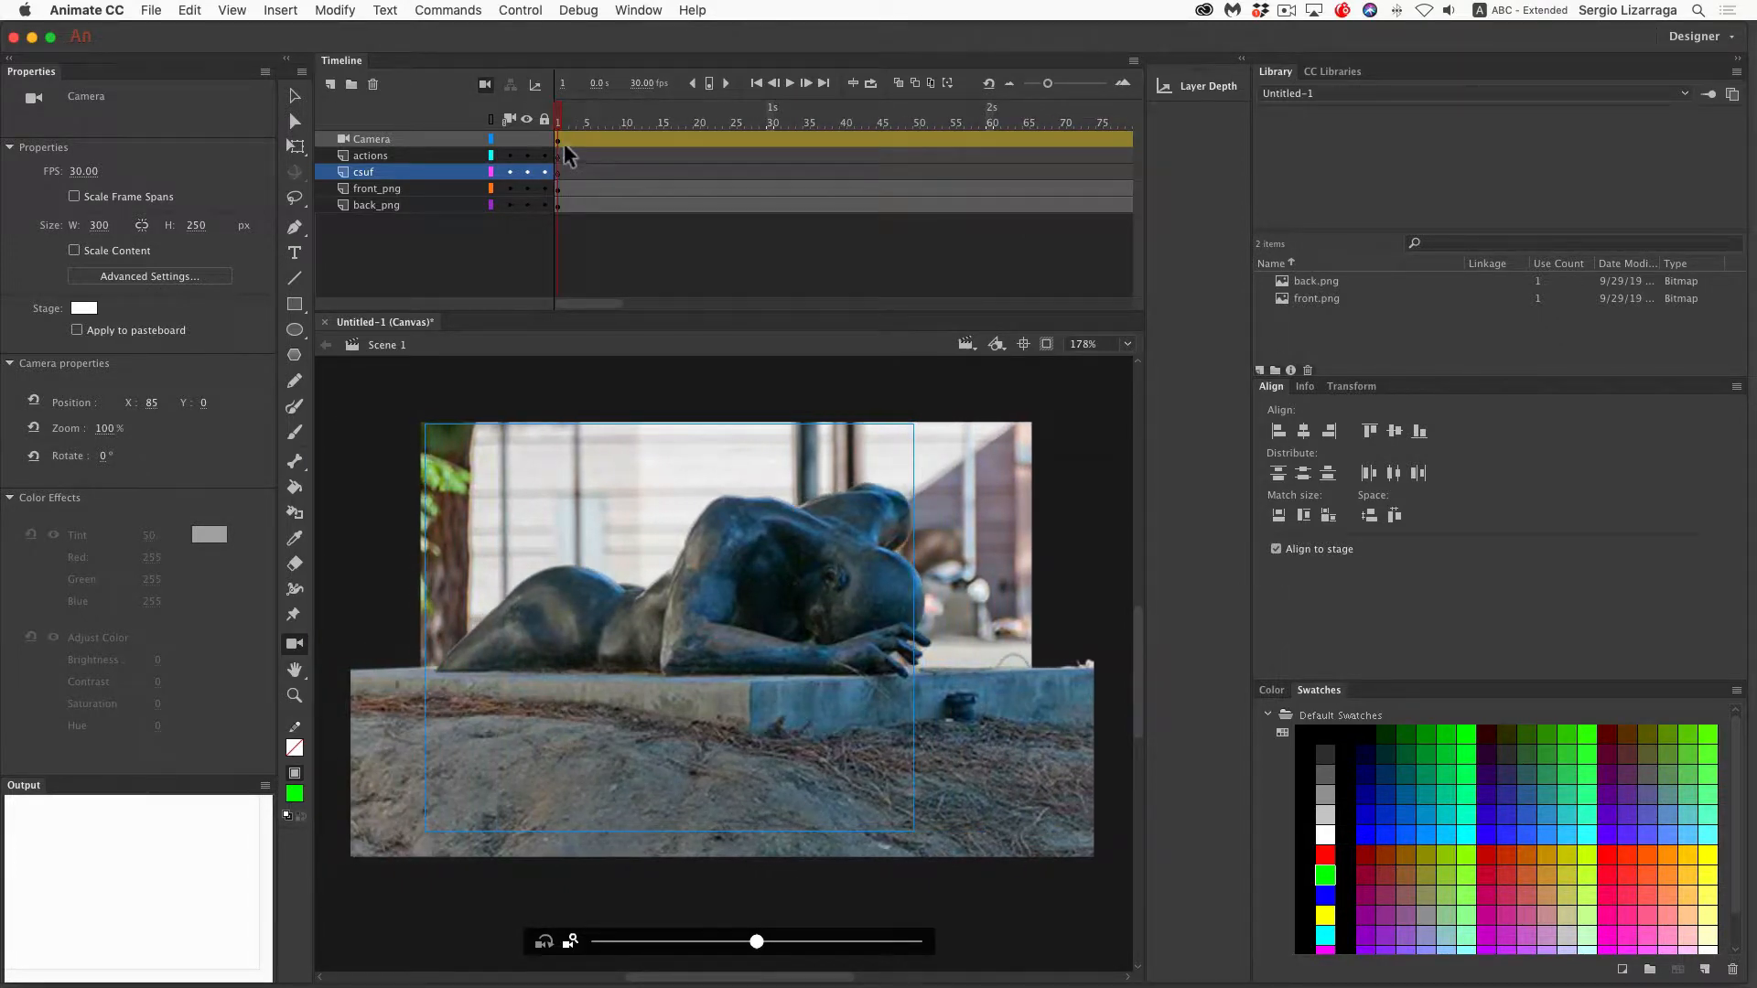
pyautogui.click(558, 139)
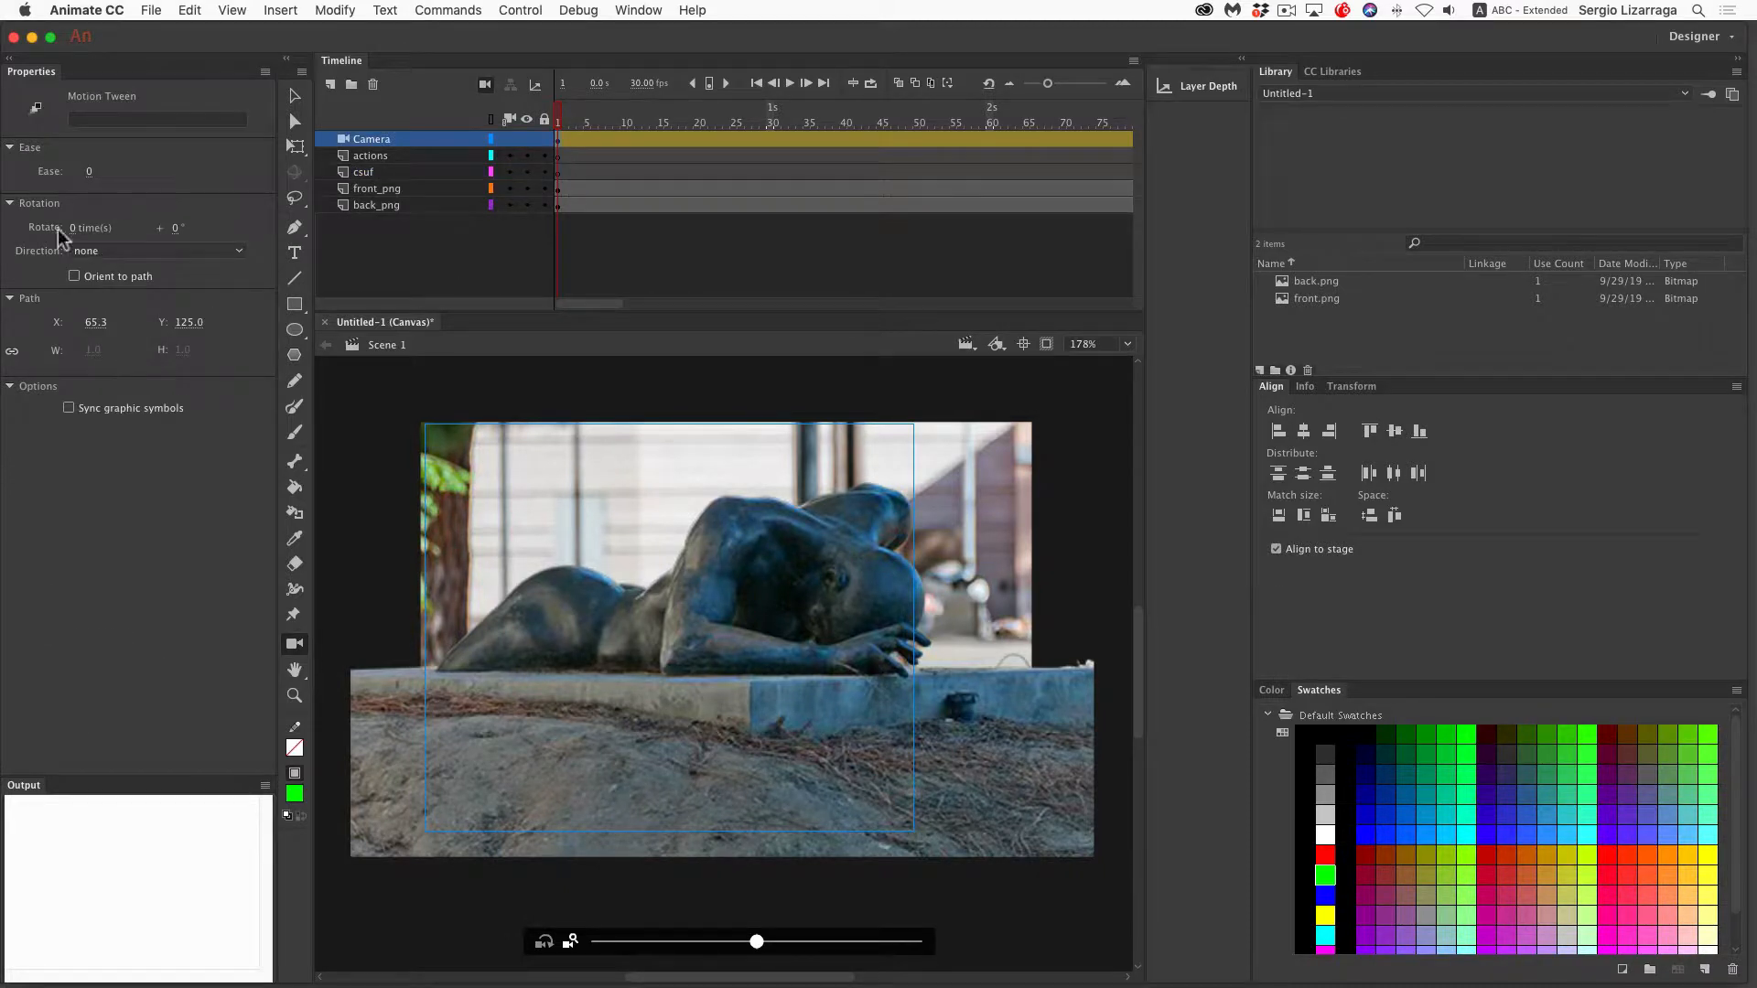
pyautogui.click(87, 173)
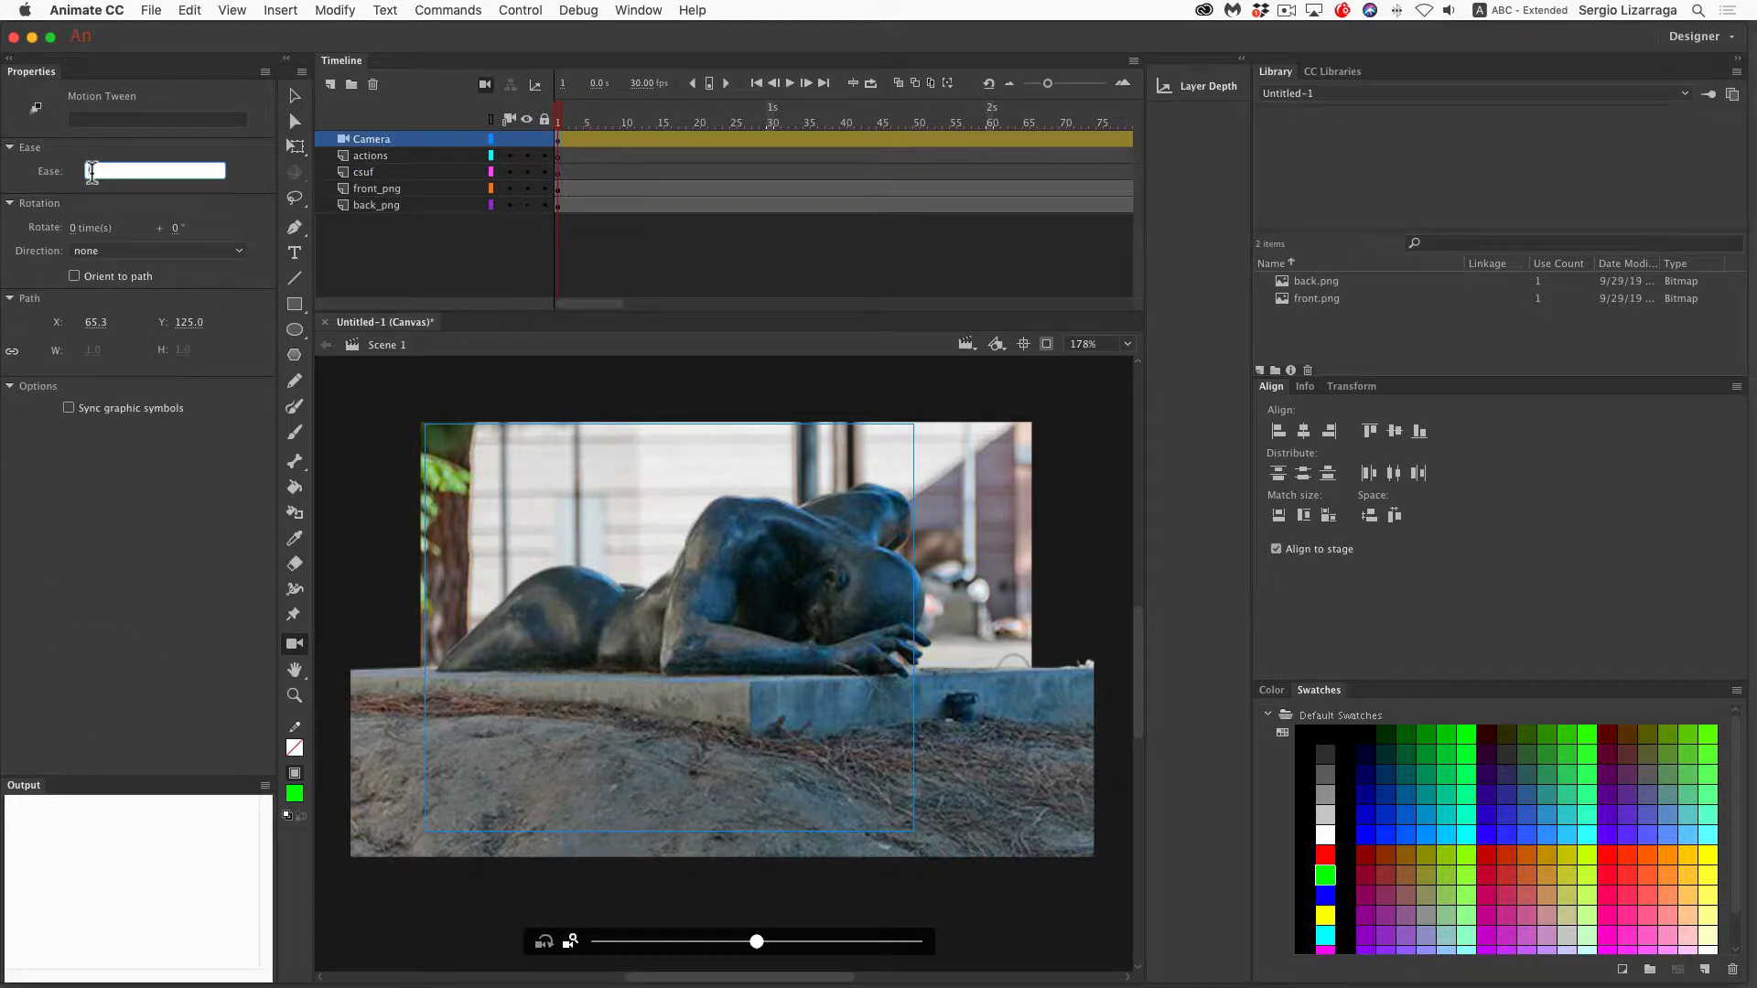
pyautogui.write('50')
pyautogui.press('Return')
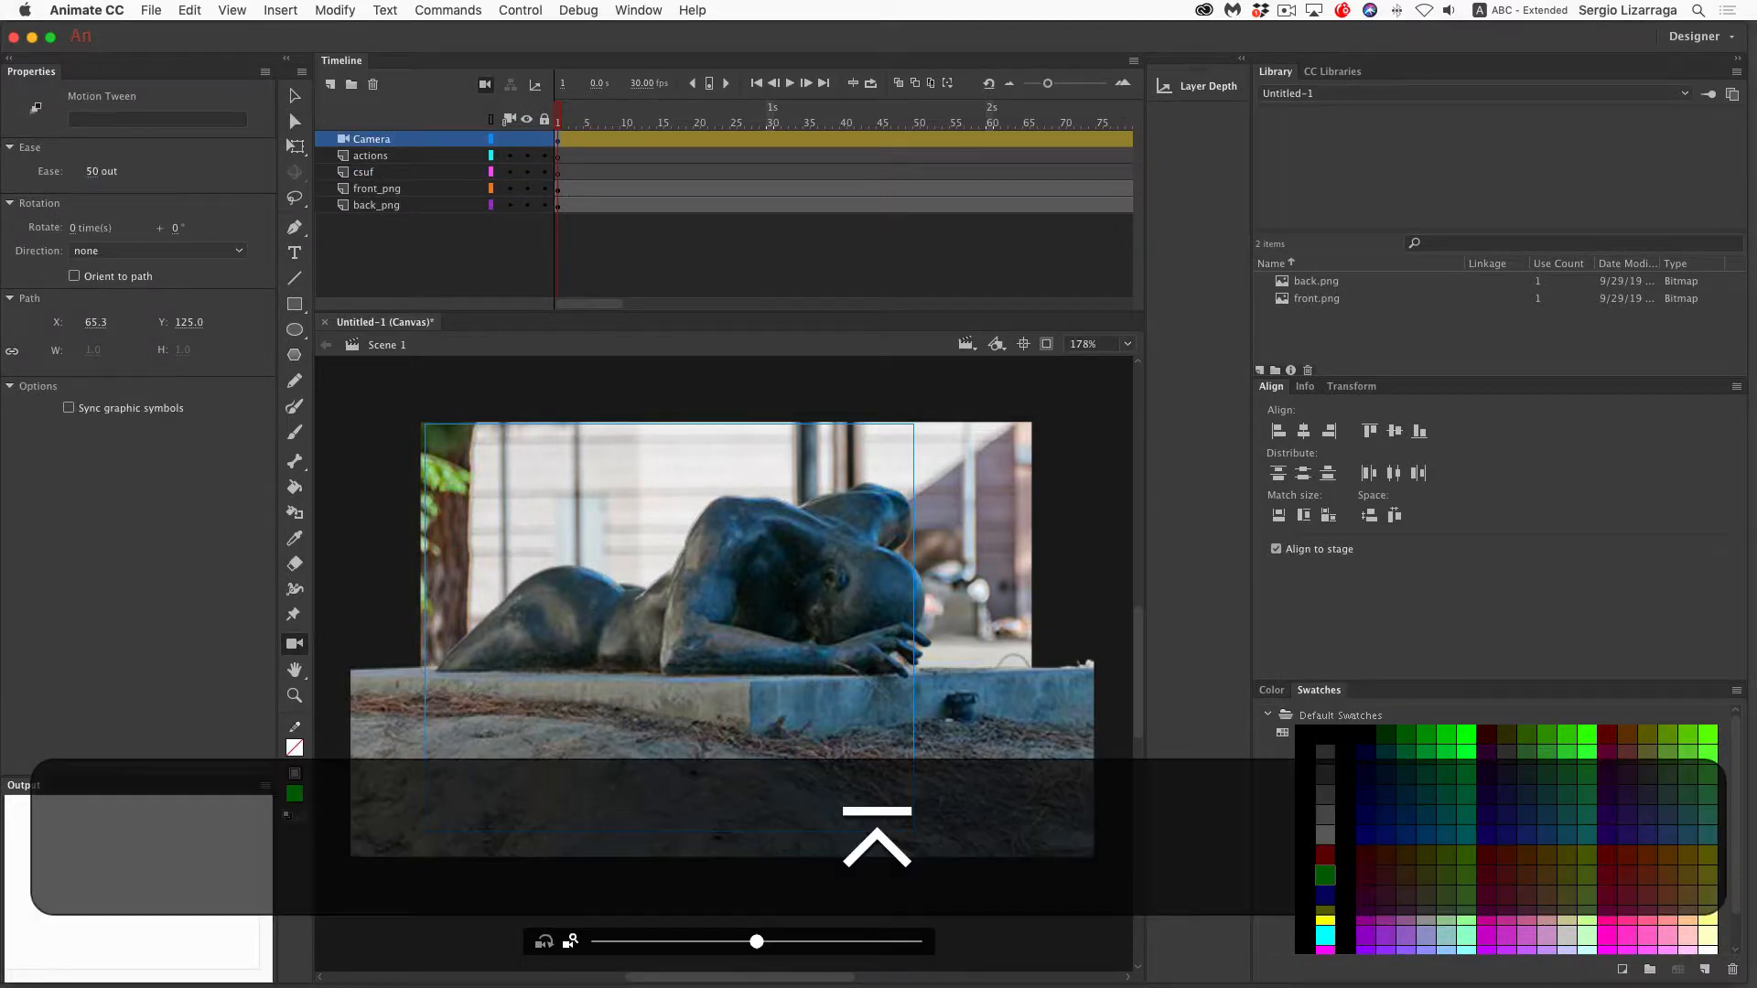
pyautogui.press('Return')
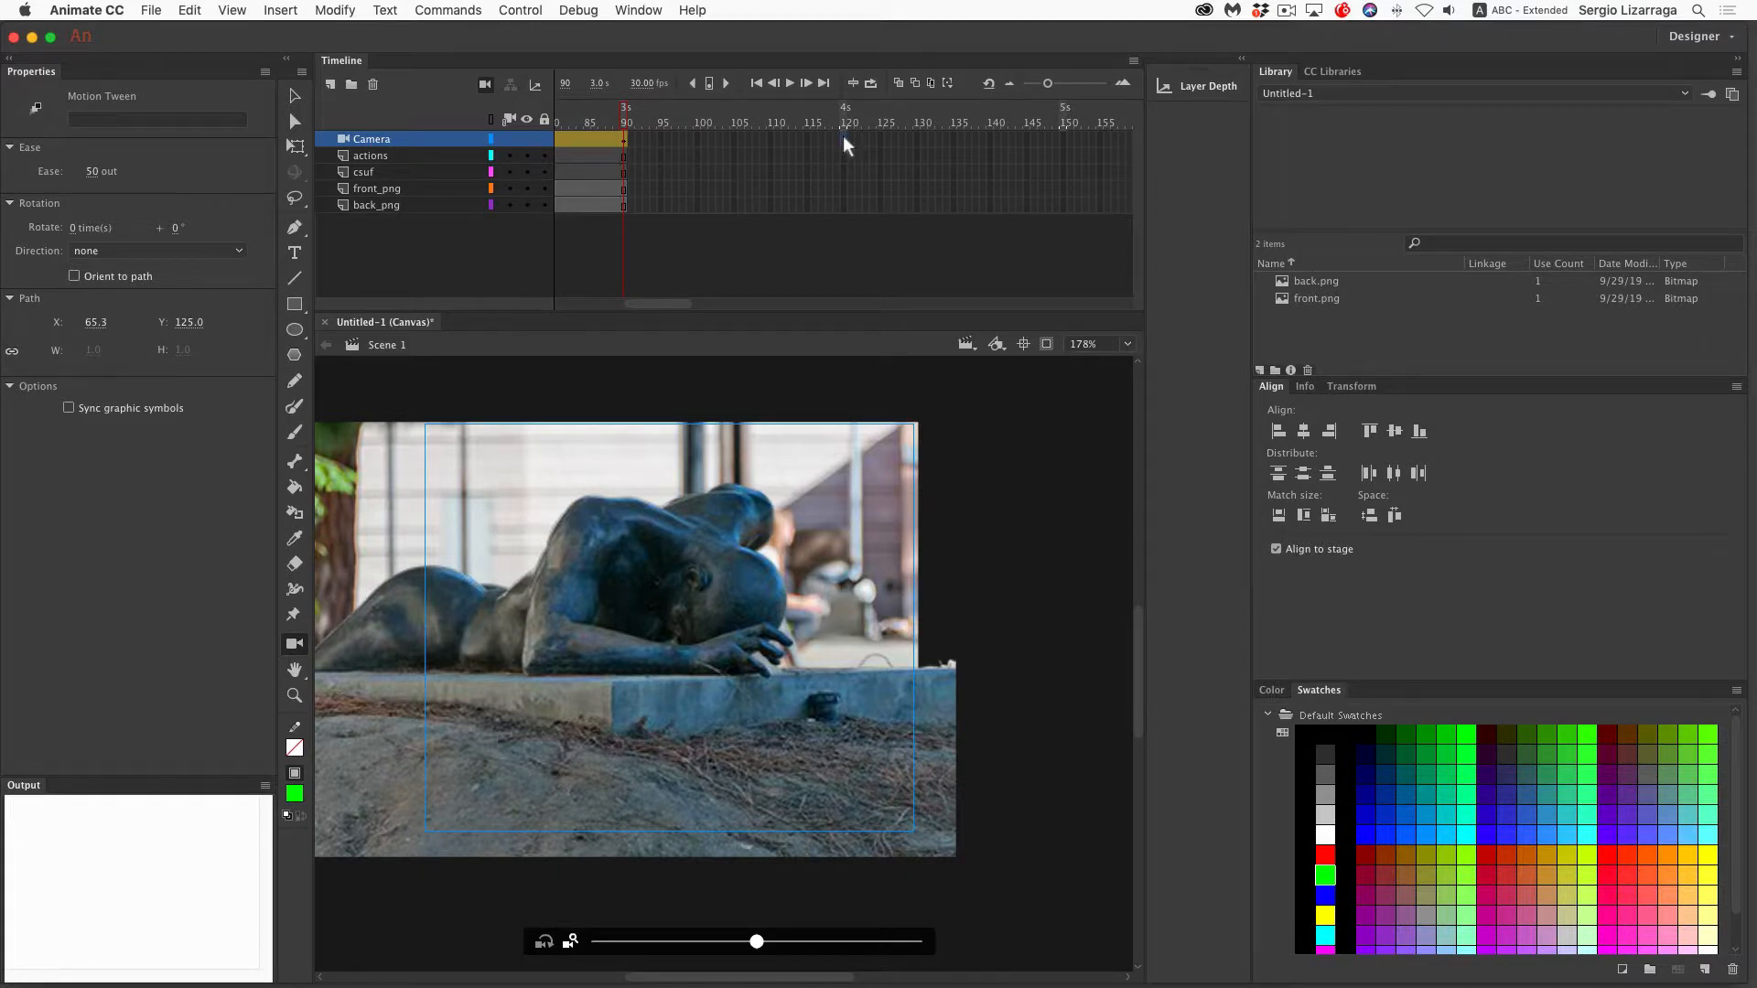
# Extend all five layers, from Camera to back_png, to frame 120 and scrub through the added frames
pyautogui.click(843, 229)
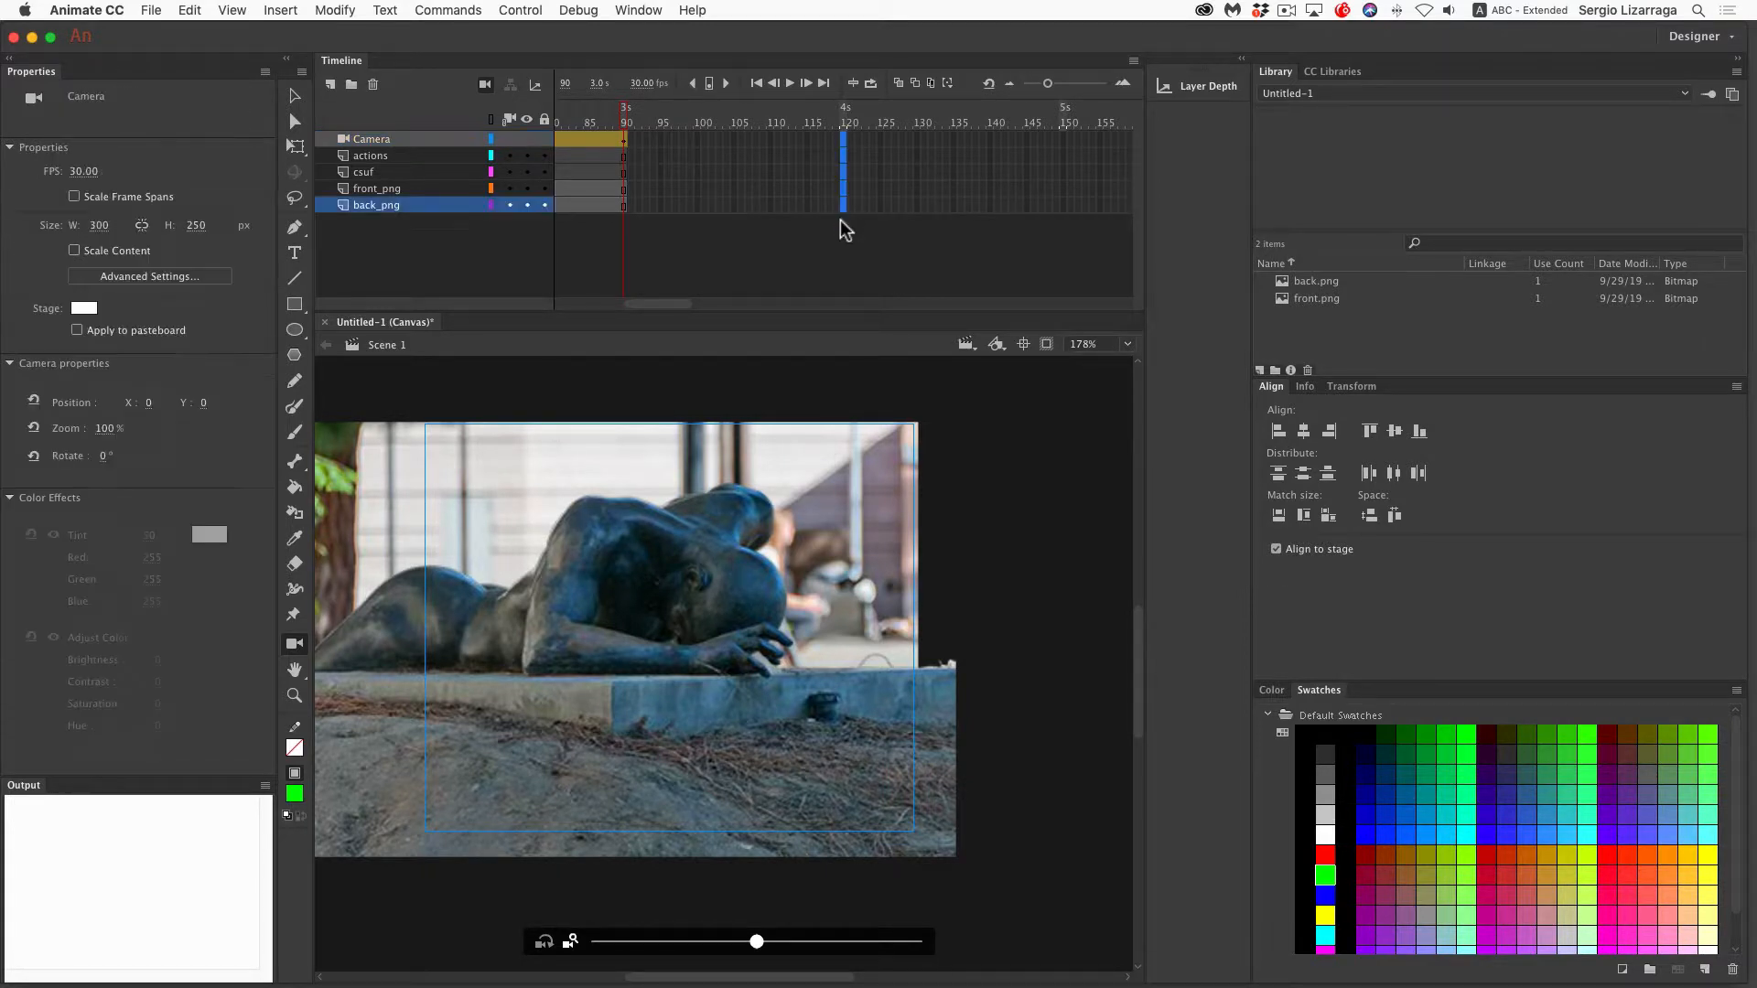
pyautogui.press('F5')
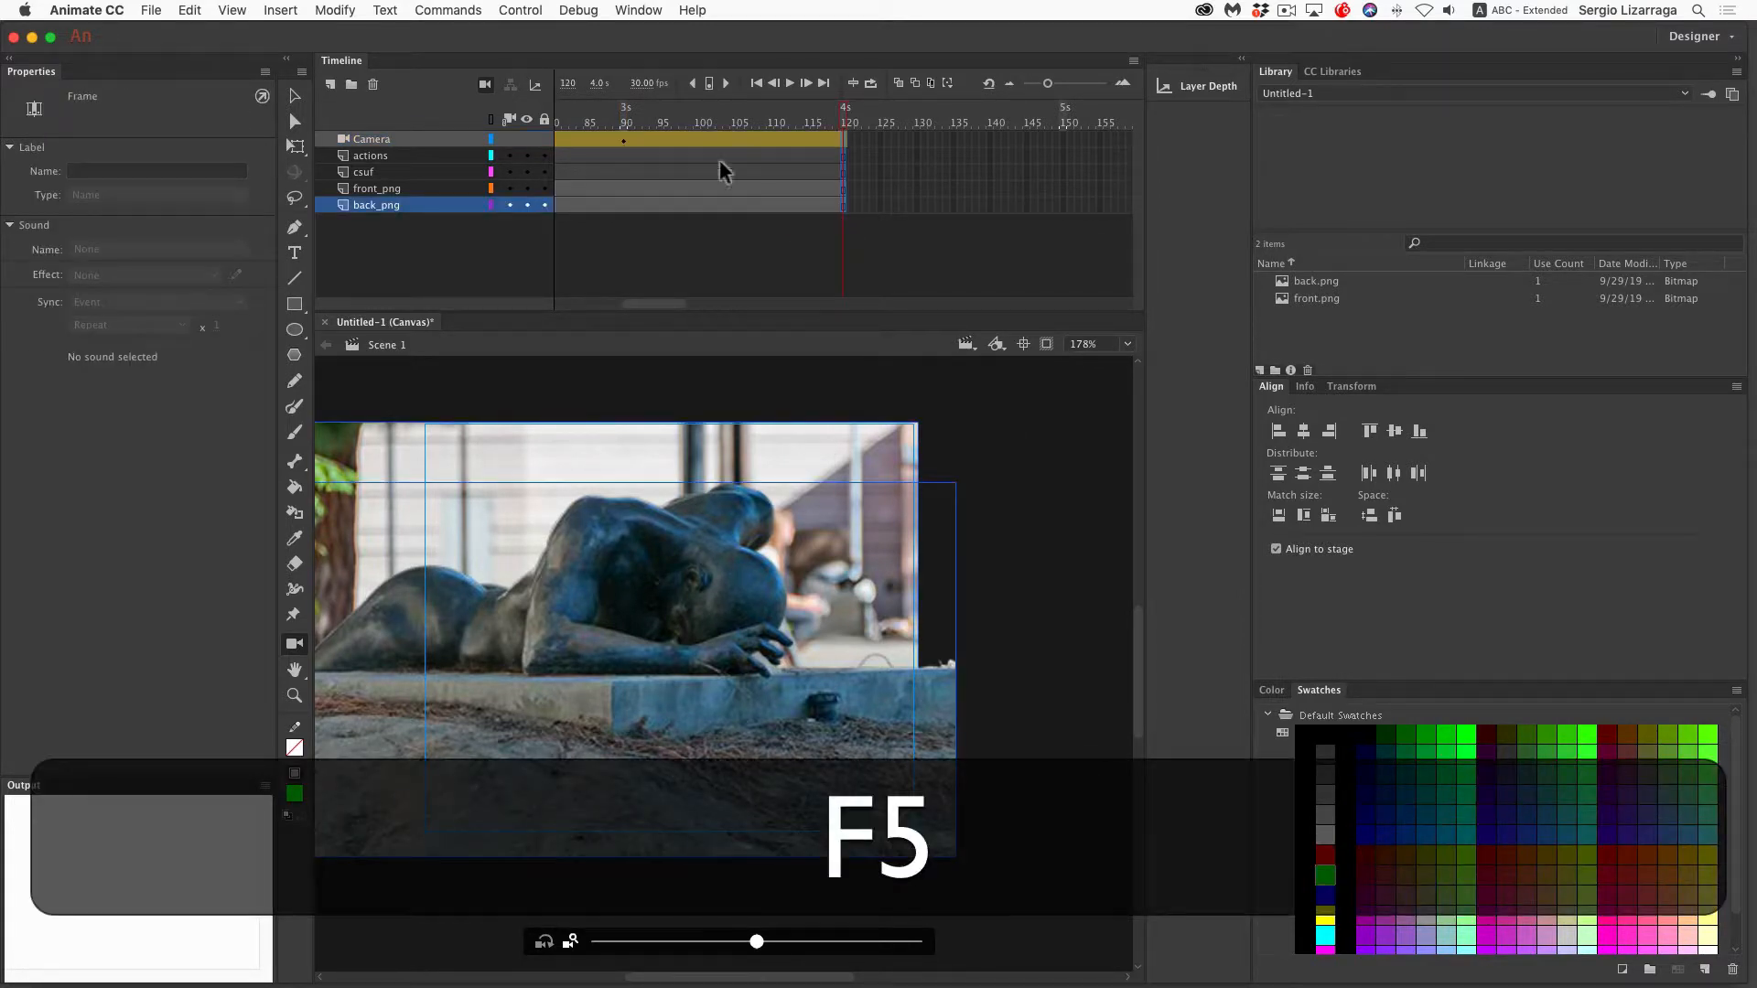
pyautogui.moveTo(593, 113); pyautogui.dragTo(799, 113)
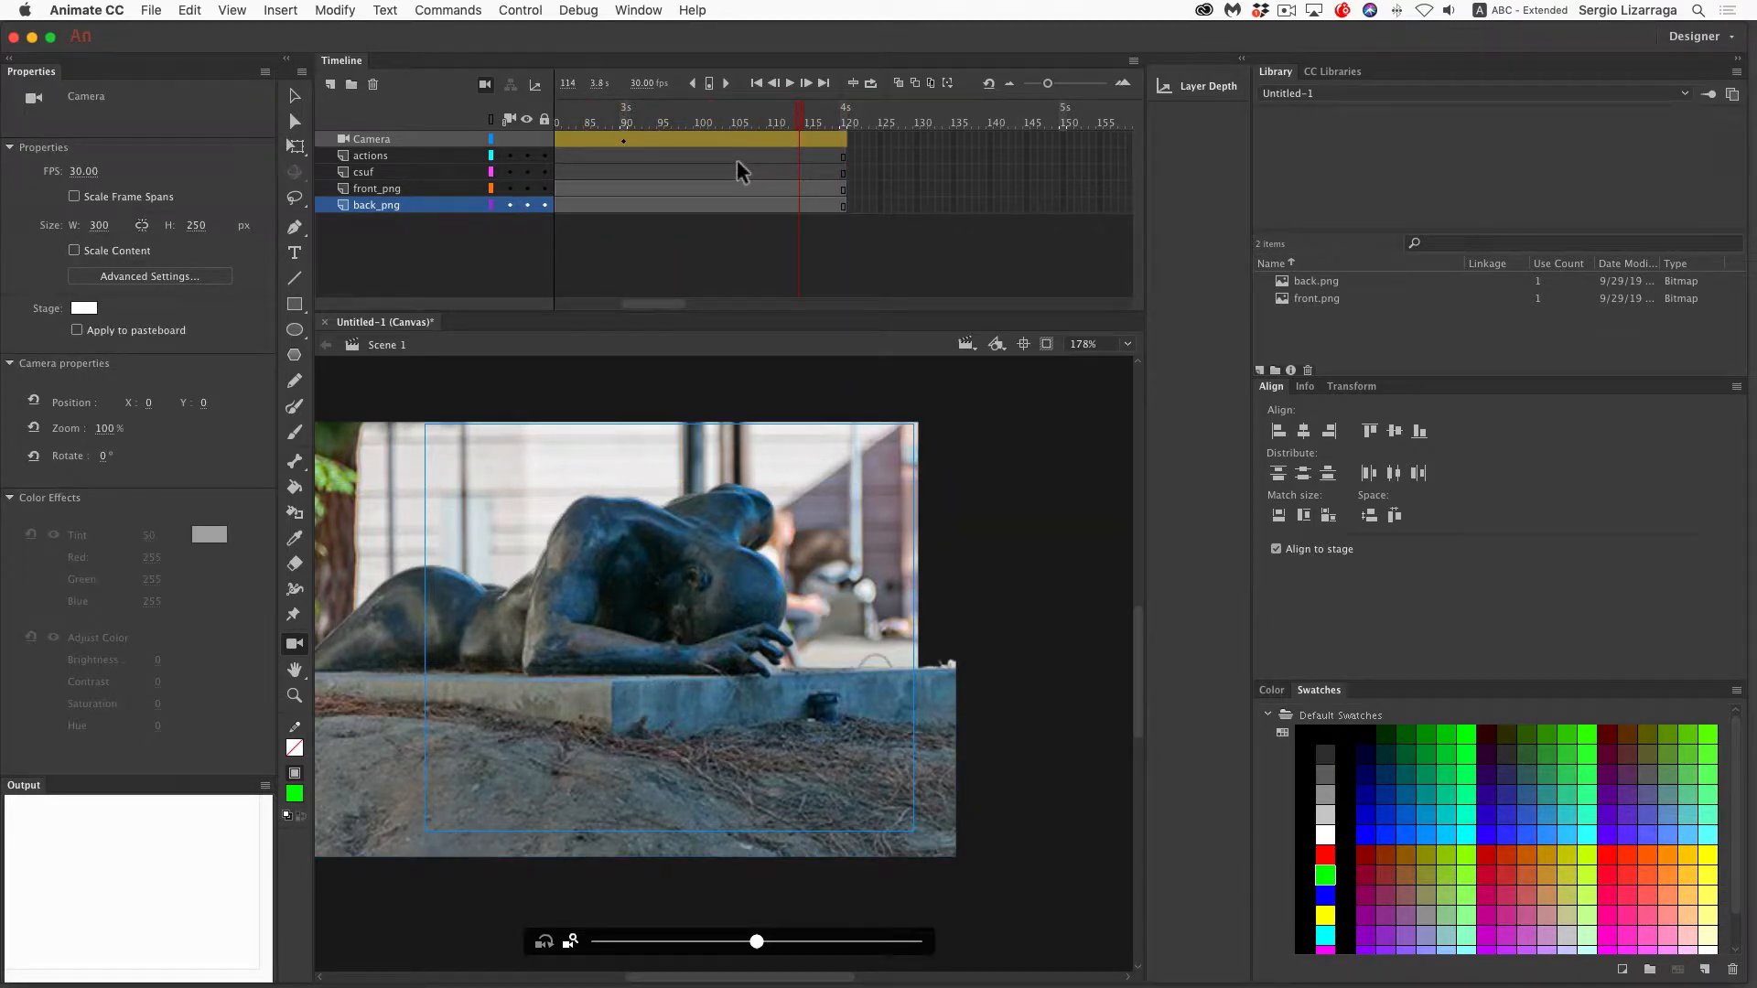
# Insert a keyframe at frame 90 of the csuf layer and set the fill color to white
pyautogui.click(624, 172)
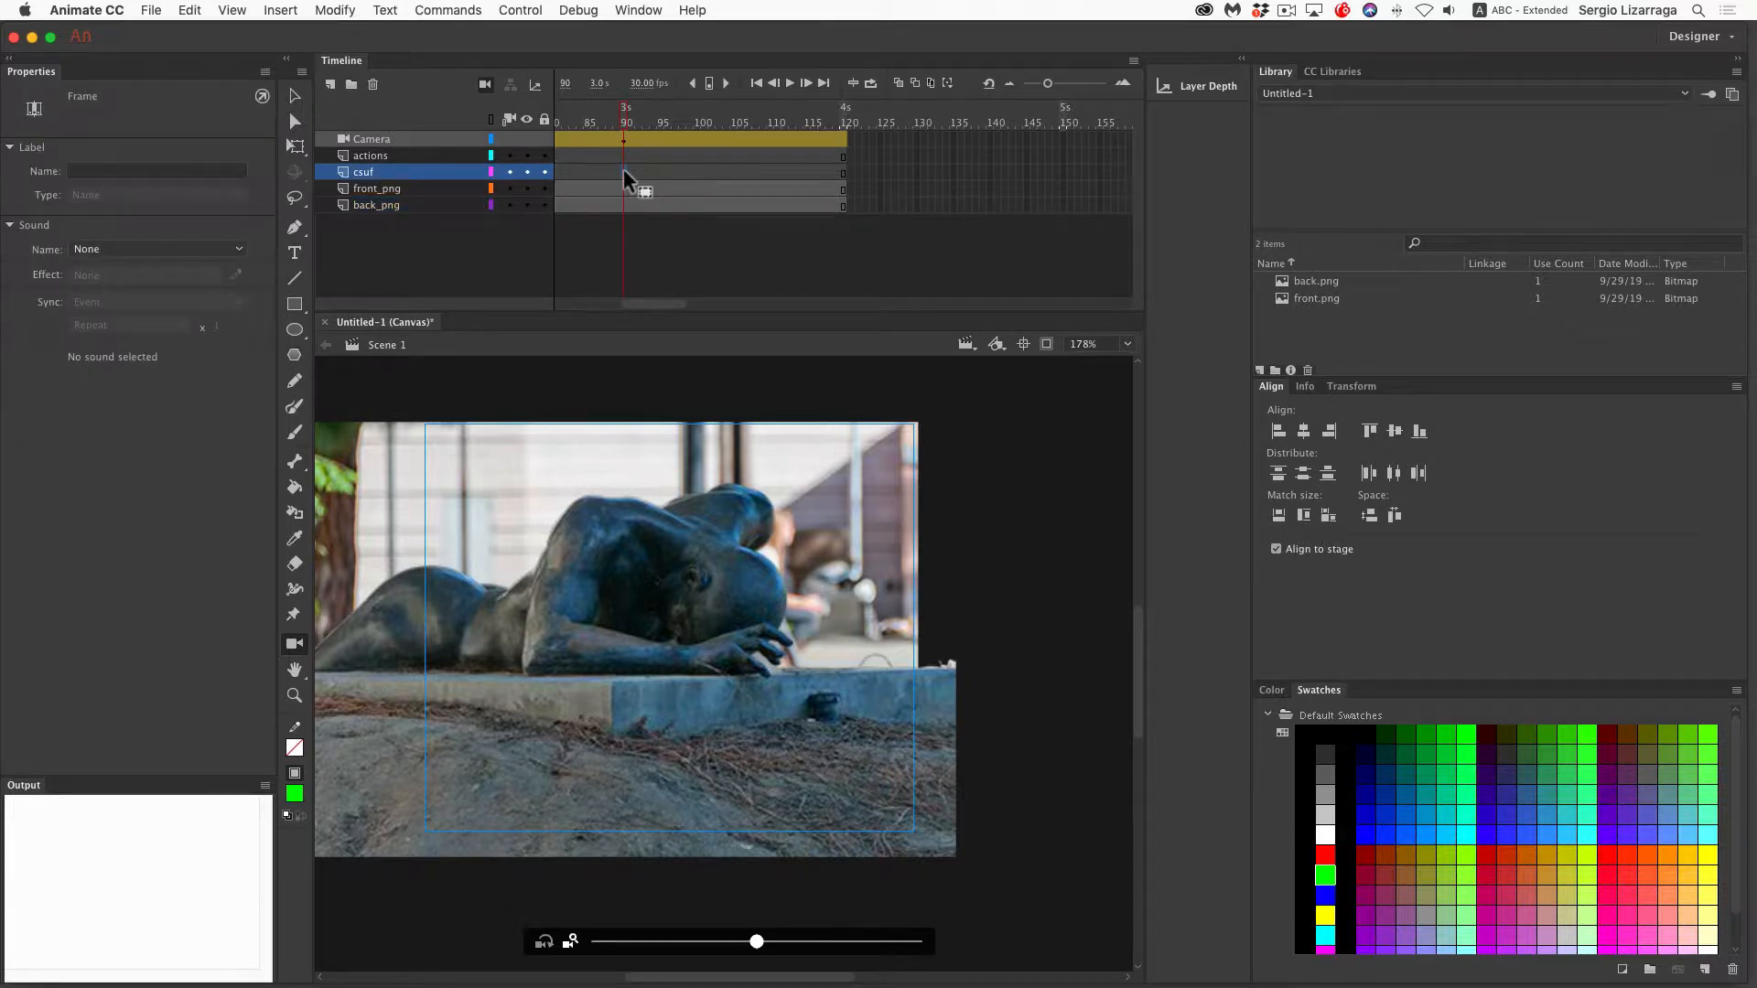
pyautogui.press('F6')
pyautogui.click(298, 801)
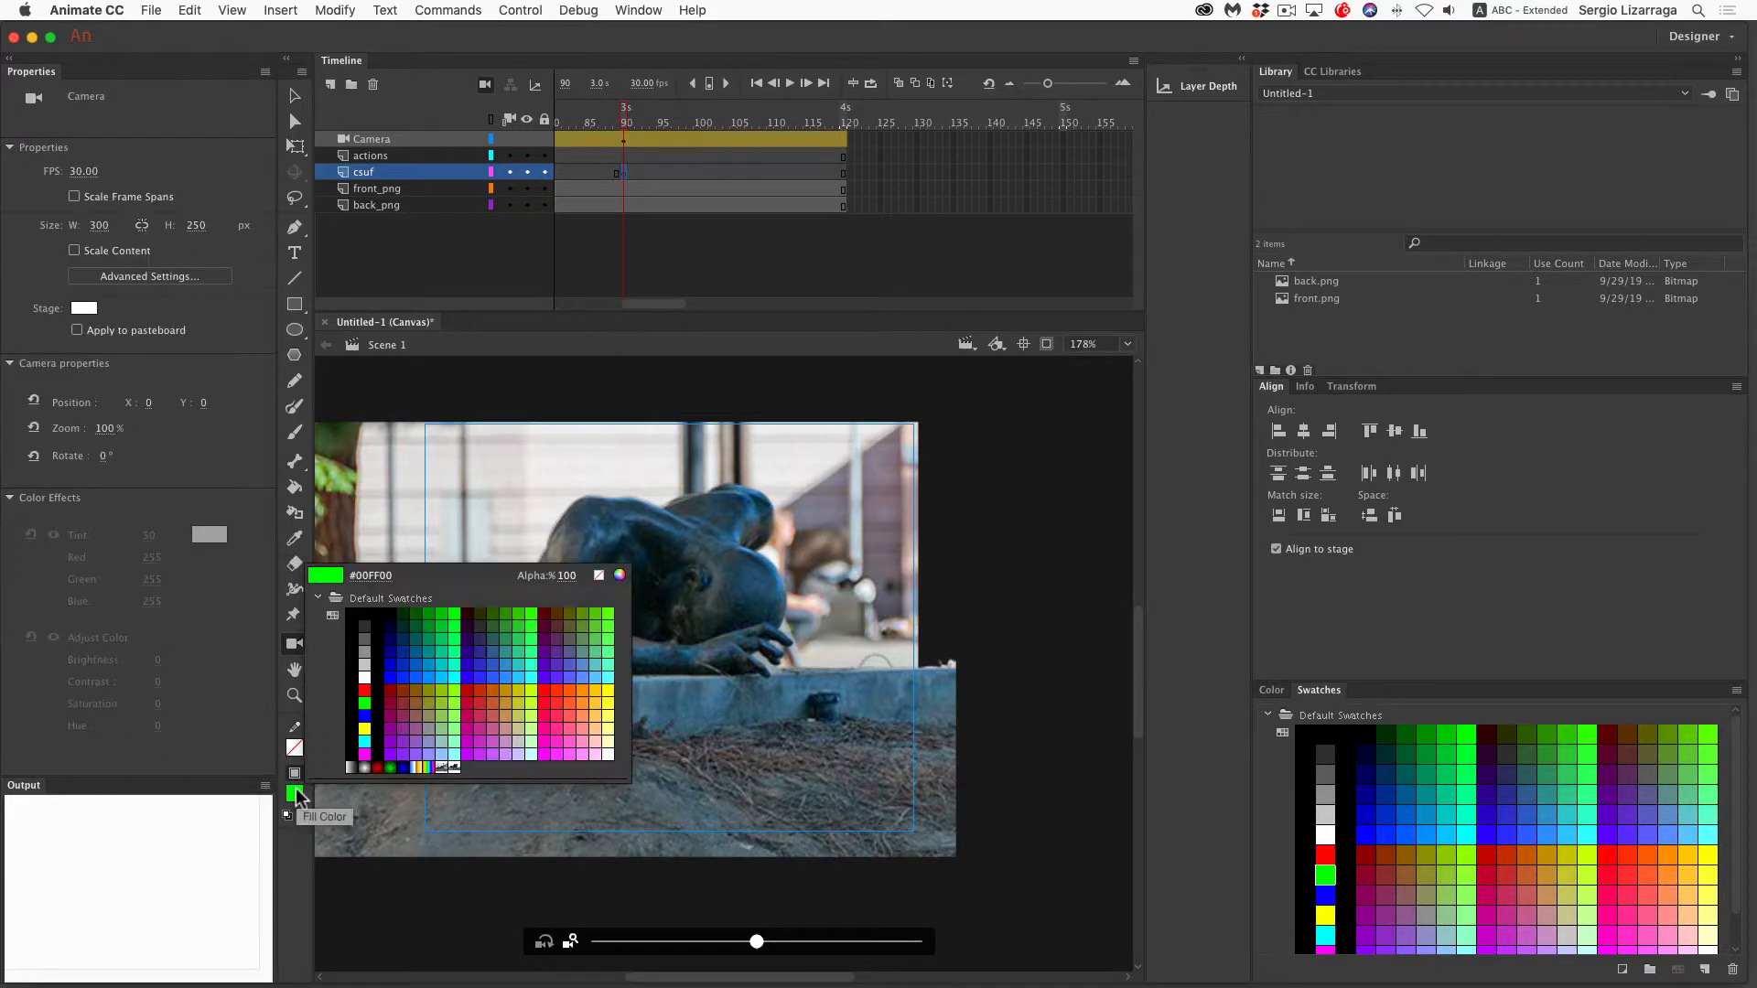
pyautogui.click(364, 670)
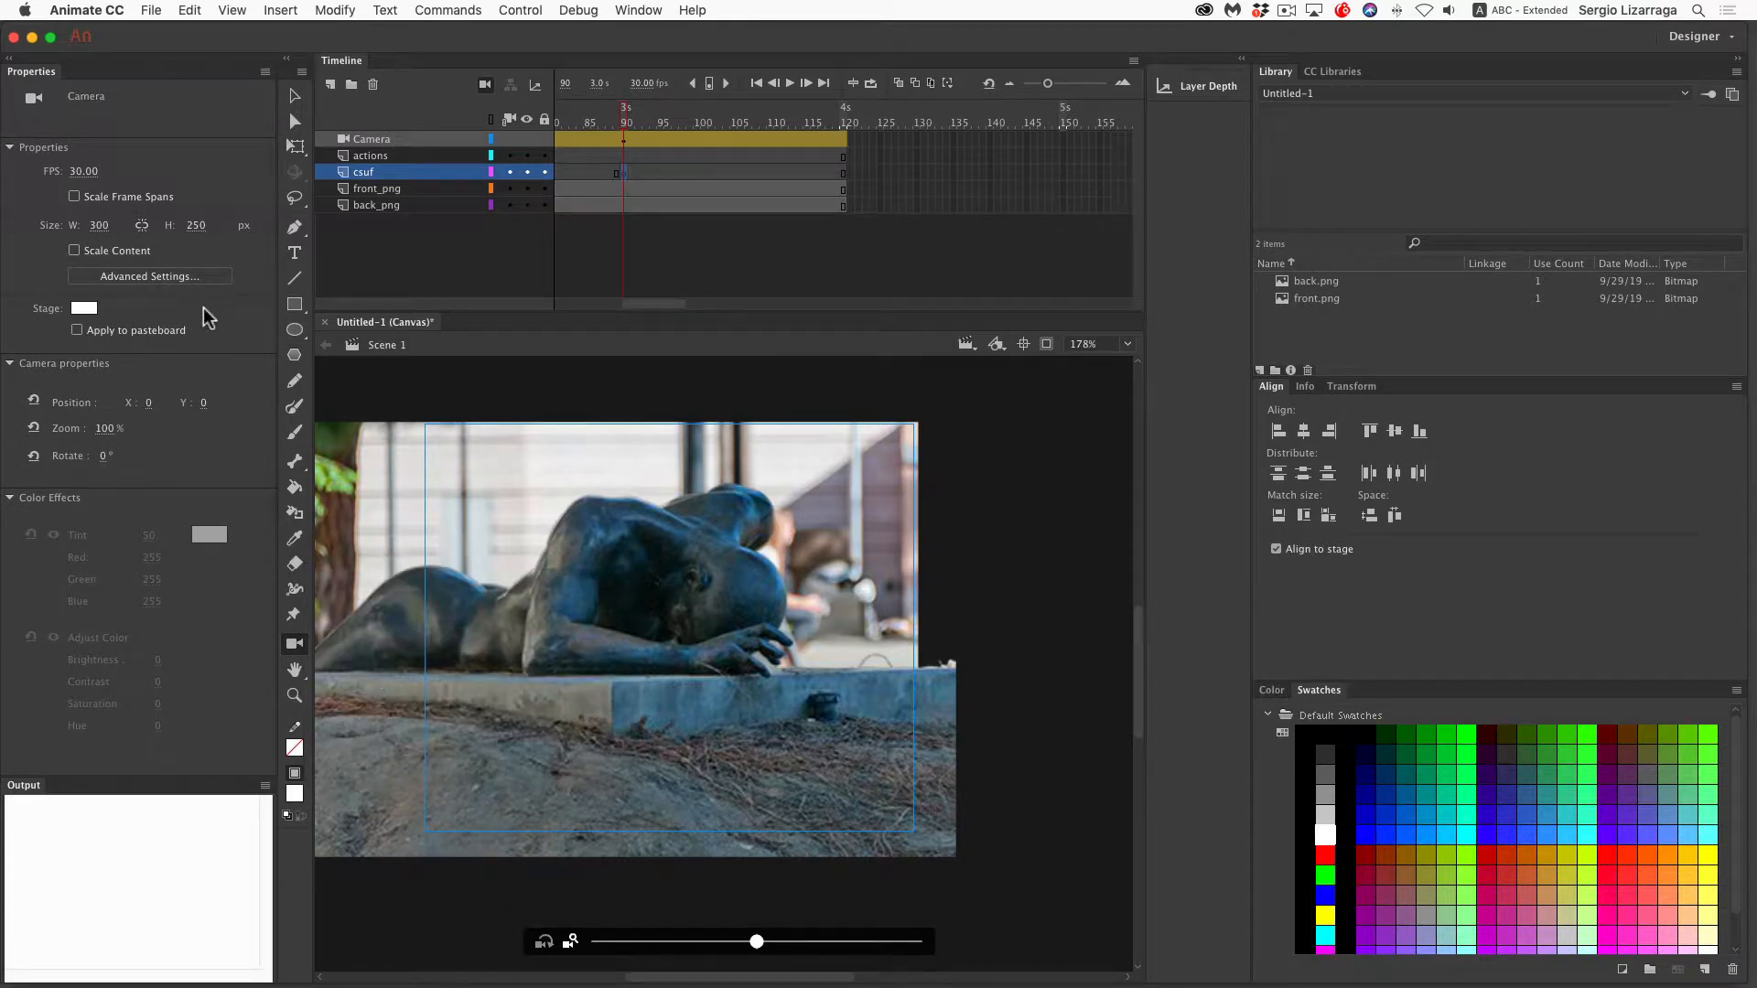
# Add the static text "CSUF" over the ground below the statue and set its font size to 60 pt
pyautogui.click(294, 253)
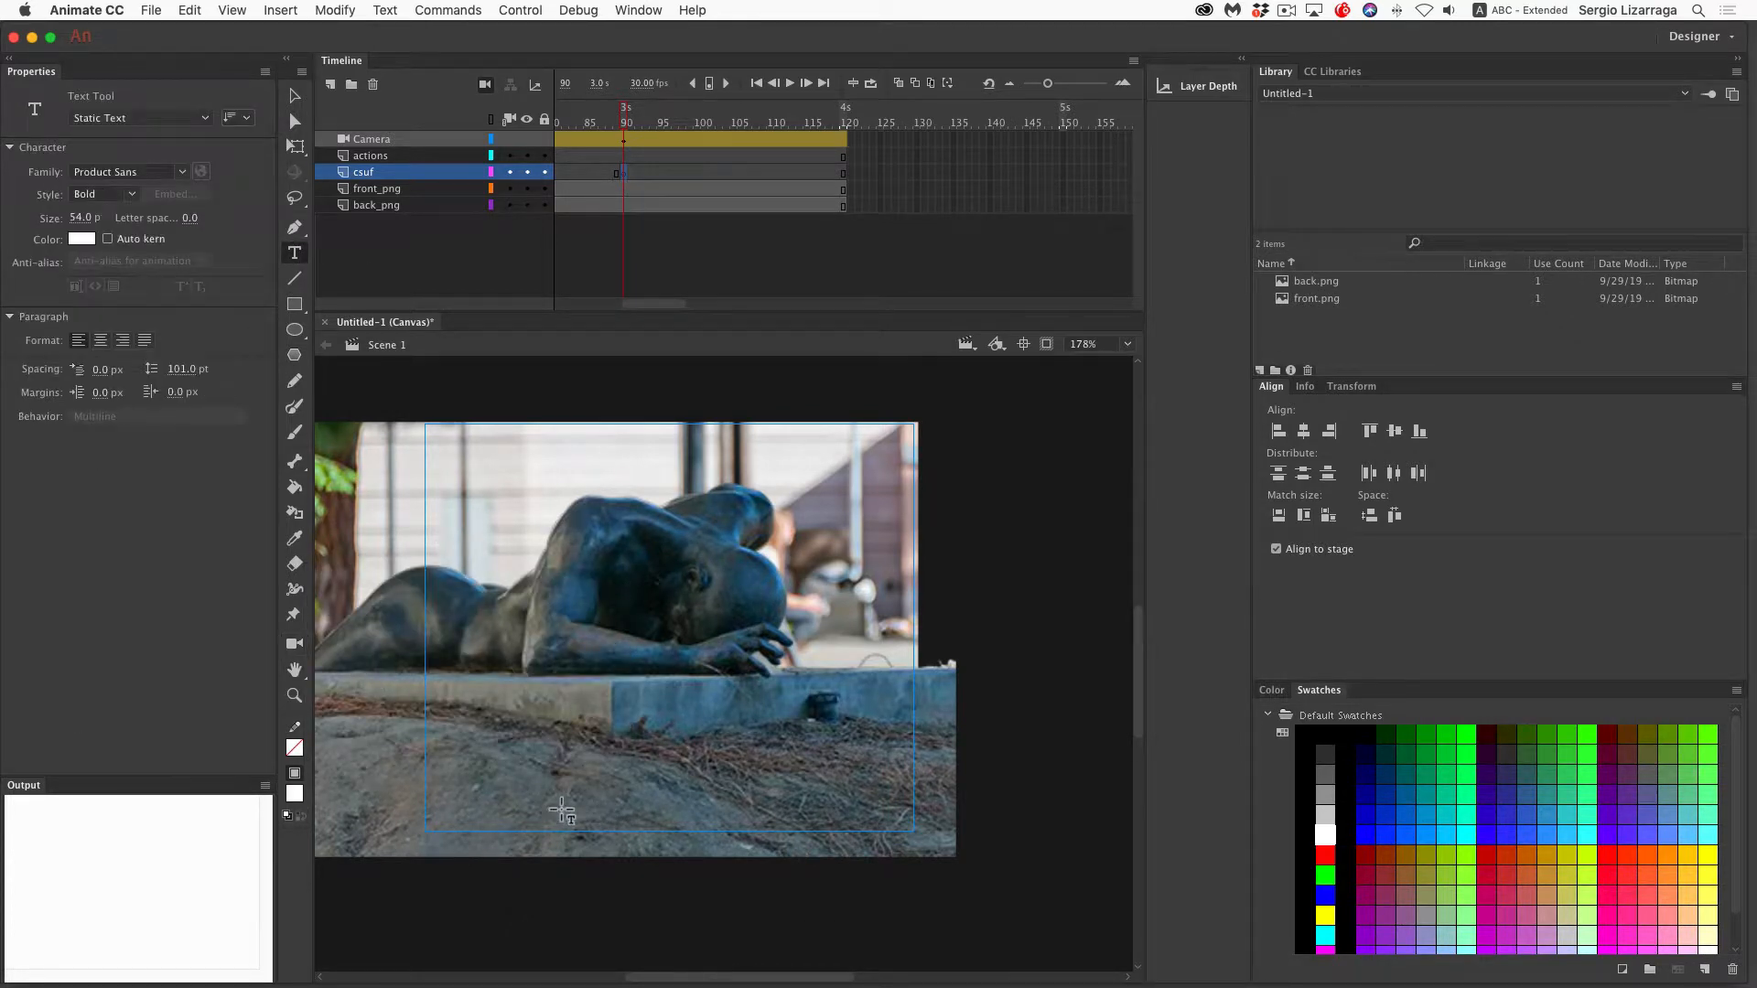
pyautogui.click(544, 808)
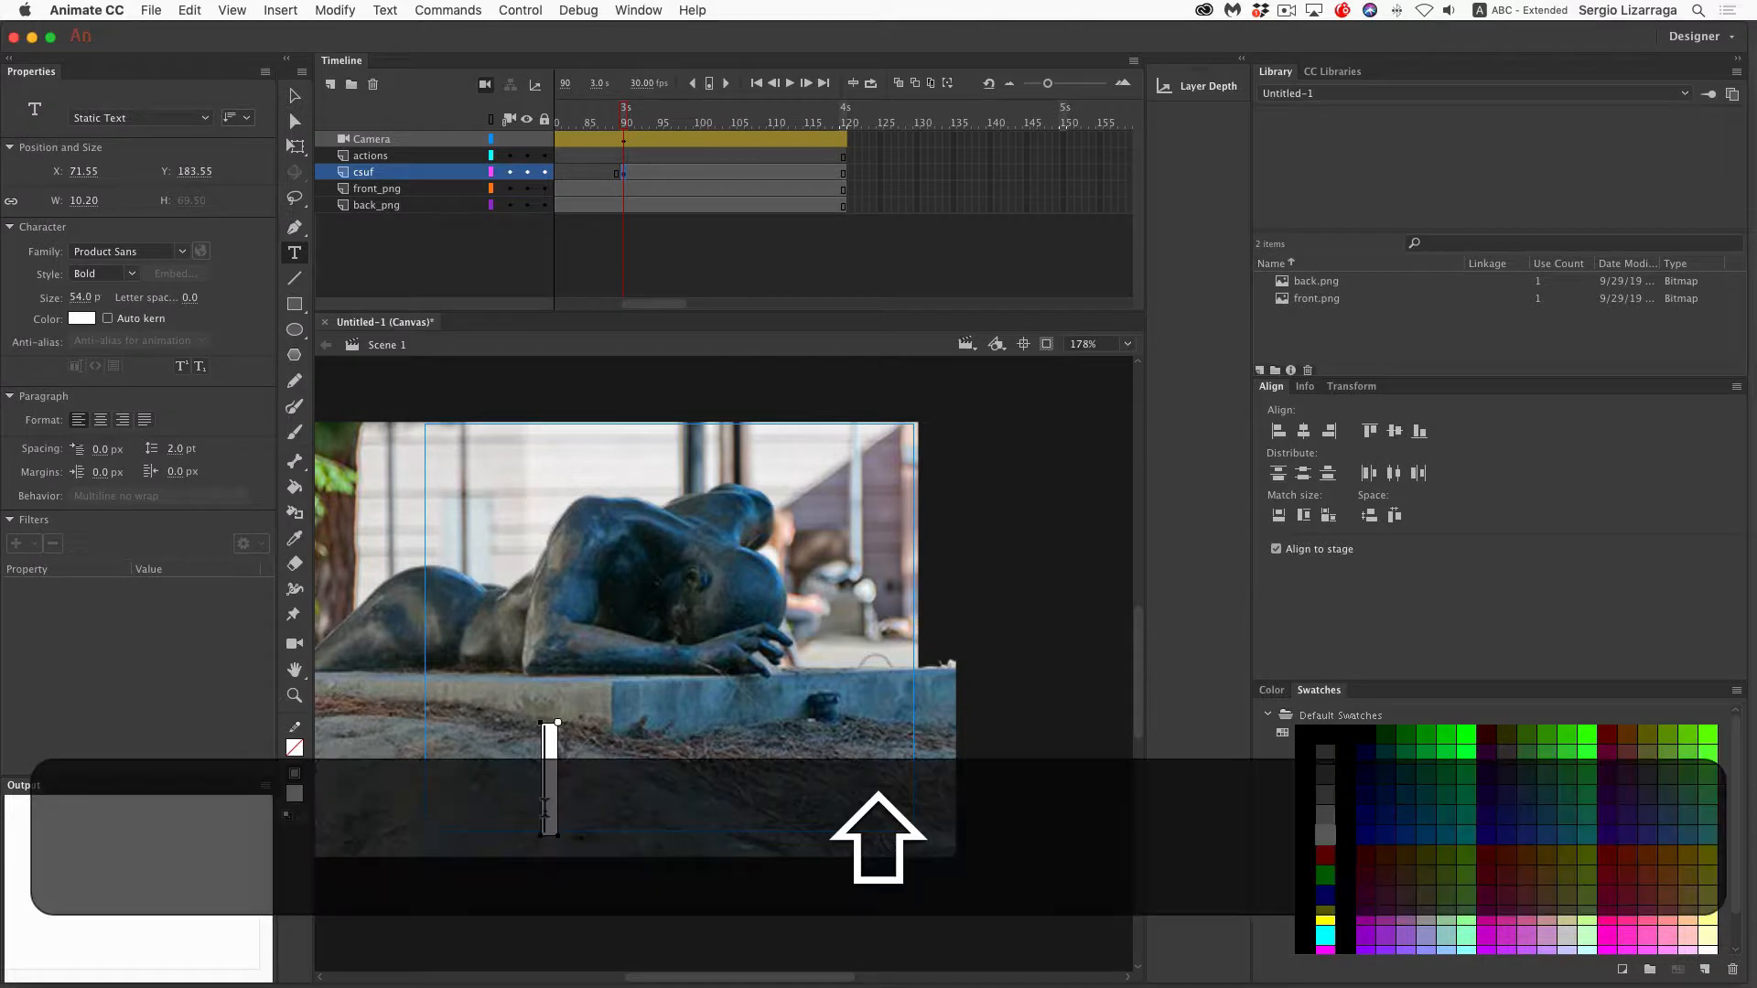
pyautogui.write('CSUF')
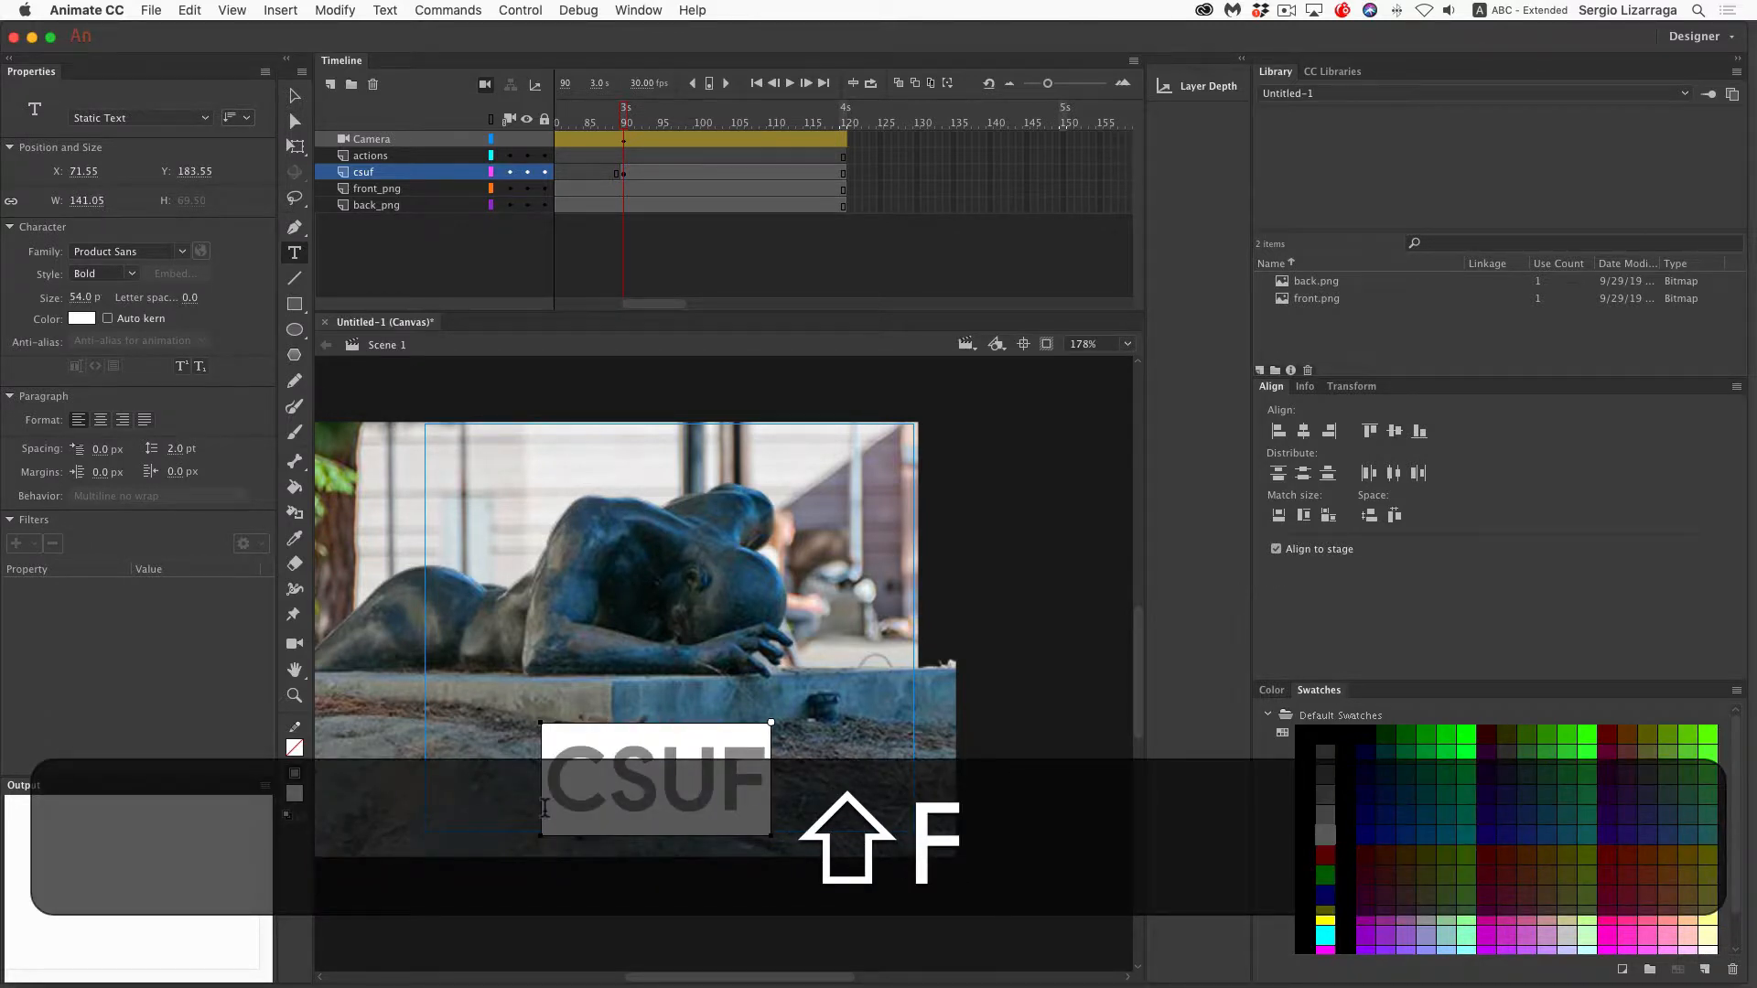
pyautogui.press('super+a')
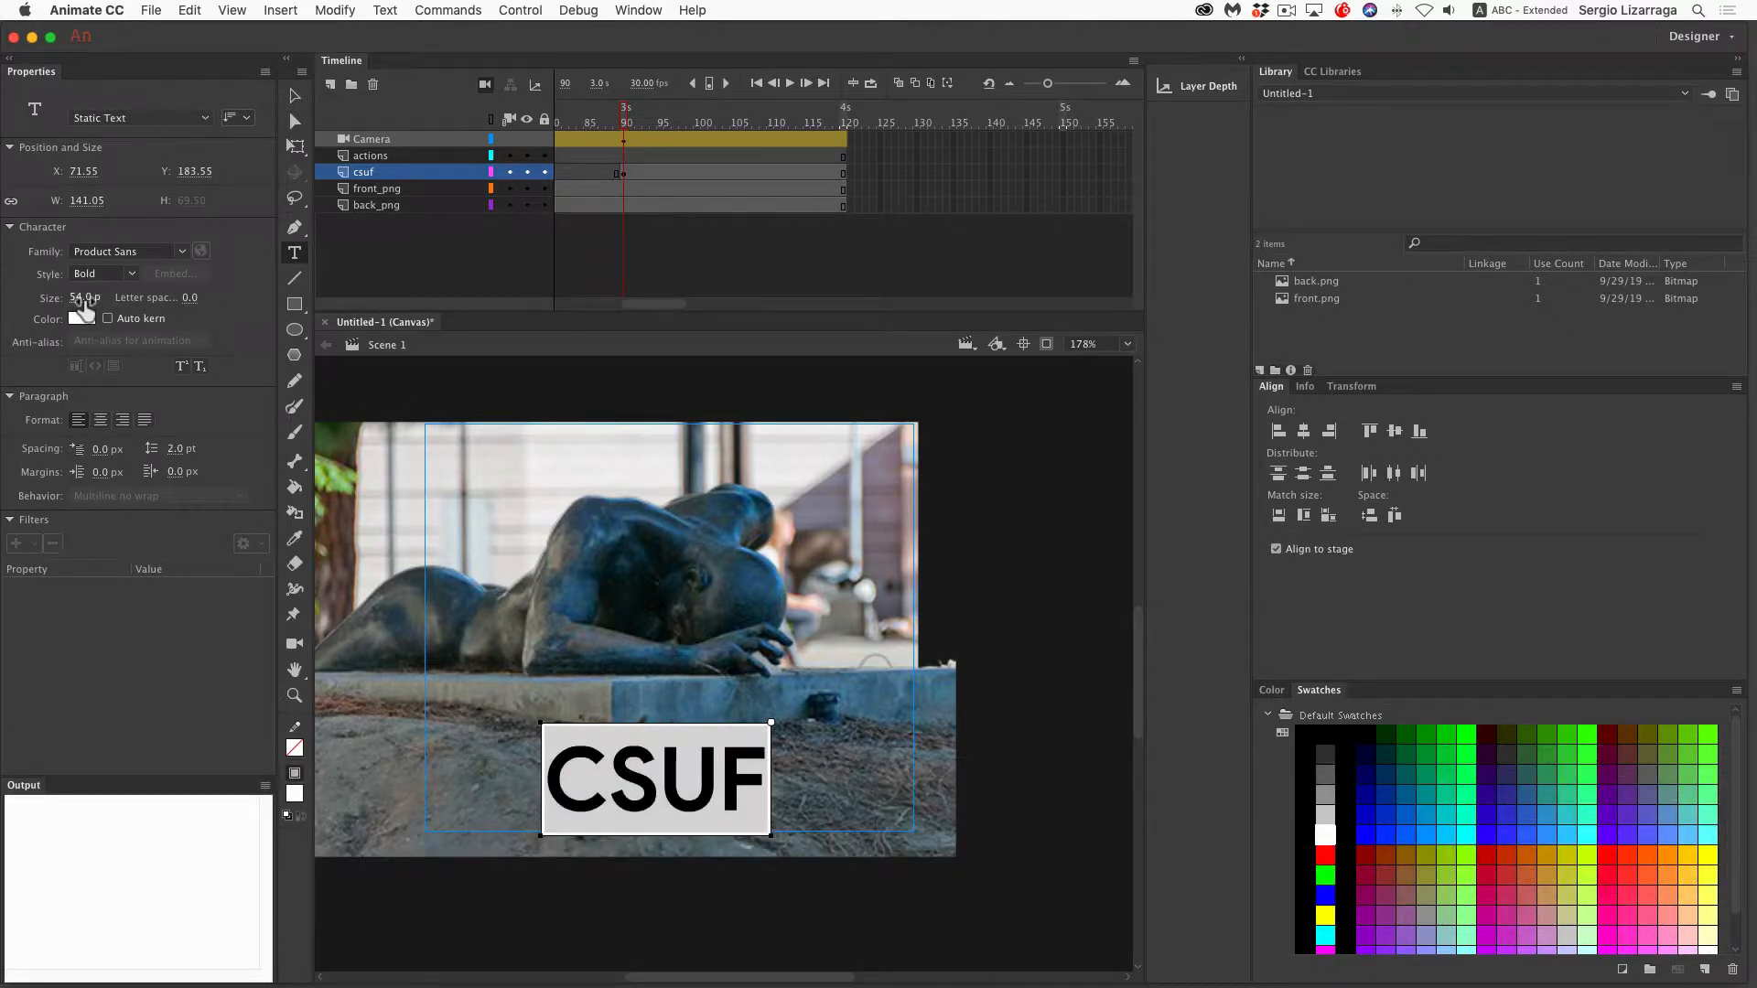
pyautogui.moveTo(83, 297); pyautogui.dragTo(99, 302)
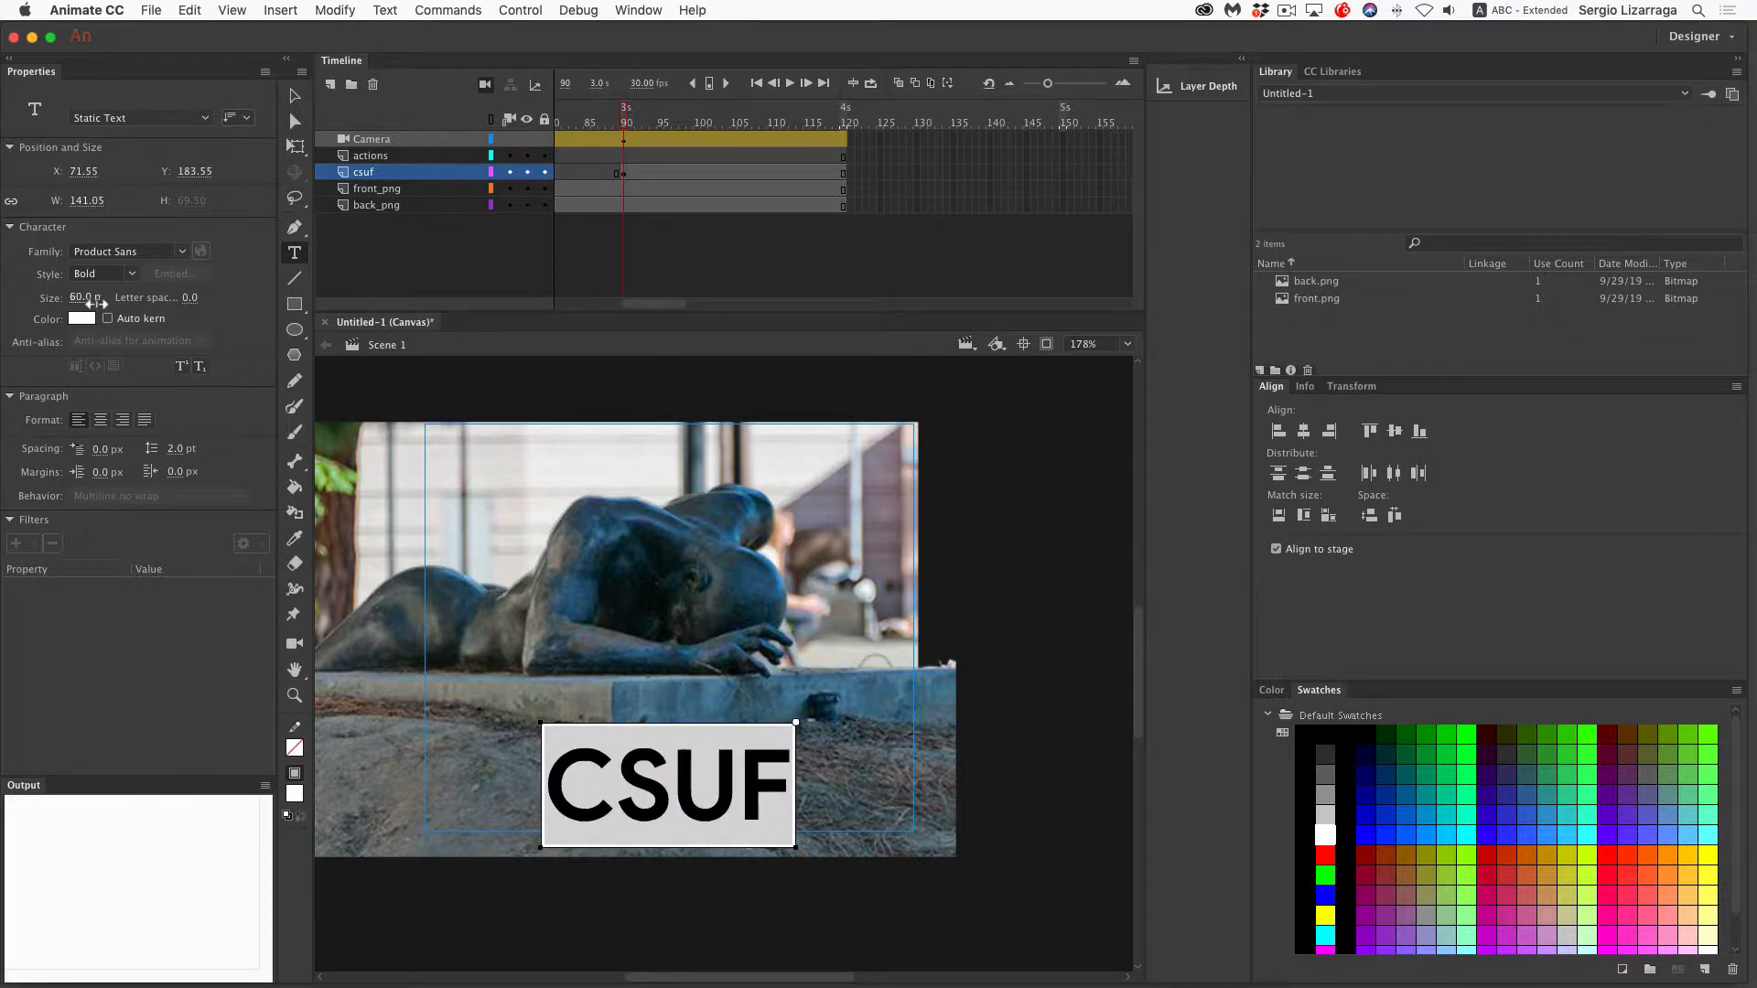
# Move the CSUF text up over the stone ledge and nudge it to X 77.05, Y 159.40
pyautogui.click(295, 96)
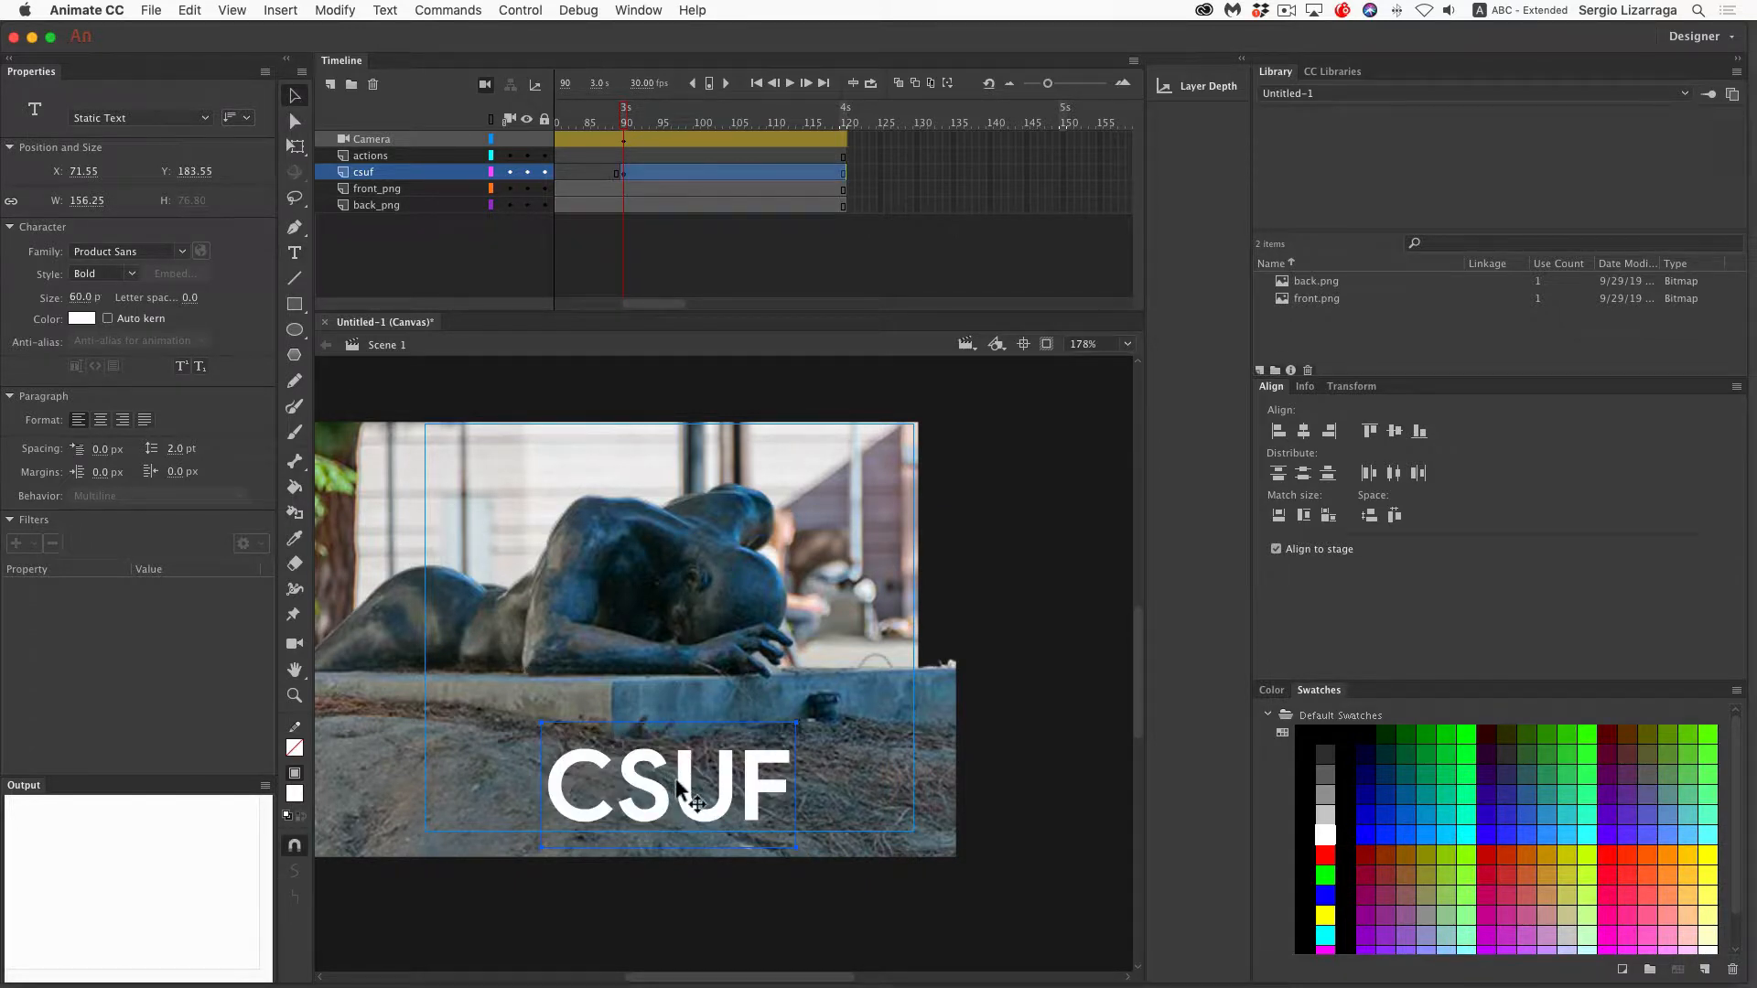
pyautogui.moveTo(686, 796); pyautogui.dragTo(687, 755)
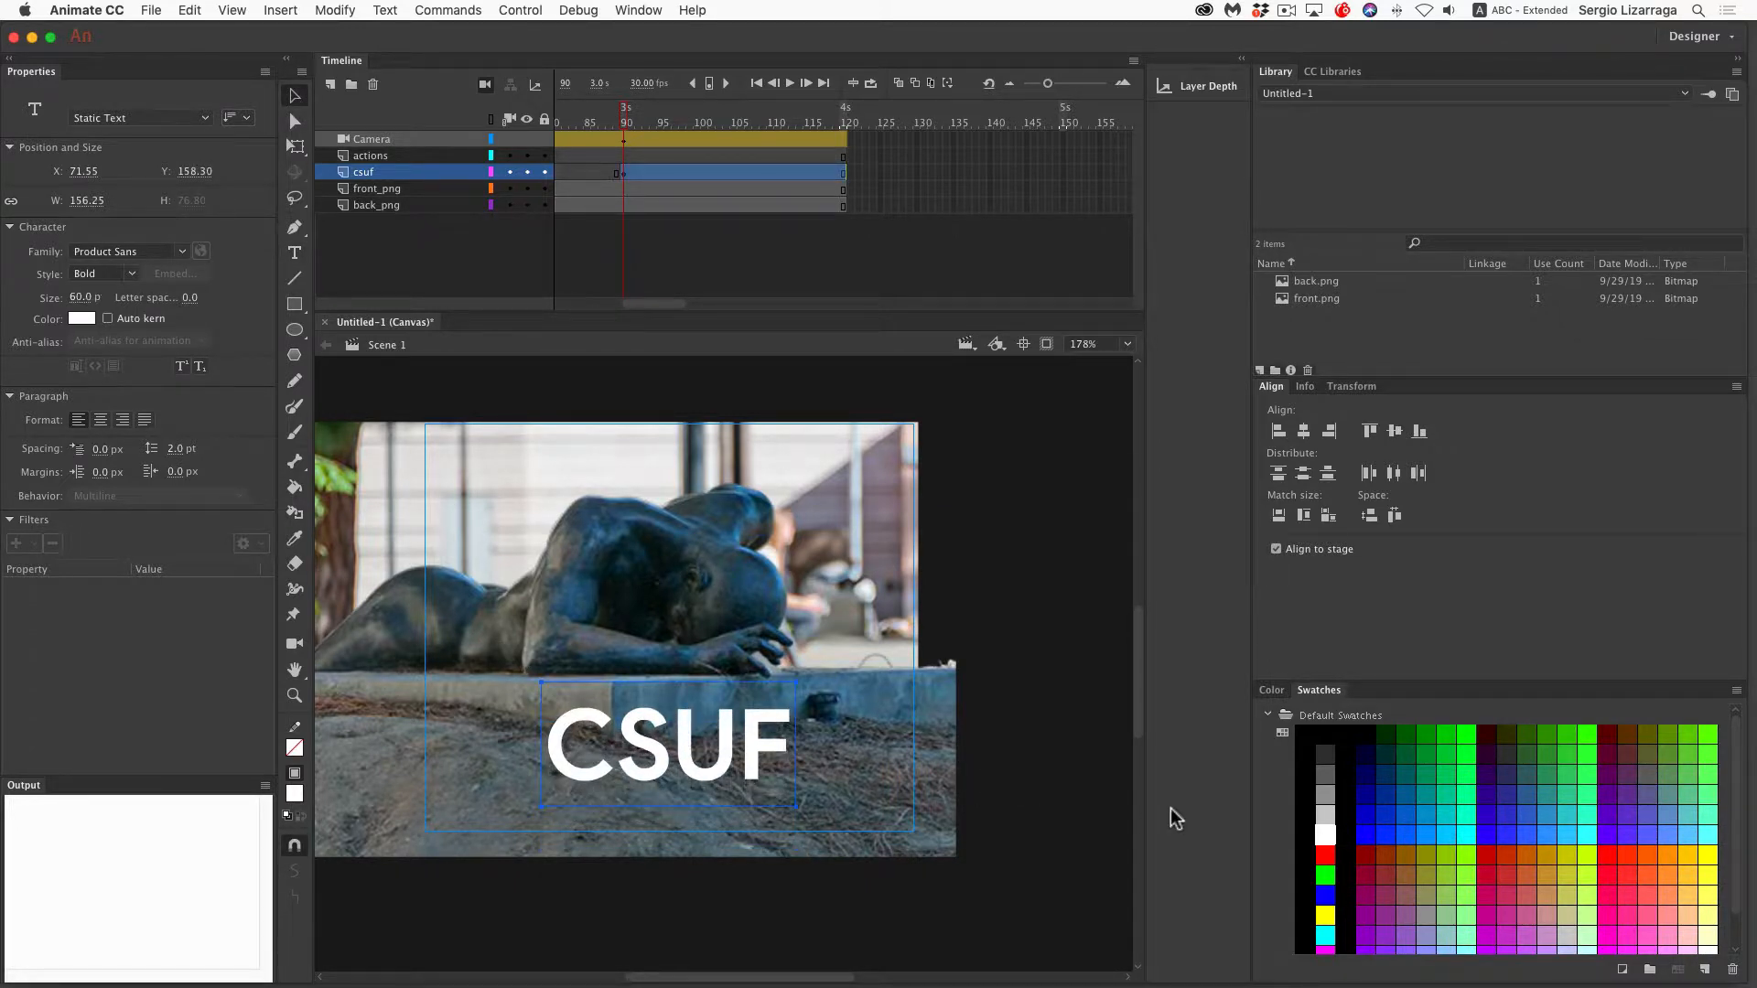
pyautogui.press('Up')
pyautogui.press('Right')
pyautogui.press('Right')
pyautogui.press('Right')
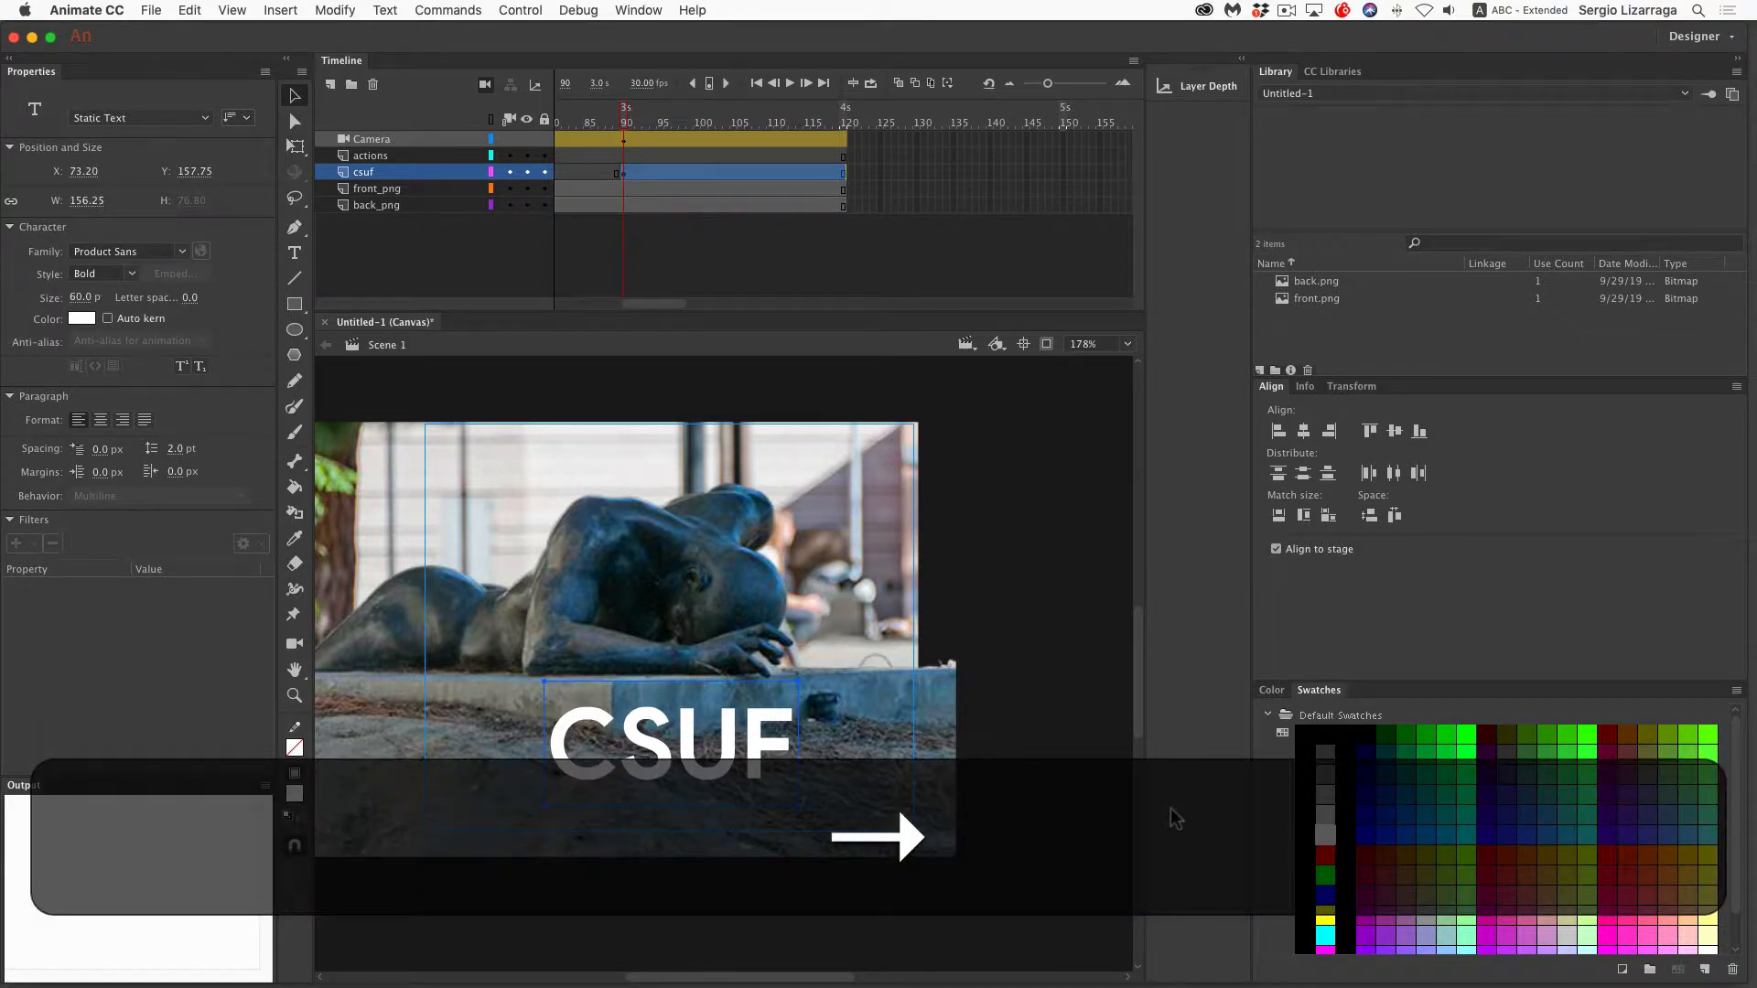
pyautogui.press('Right')
pyautogui.press('Right')
pyautogui.press('Down')
pyautogui.press('Down')
pyautogui.press('Down')
pyautogui.press('Right')
pyautogui.press('Right')
pyautogui.press('Right')
pyautogui.press('Right')
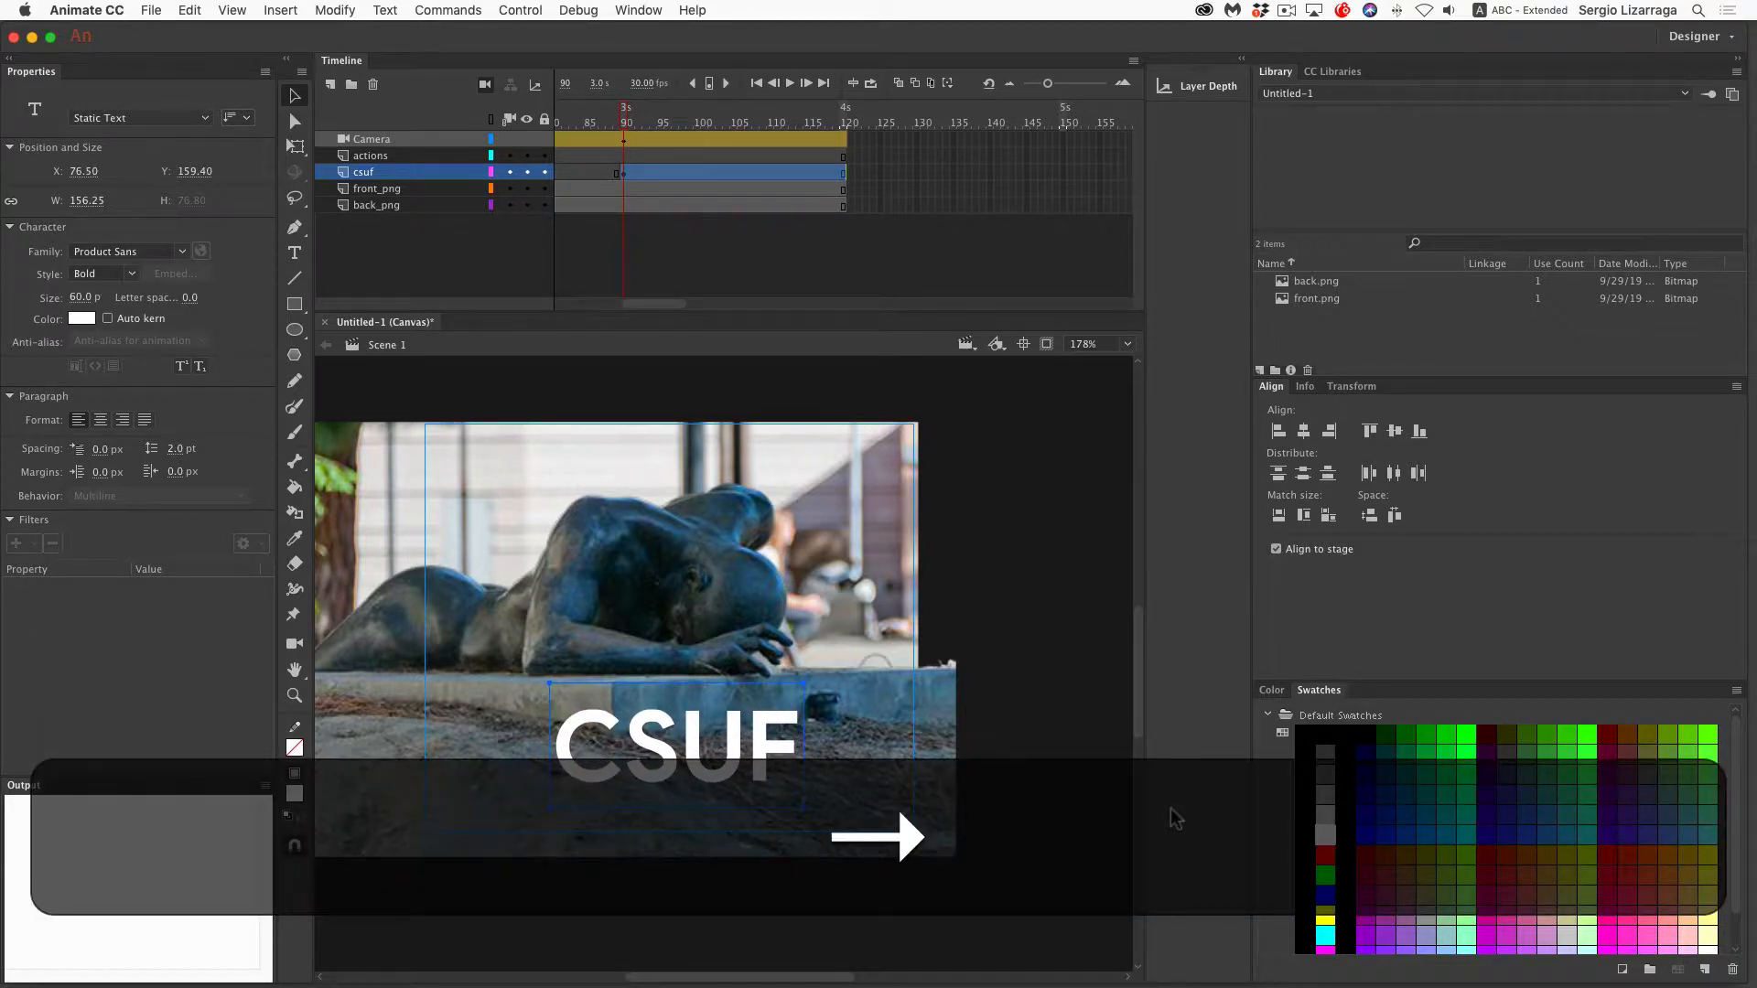
pyautogui.press('Right')
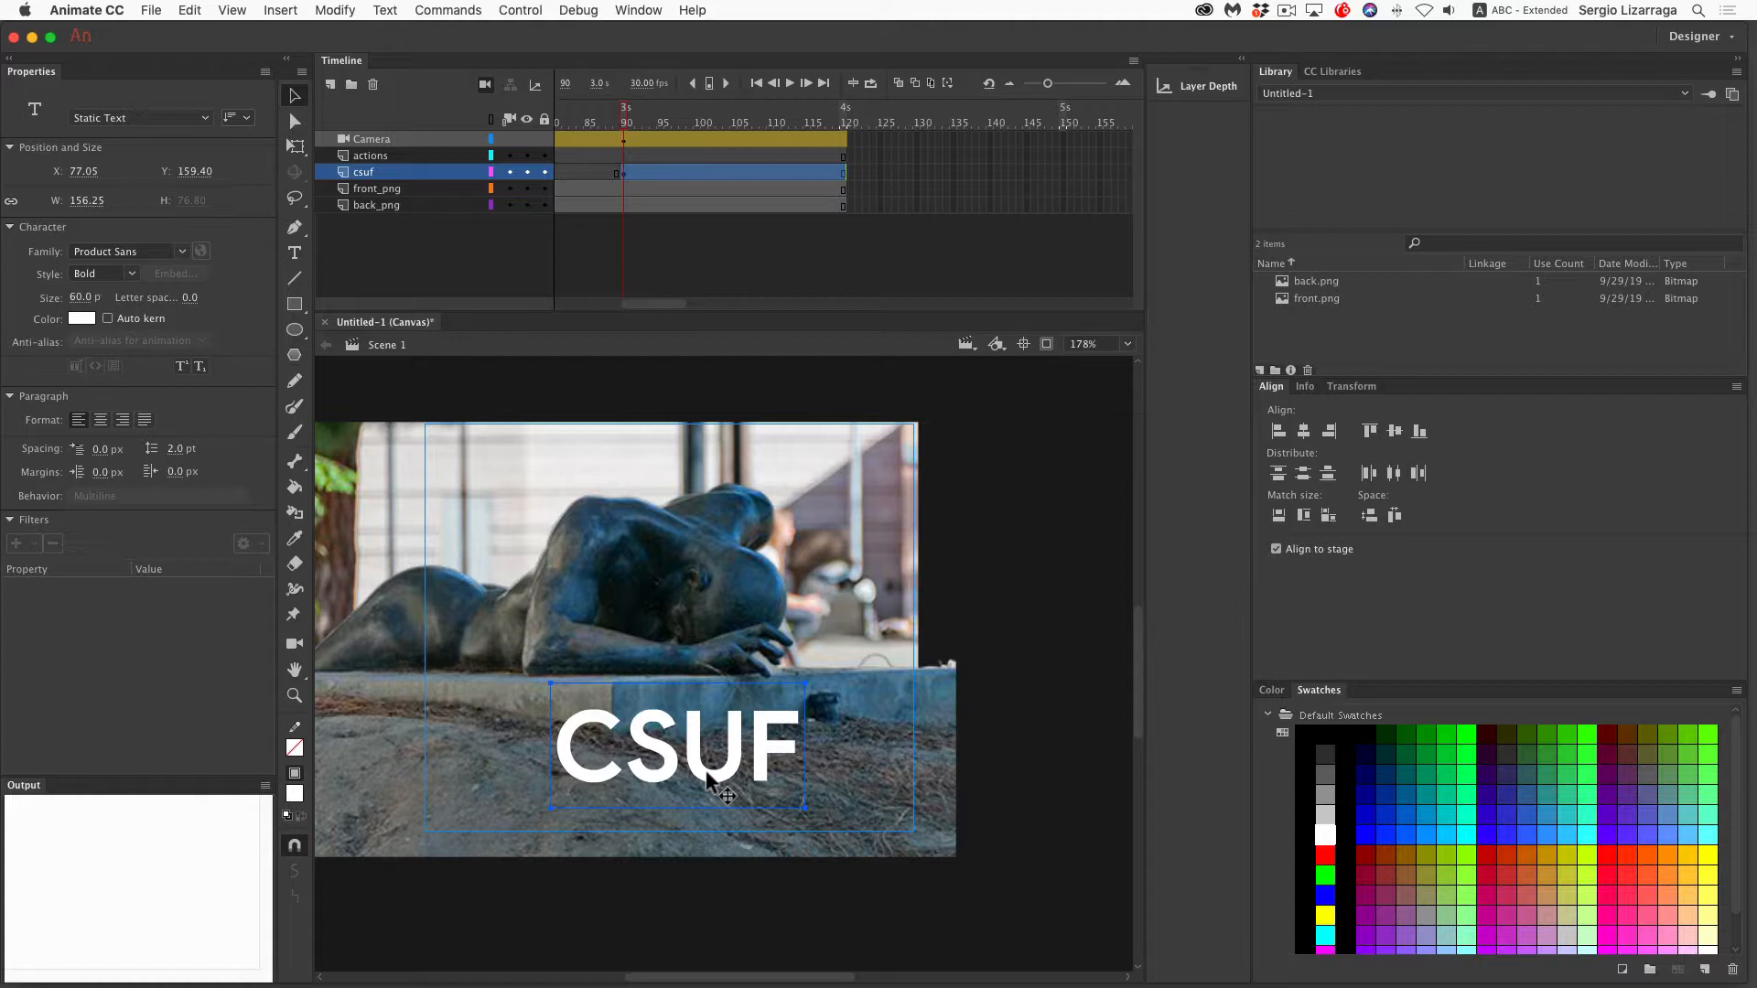
# Break the CSUF text apart into individual letters and again into plain vector shapes
pyautogui.press('super')
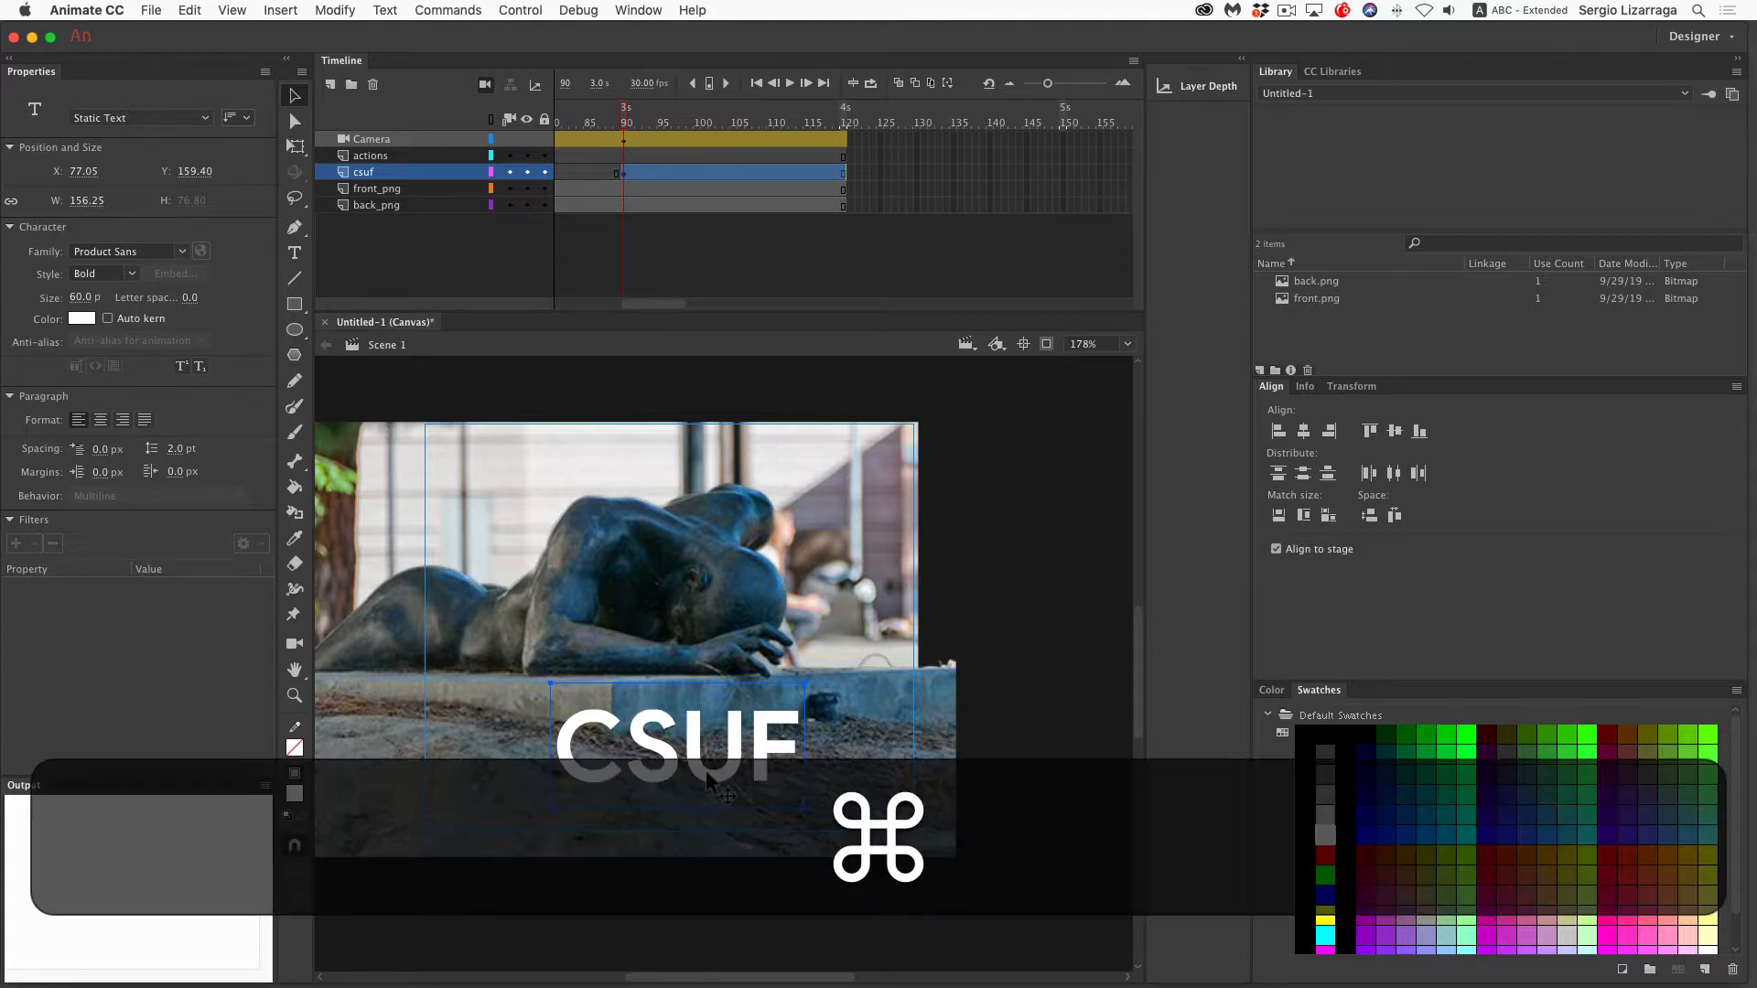
pyautogui.press('super+b')
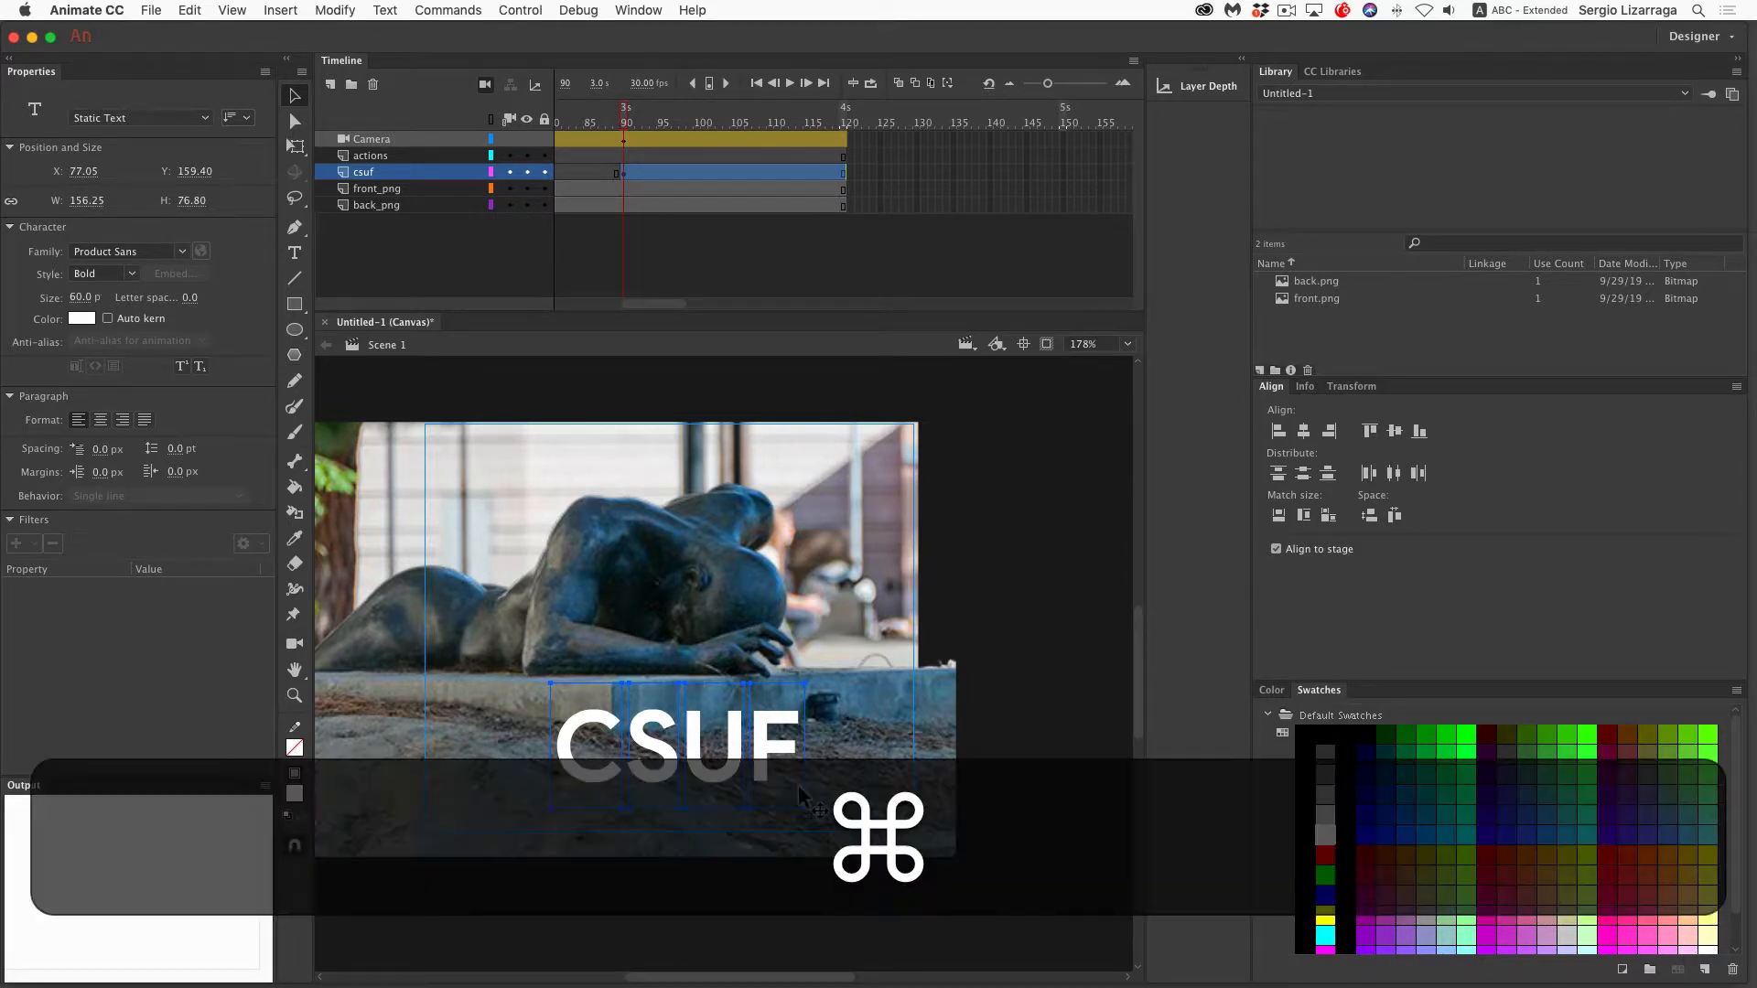
pyautogui.press('super+b')
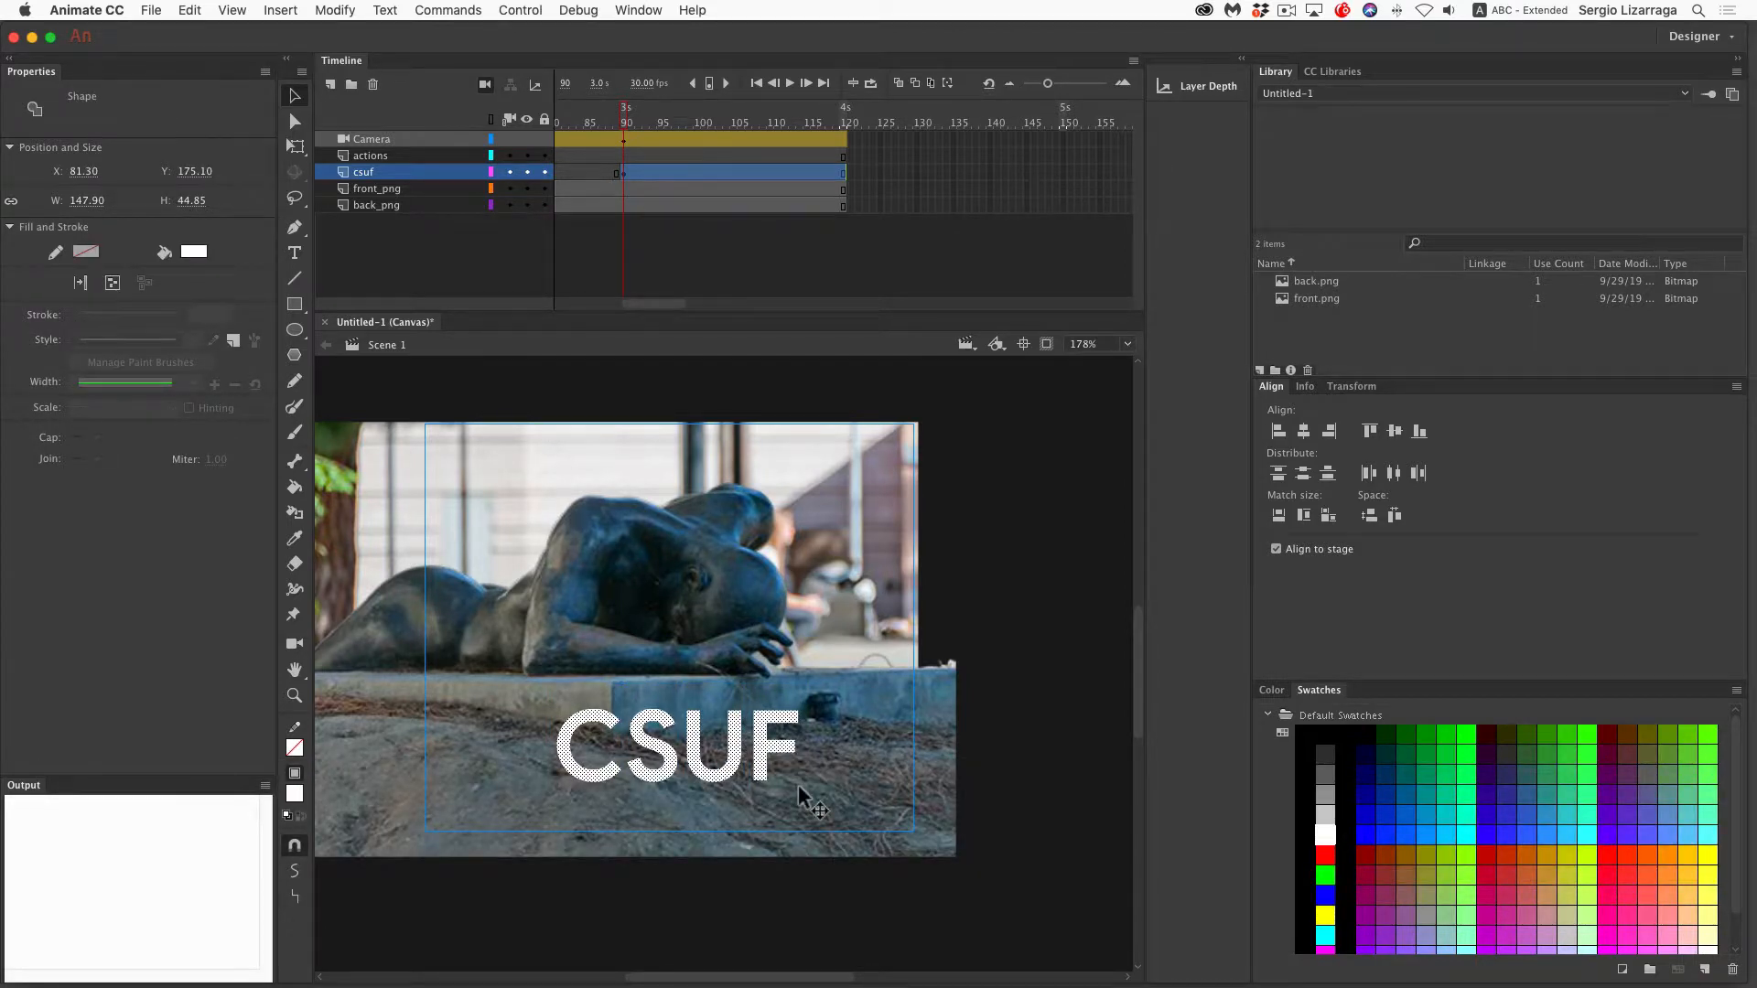
# Convert the CSUF letter shapes to a Movie Clip symbol named CSUF MC
pyautogui.press('F8')
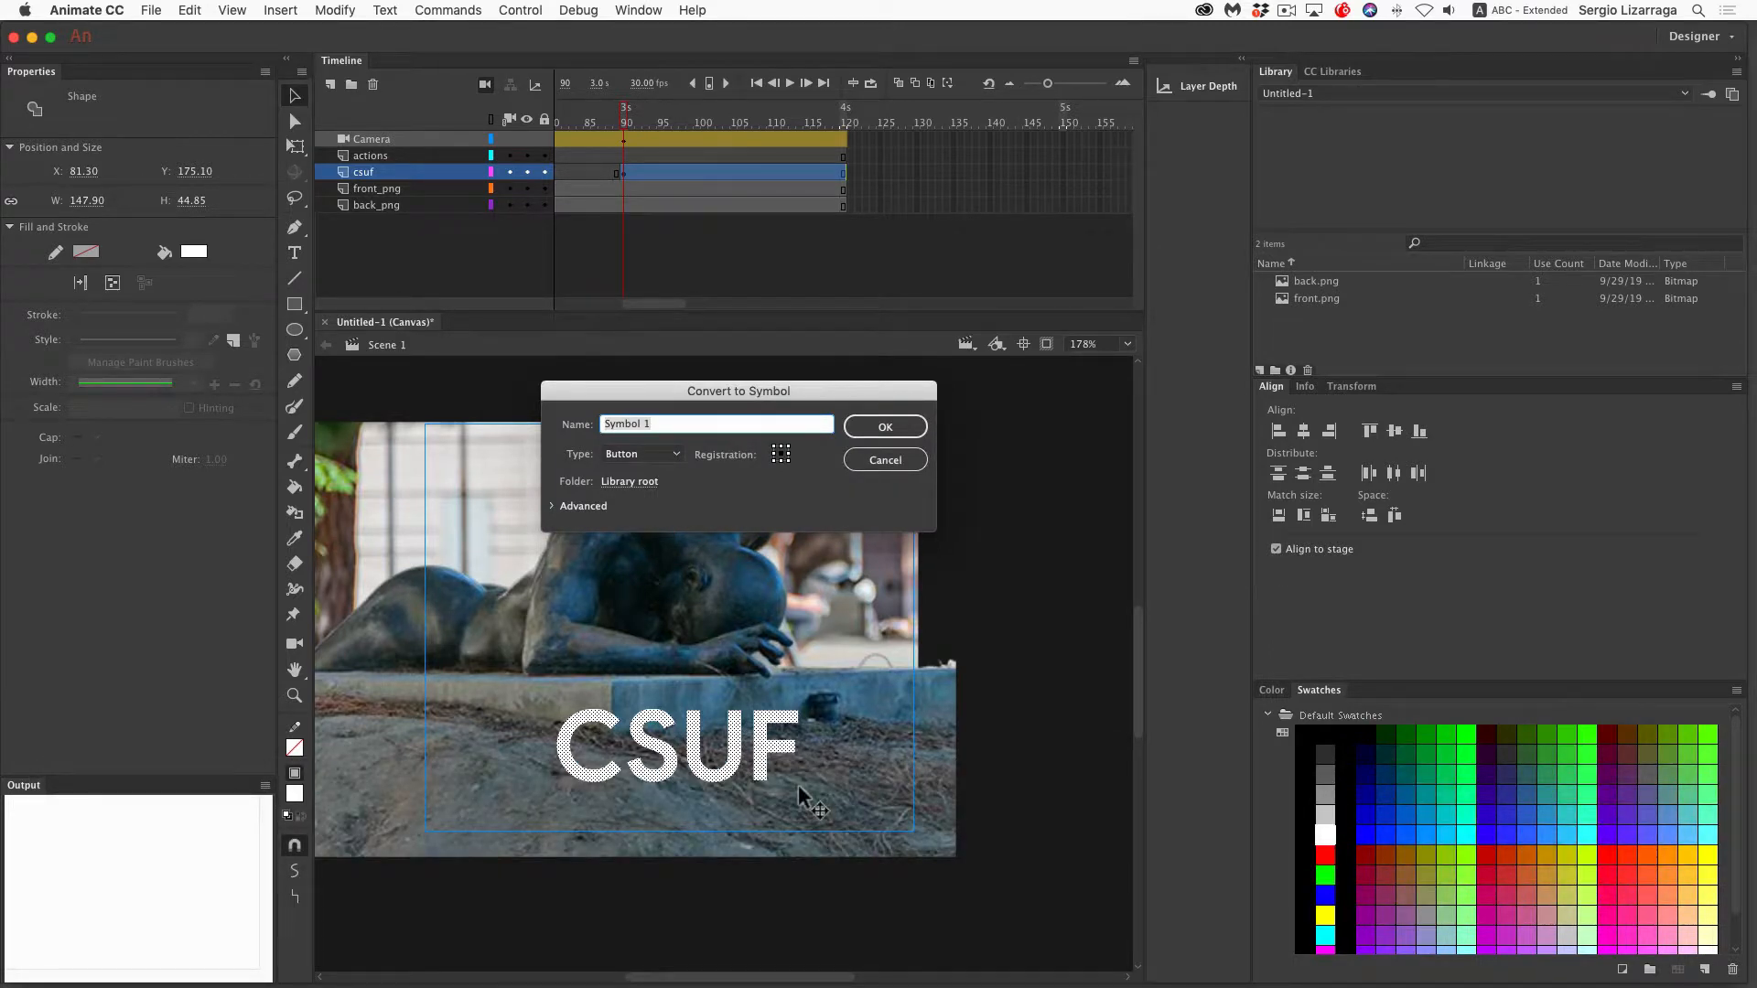
pyautogui.write('CSUF')
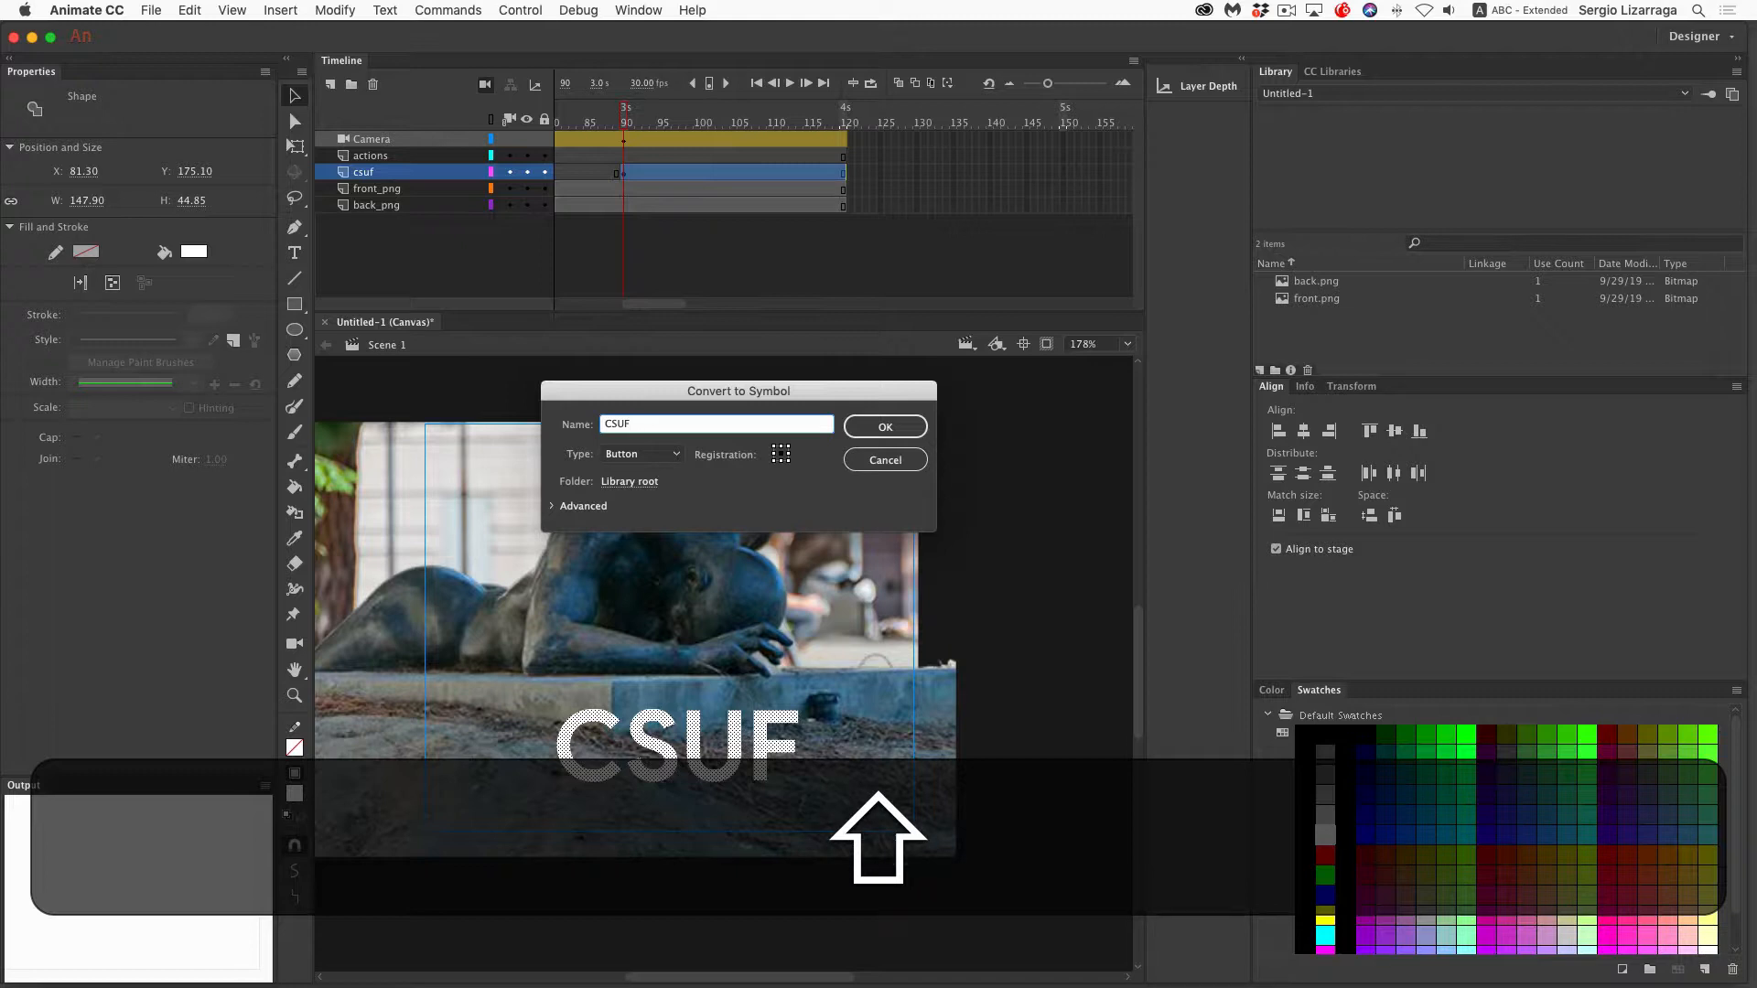
pyautogui.write(' MC')
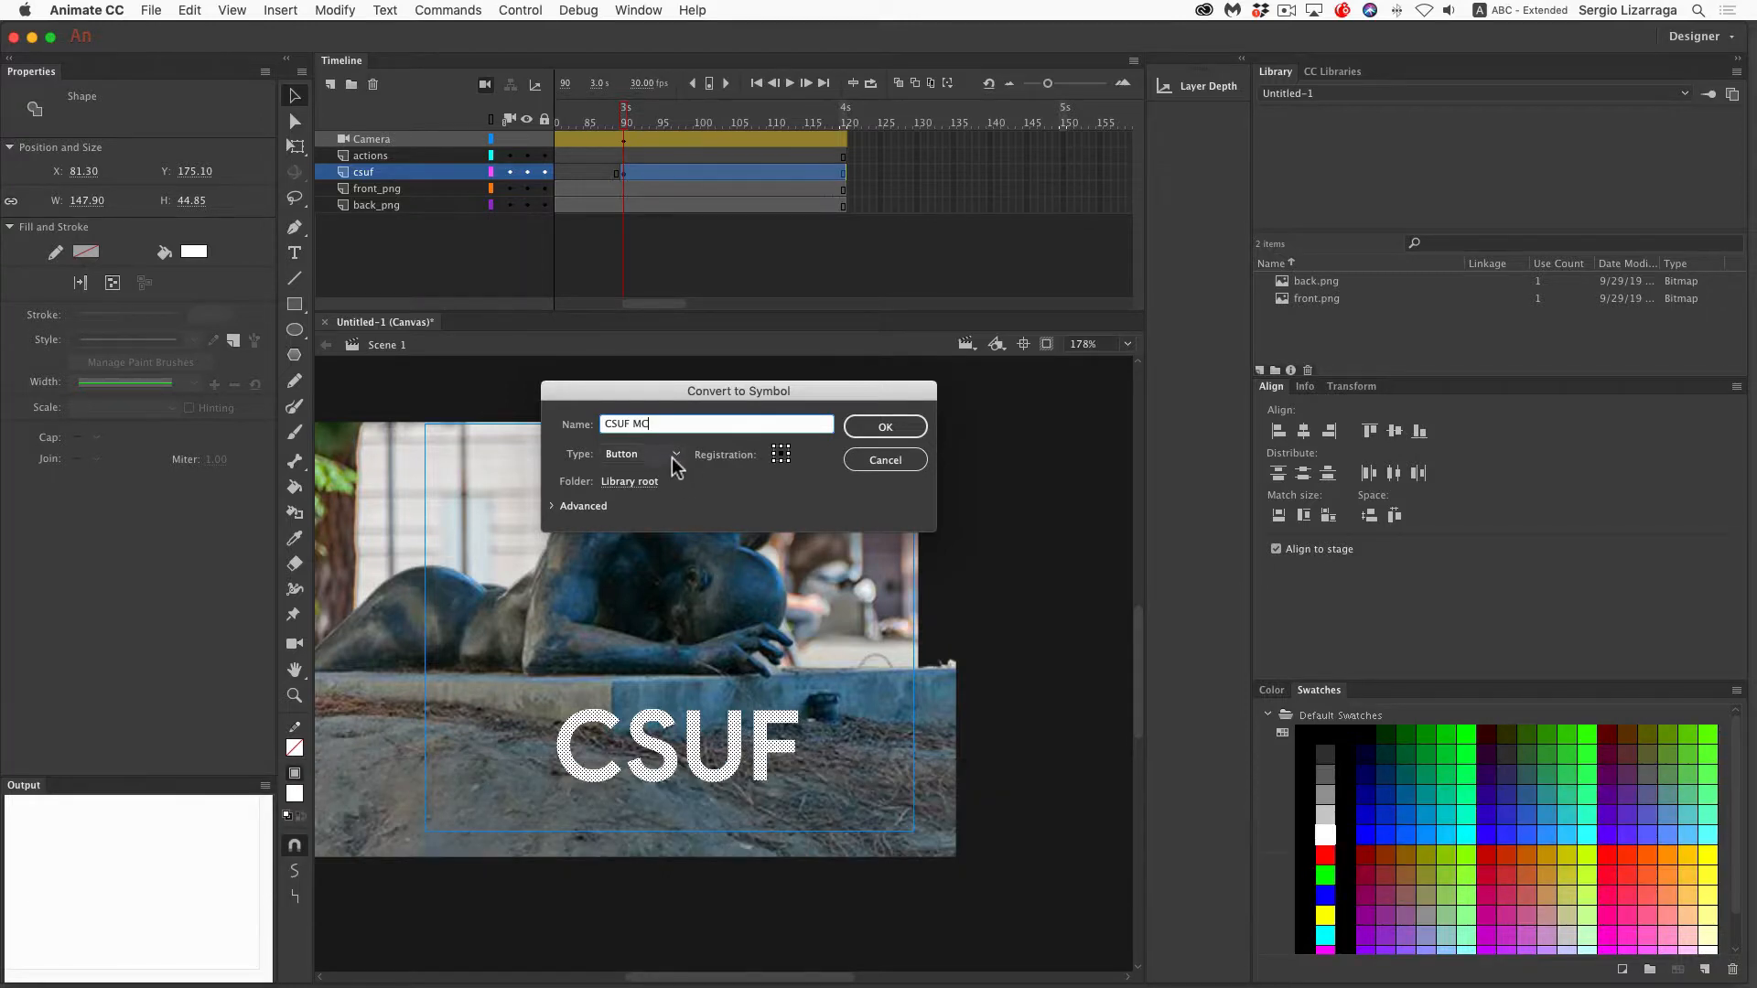
pyautogui.click(675, 455)
pyautogui.click(660, 475)
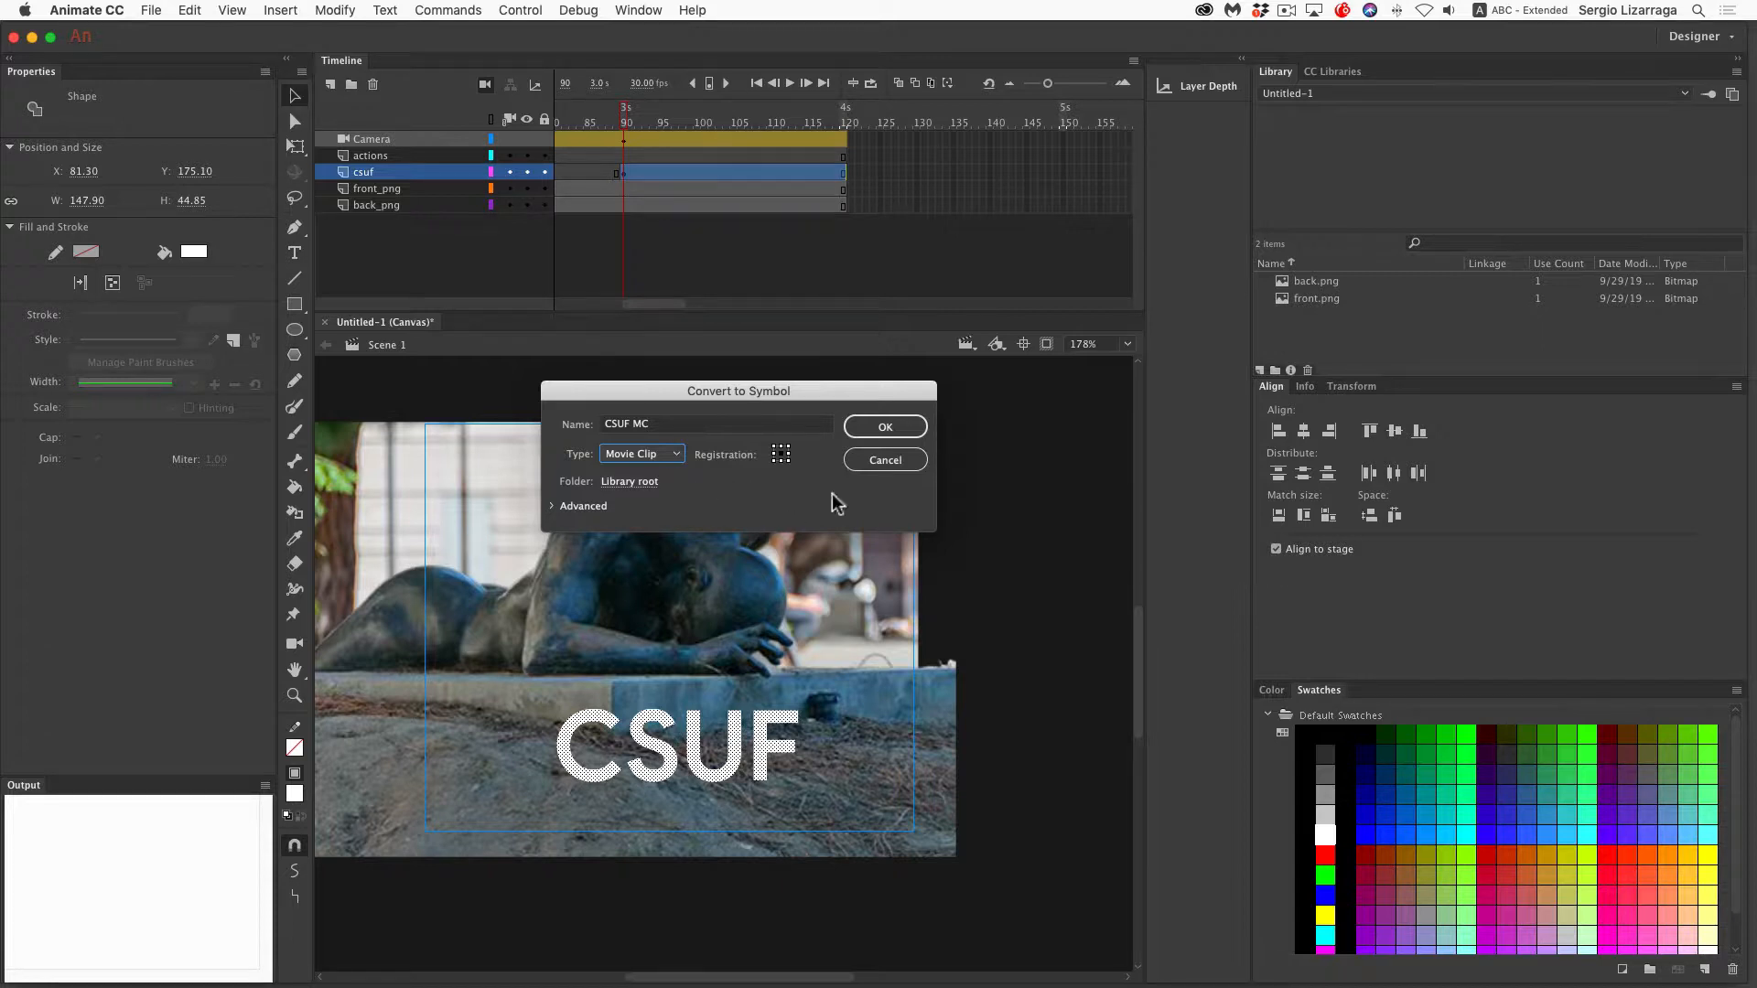
pyautogui.click(884, 430)
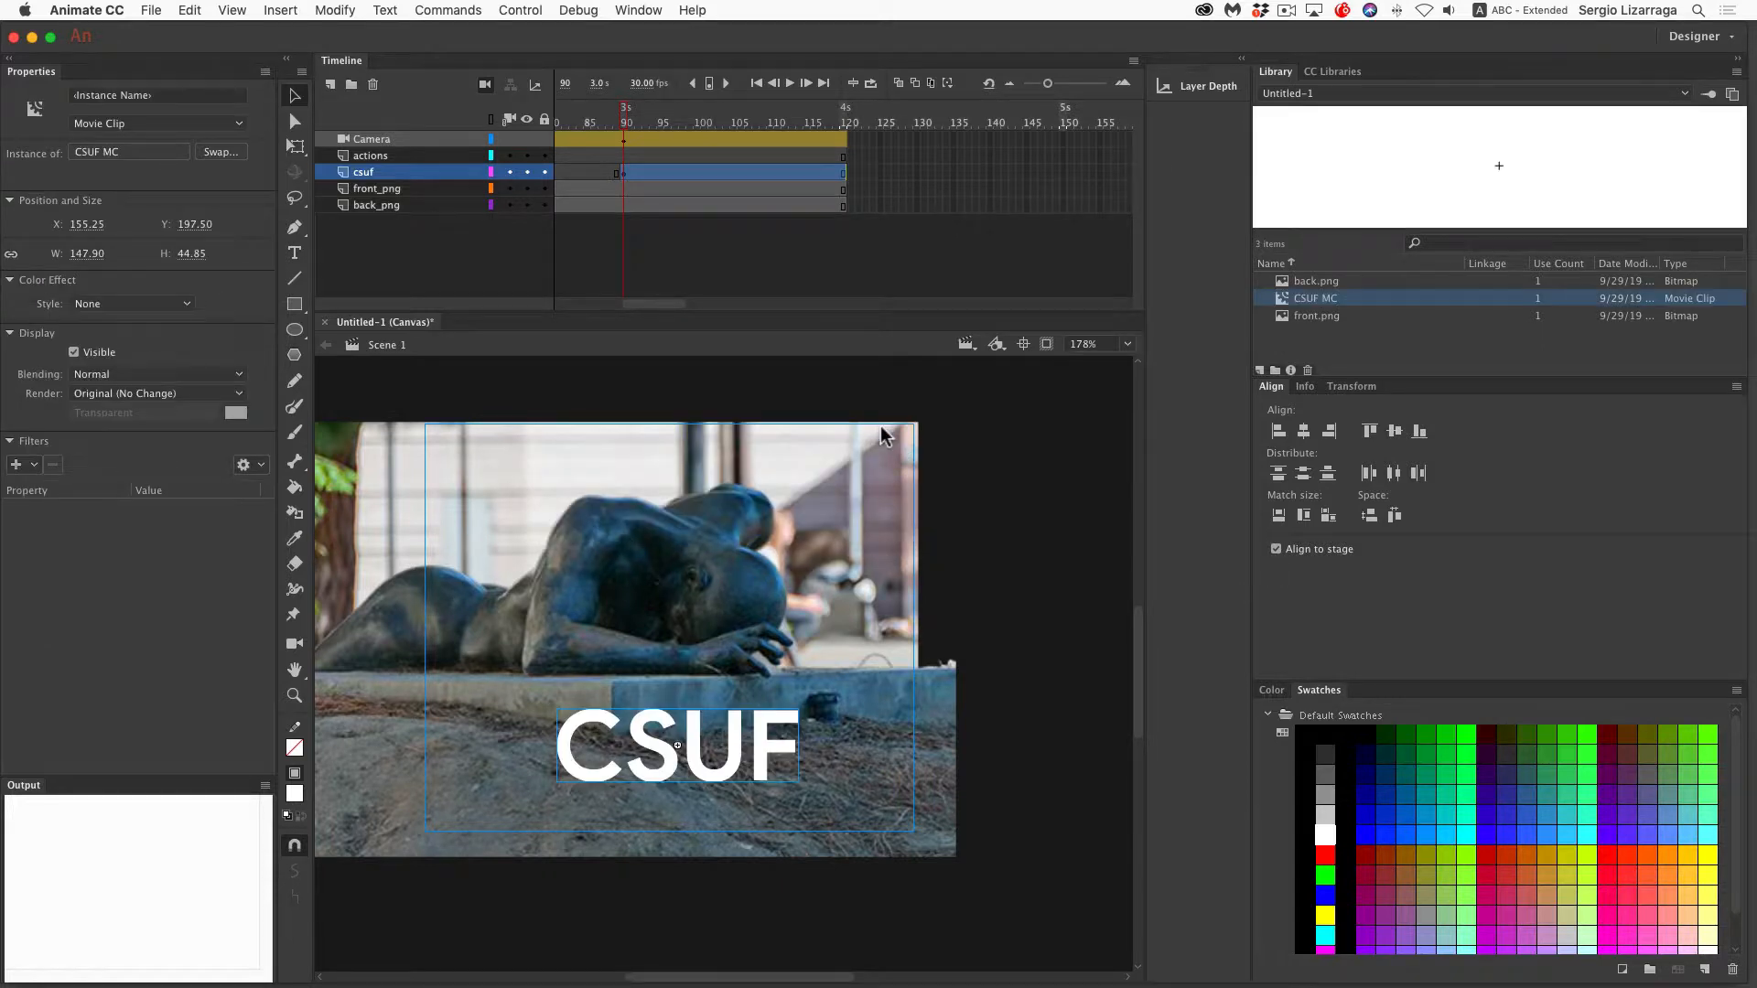
pyautogui.click(842, 173)
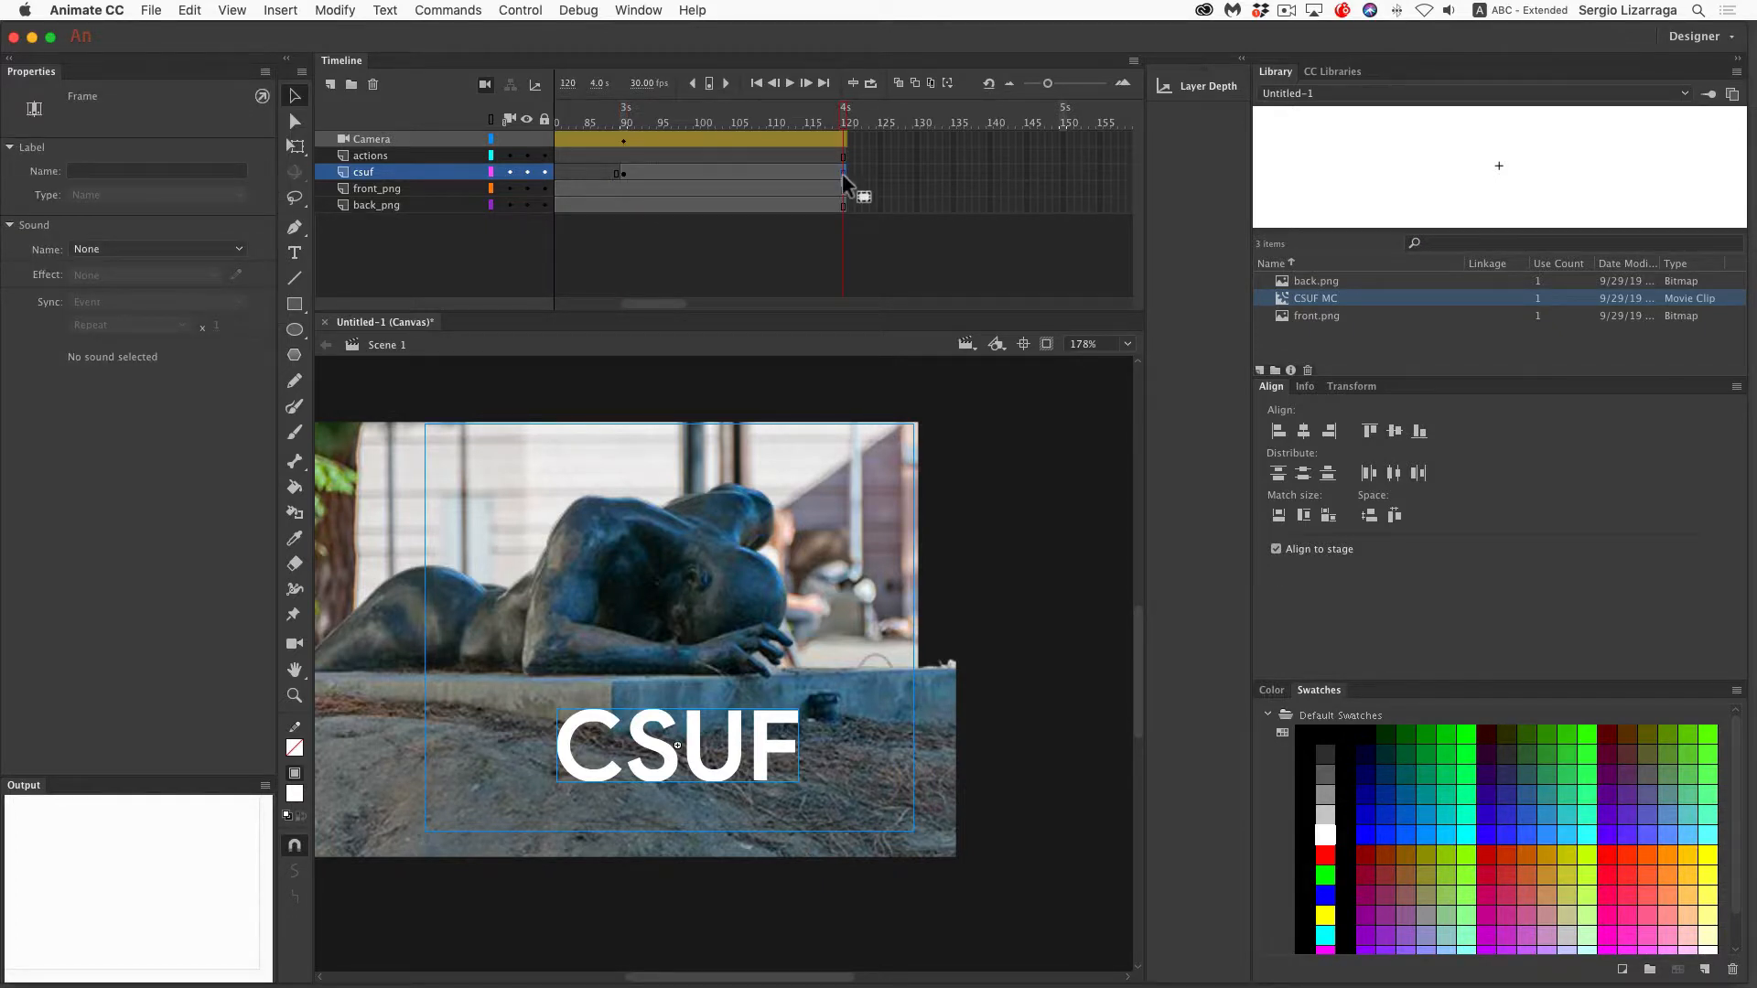
pyautogui.press('F6')
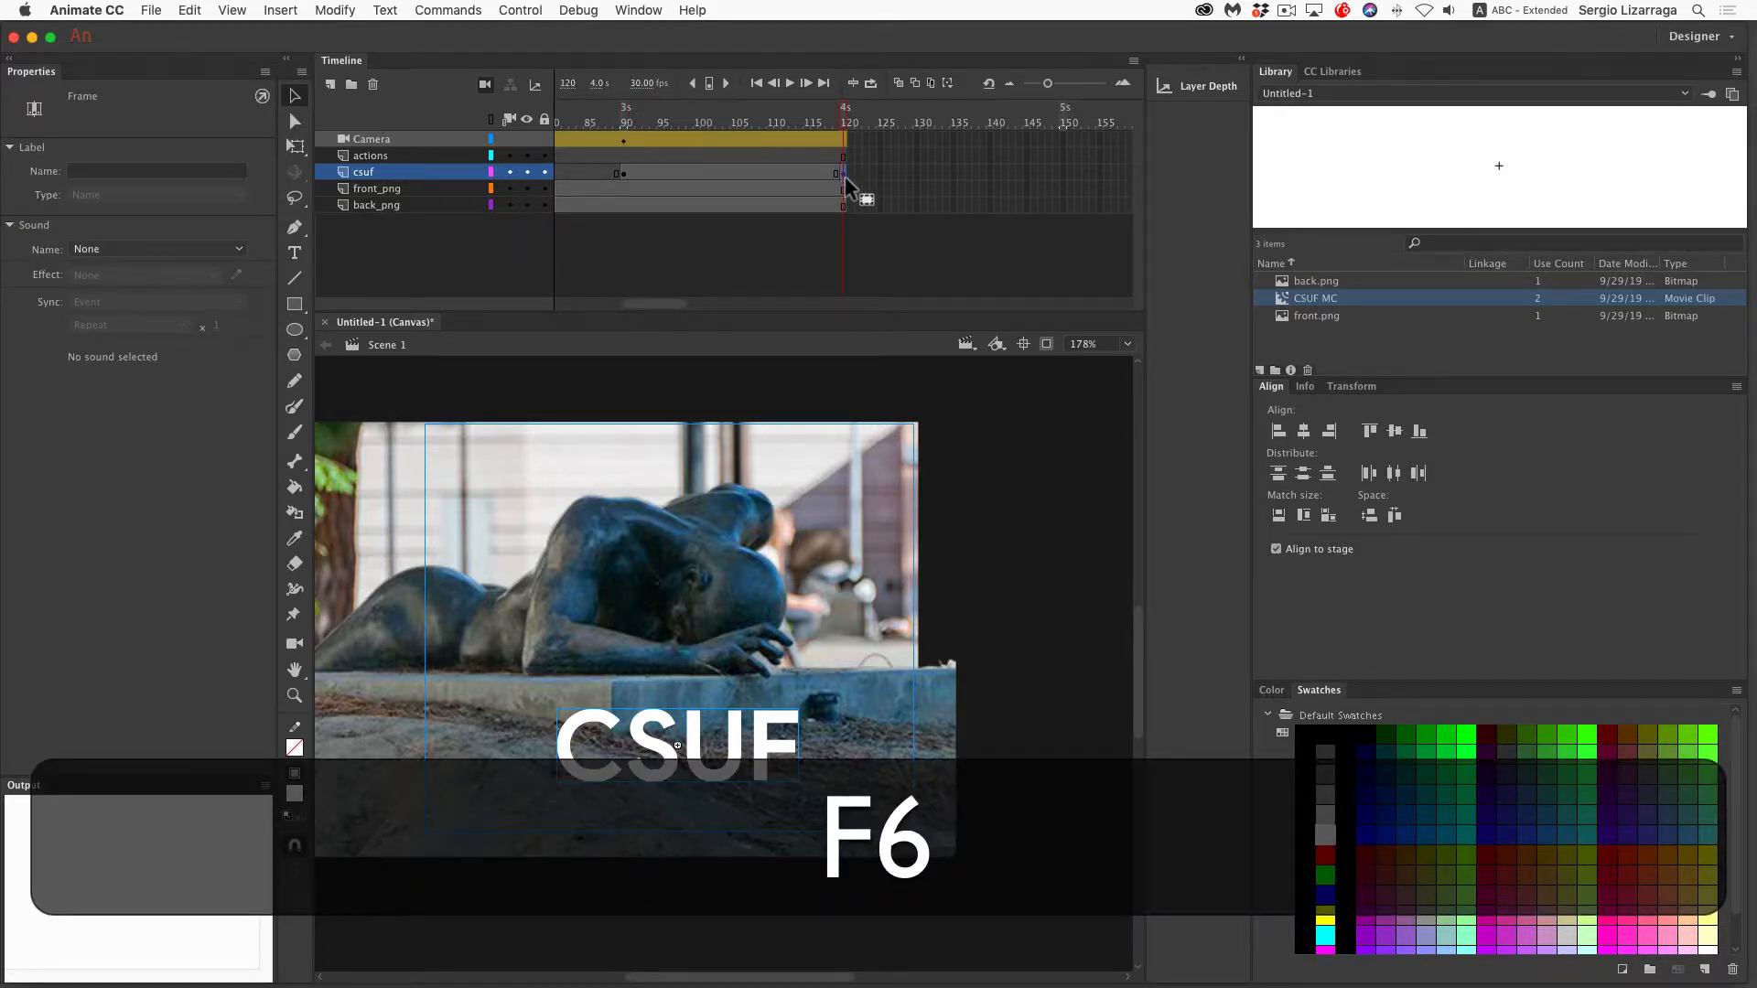
pyautogui.press('super+z')
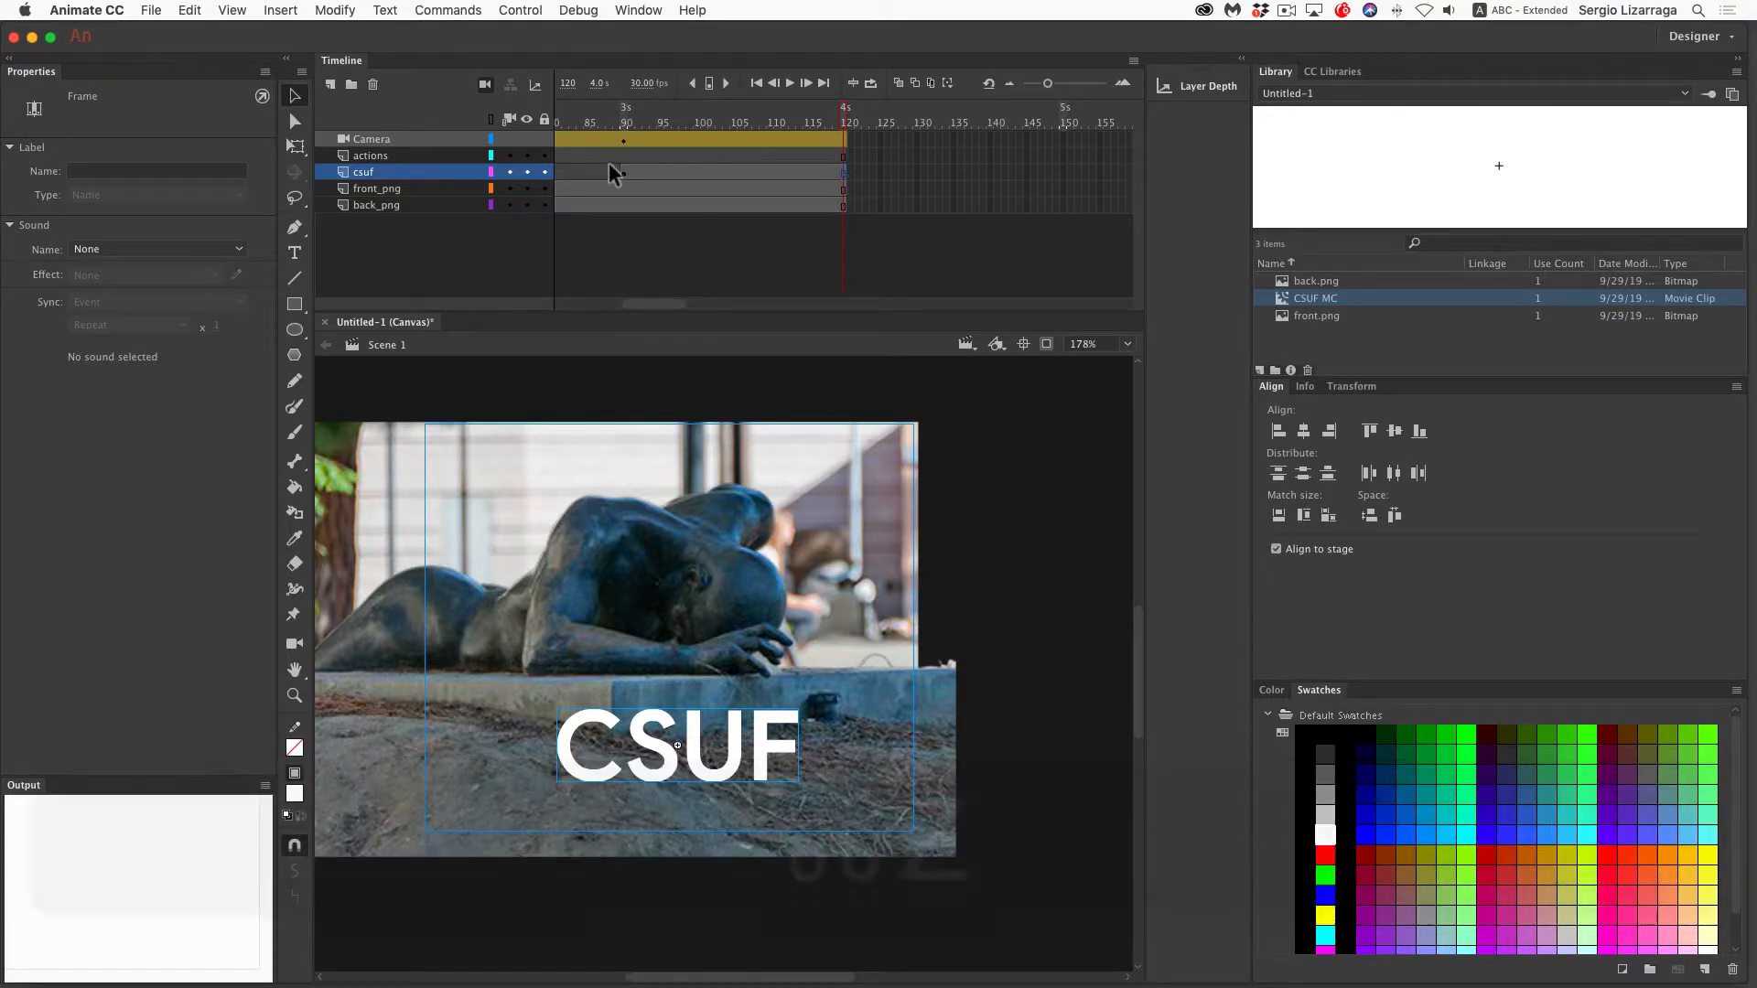
# Create a motion tween on the CSUF clip from frame 90 and insert a keyframe at frame 120
pyautogui.click(623, 173)
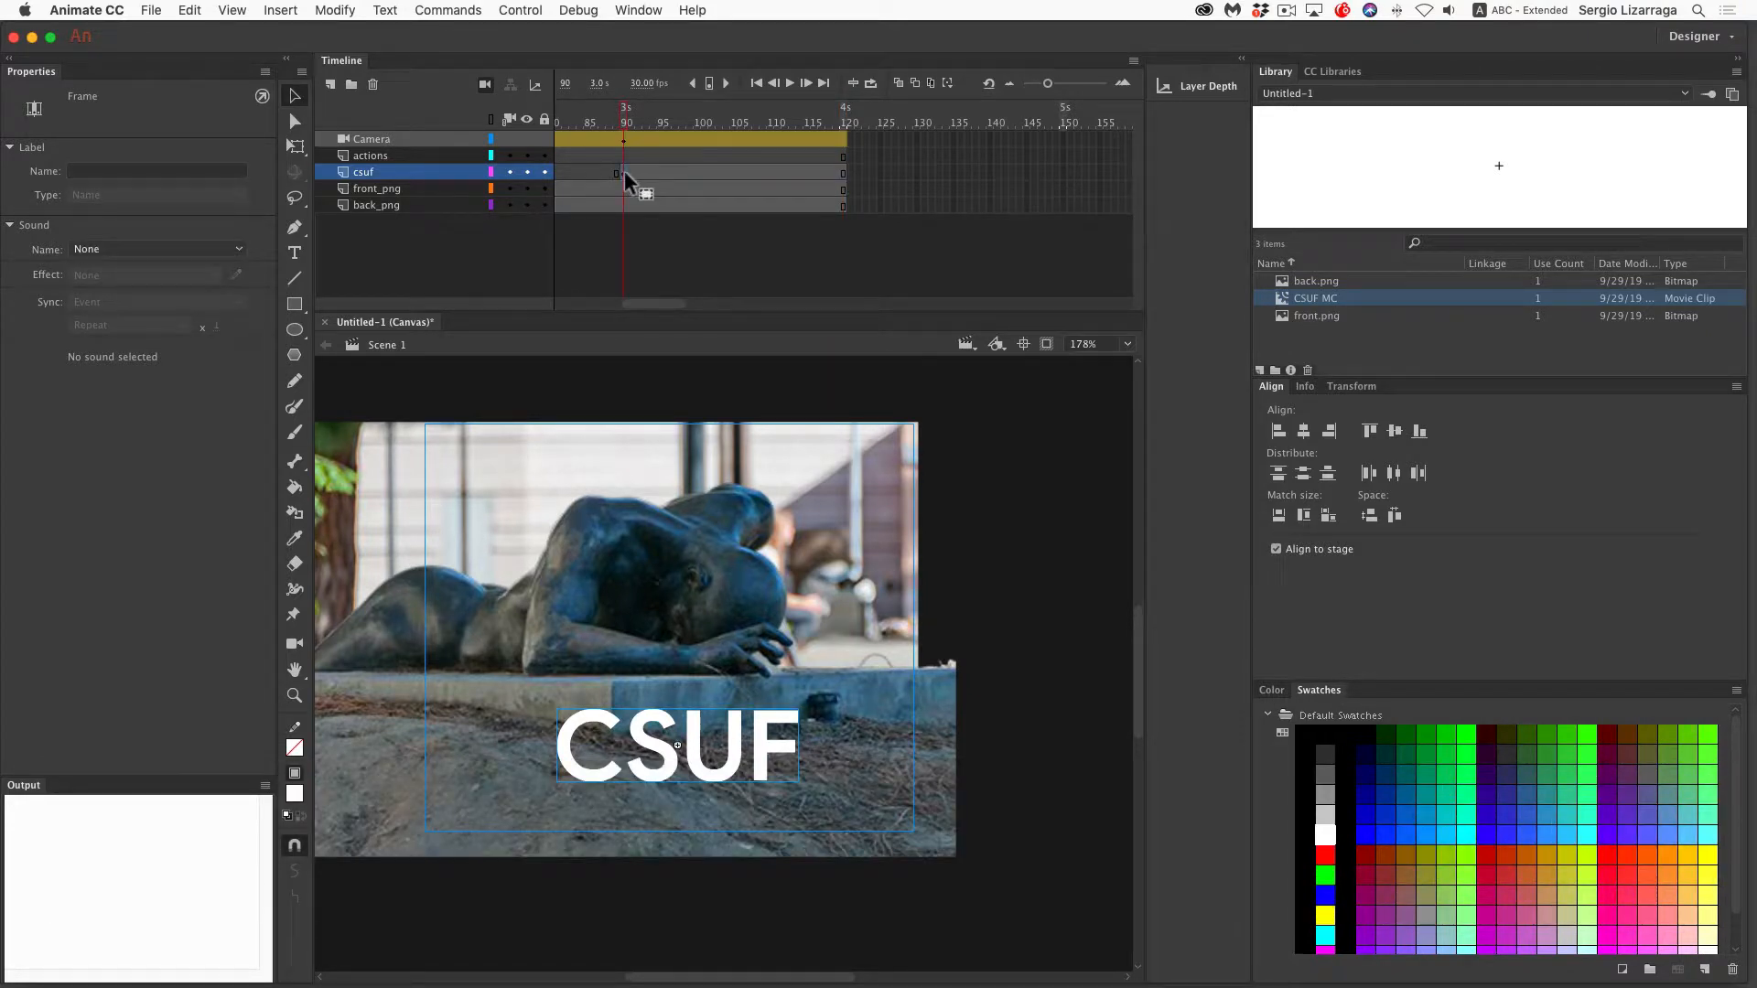
pyautogui.click(655, 747)
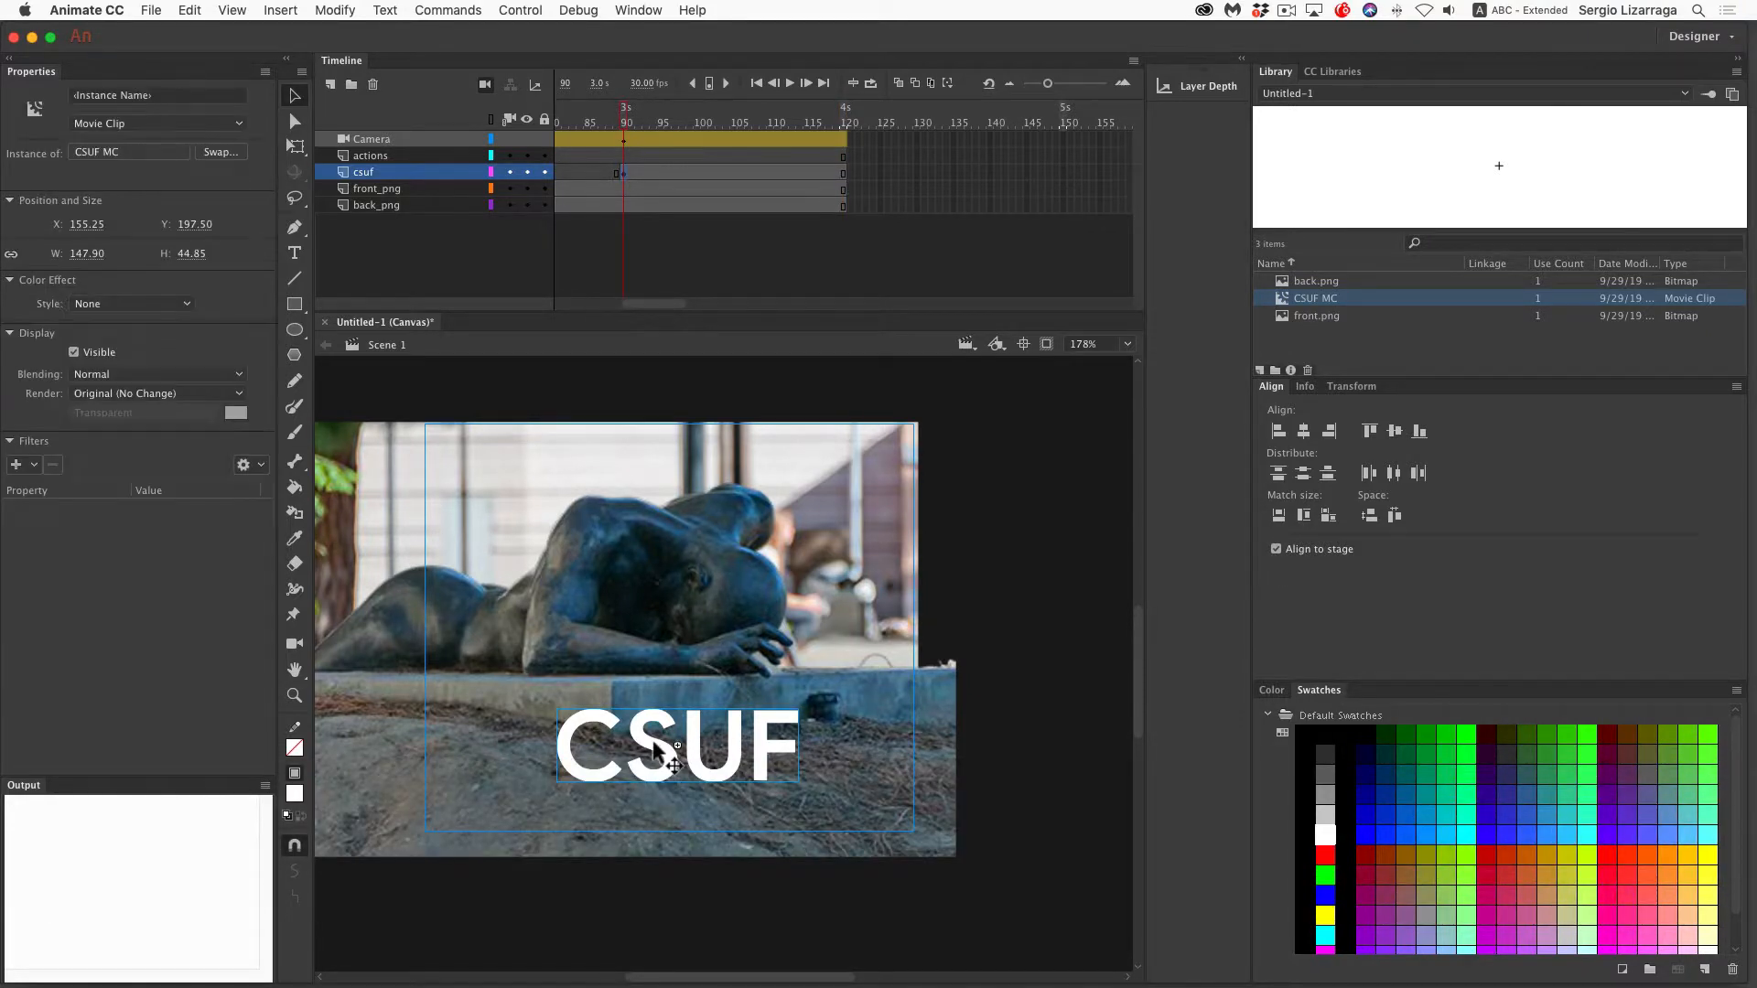
pyautogui.click(271, 10)
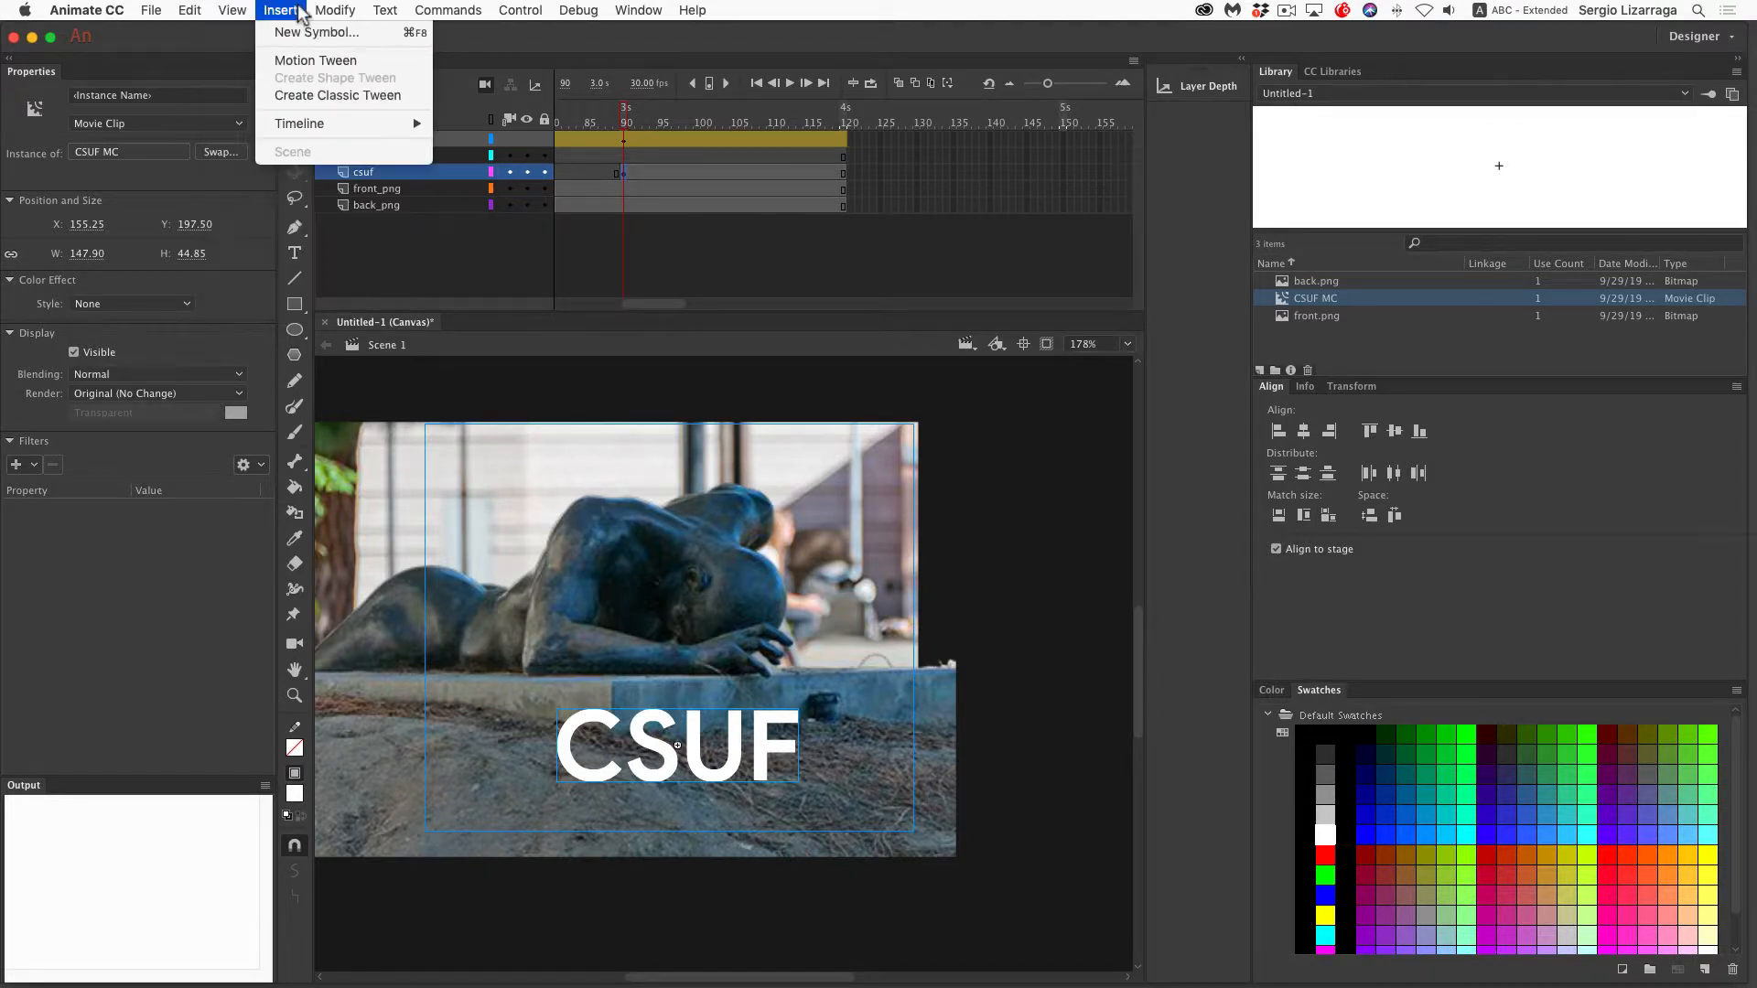
pyautogui.click(316, 60)
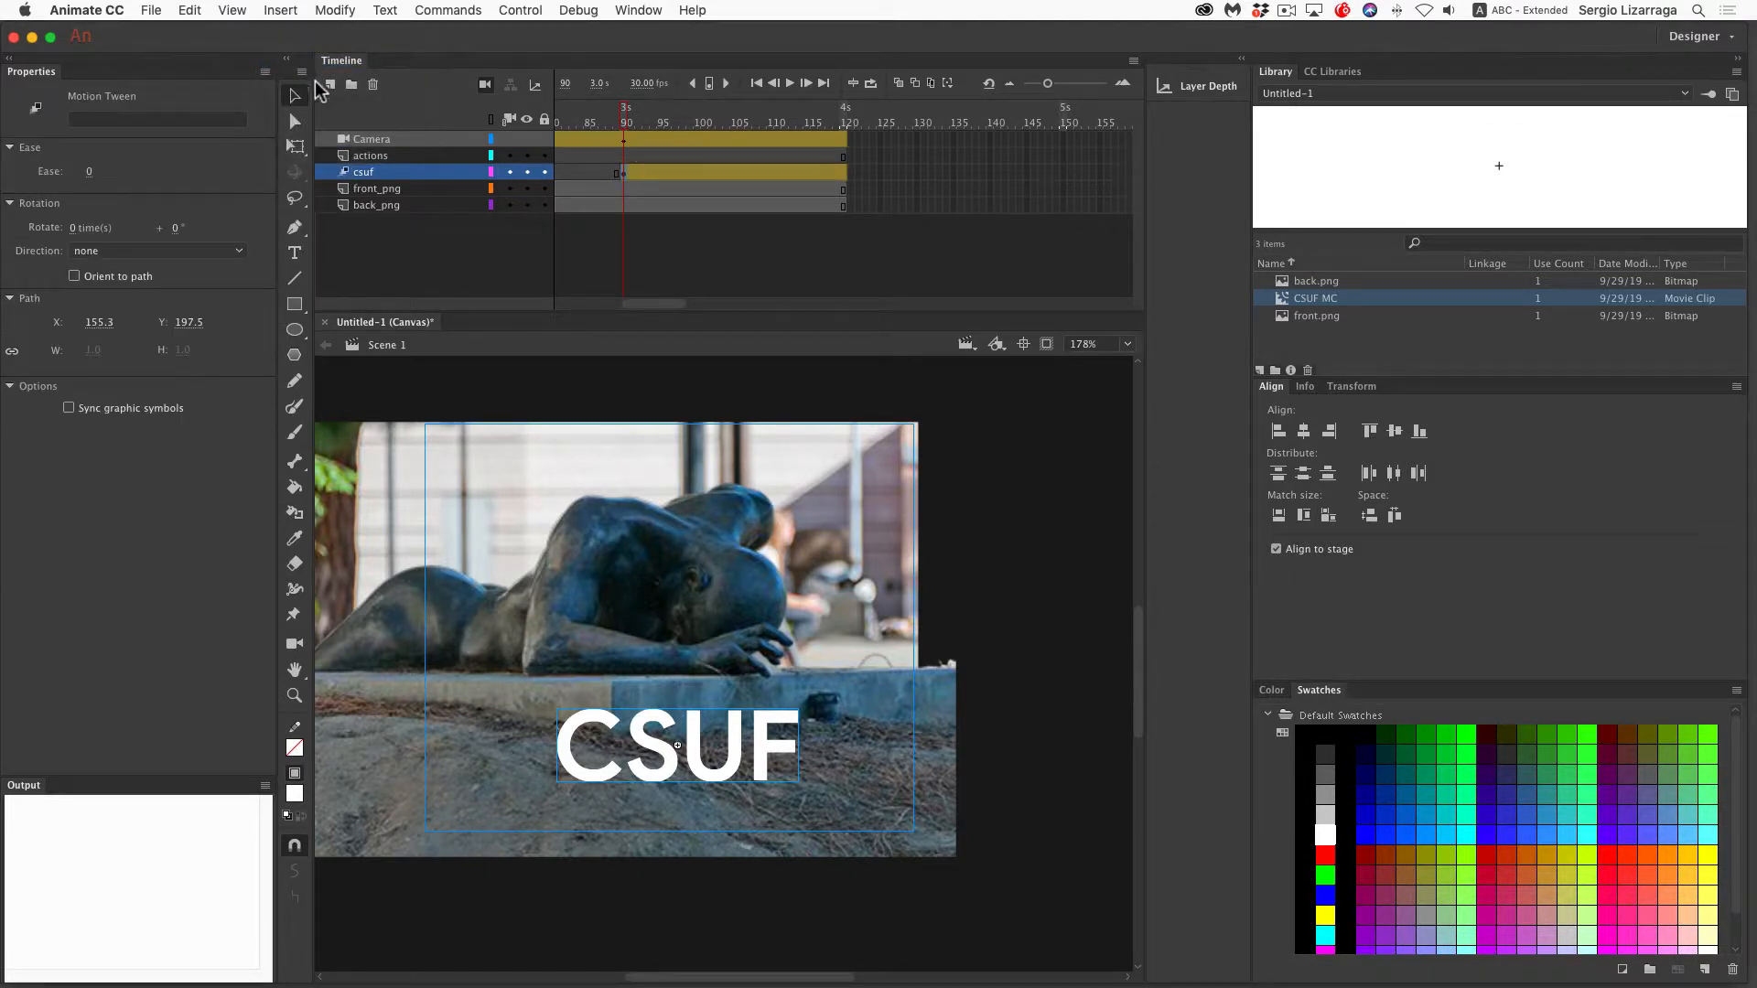
pyautogui.click(842, 174)
pyautogui.press('F6')
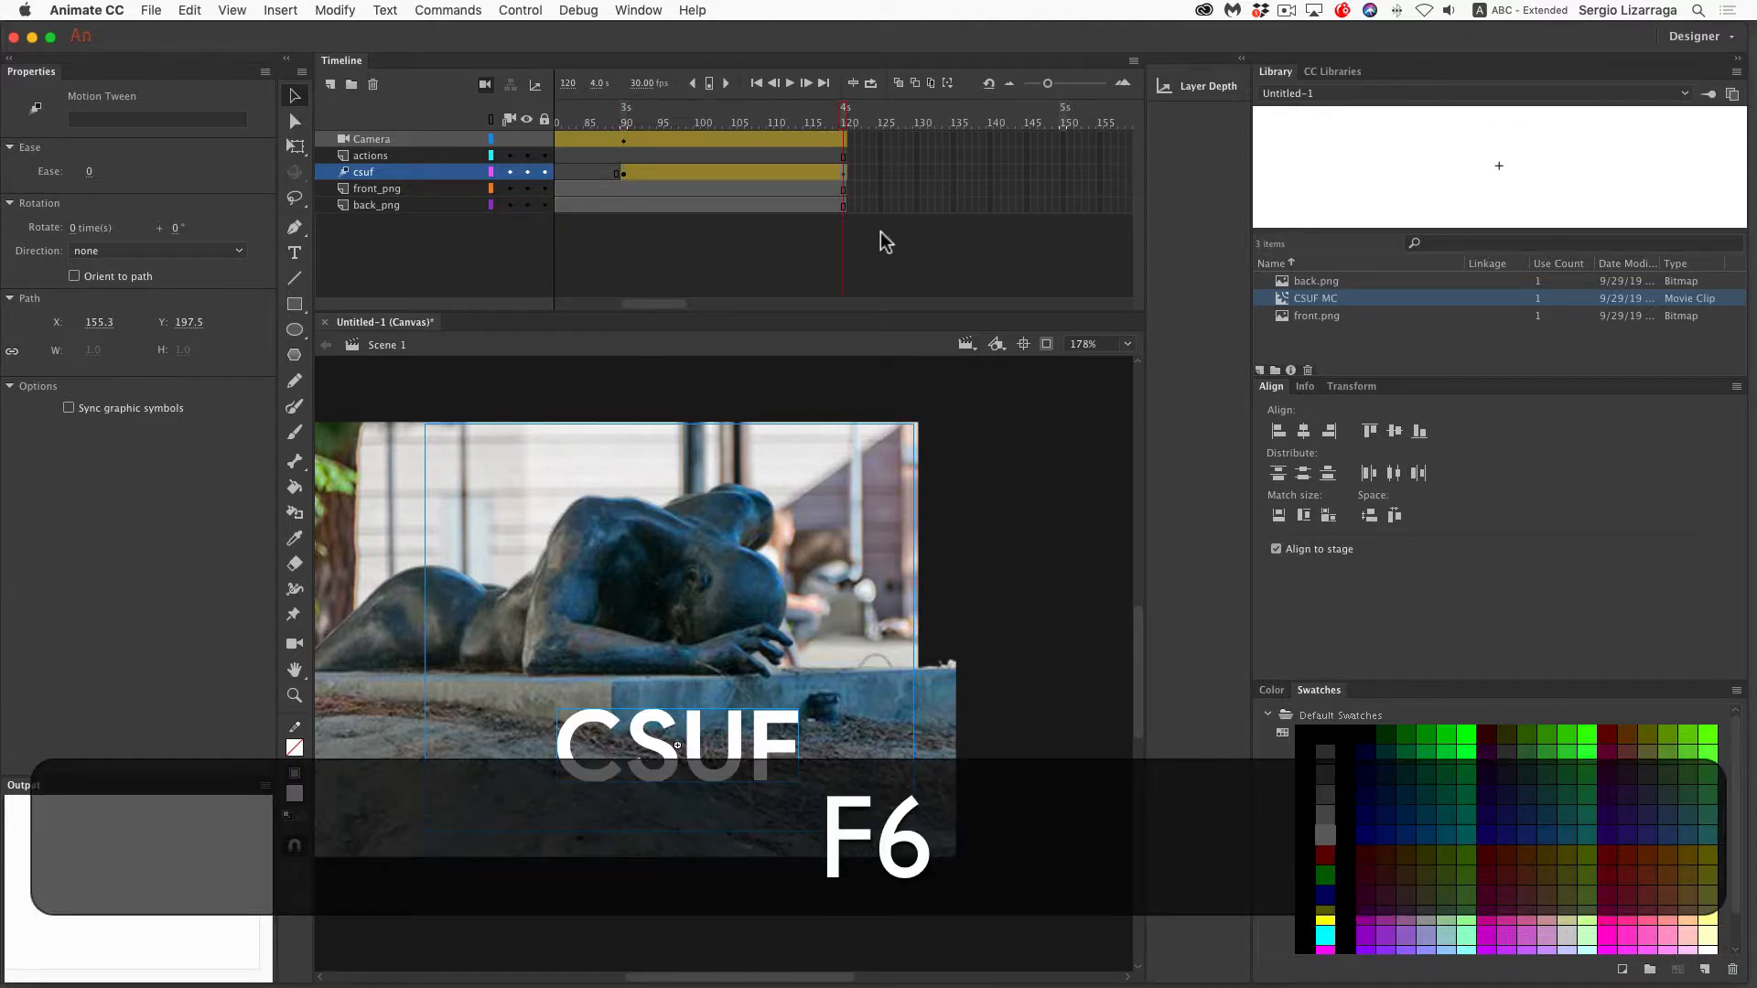
# Apply an Alpha color effect of 0% to the CSUF clip at frame 90
pyautogui.click(623, 174)
pyautogui.click(700, 732)
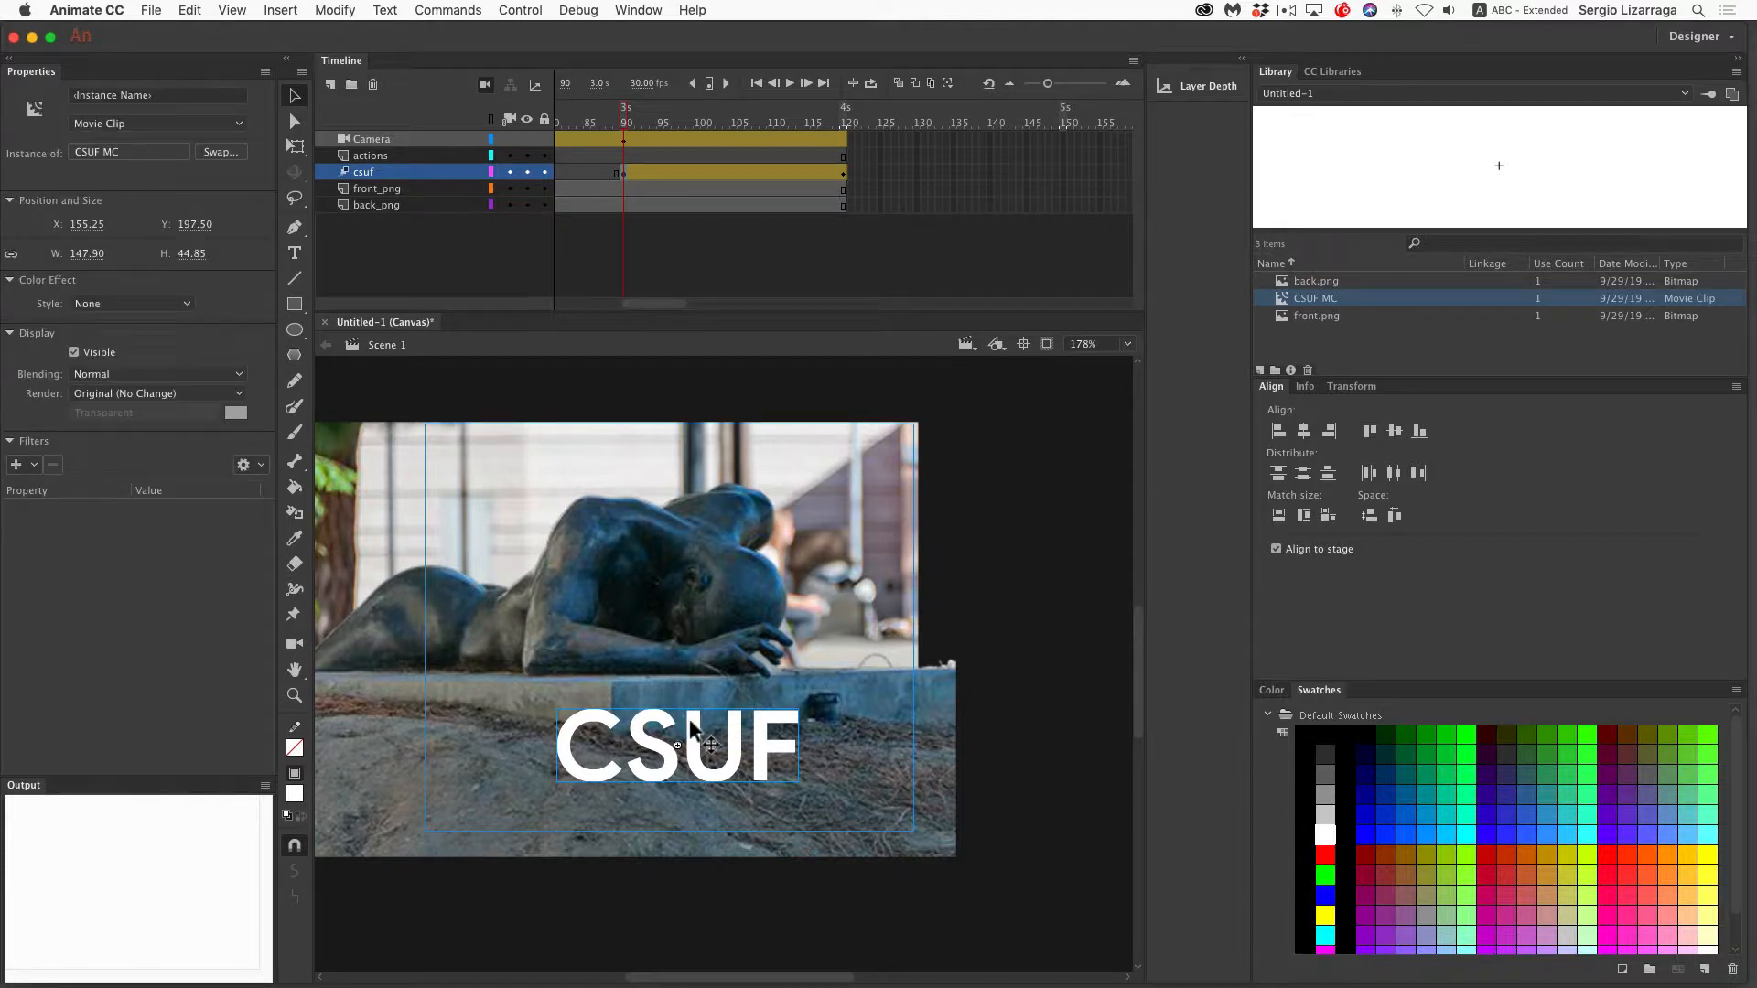
pyautogui.click(186, 306)
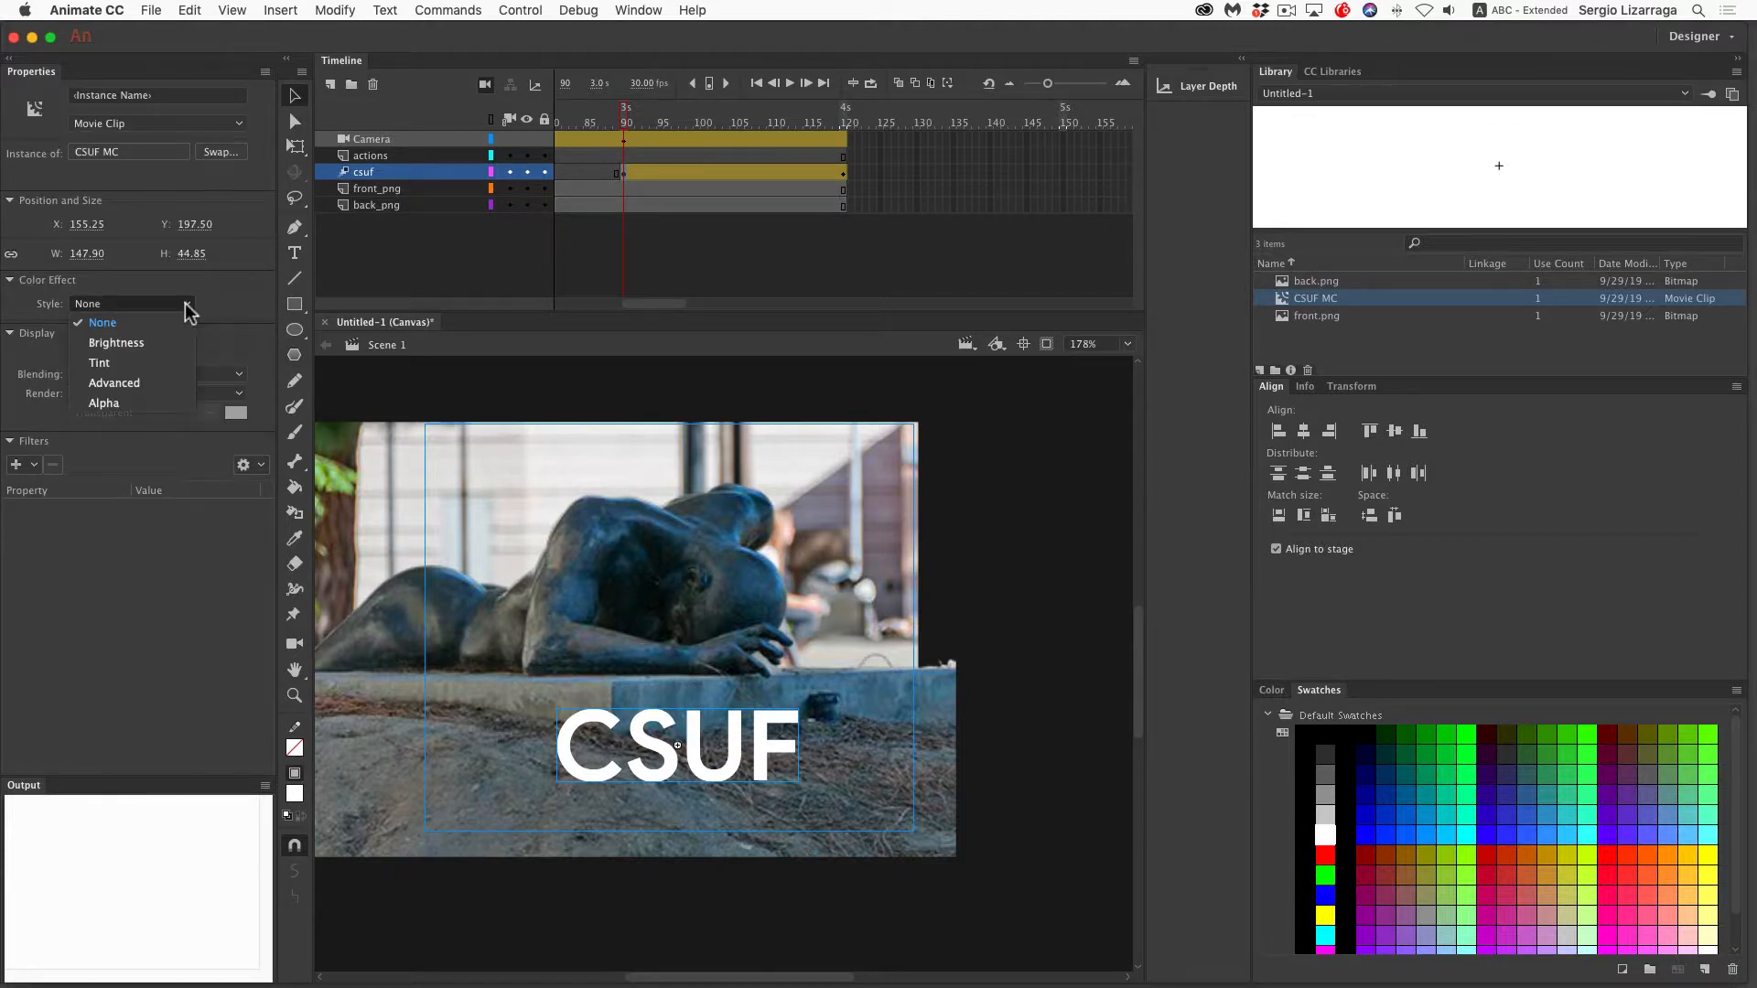
pyautogui.click(161, 402)
pyautogui.moveTo(190, 331); pyautogui.dragTo(11, 339)
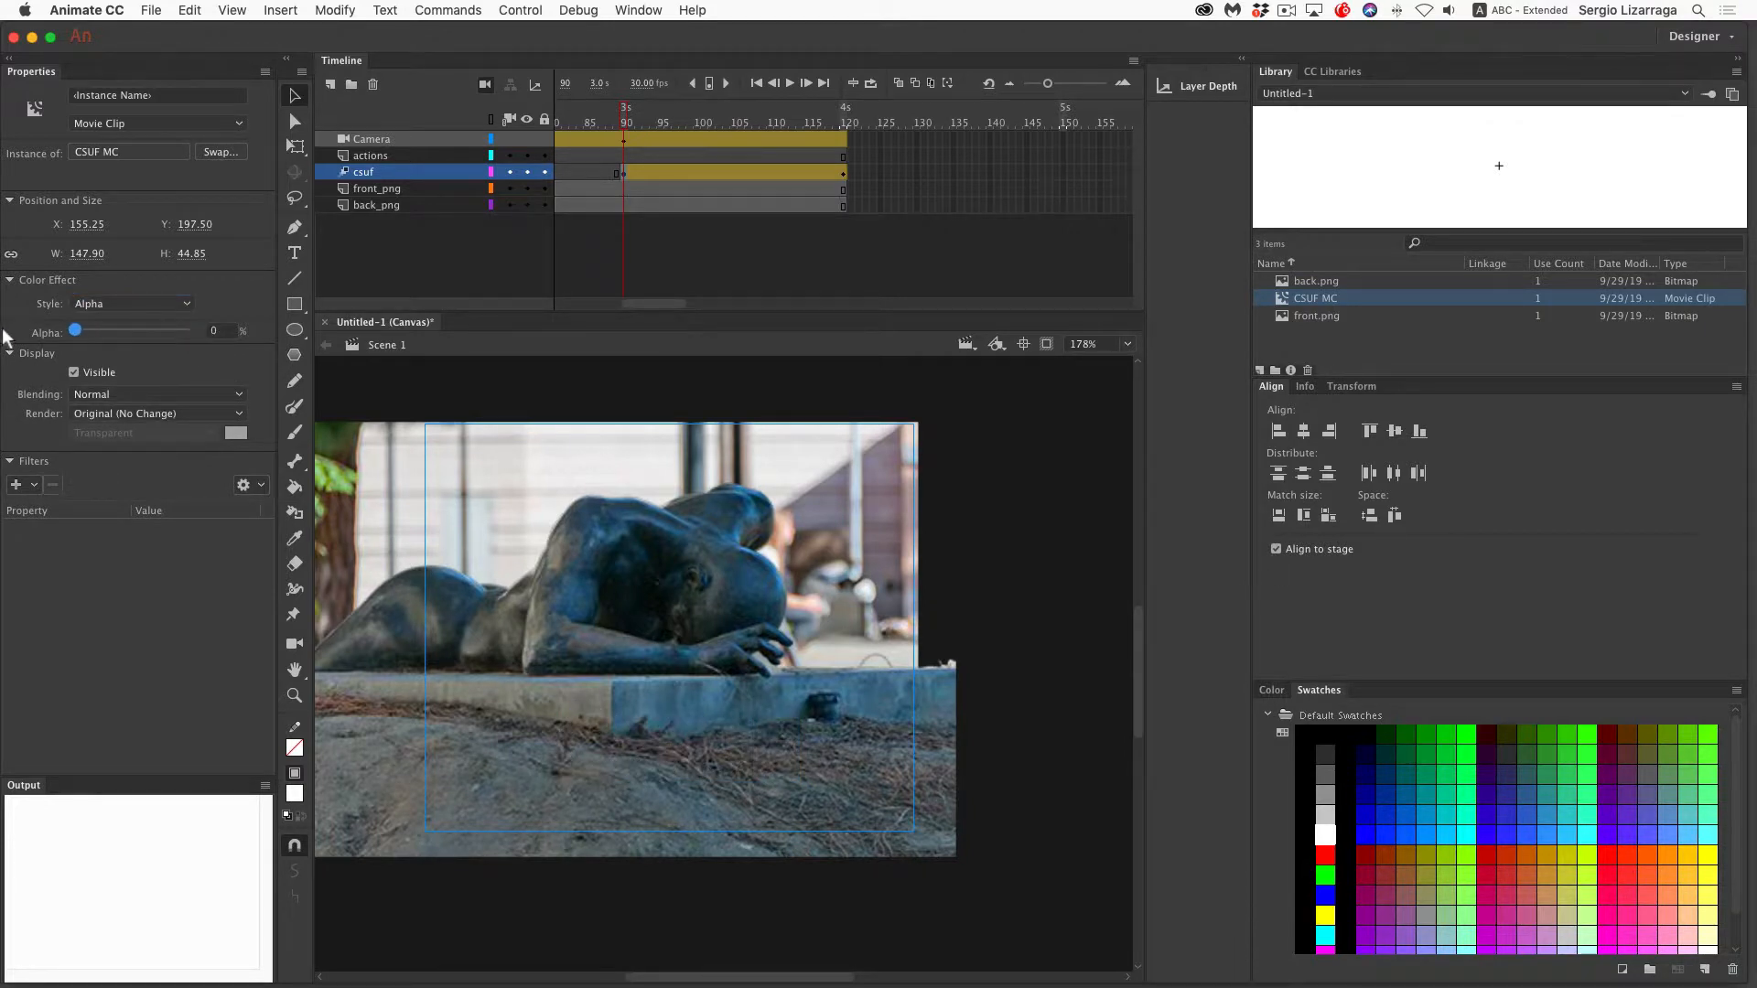
# Raise the CSUF clip's alpha to full opacity at frame 120 so the title fades in
pyautogui.click(842, 172)
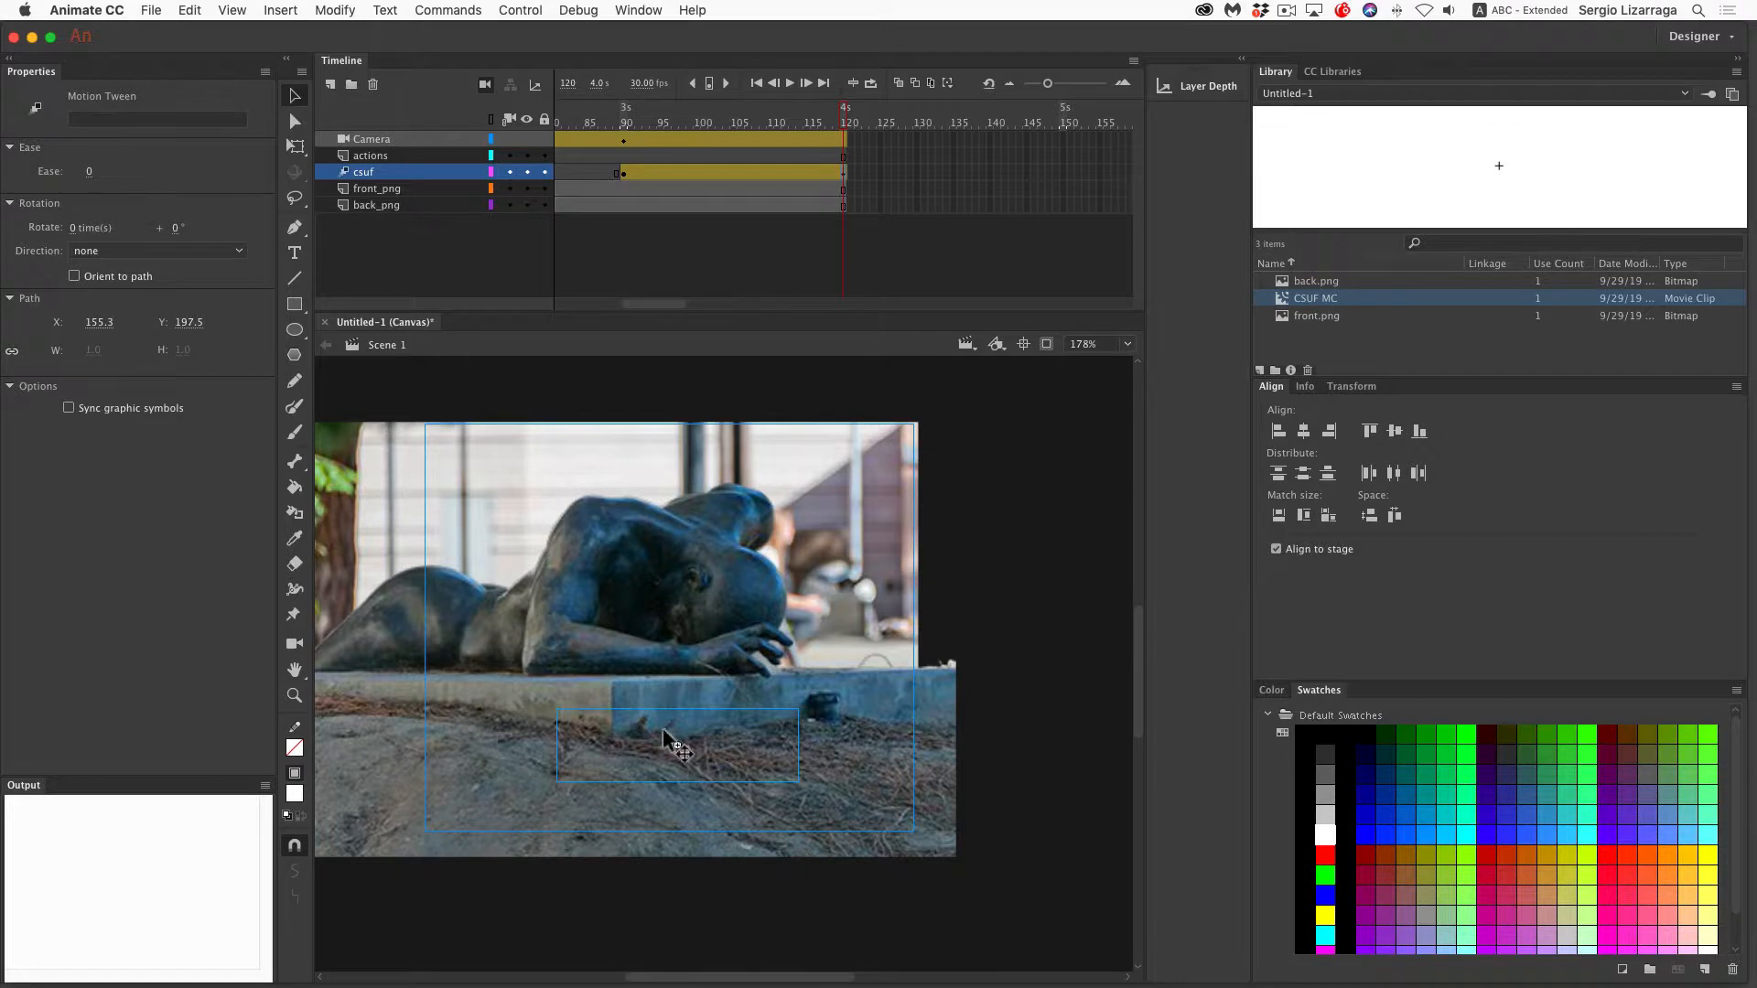
pyautogui.click(677, 749)
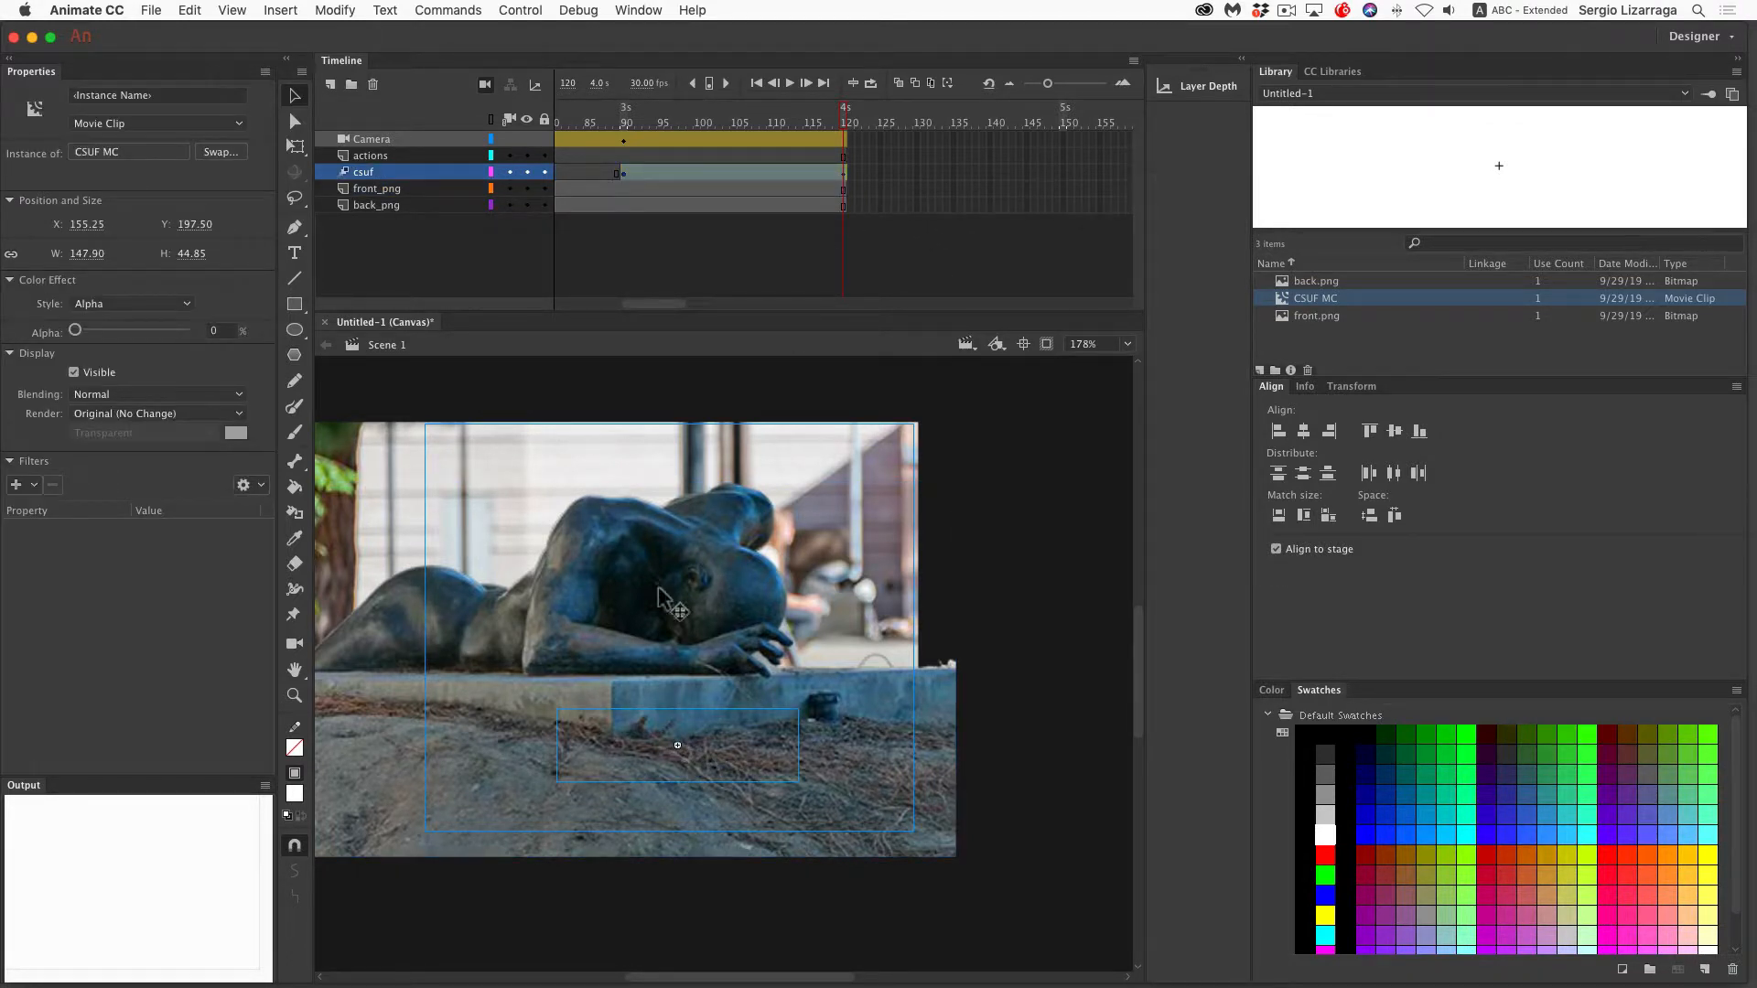
pyautogui.moveTo(75, 331); pyautogui.dragTo(190, 330)
pyautogui.moveTo(847, 117); pyautogui.dragTo(887, 141)
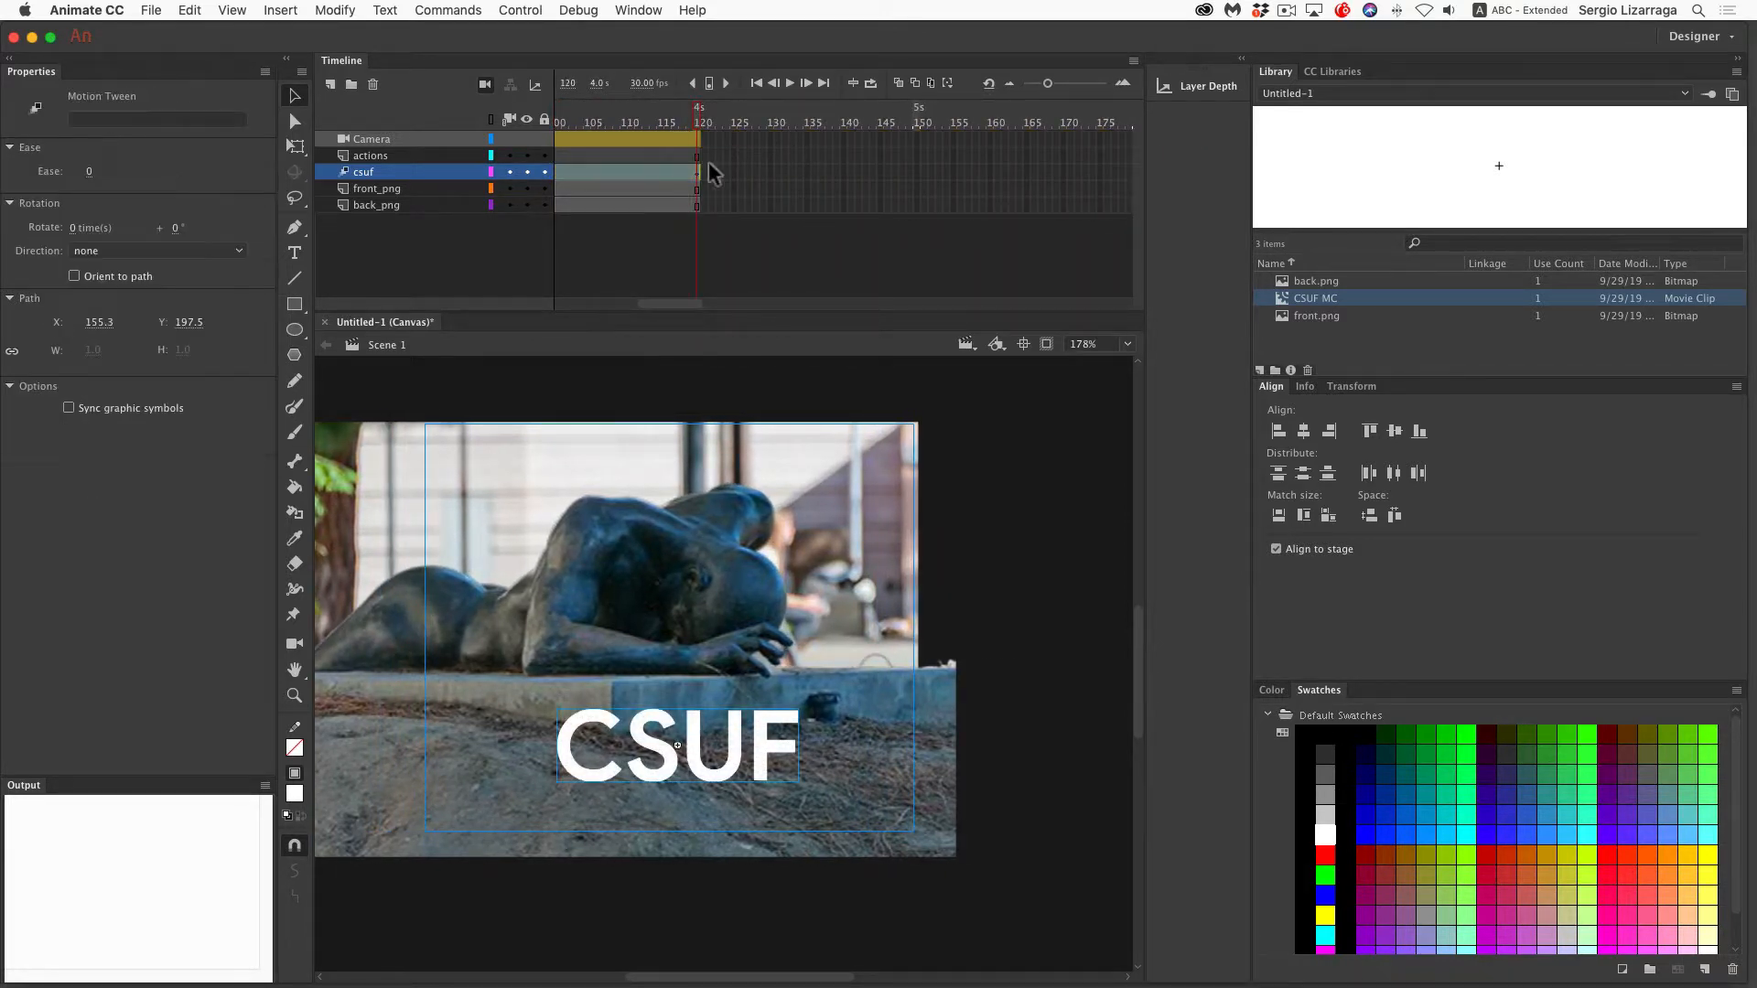
pyautogui.click(370, 155)
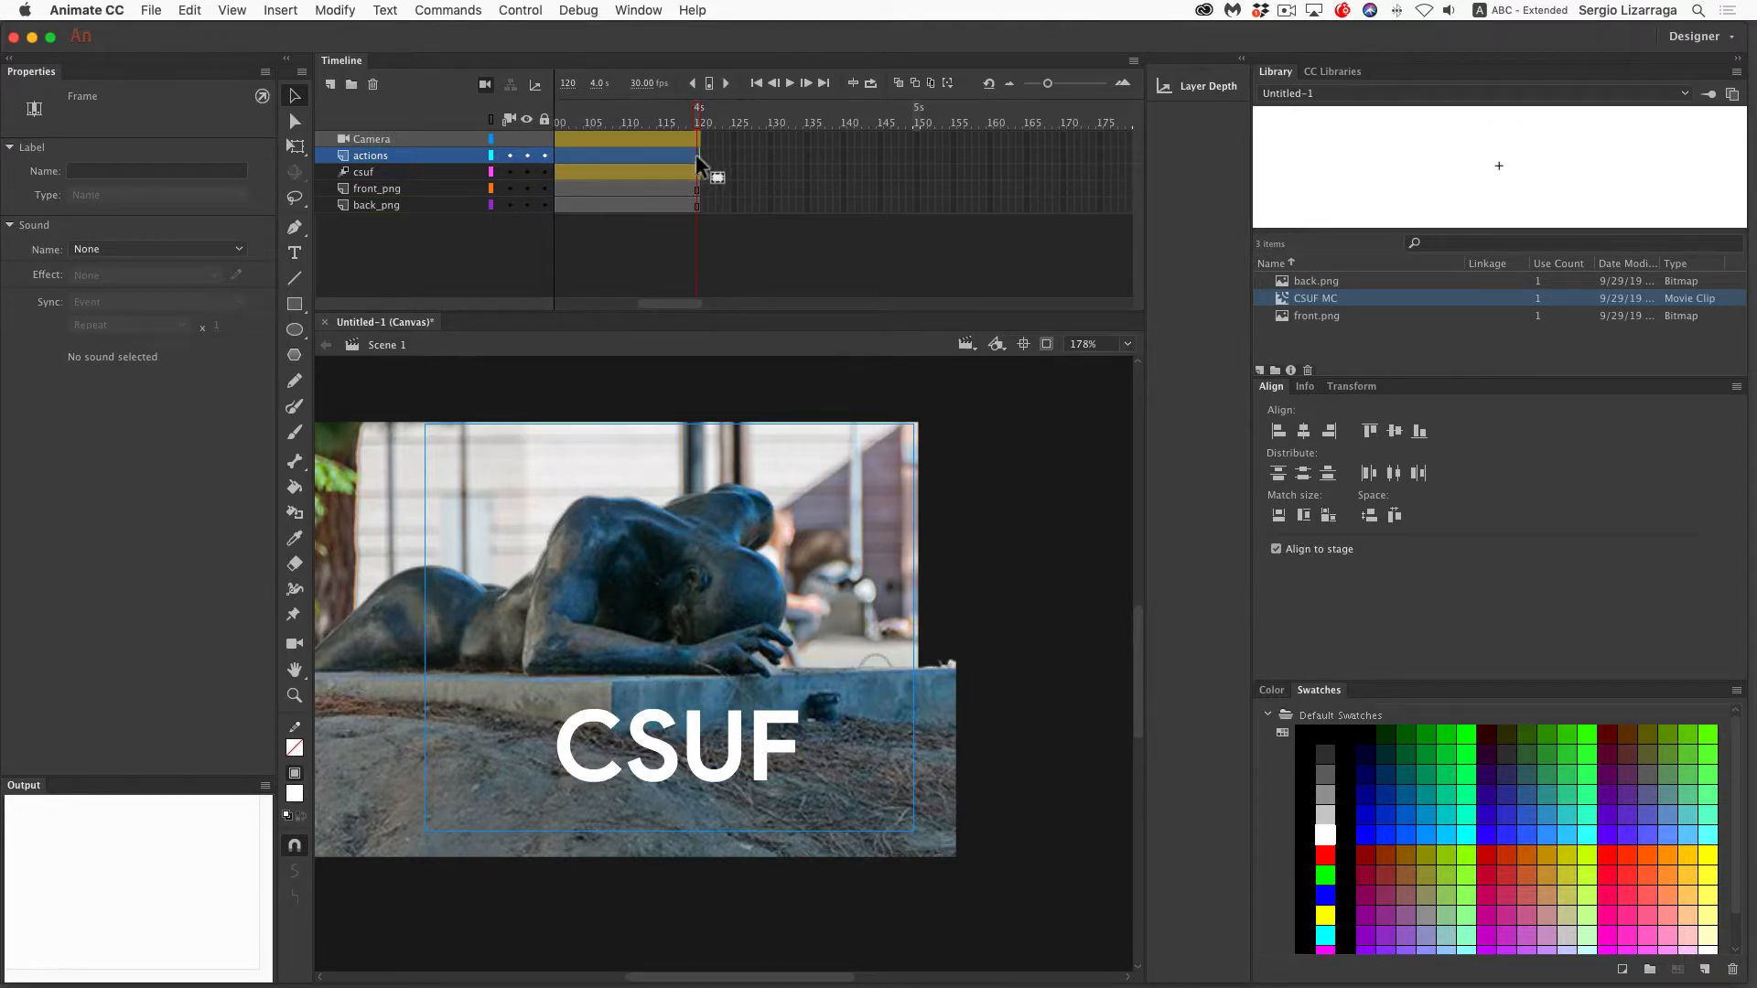
pyautogui.hscroll(-5, 696, 158)
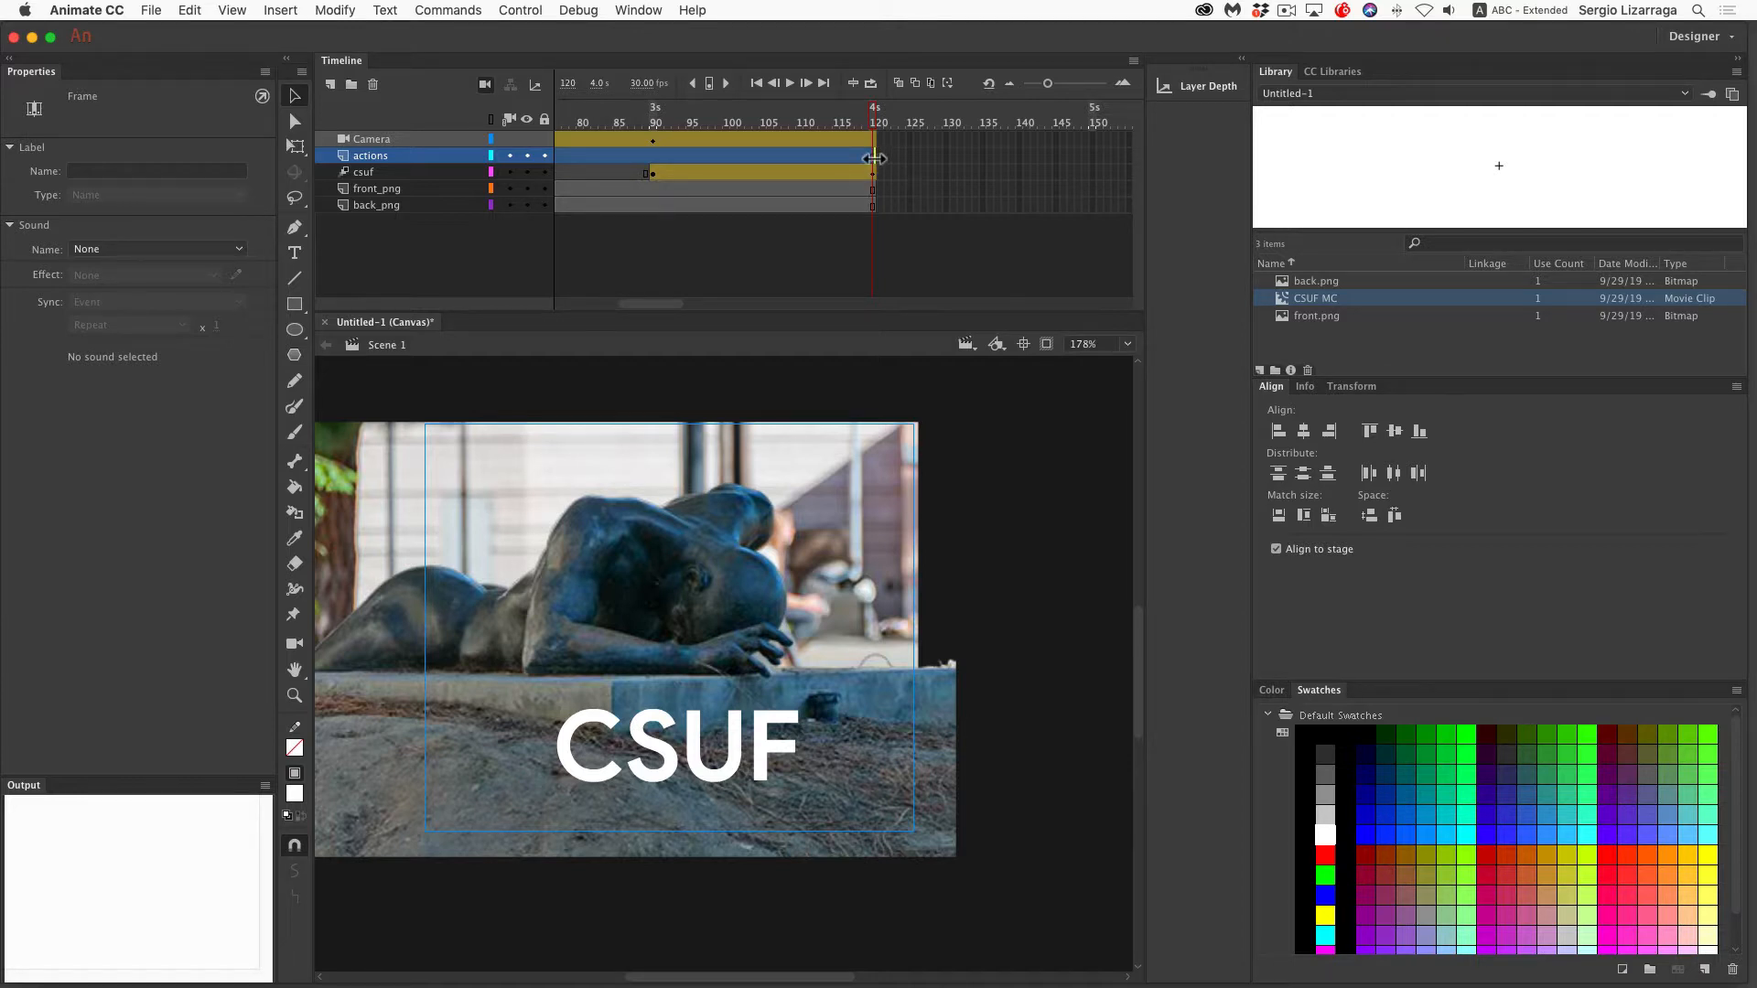
pyautogui.press('F6')
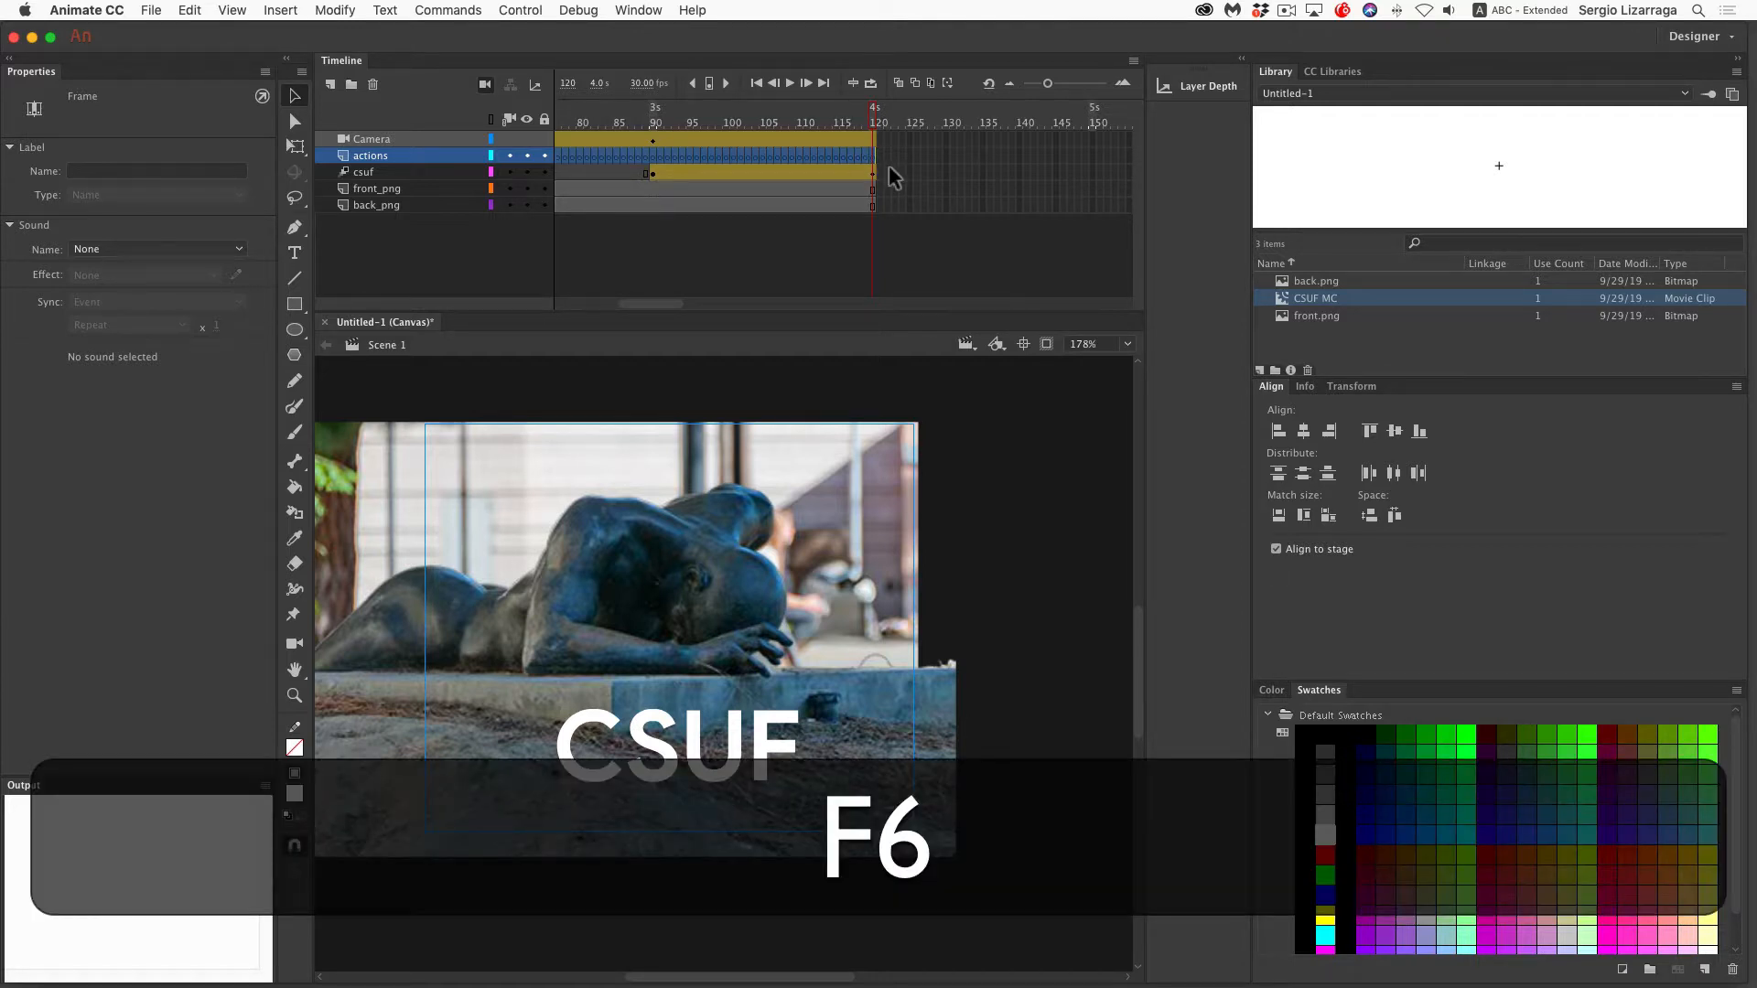
pyautogui.press('super+z')
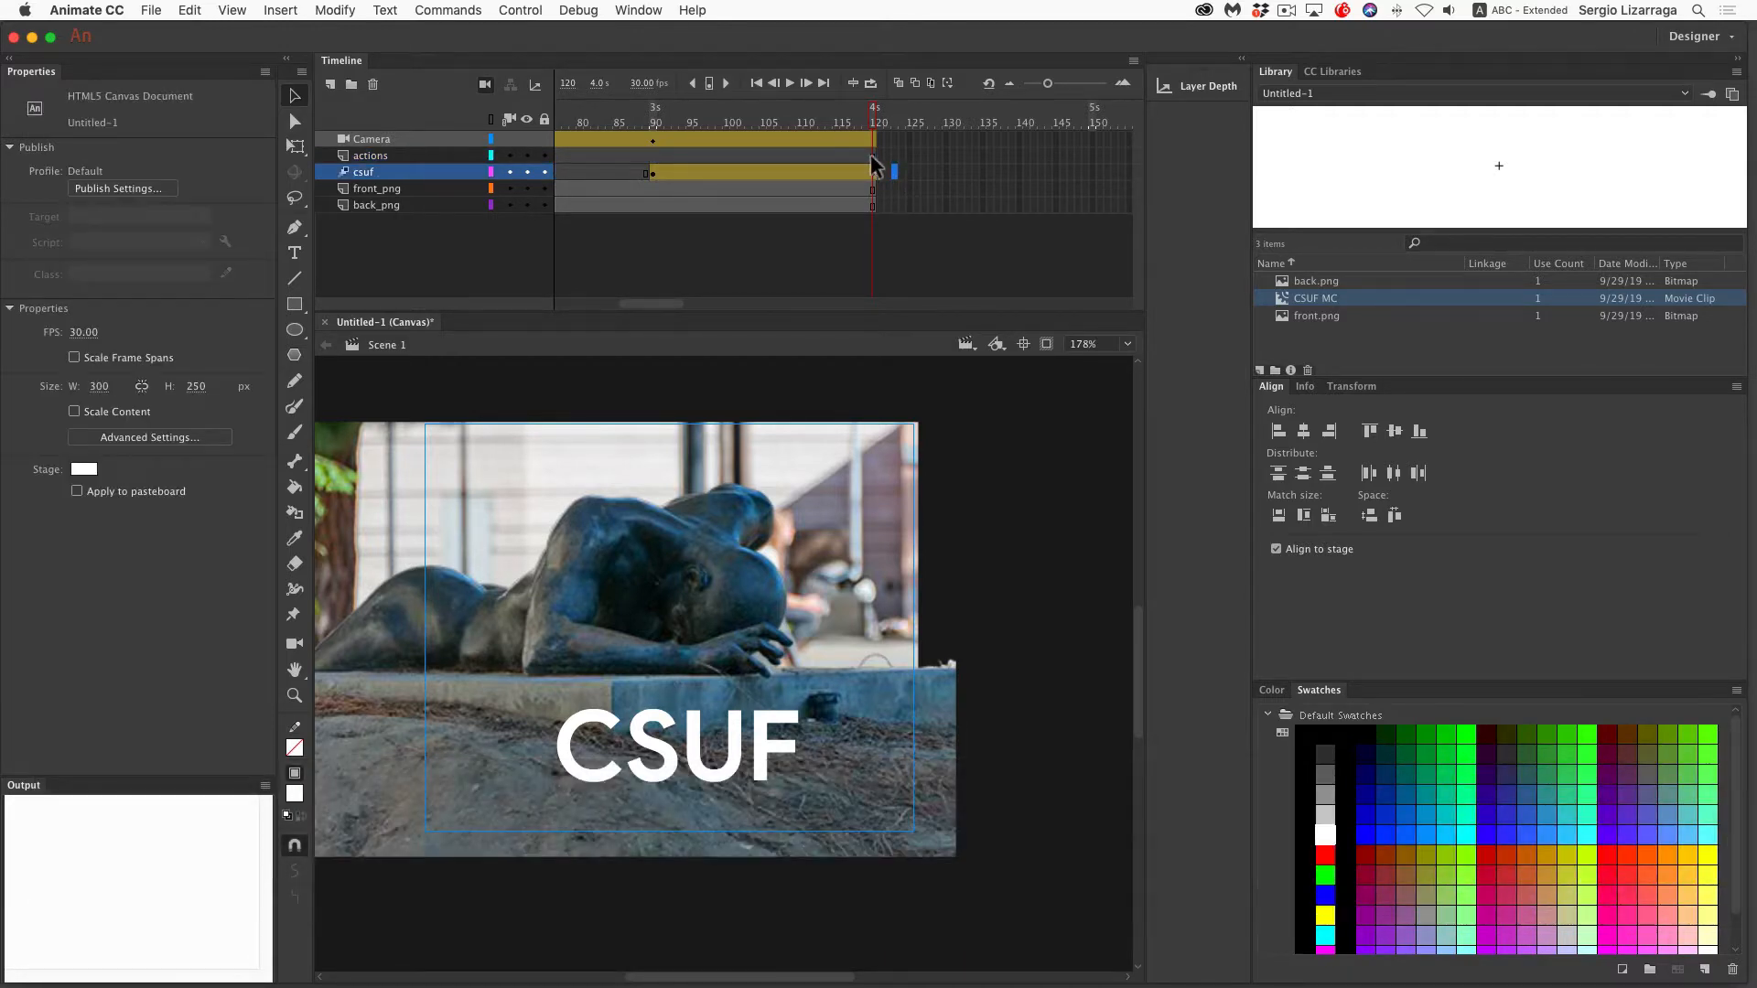
# Insert a keyframe at frame 120 of the actions layer and add the script this.stop(); to it
pyautogui.click(871, 155)
pyautogui.press('F6')
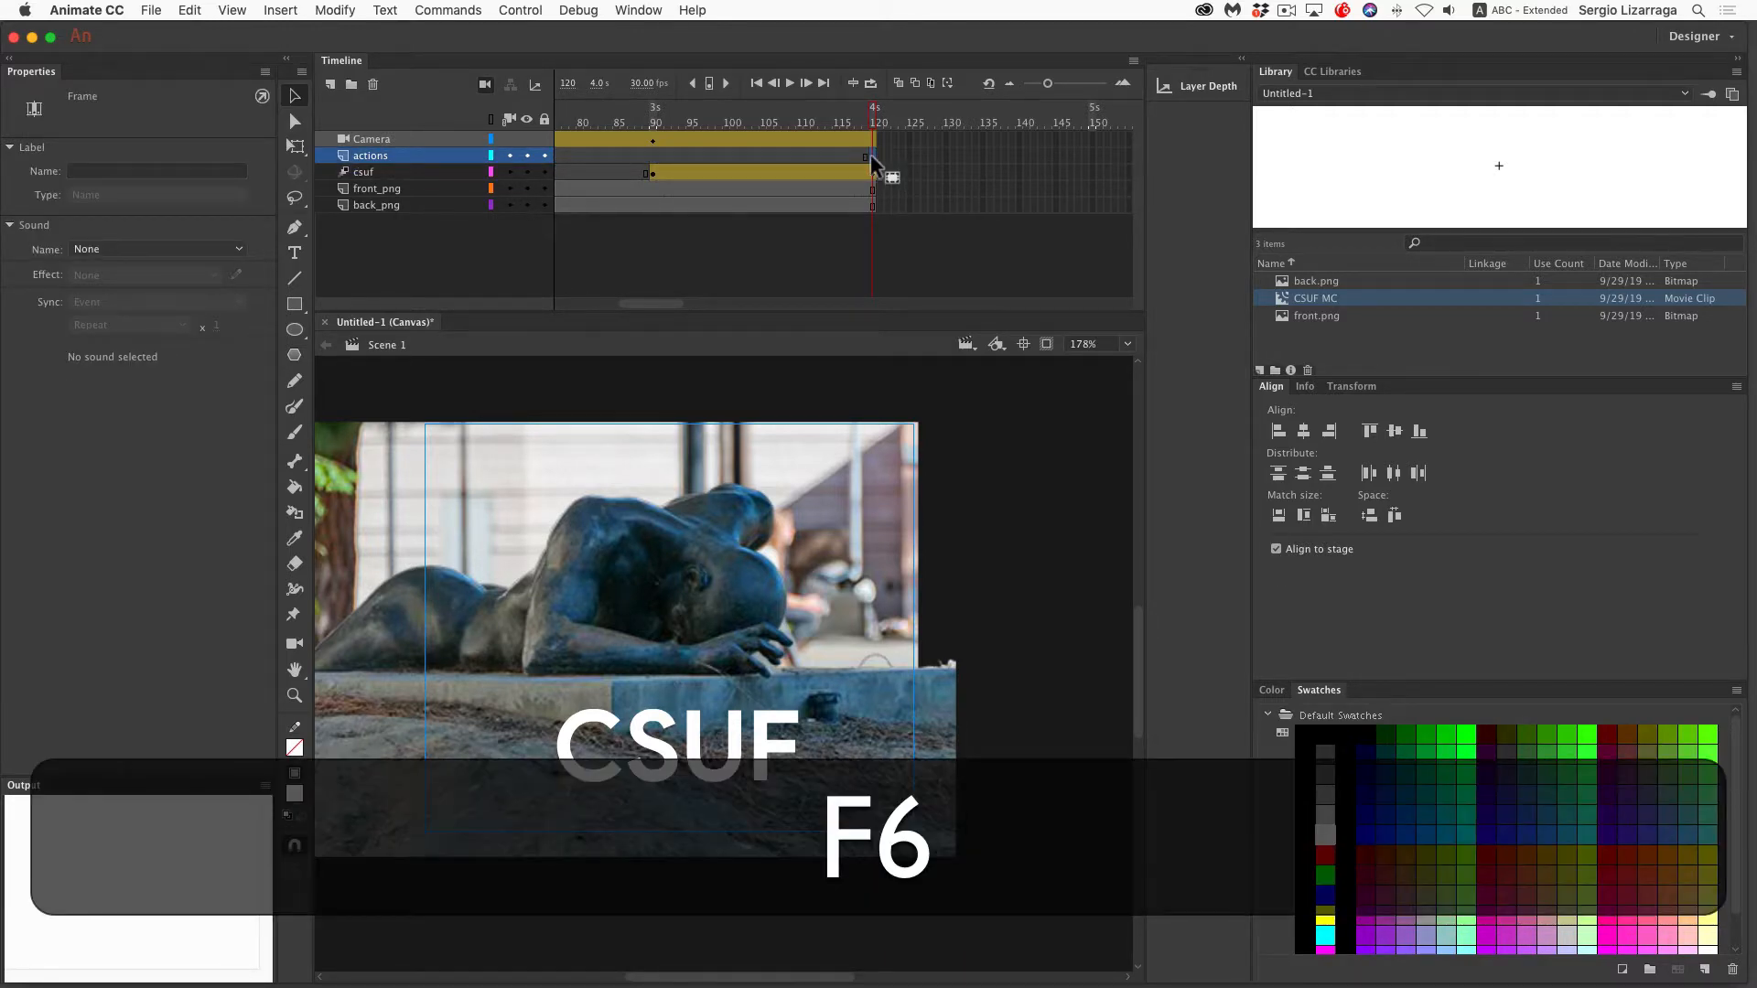
pyautogui.rightClick(870, 154)
pyautogui.click(911, 639)
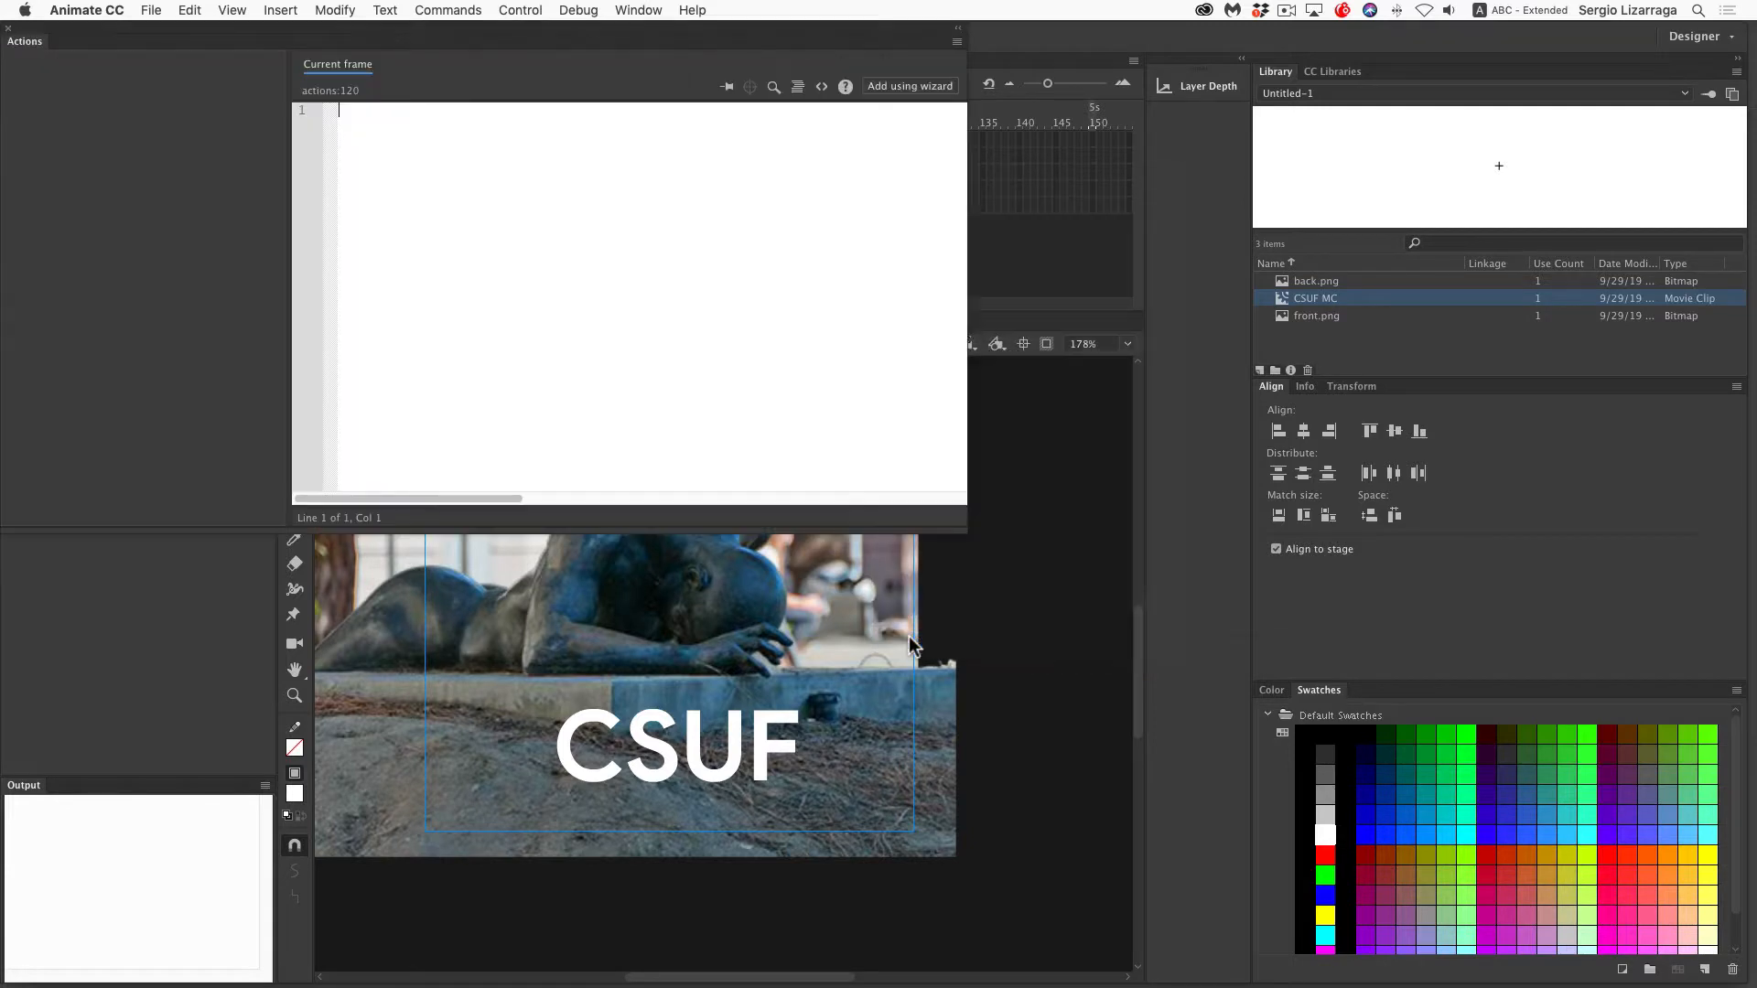
pyautogui.write('t')
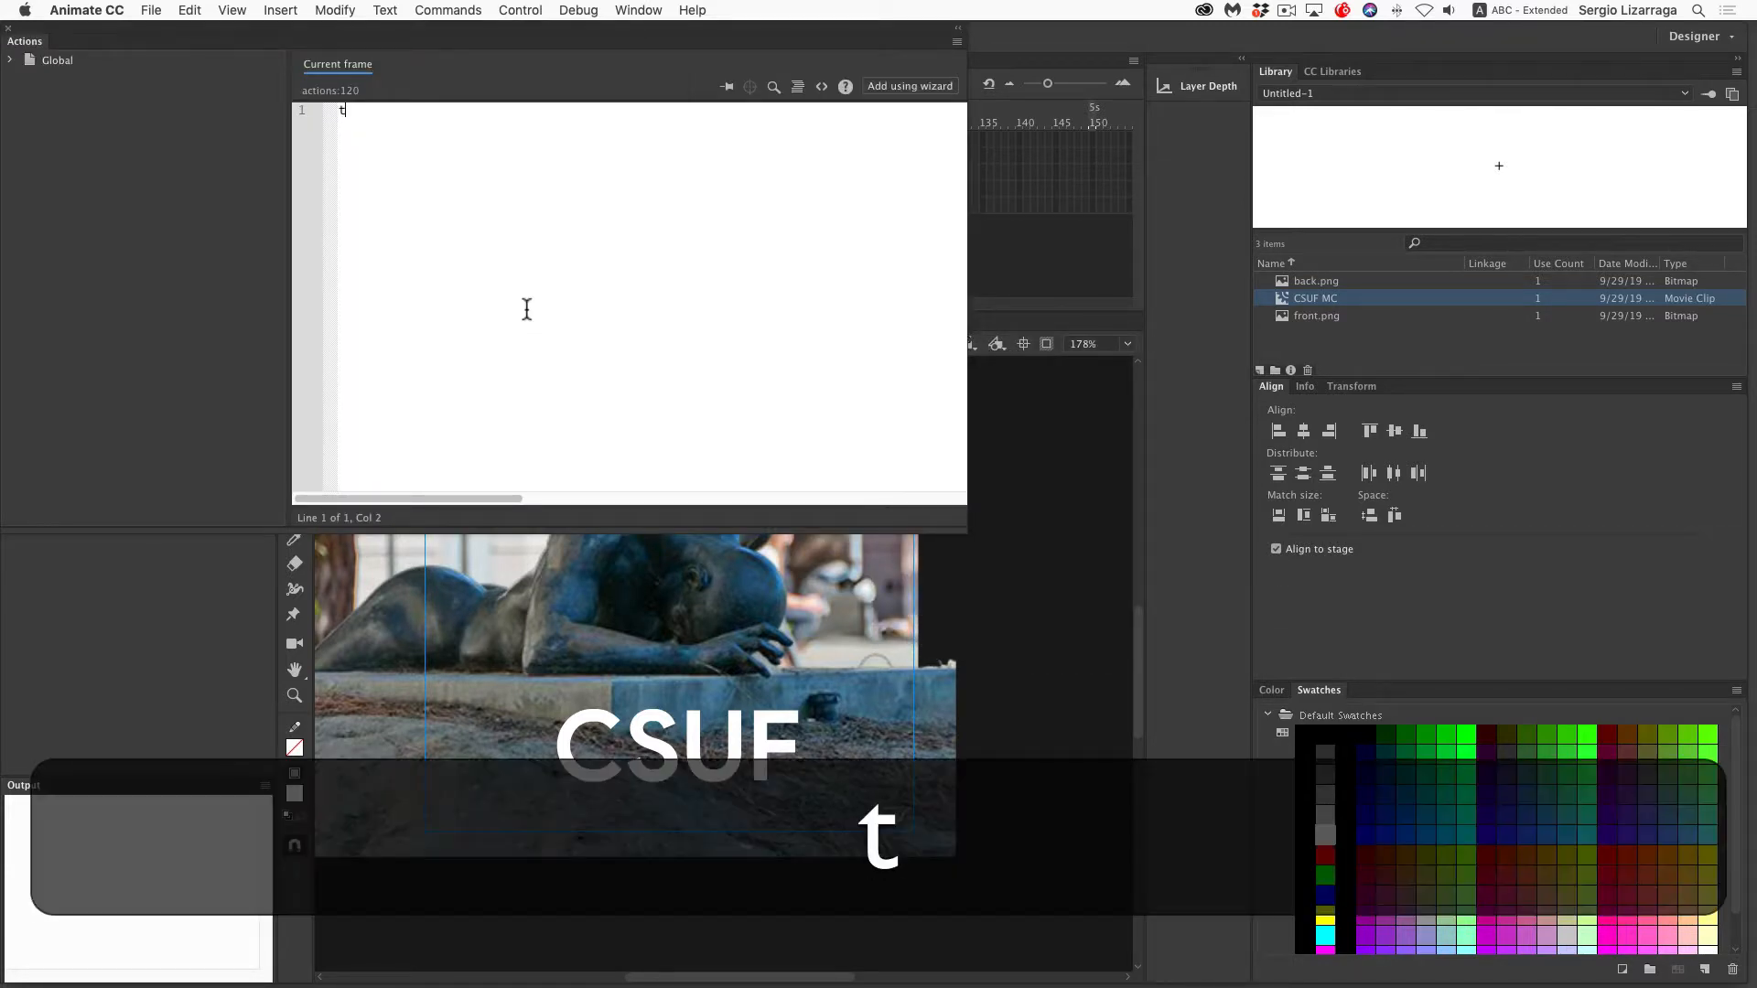
pyautogui.write('his.')
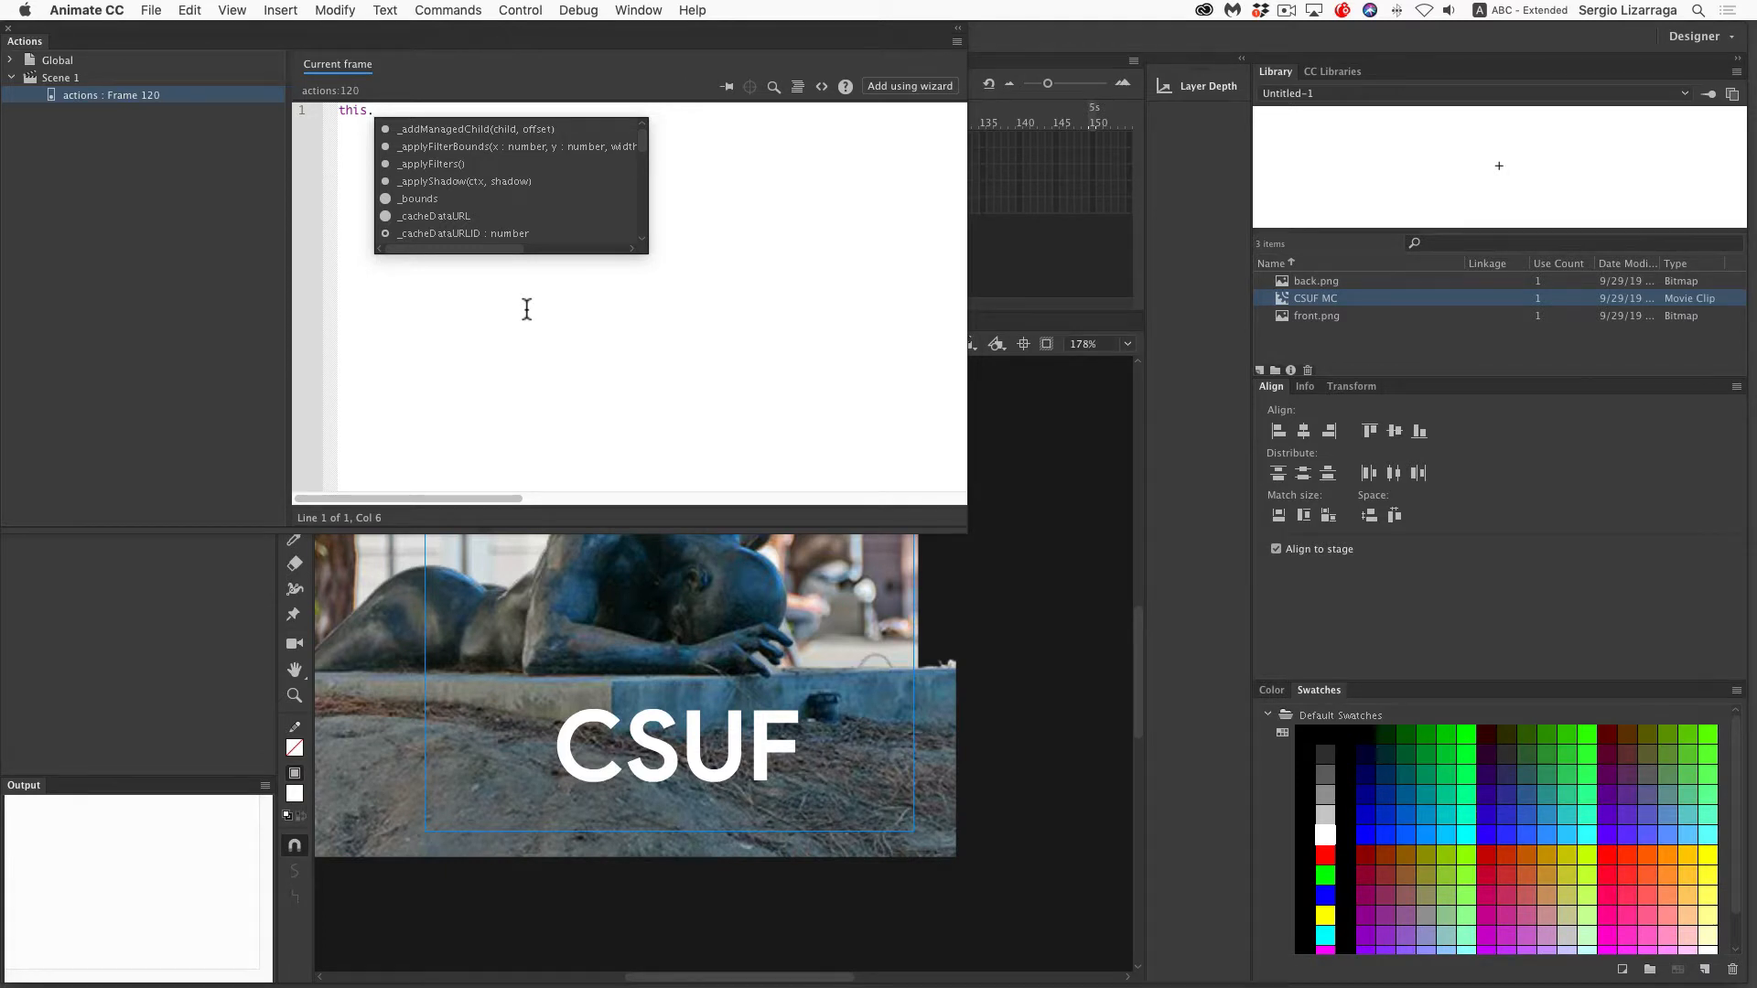
pyautogui.write('stop')
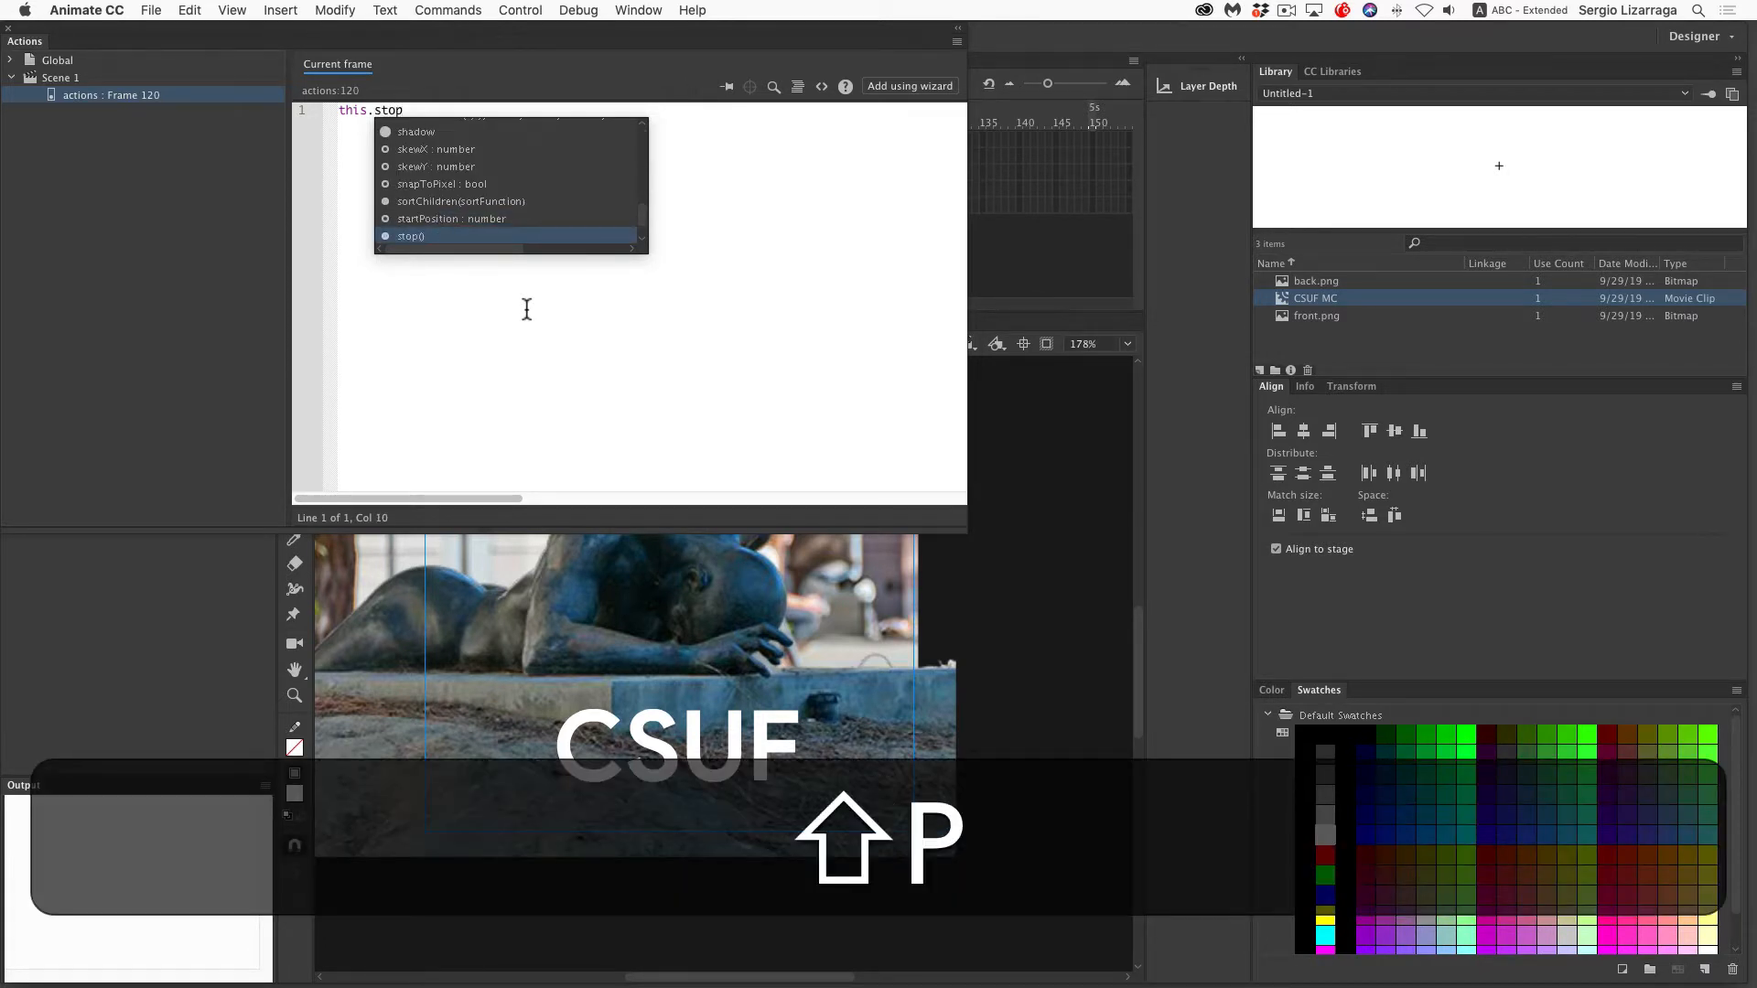
pyautogui.write('()')
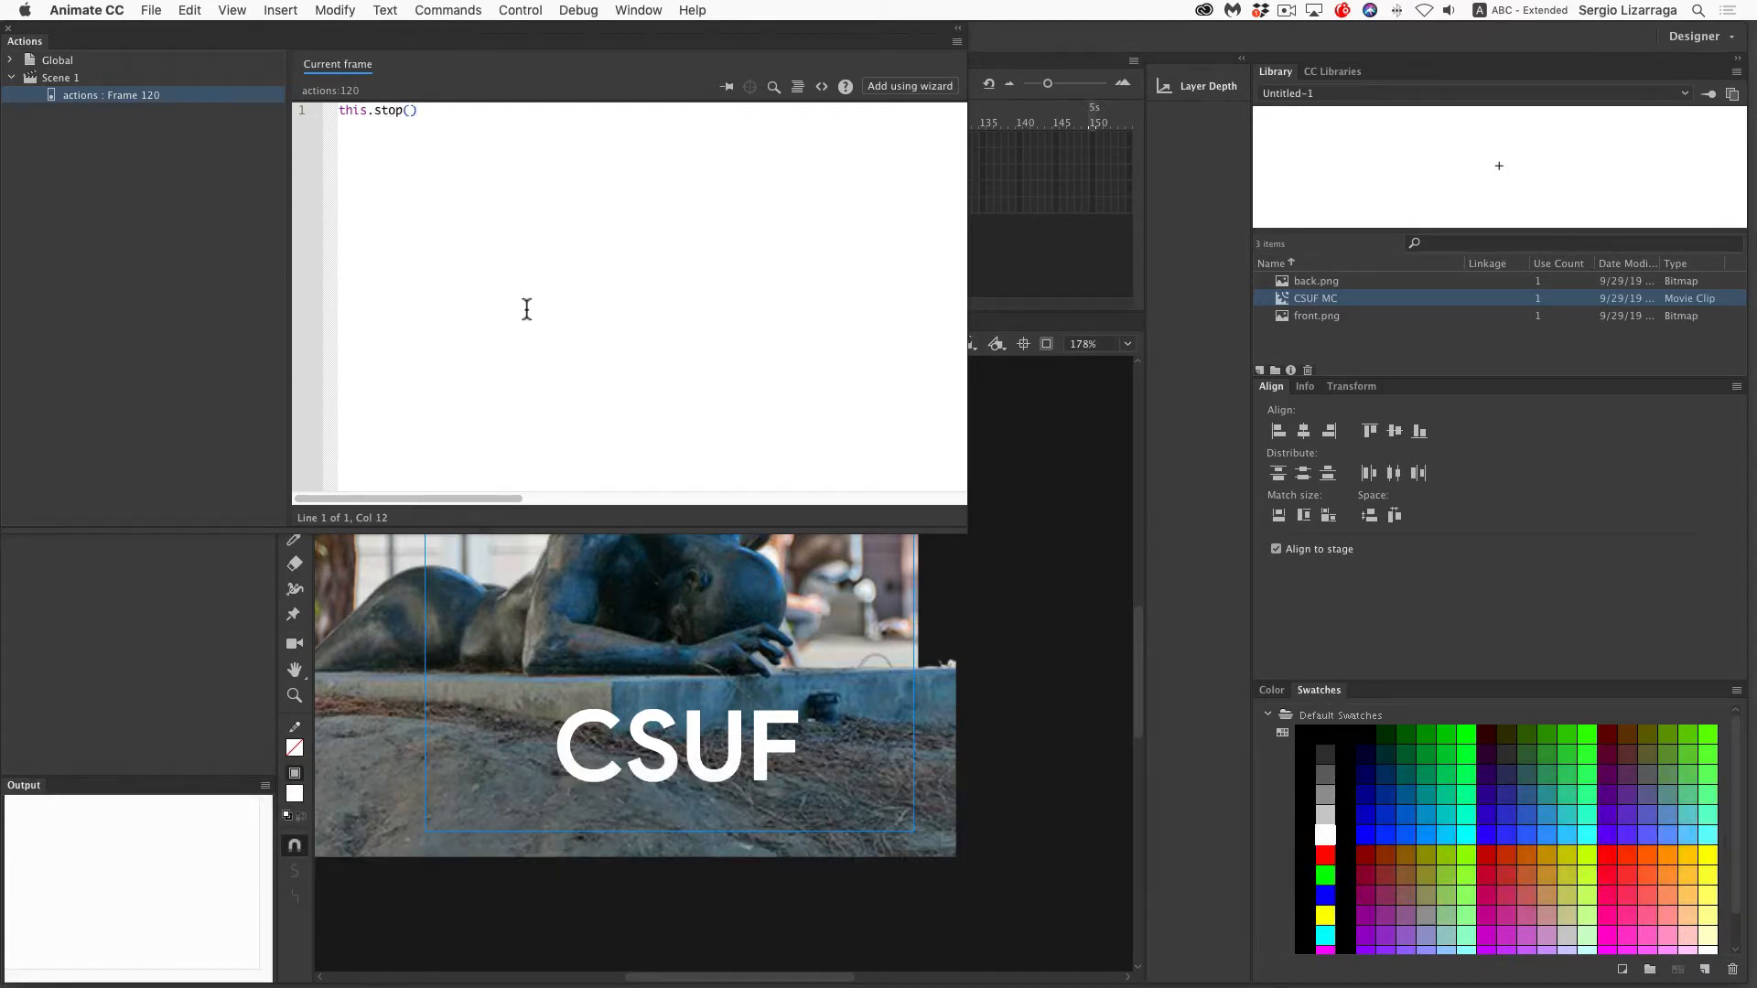
pyautogui.write(';')
# Test the movie in the browser and reload the page to replay the camera pan and title fade-in
pyautogui.press('super')
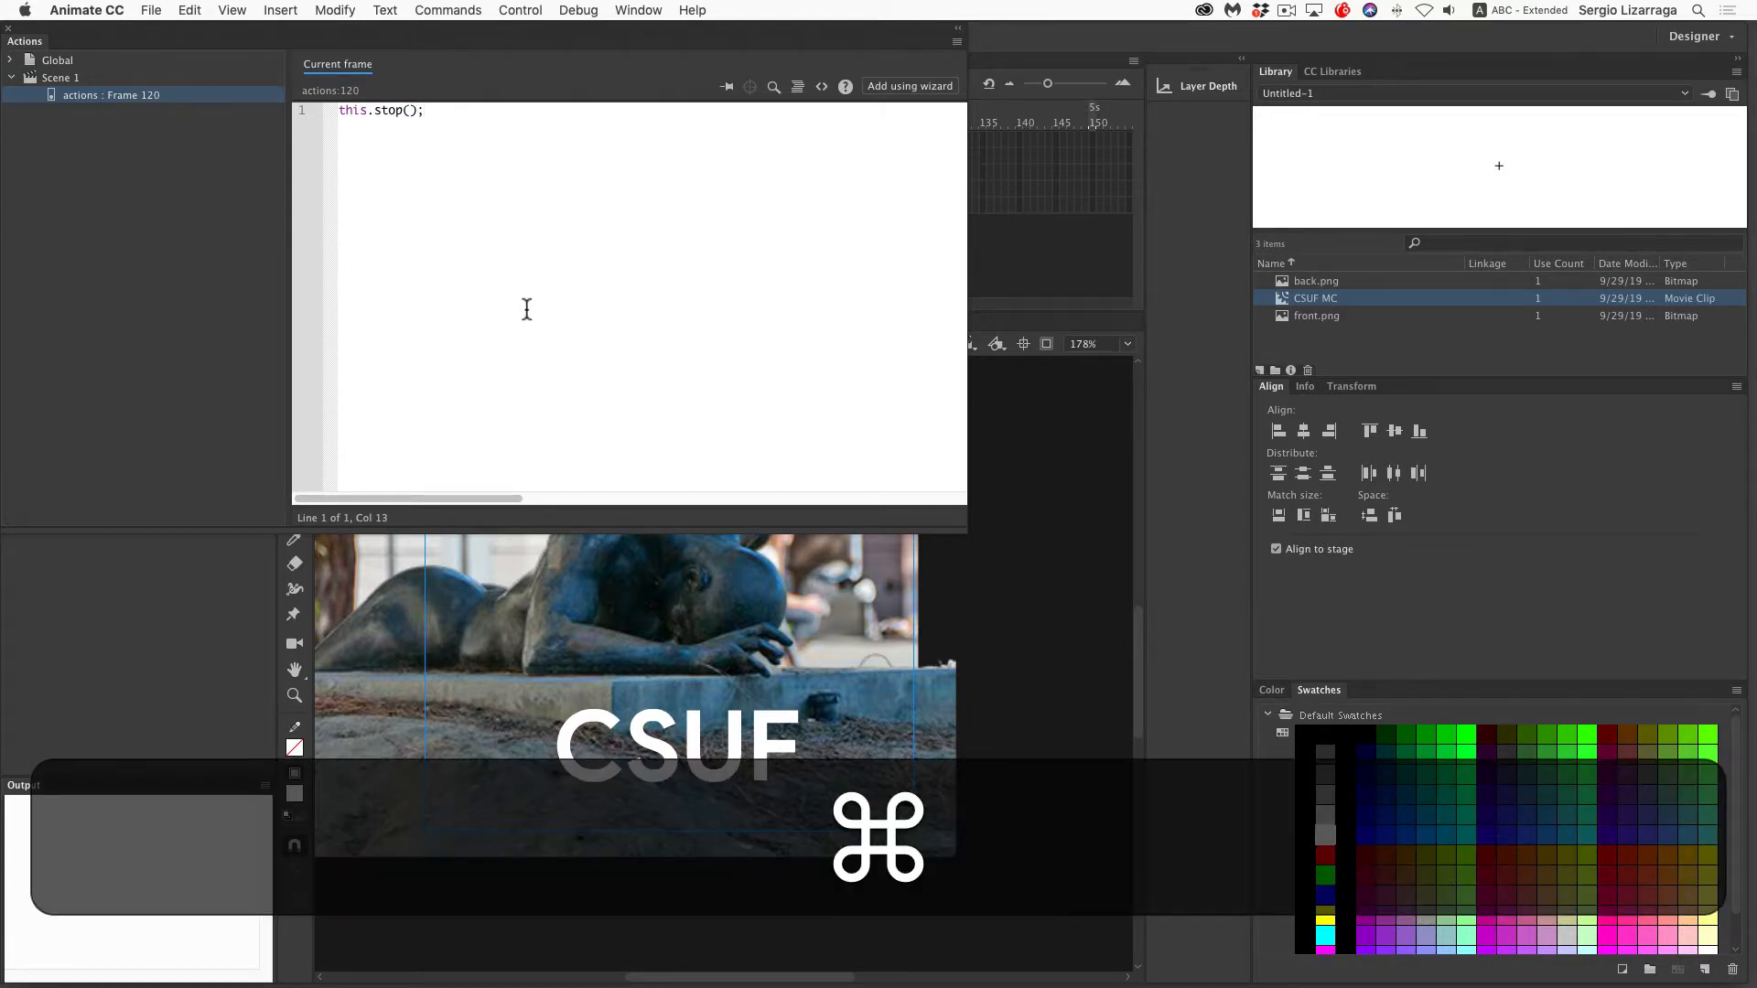
pyautogui.press('super+Return')
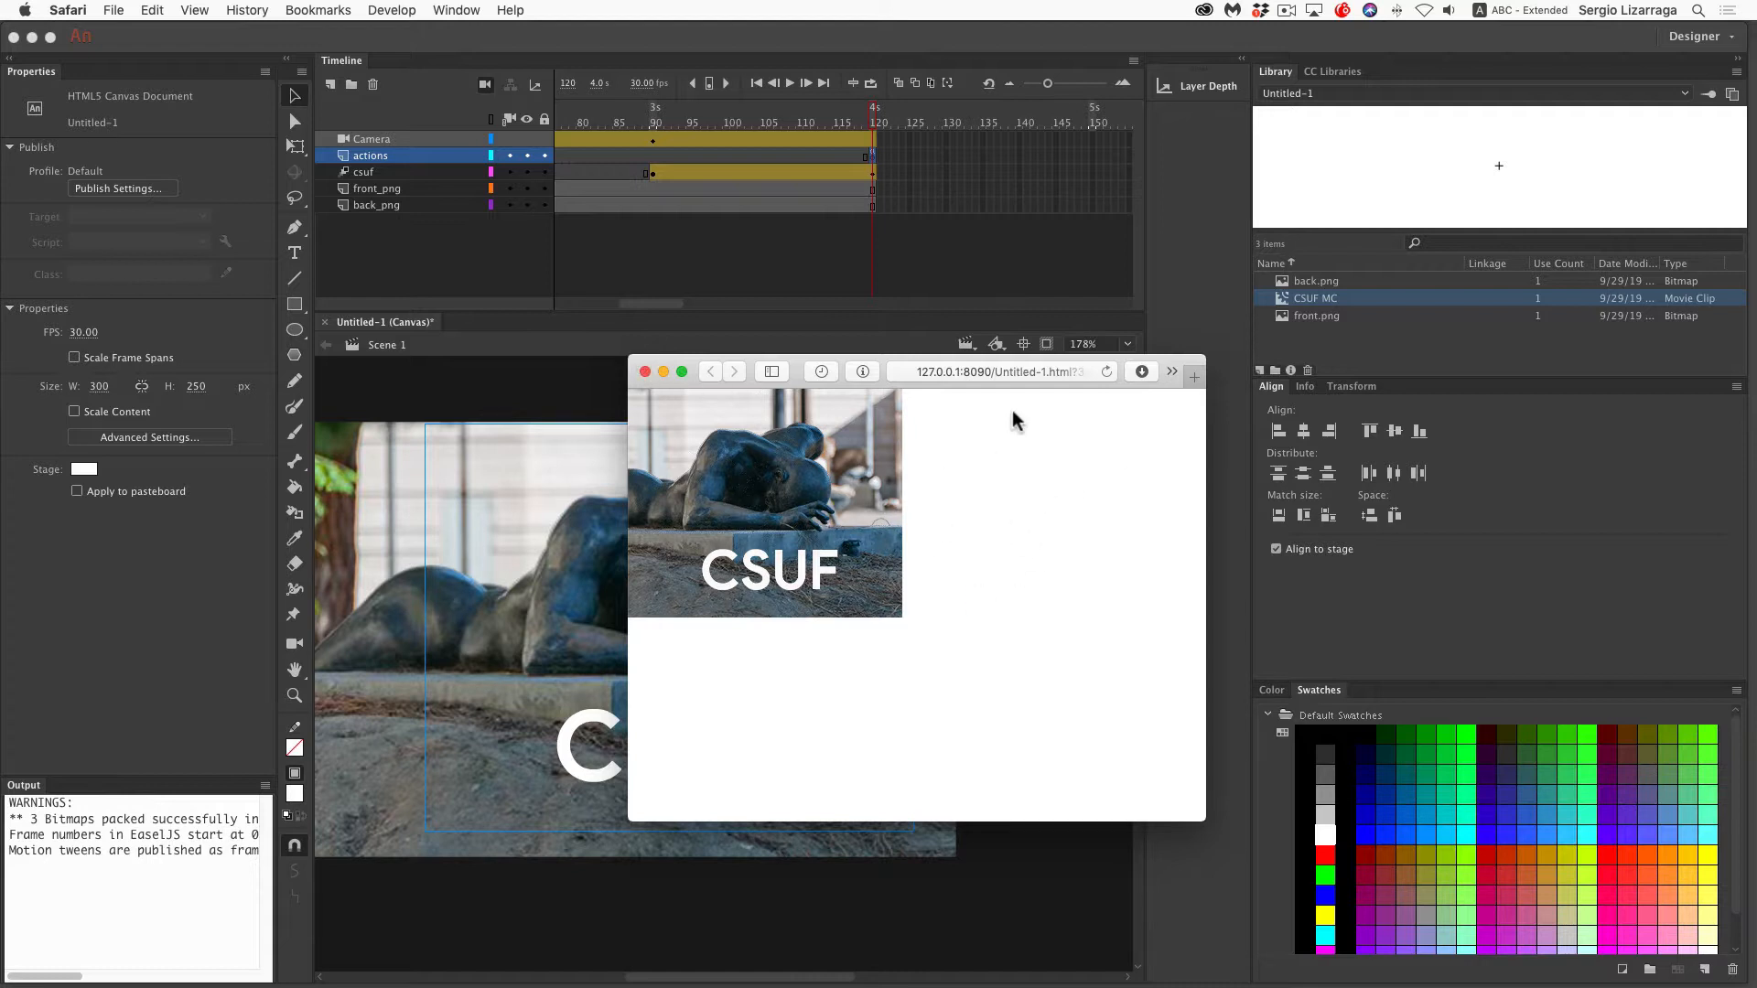
pyautogui.click(1107, 372)
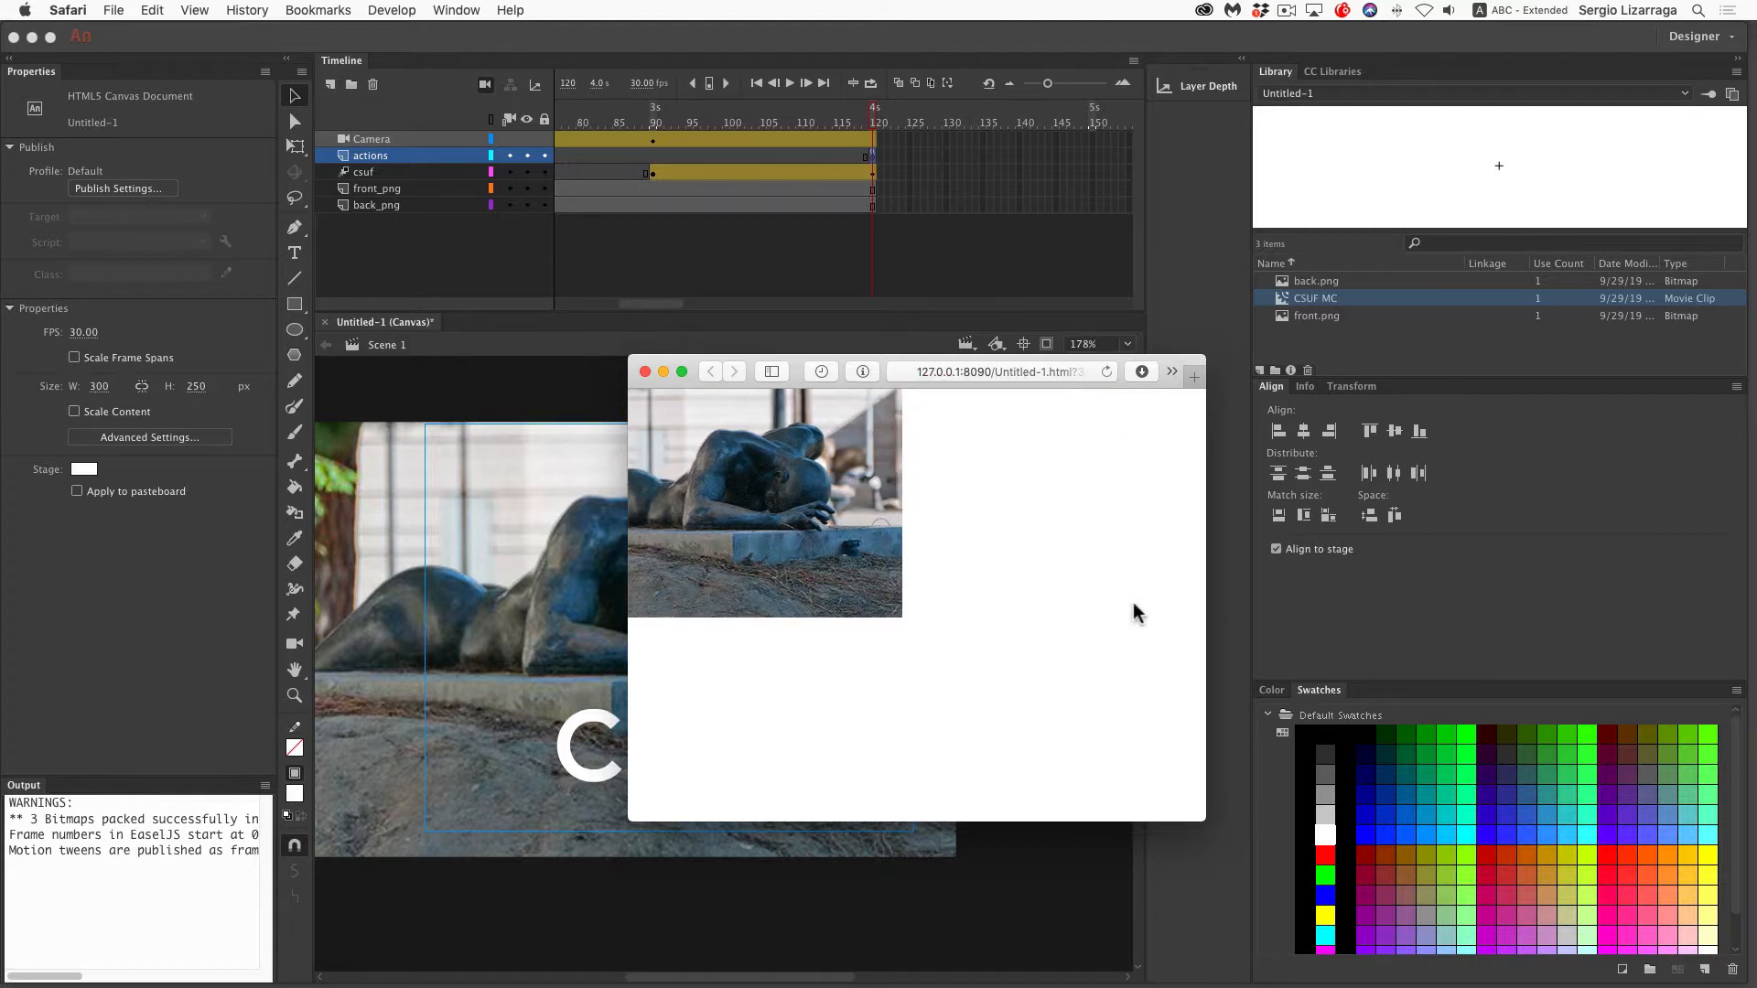
# Close the browser preview and the Actions panel to return to the Animate document
pyautogui.click(644, 372)
pyautogui.hotkey('shift', ',')
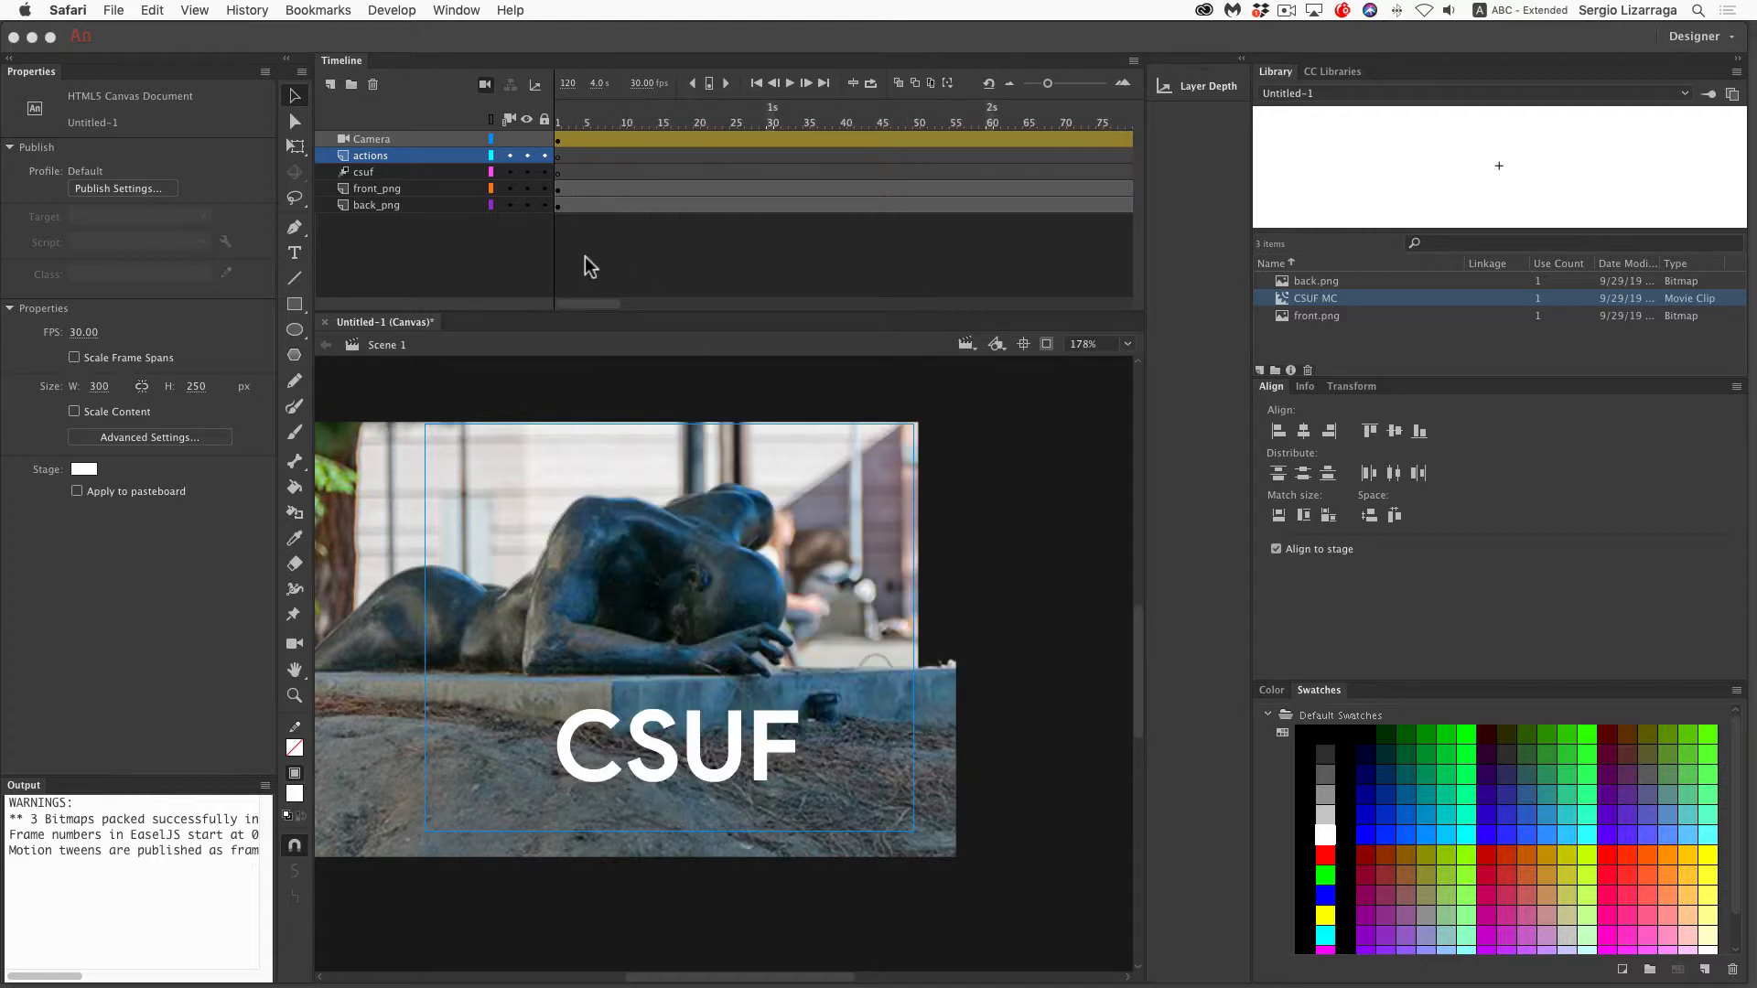
pyautogui.click(441, 174)
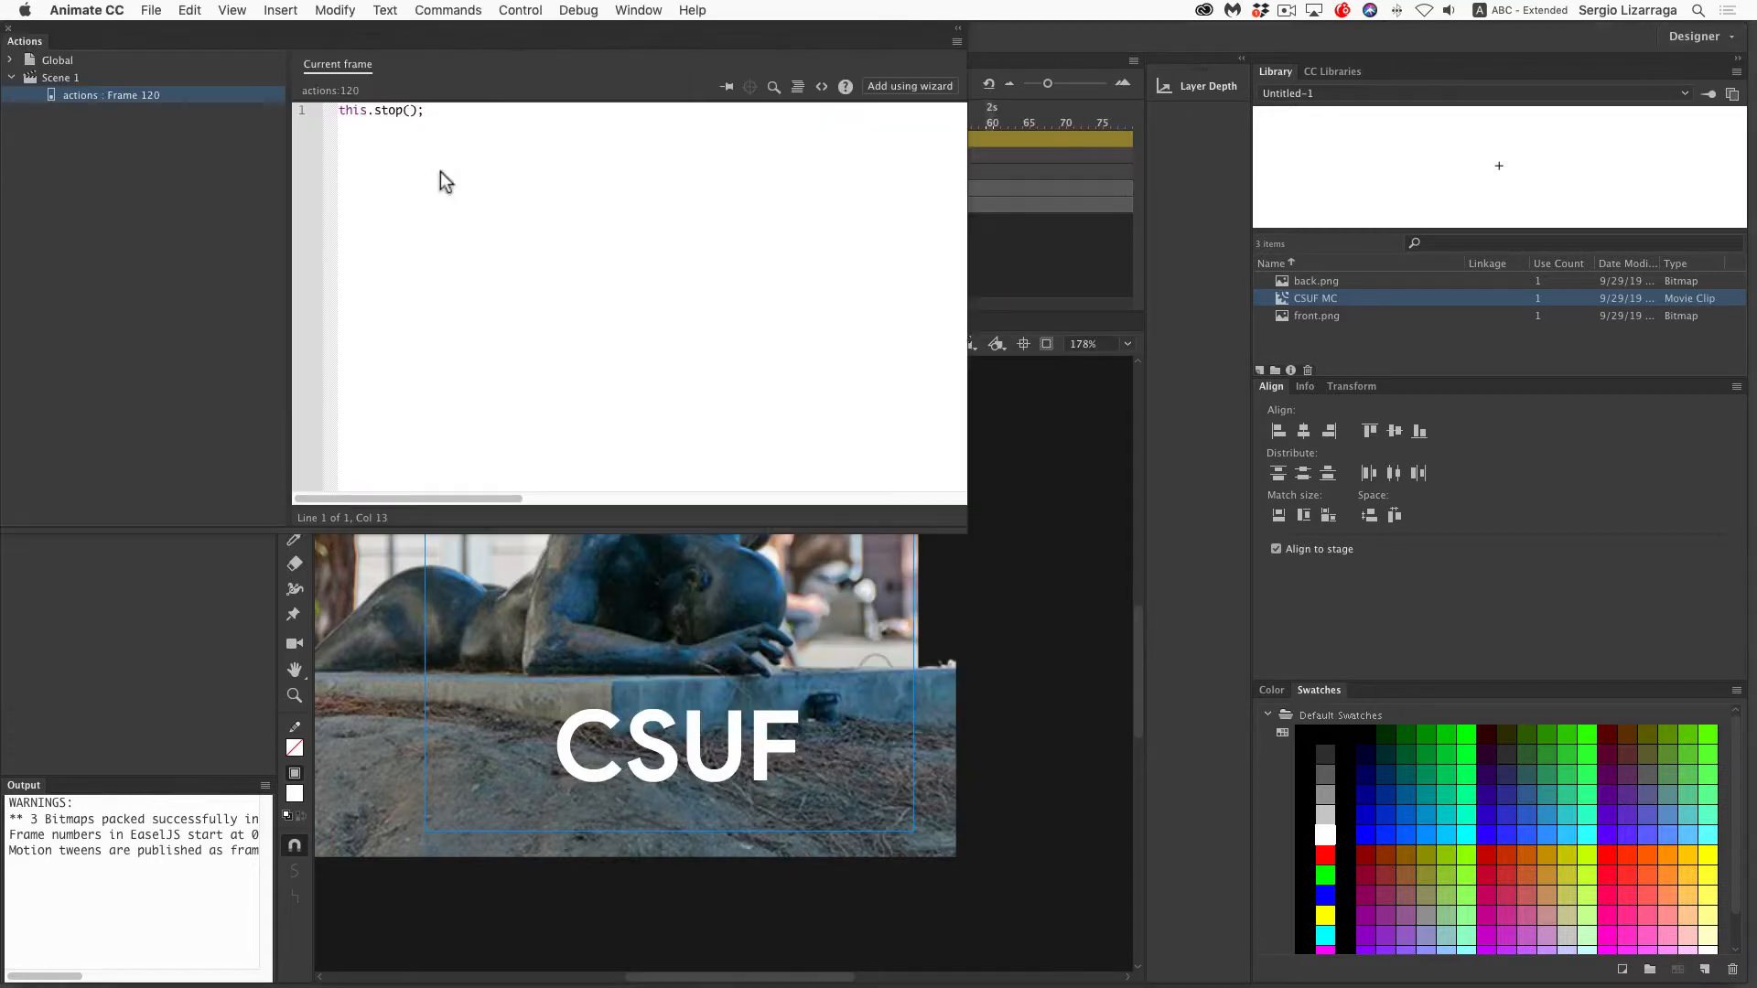
pyautogui.click(8, 29)
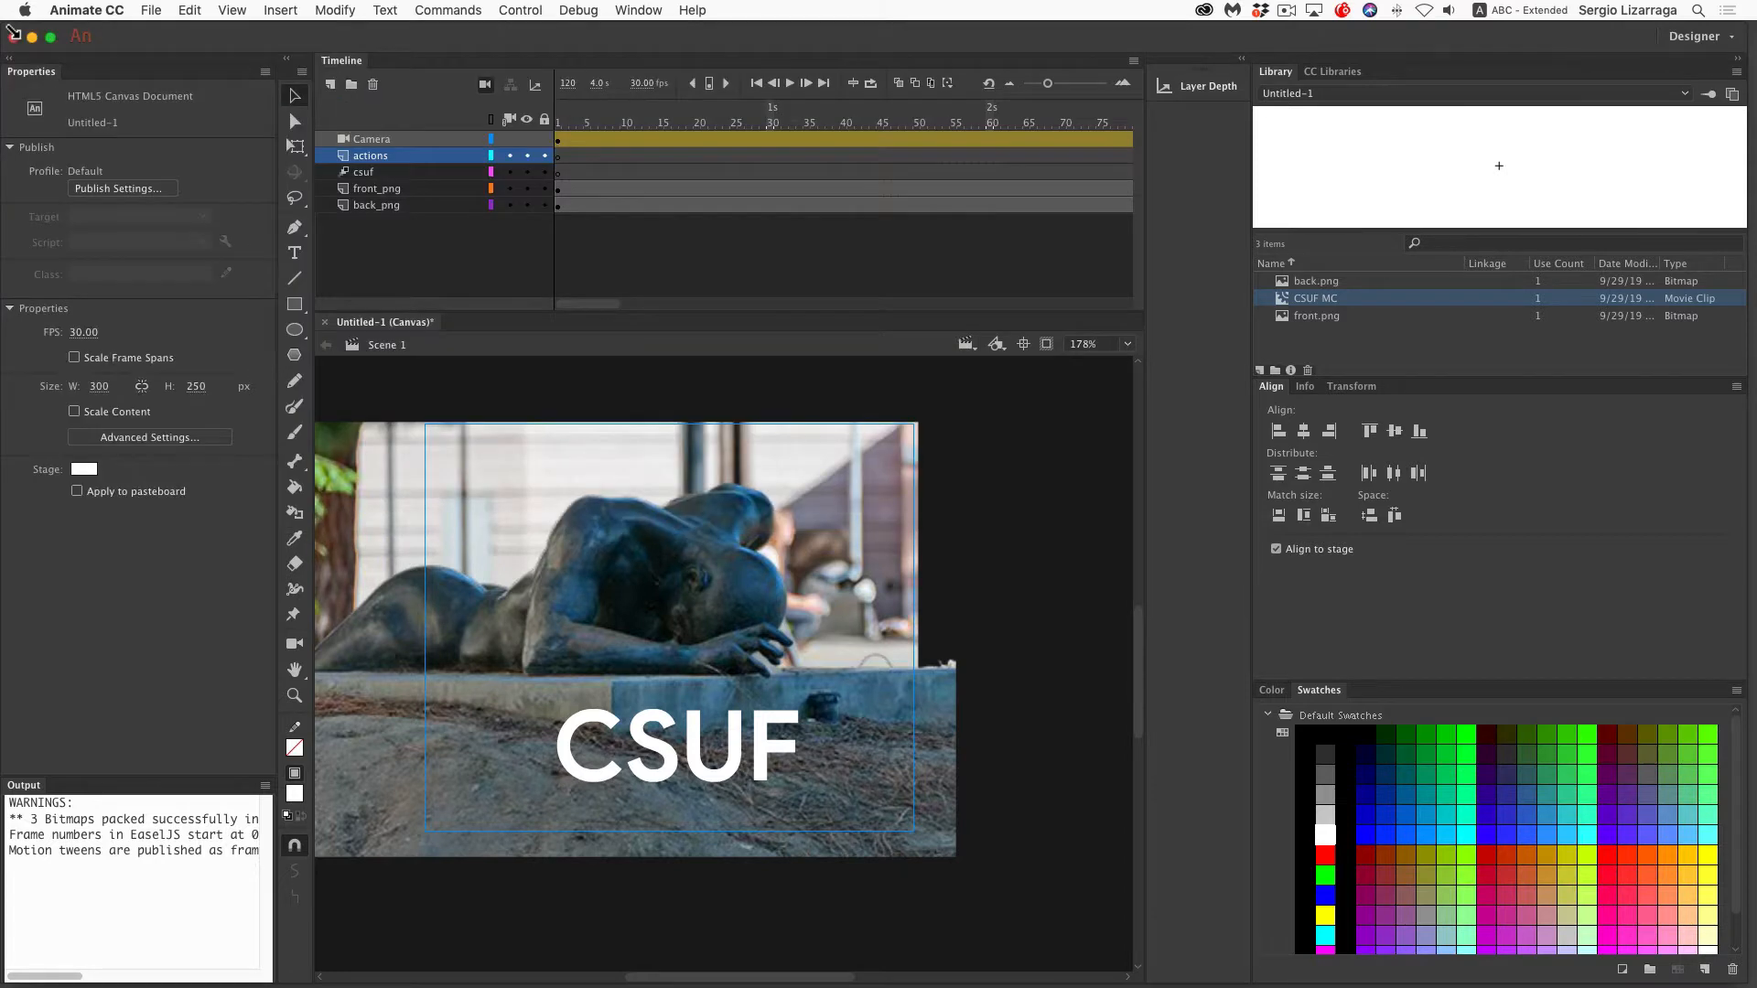
# Add a layer directly above the csuf layer and name it link
pyautogui.click(377, 172)
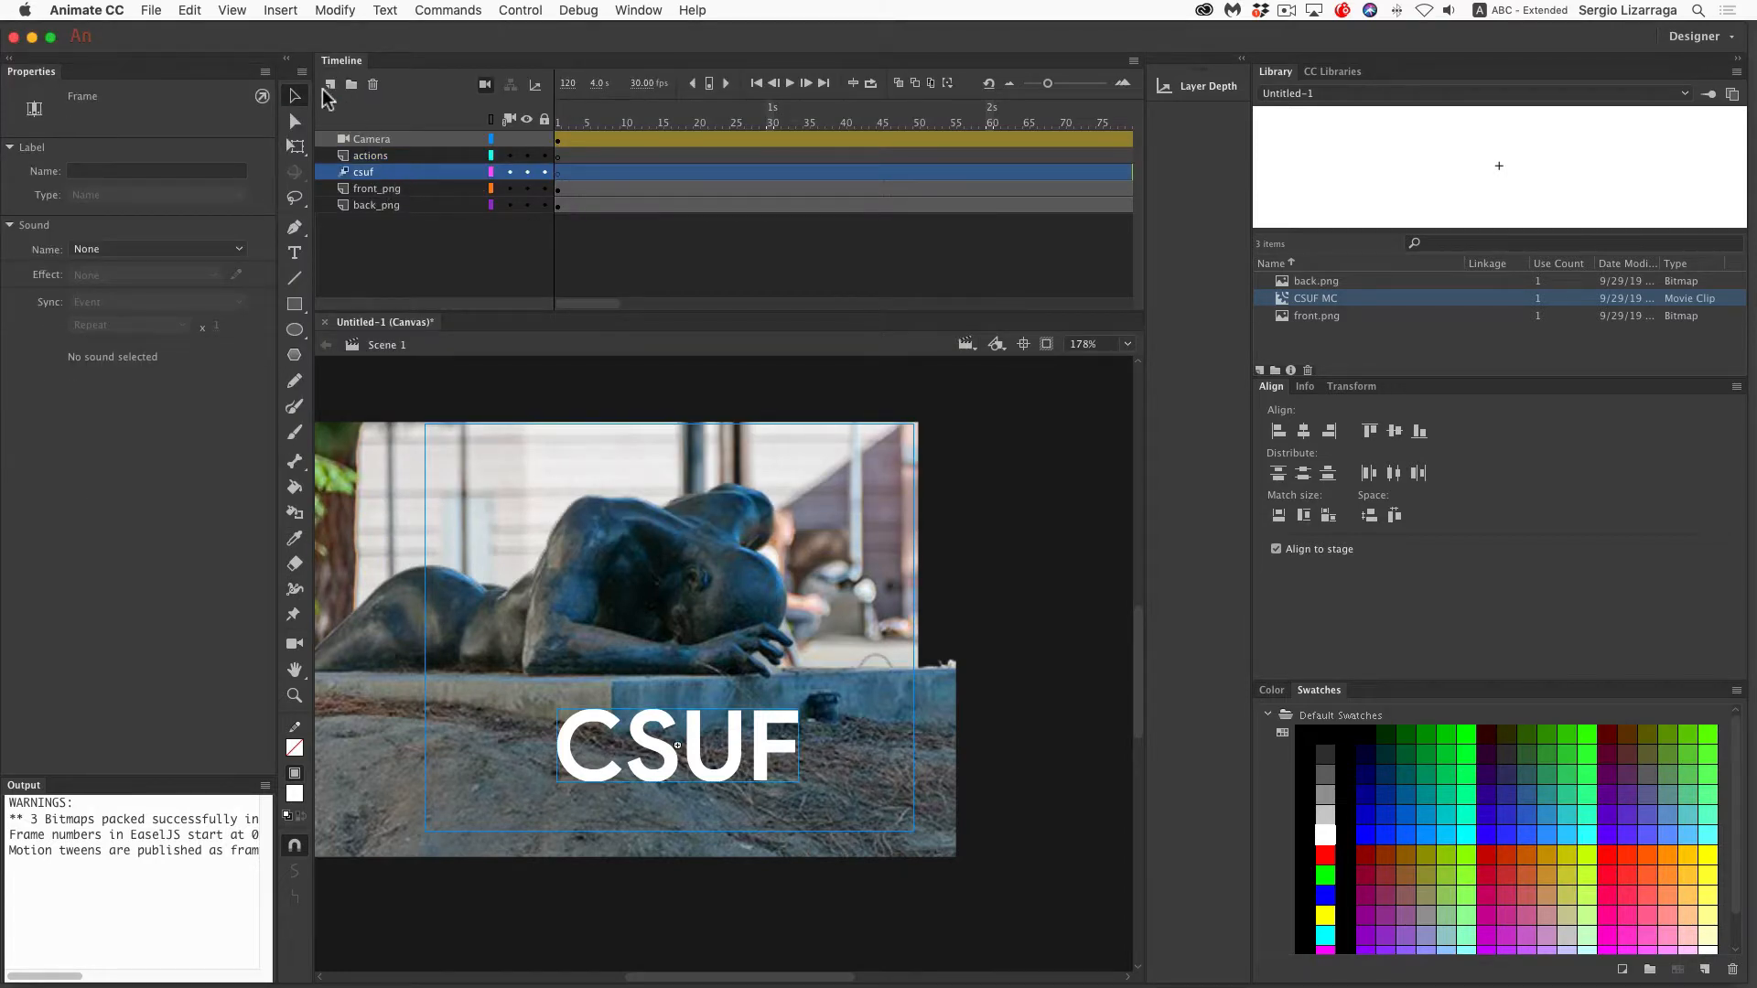
pyautogui.click(329, 85)
pyautogui.doubleClick(383, 174)
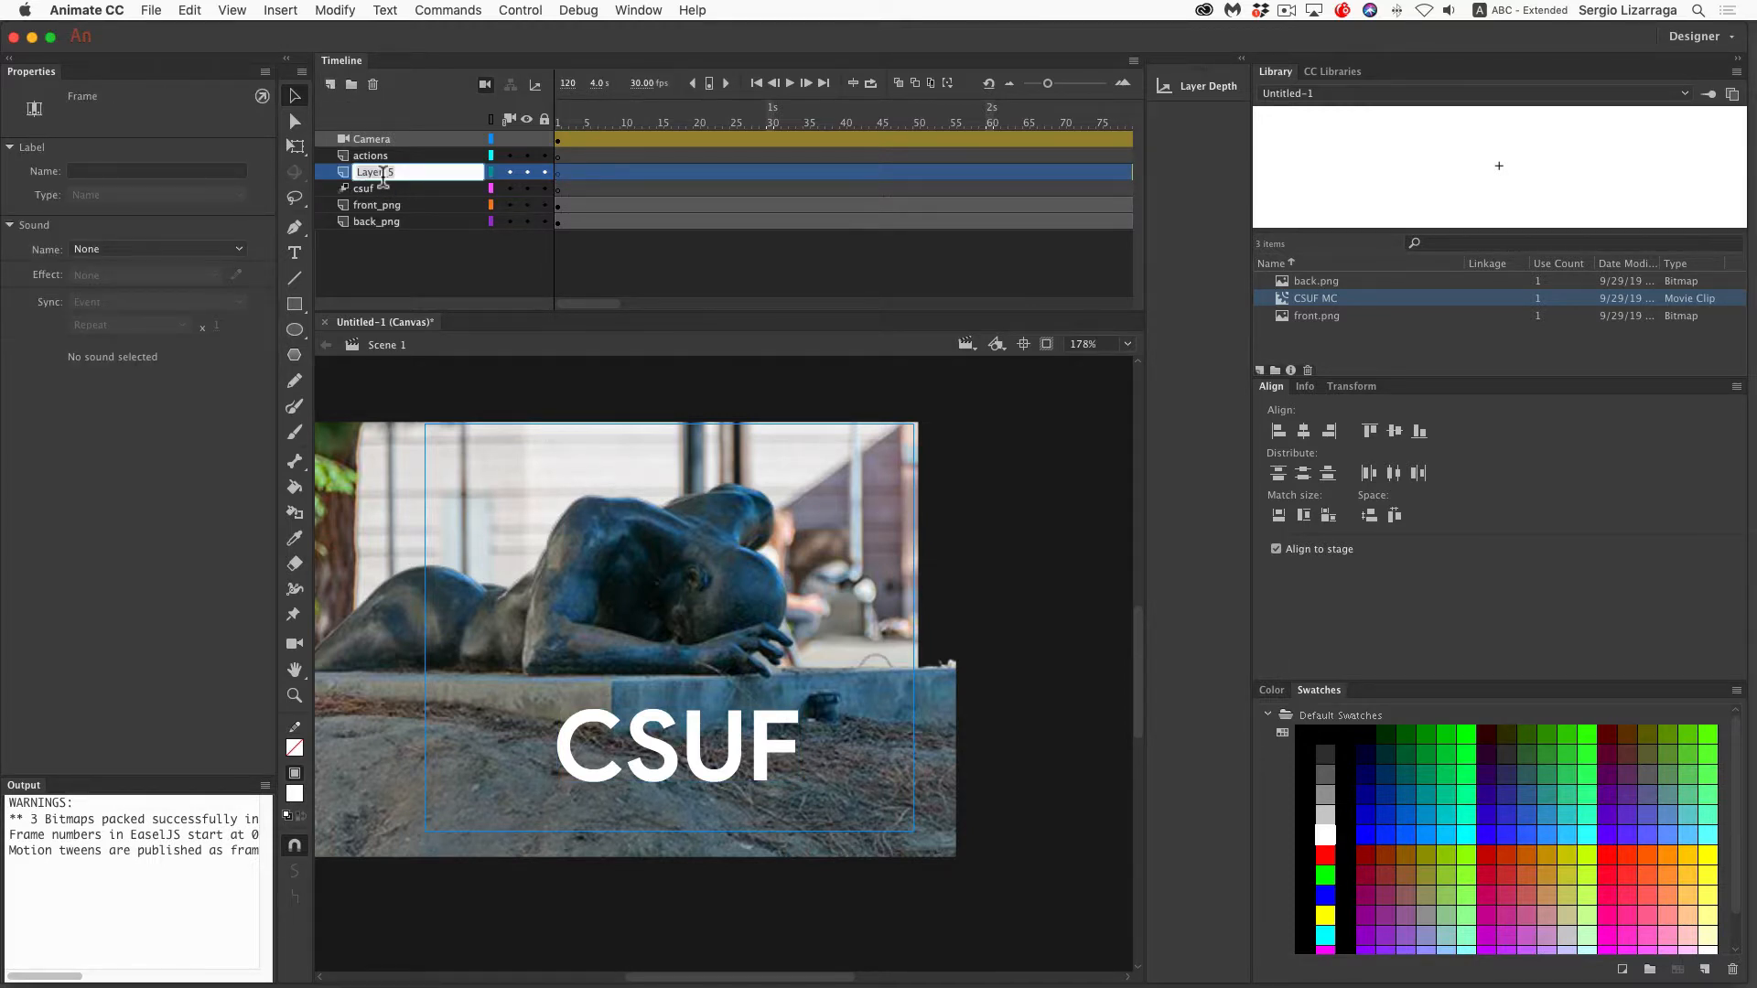
pyautogui.write('link')
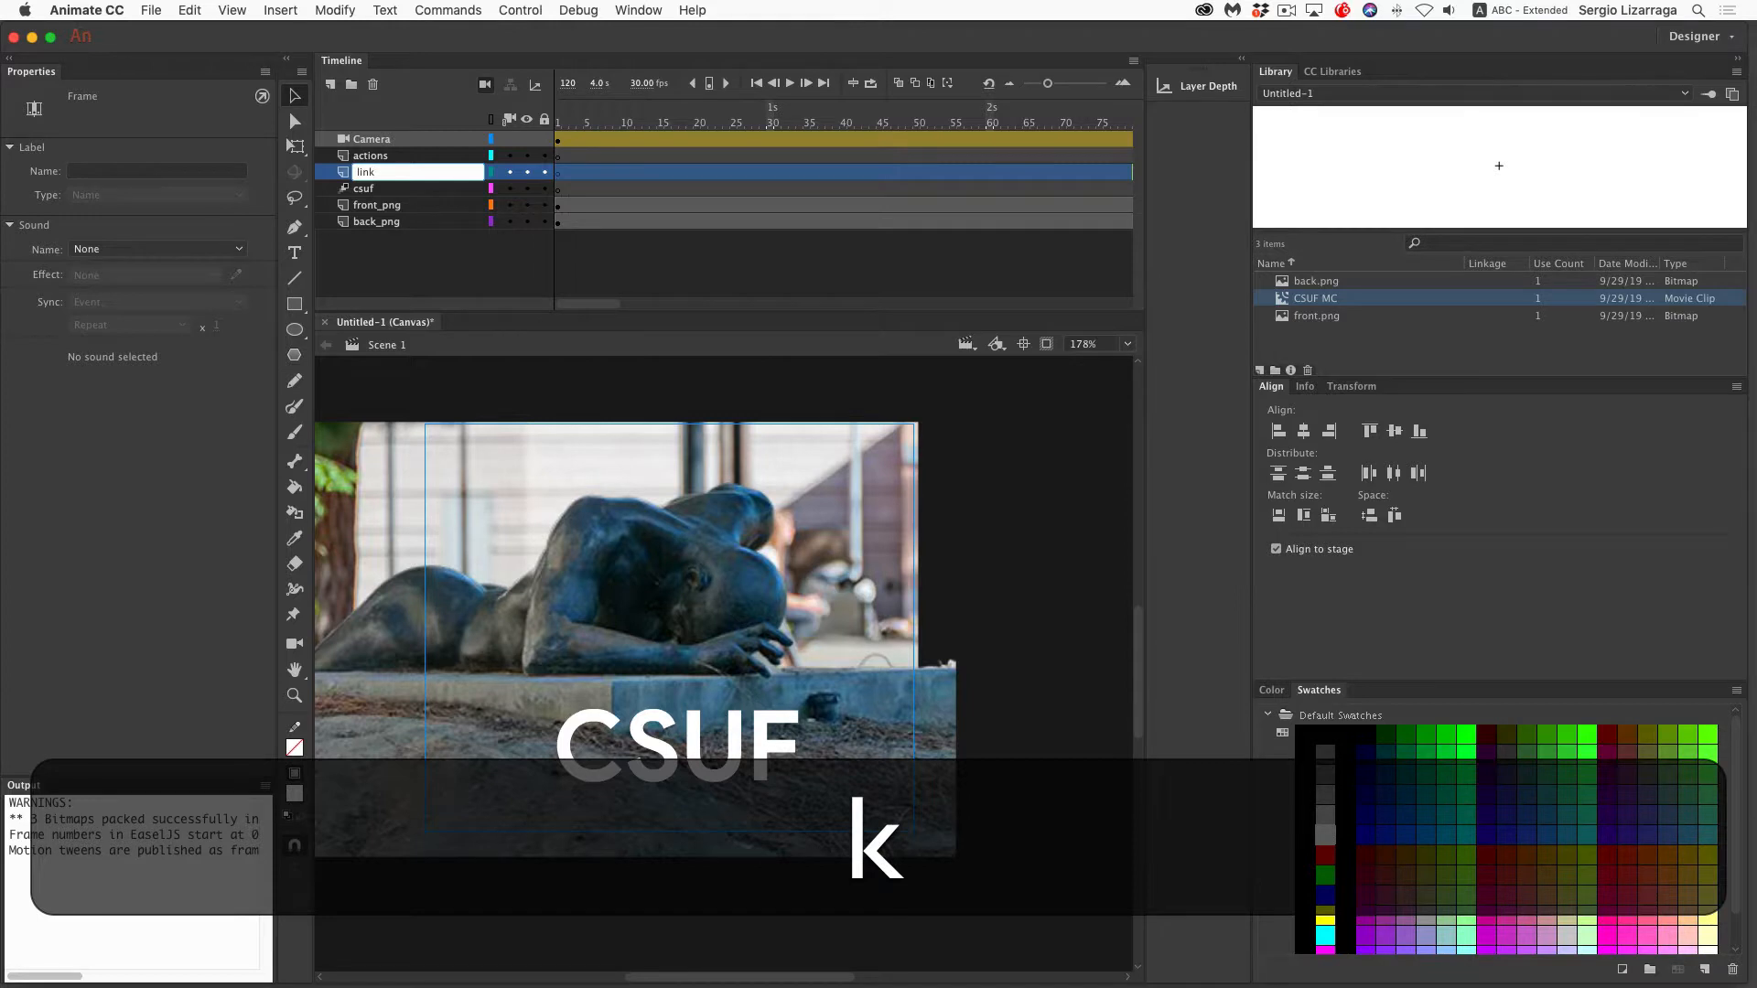
pyautogui.press('Return')
# Draw a bright green rectangle without a stroke, about 311 × 260 px, covering the whole stage on the link layer
pyautogui.click(556, 170)
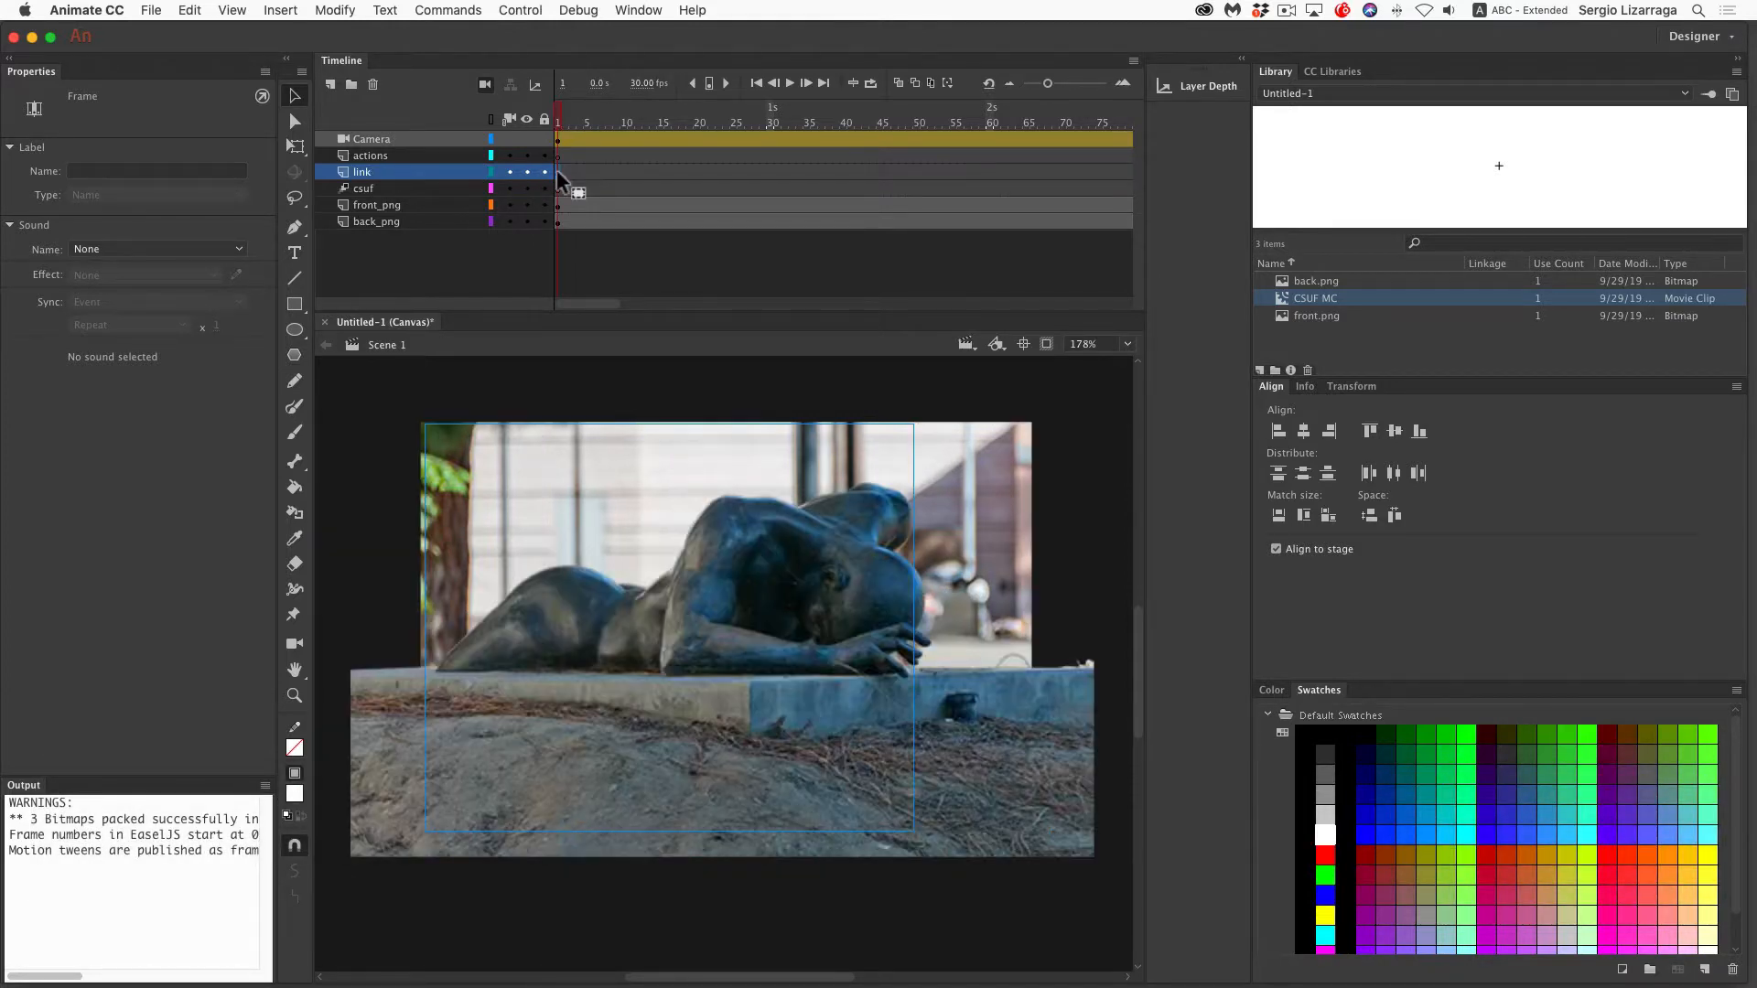
pyautogui.hscroll(2, 689, 509)
pyautogui.hscroll(-2, 690, 513)
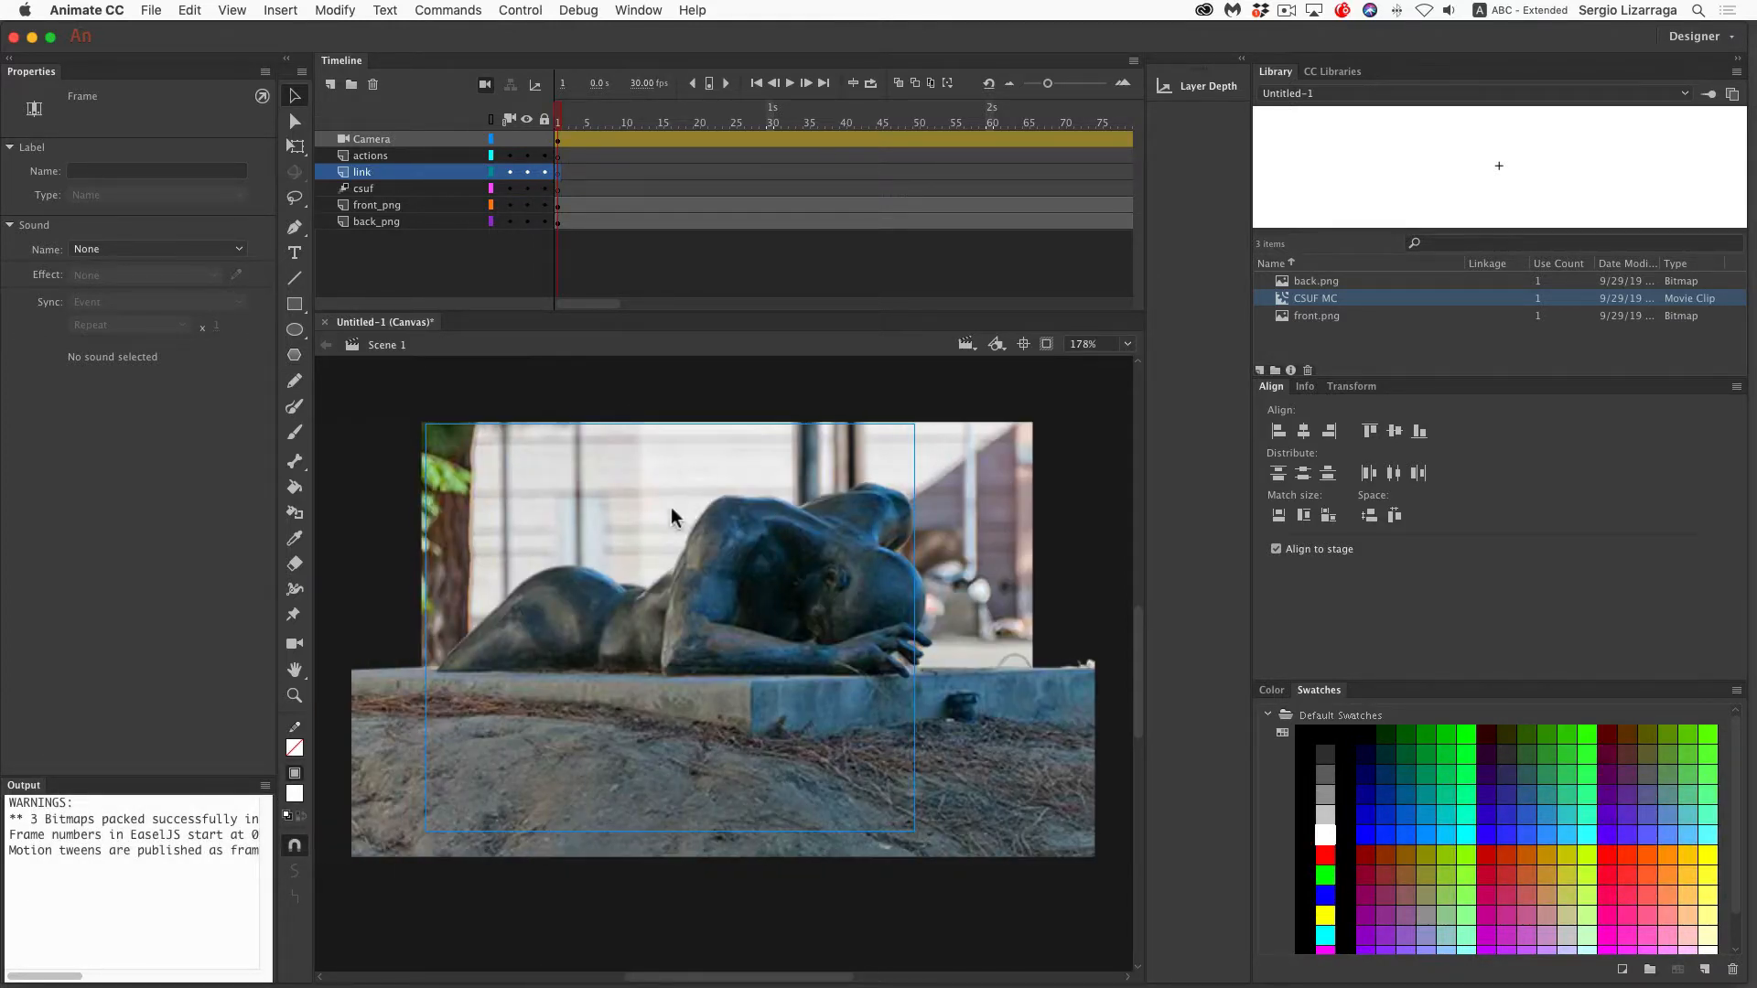
pyautogui.click(565, 119)
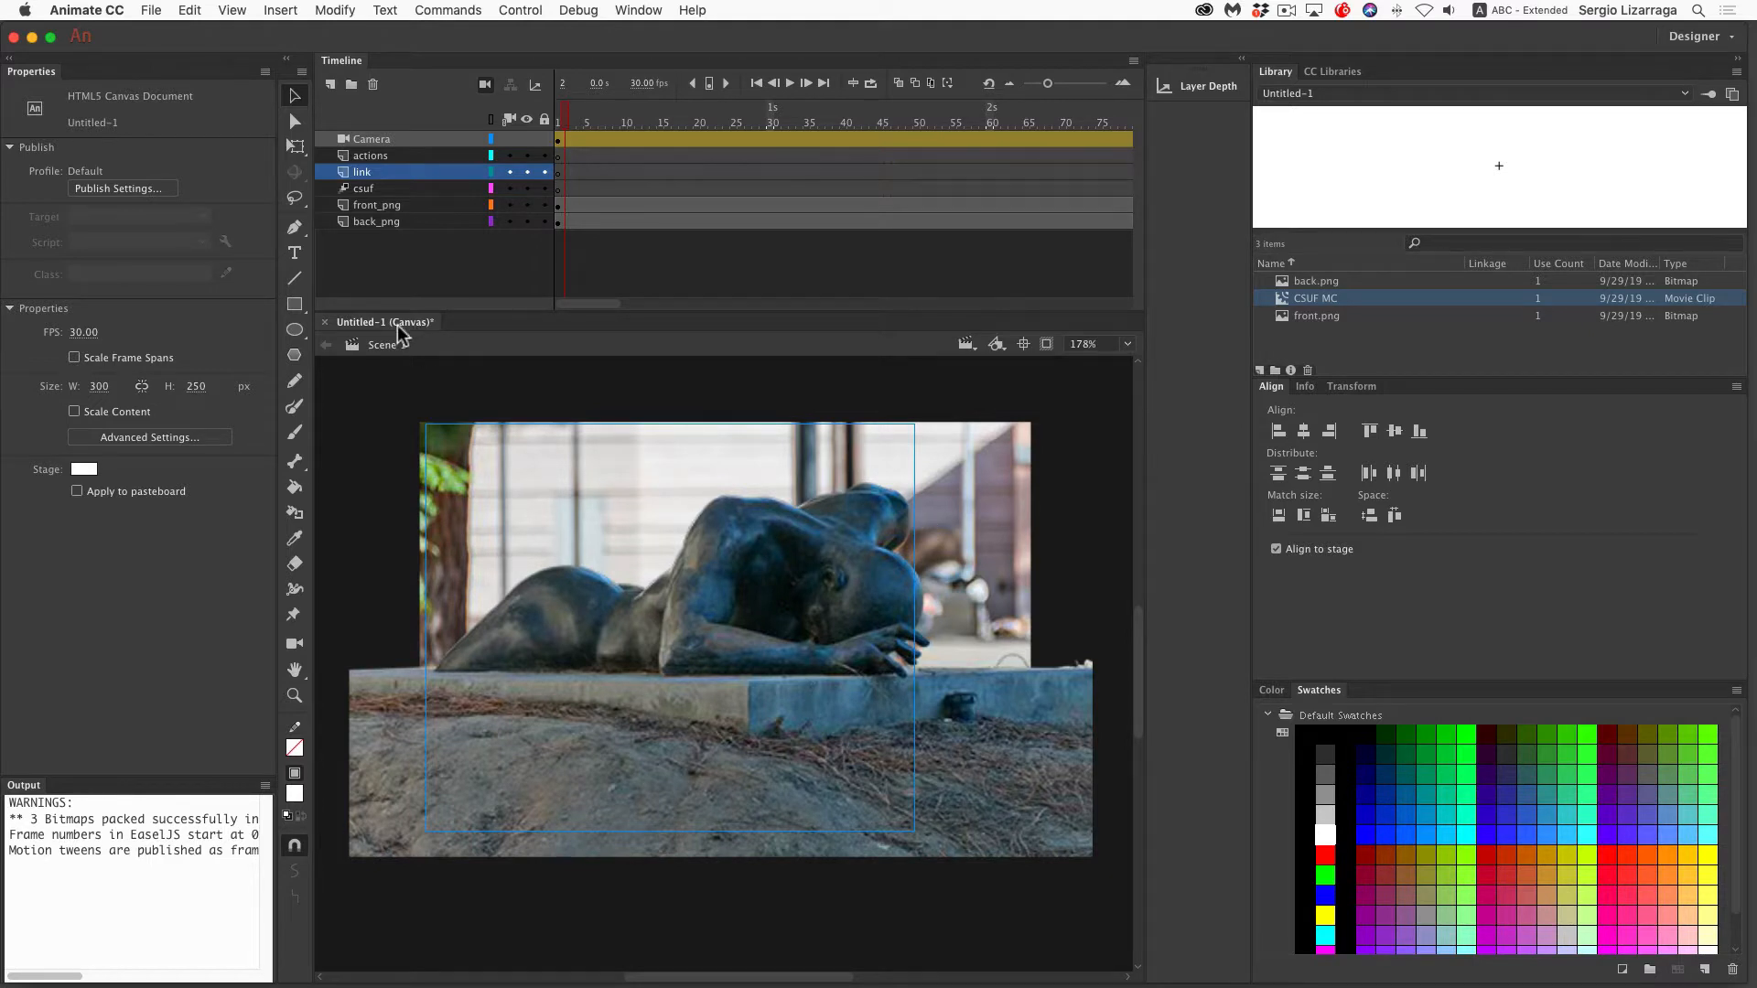
pyautogui.click(295, 306)
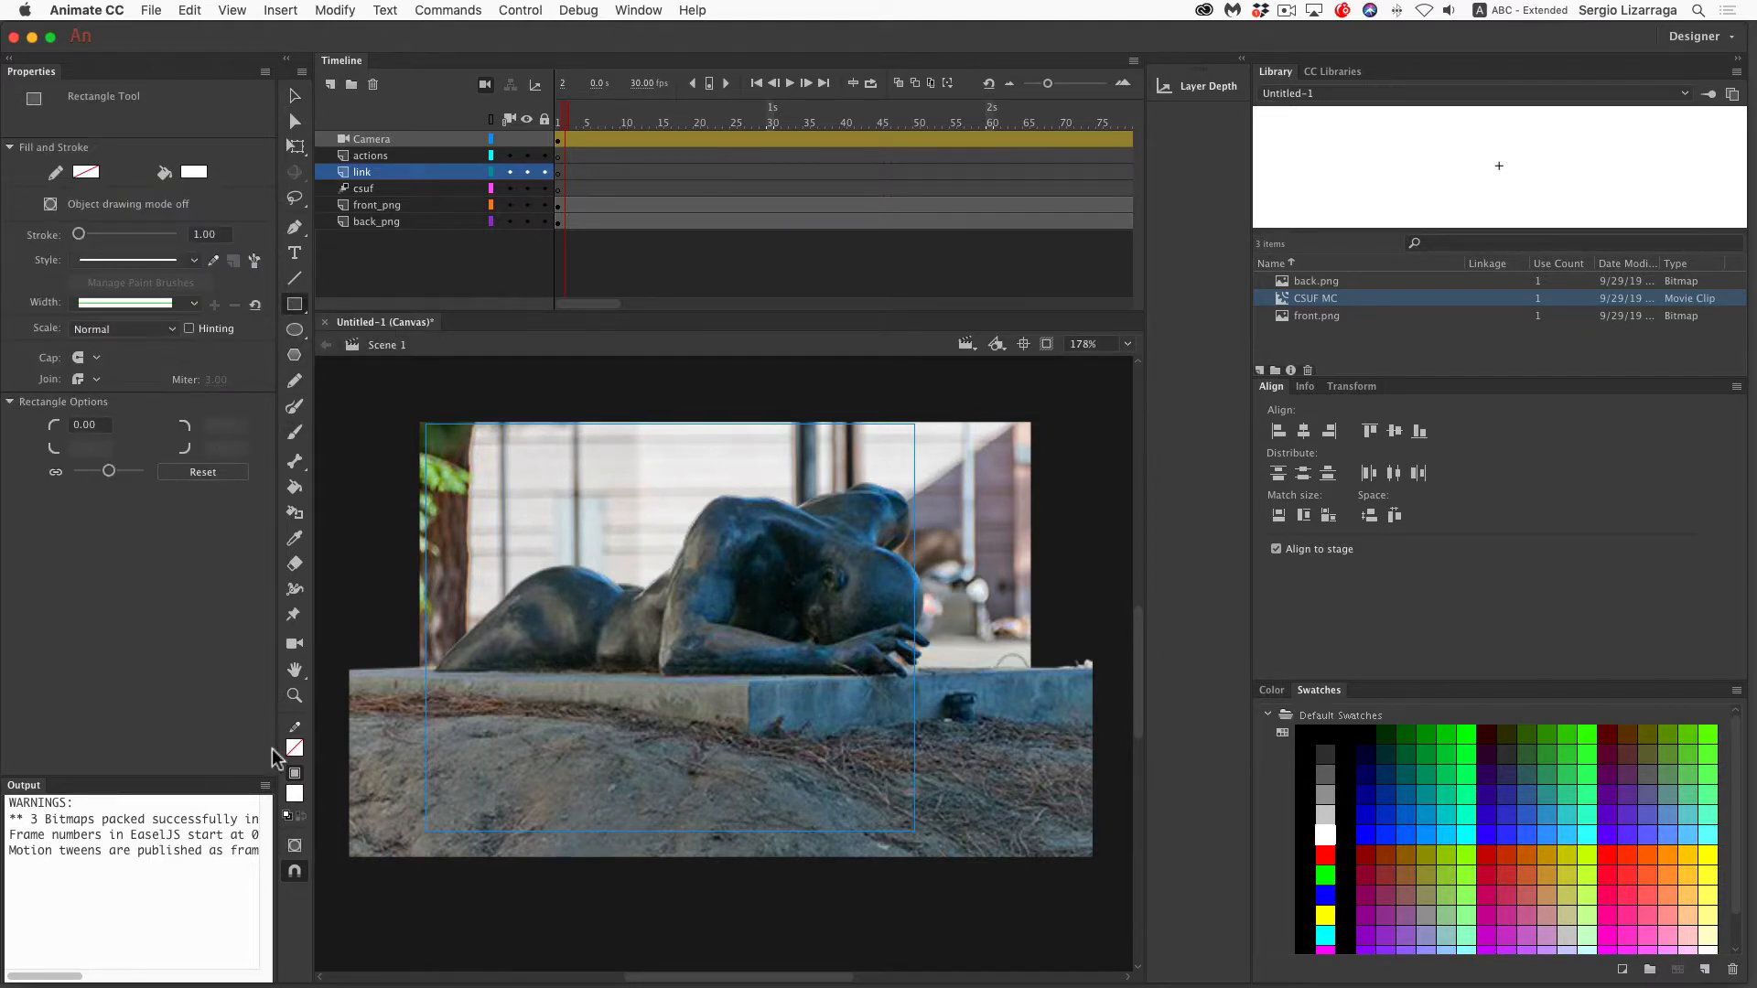
pyautogui.click(294, 793)
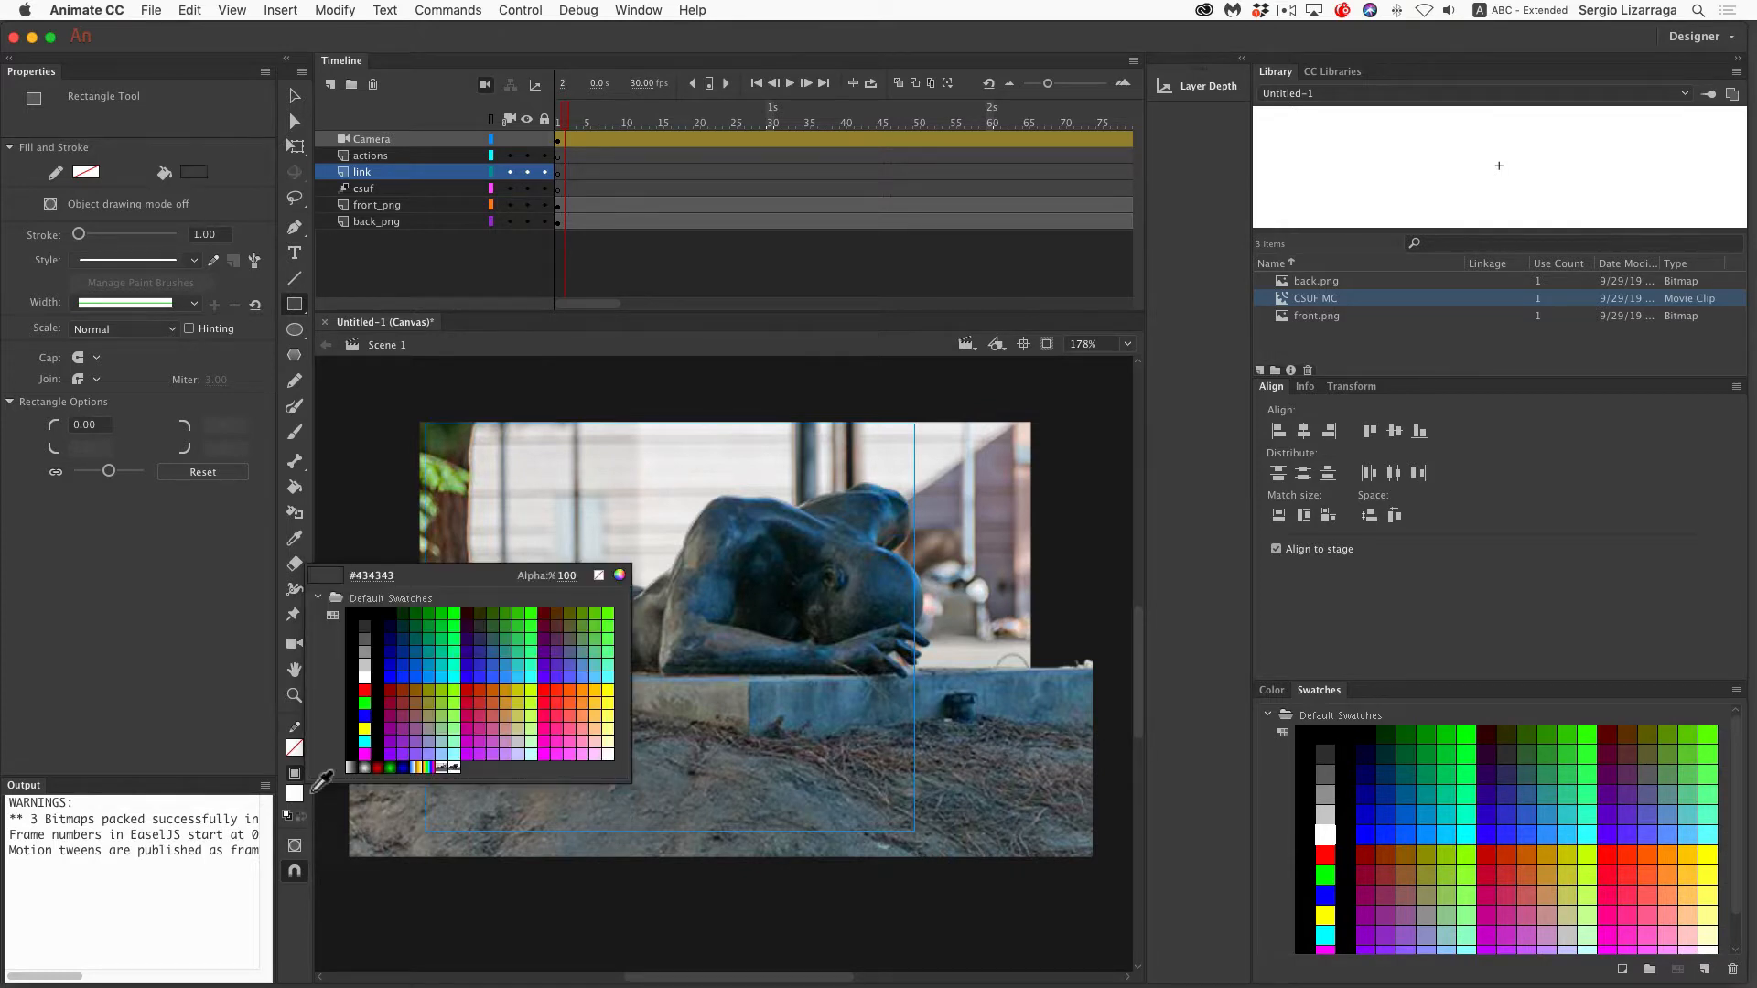
pyautogui.click(364, 702)
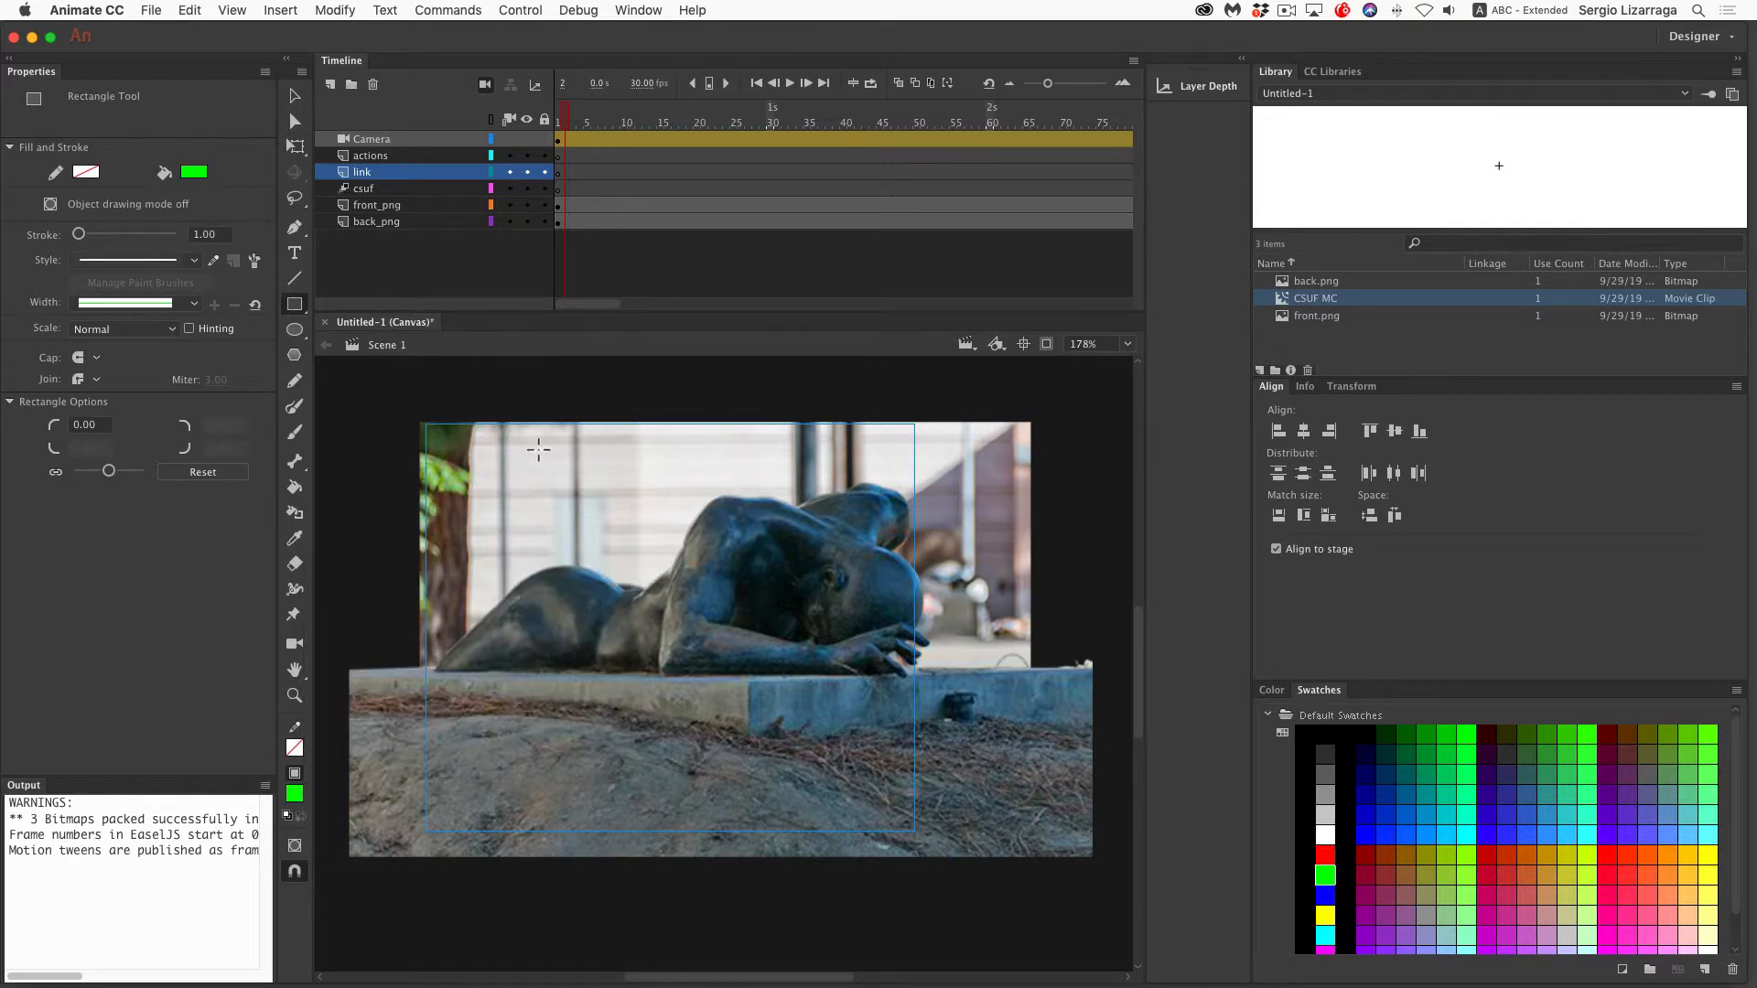
pyautogui.moveTo(420, 417); pyautogui.dragTo(925, 838)
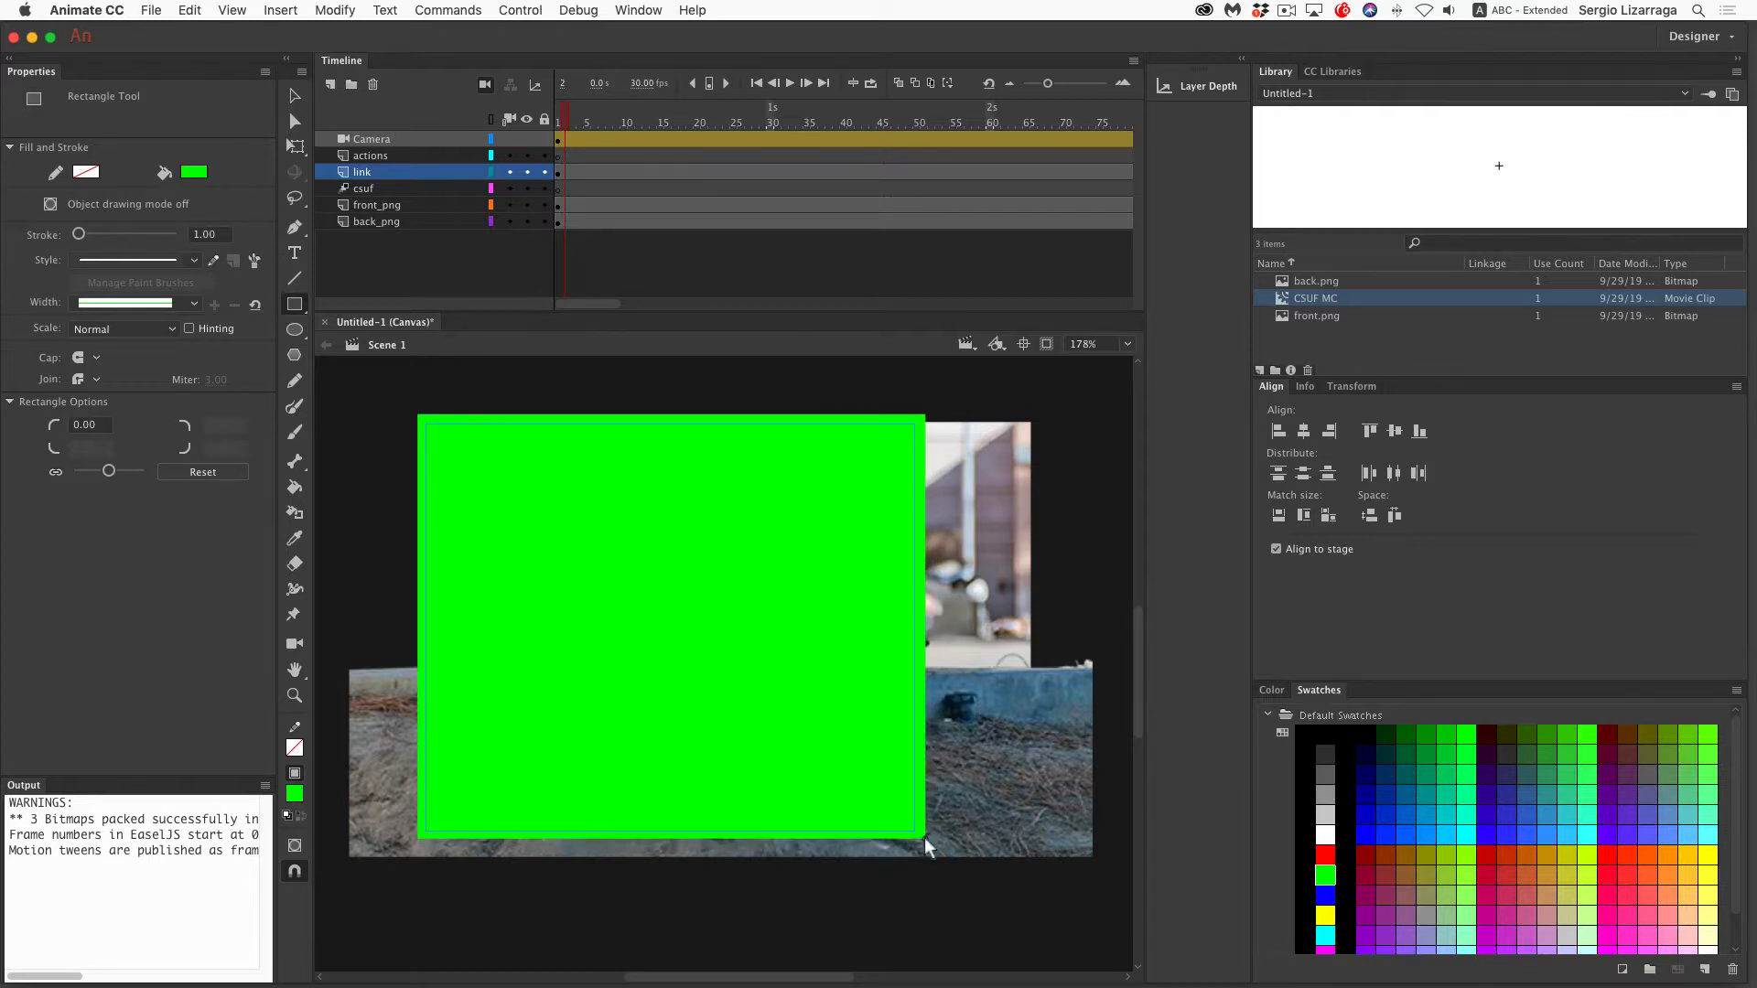
# Convert the green rectangle to a Button symbol named CSUF LINK
pyautogui.click(293, 95)
pyautogui.click(596, 448)
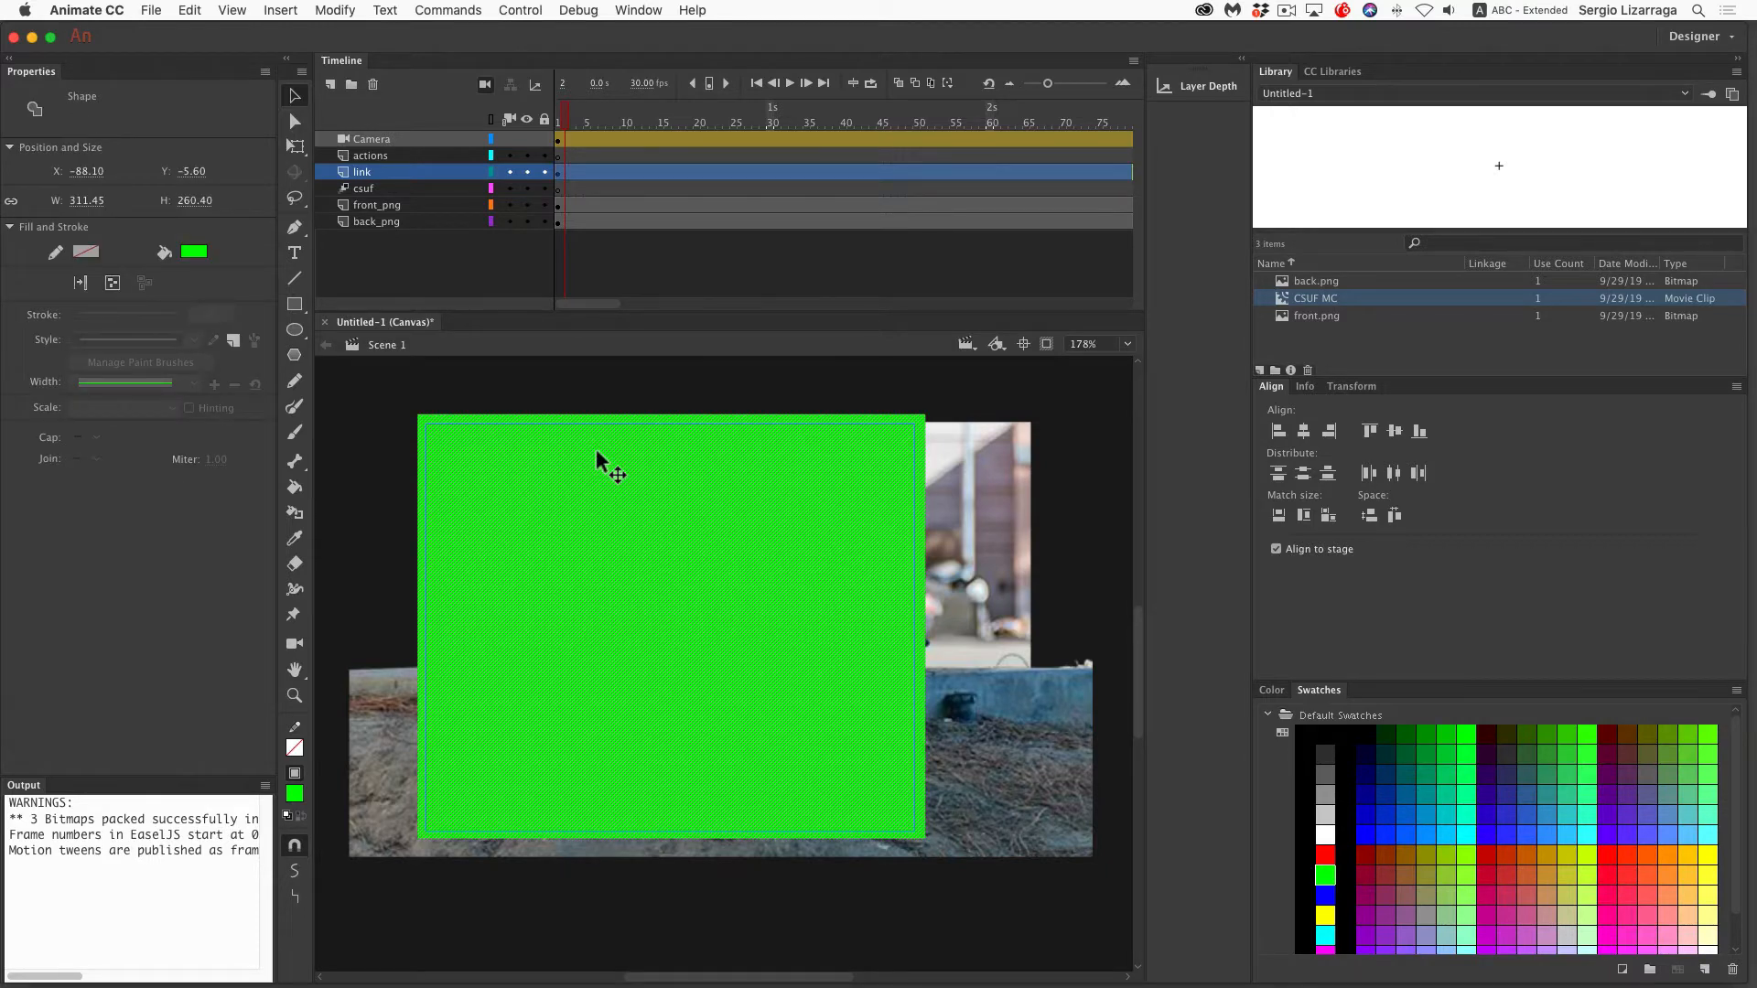
pyautogui.press('F8')
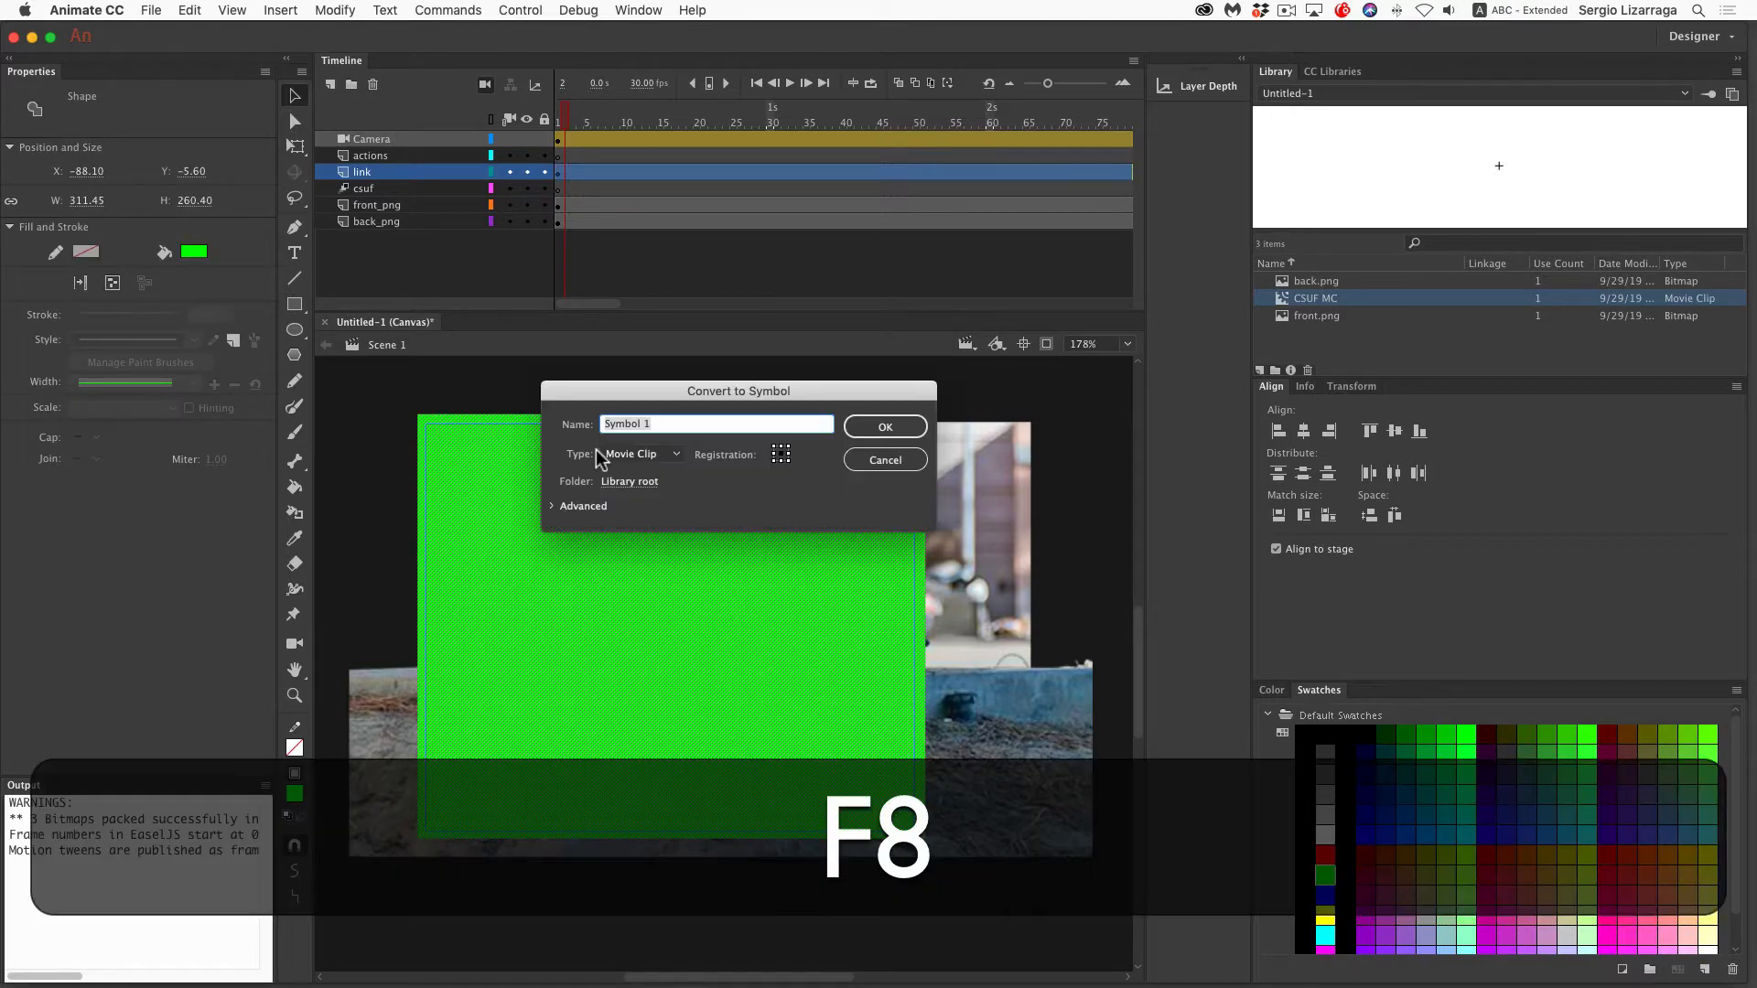
pyautogui.click(663, 454)
pyautogui.click(656, 487)
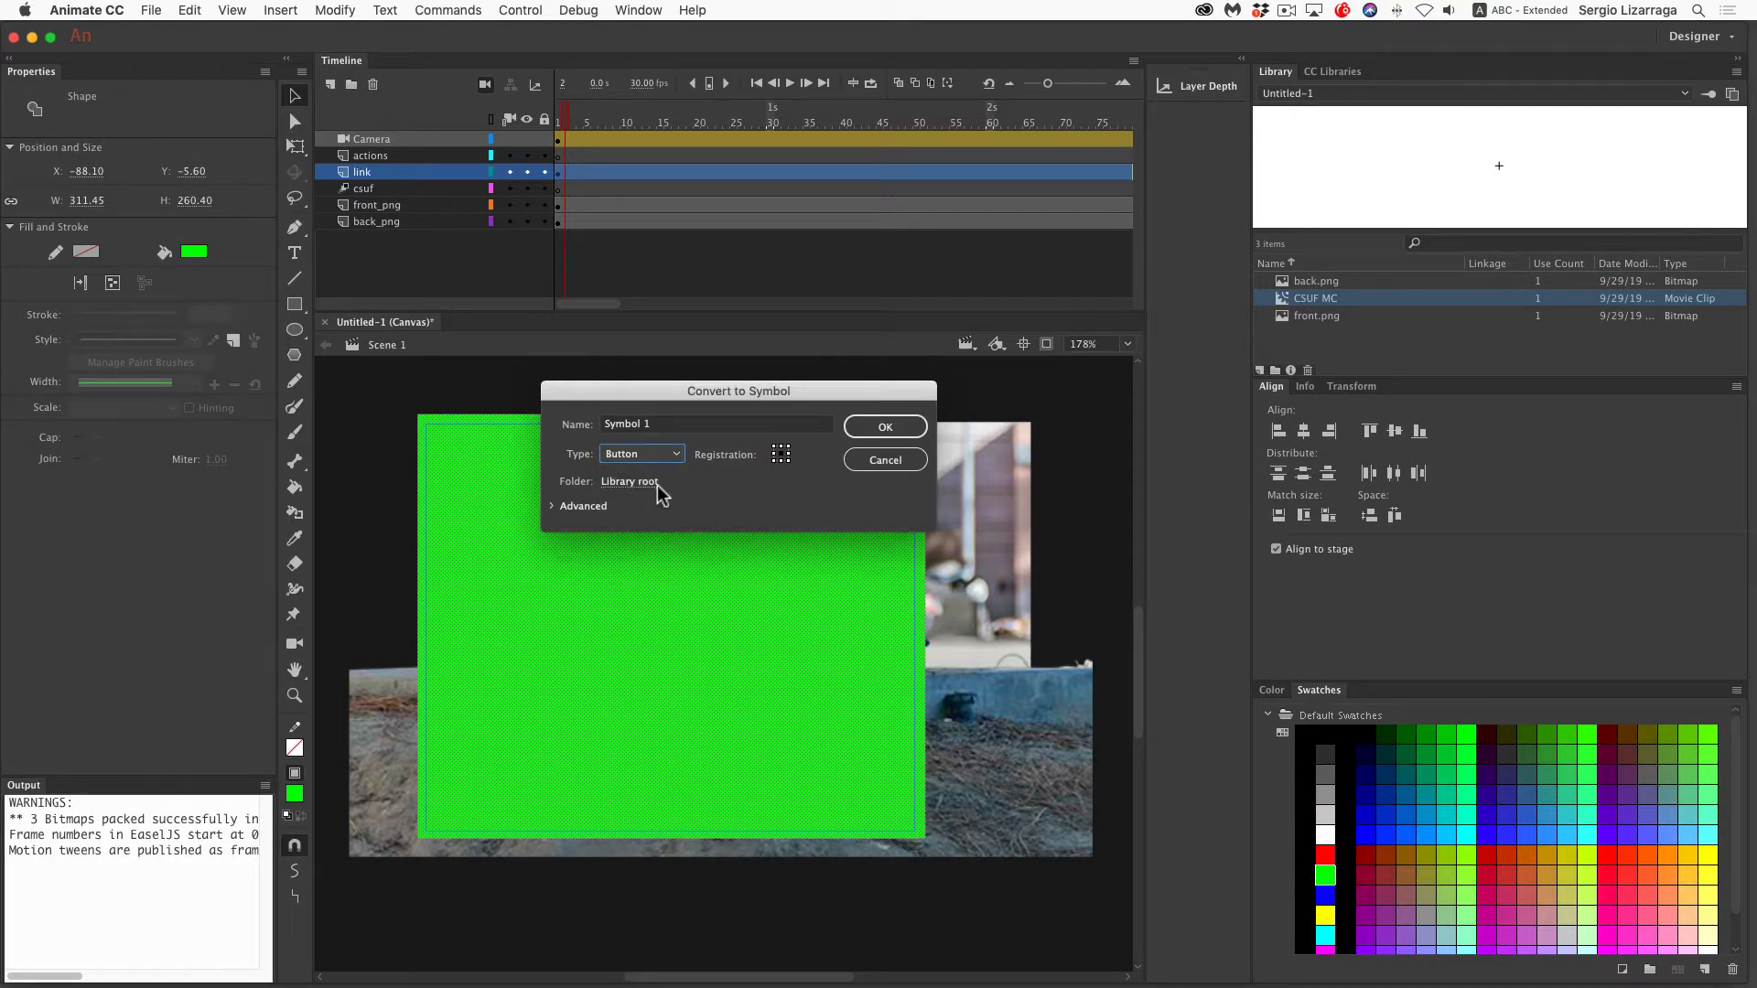
pyautogui.click(659, 427)
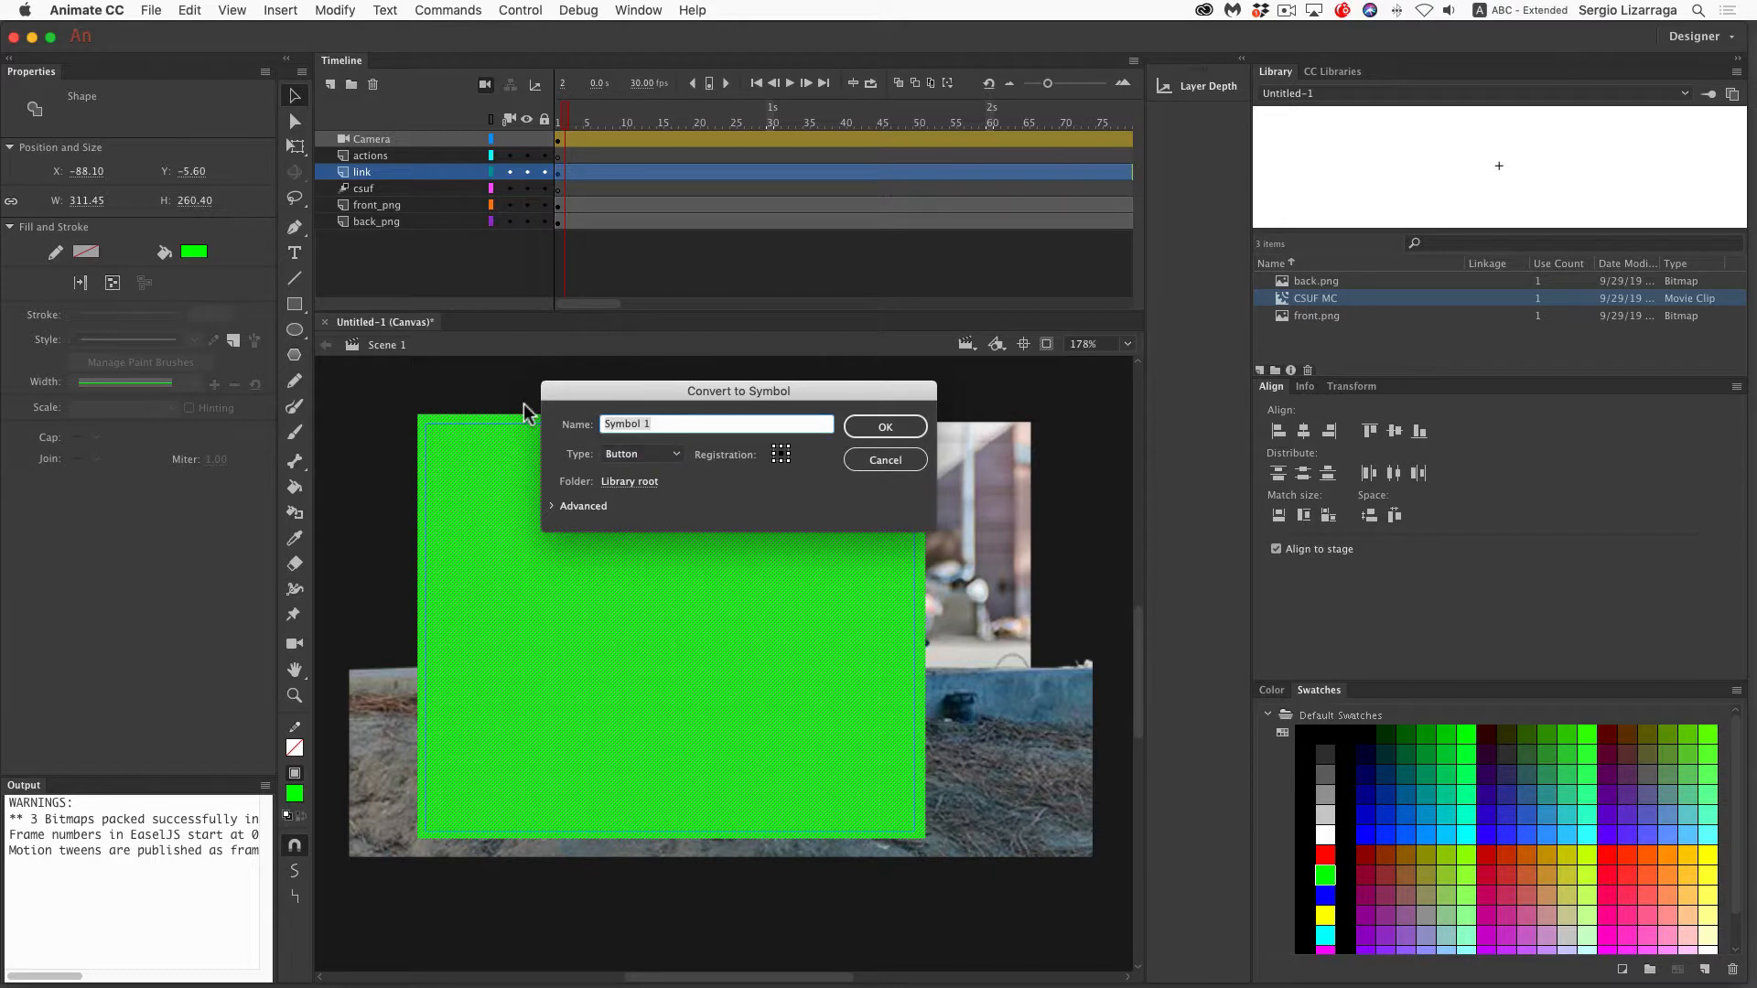
pyautogui.write('CSU')
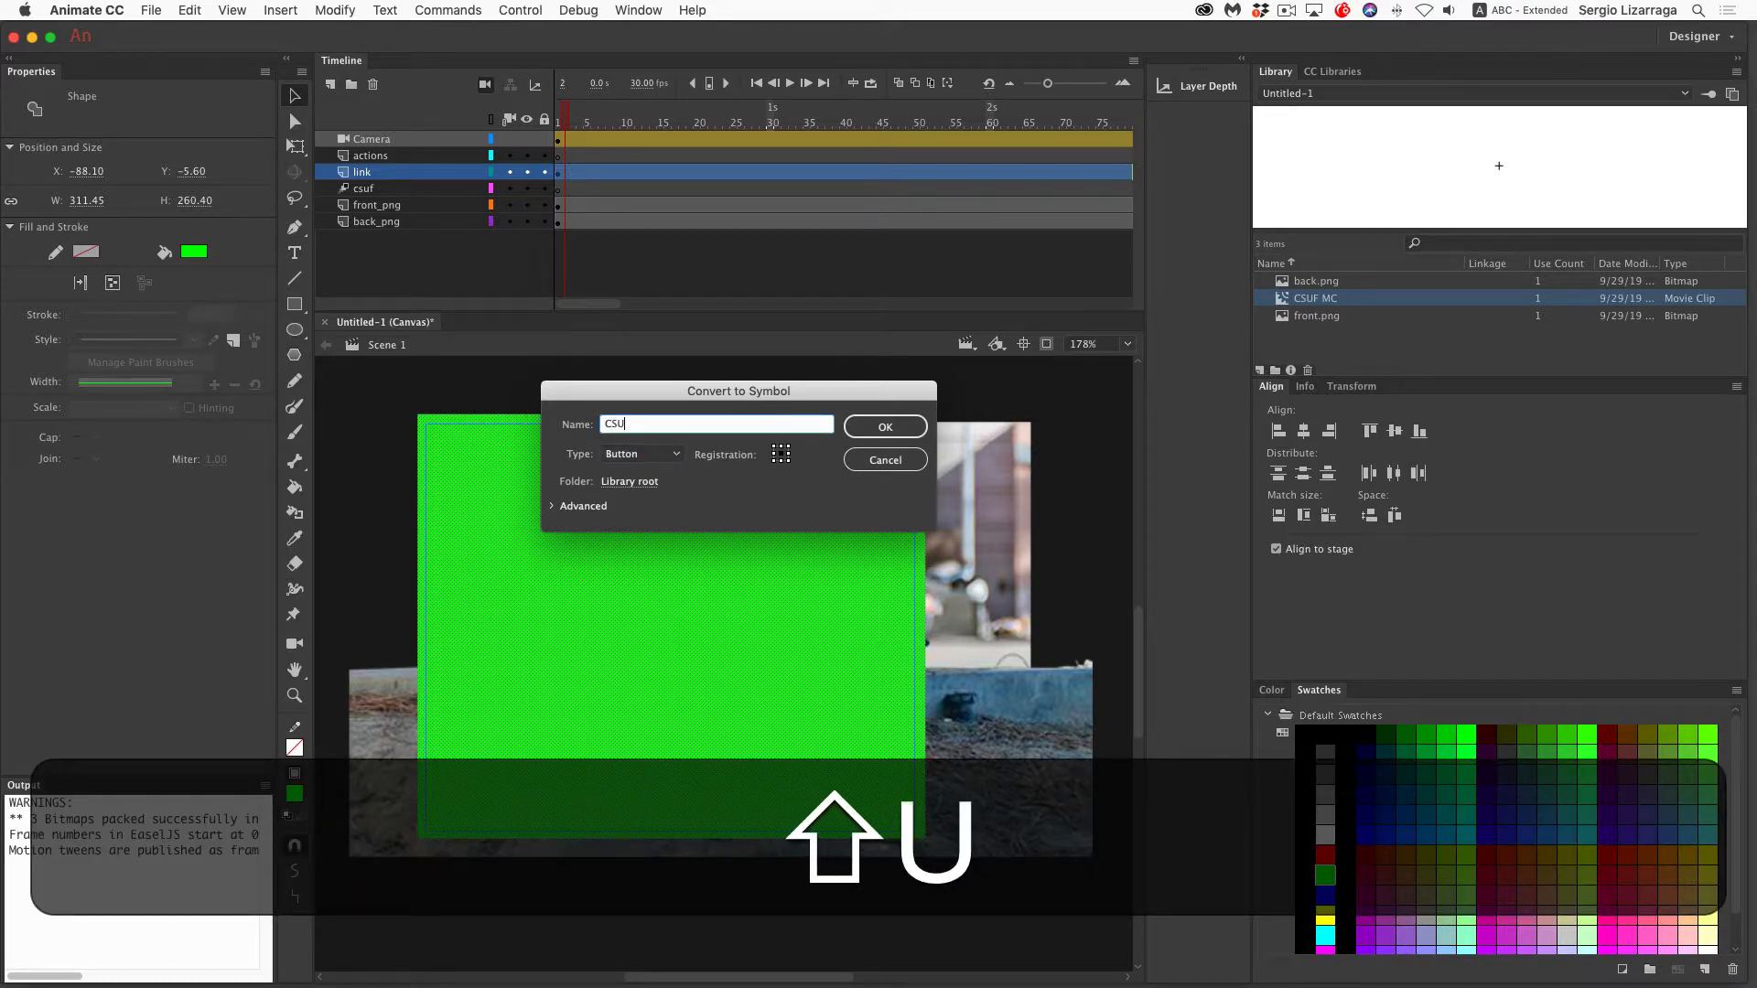
pyautogui.write('F LINK')
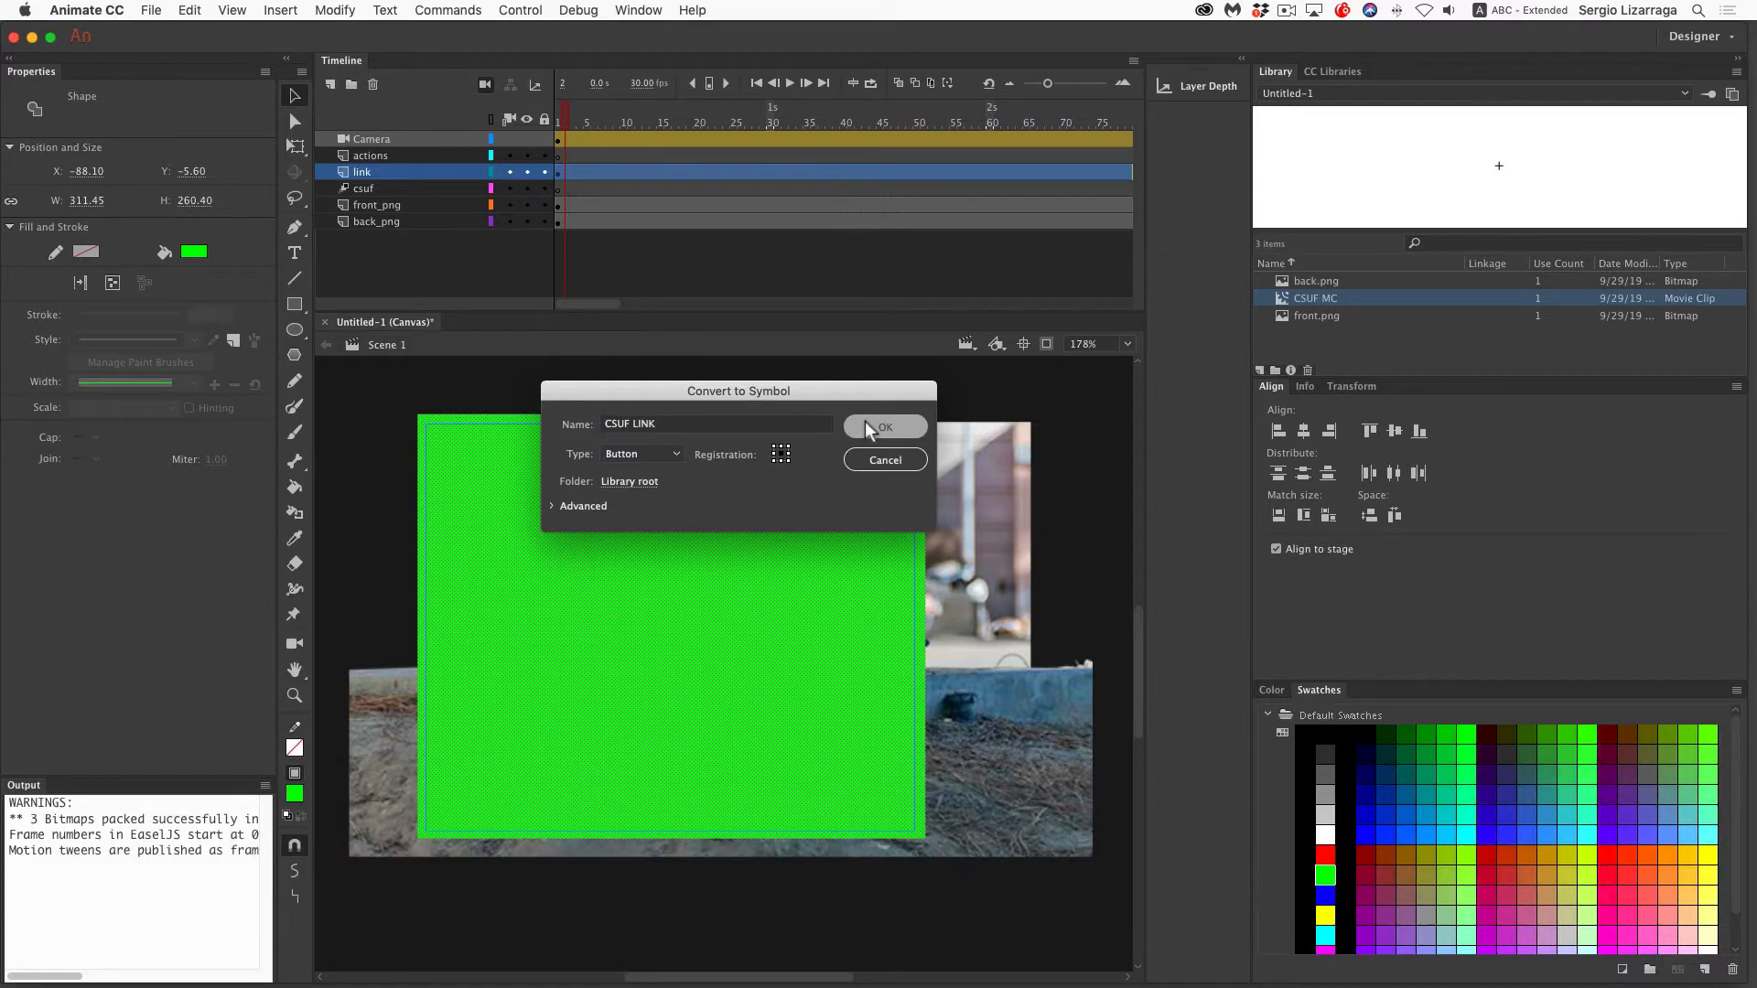
pyautogui.click(865, 421)
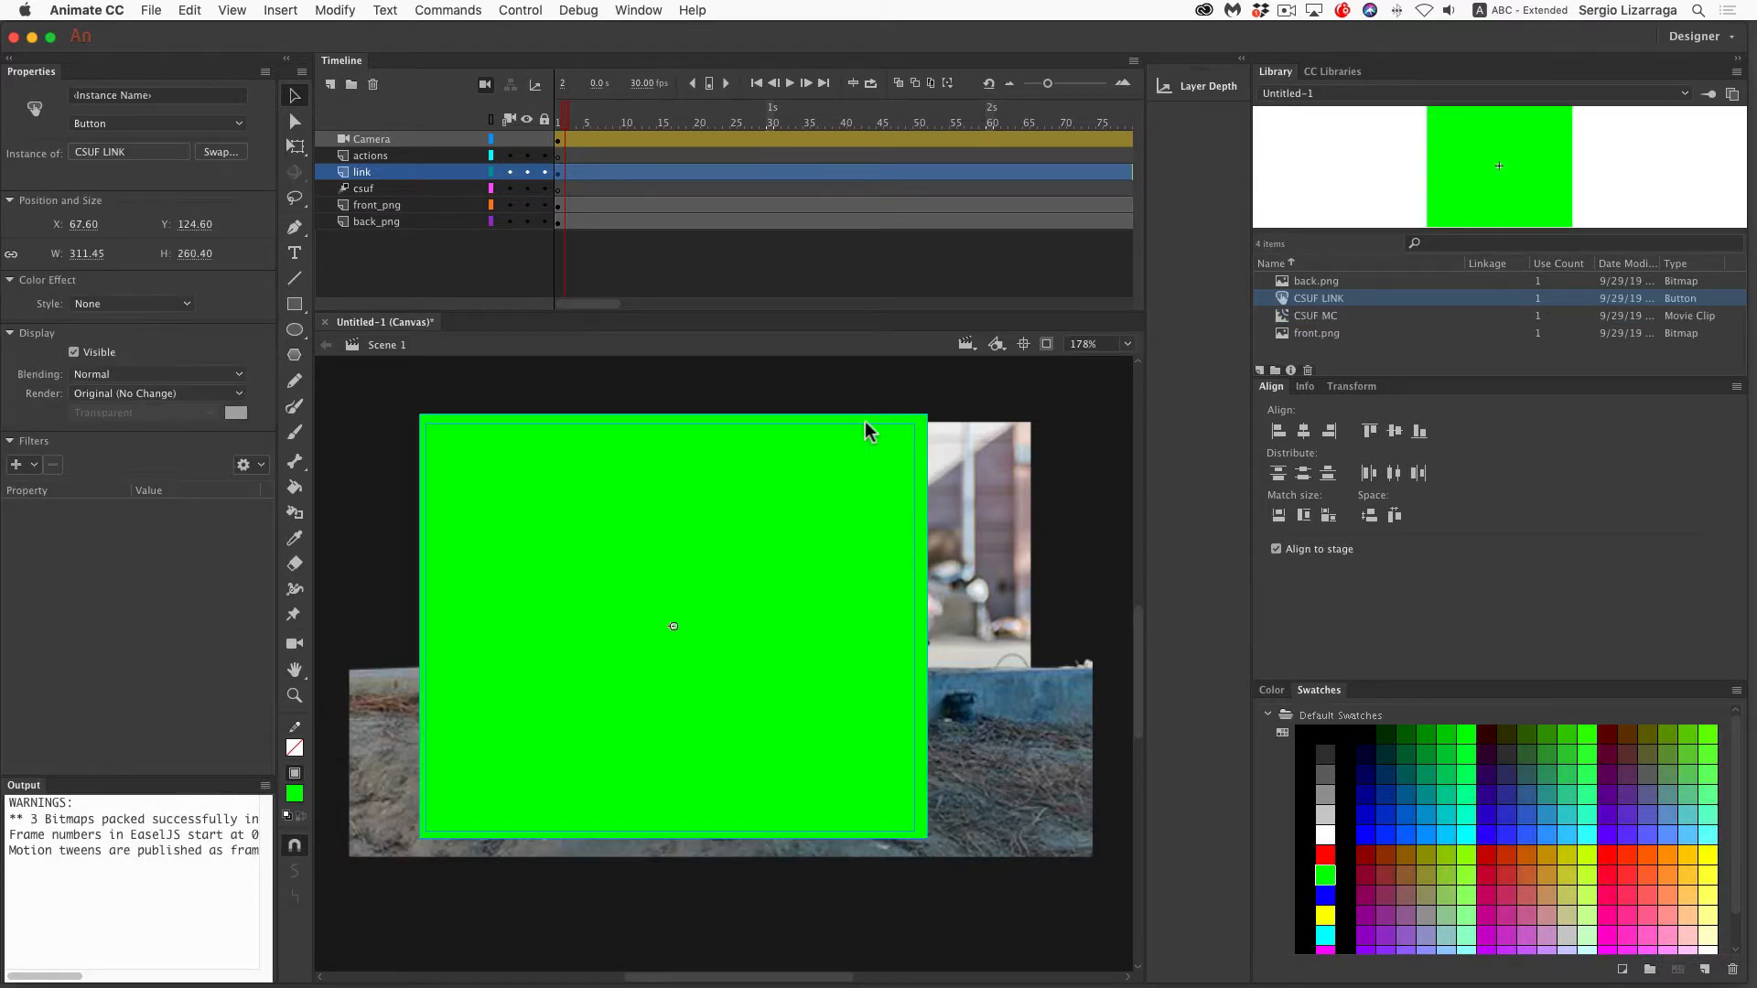
# Apply the HTML5 Canvas code snippet Click to Go to Web Page to the button, accepting an automatically created instance name
pyautogui.click(638, 10)
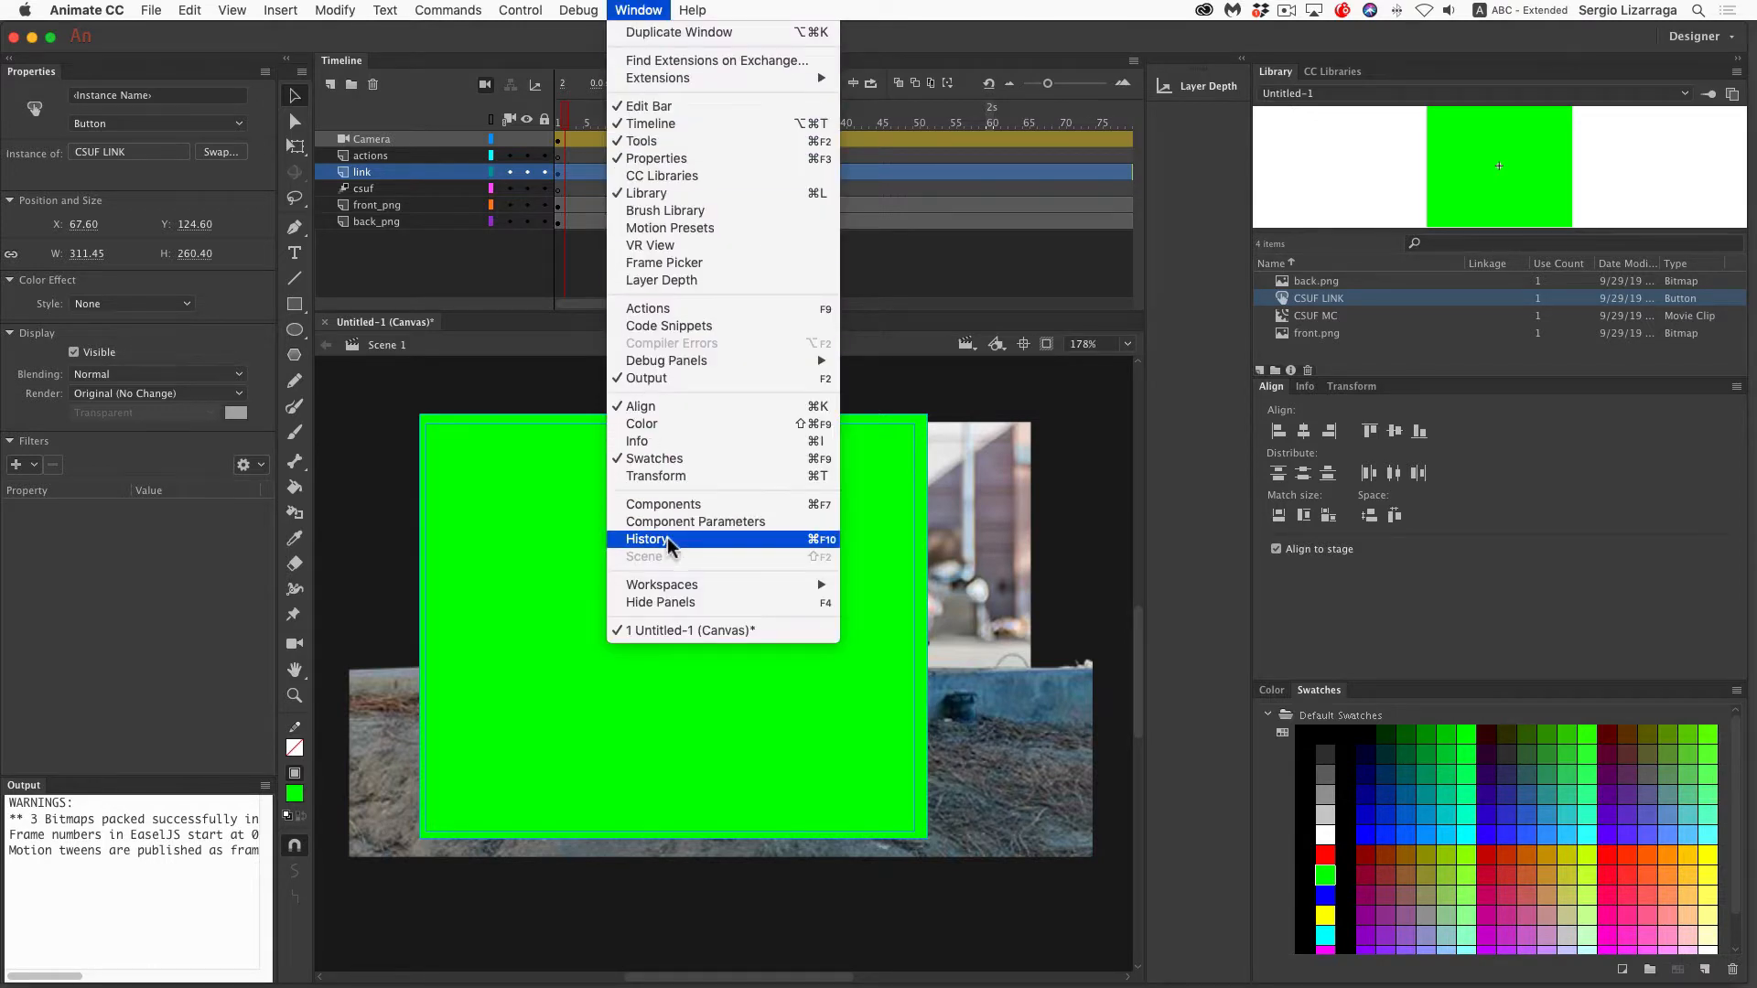
pyautogui.click(688, 329)
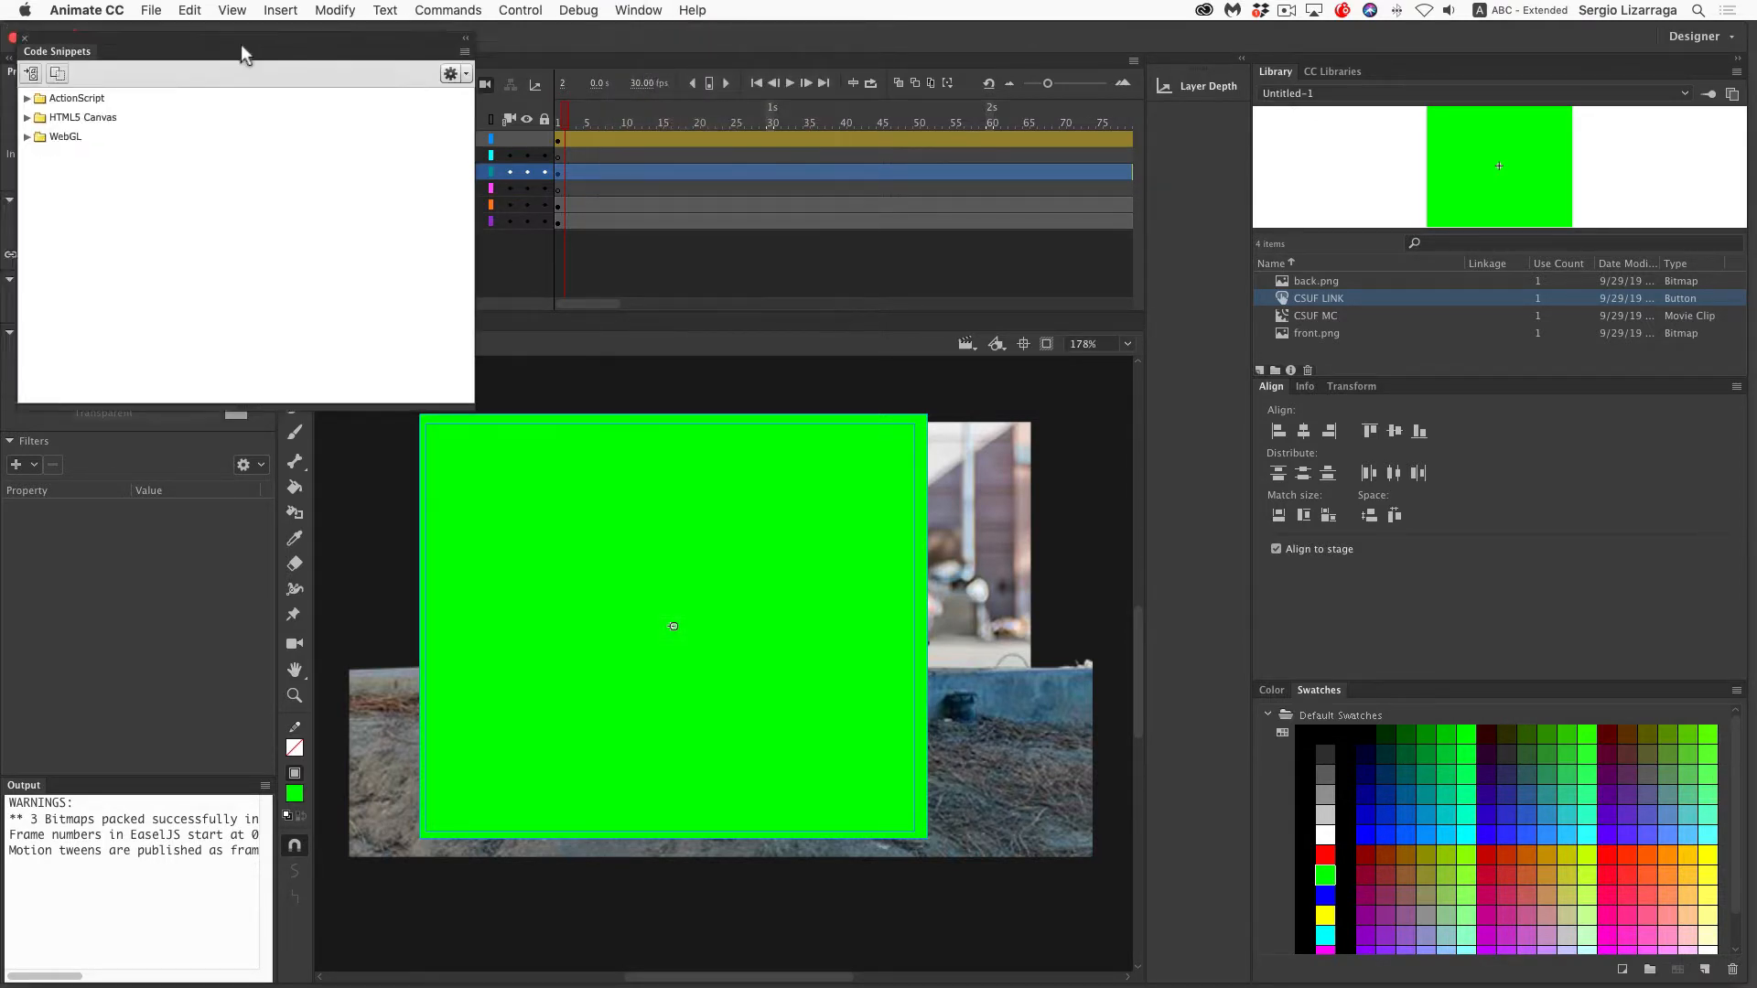
pyautogui.moveTo(239, 44); pyautogui.dragTo(765, 150)
pyautogui.click(556, 217)
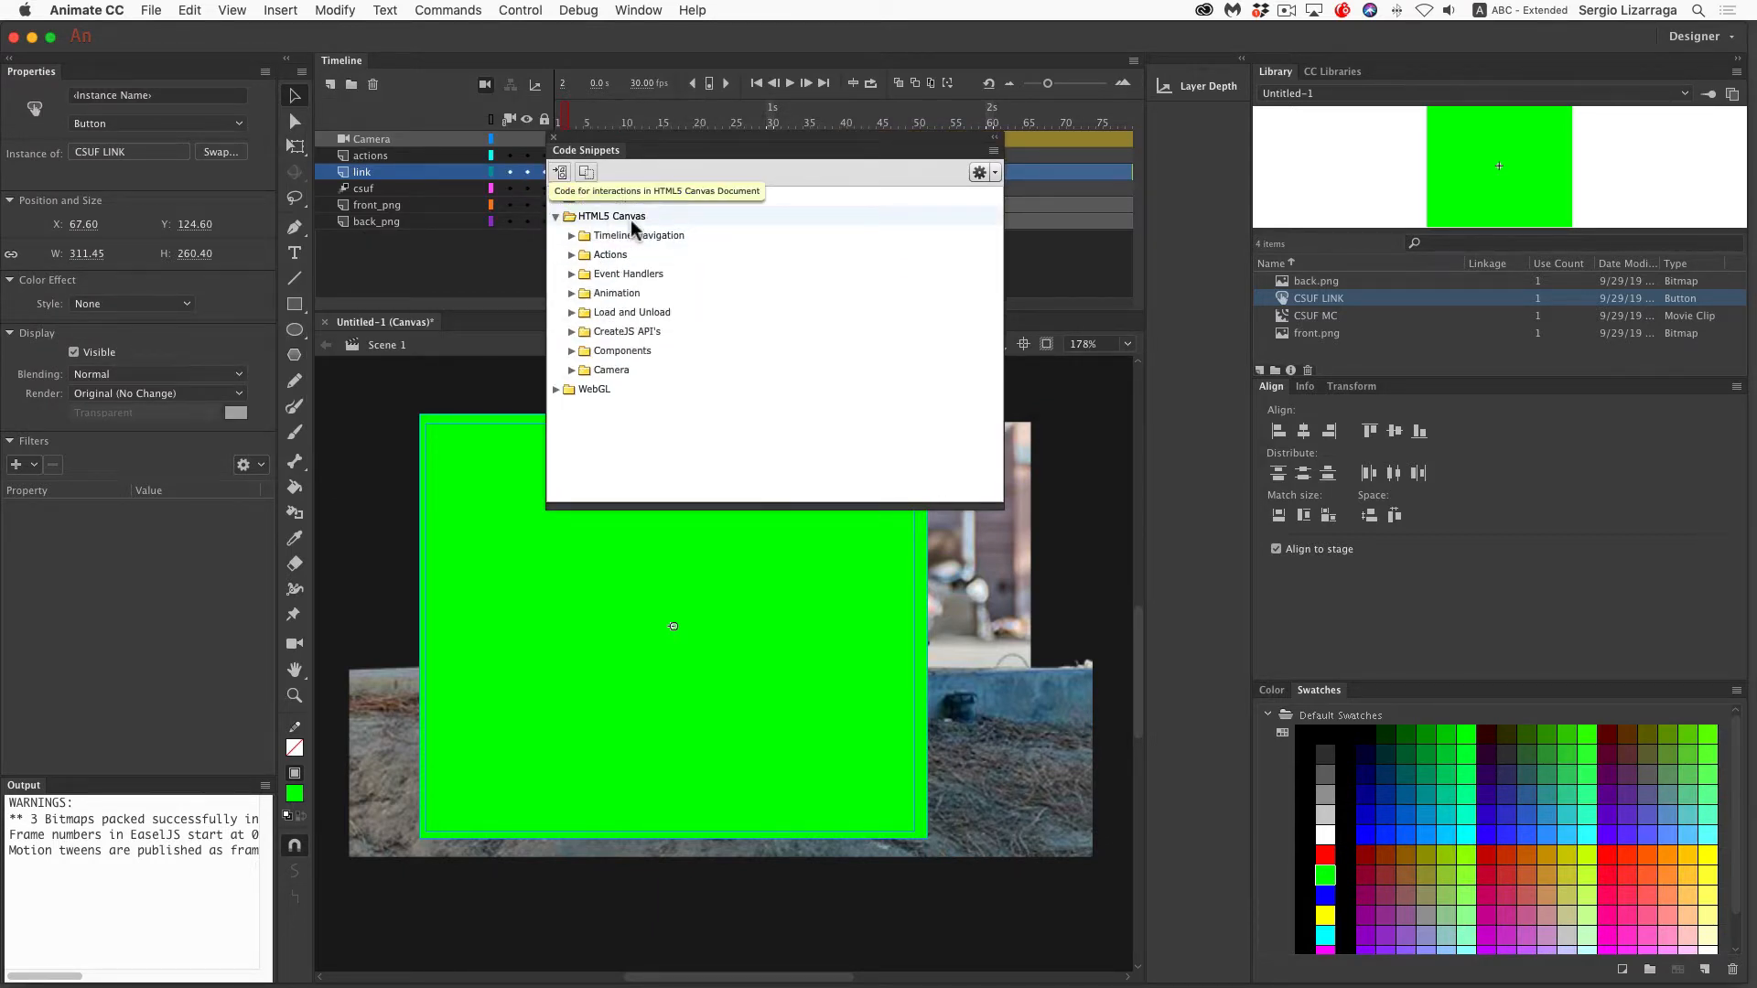
pyautogui.click(571, 255)
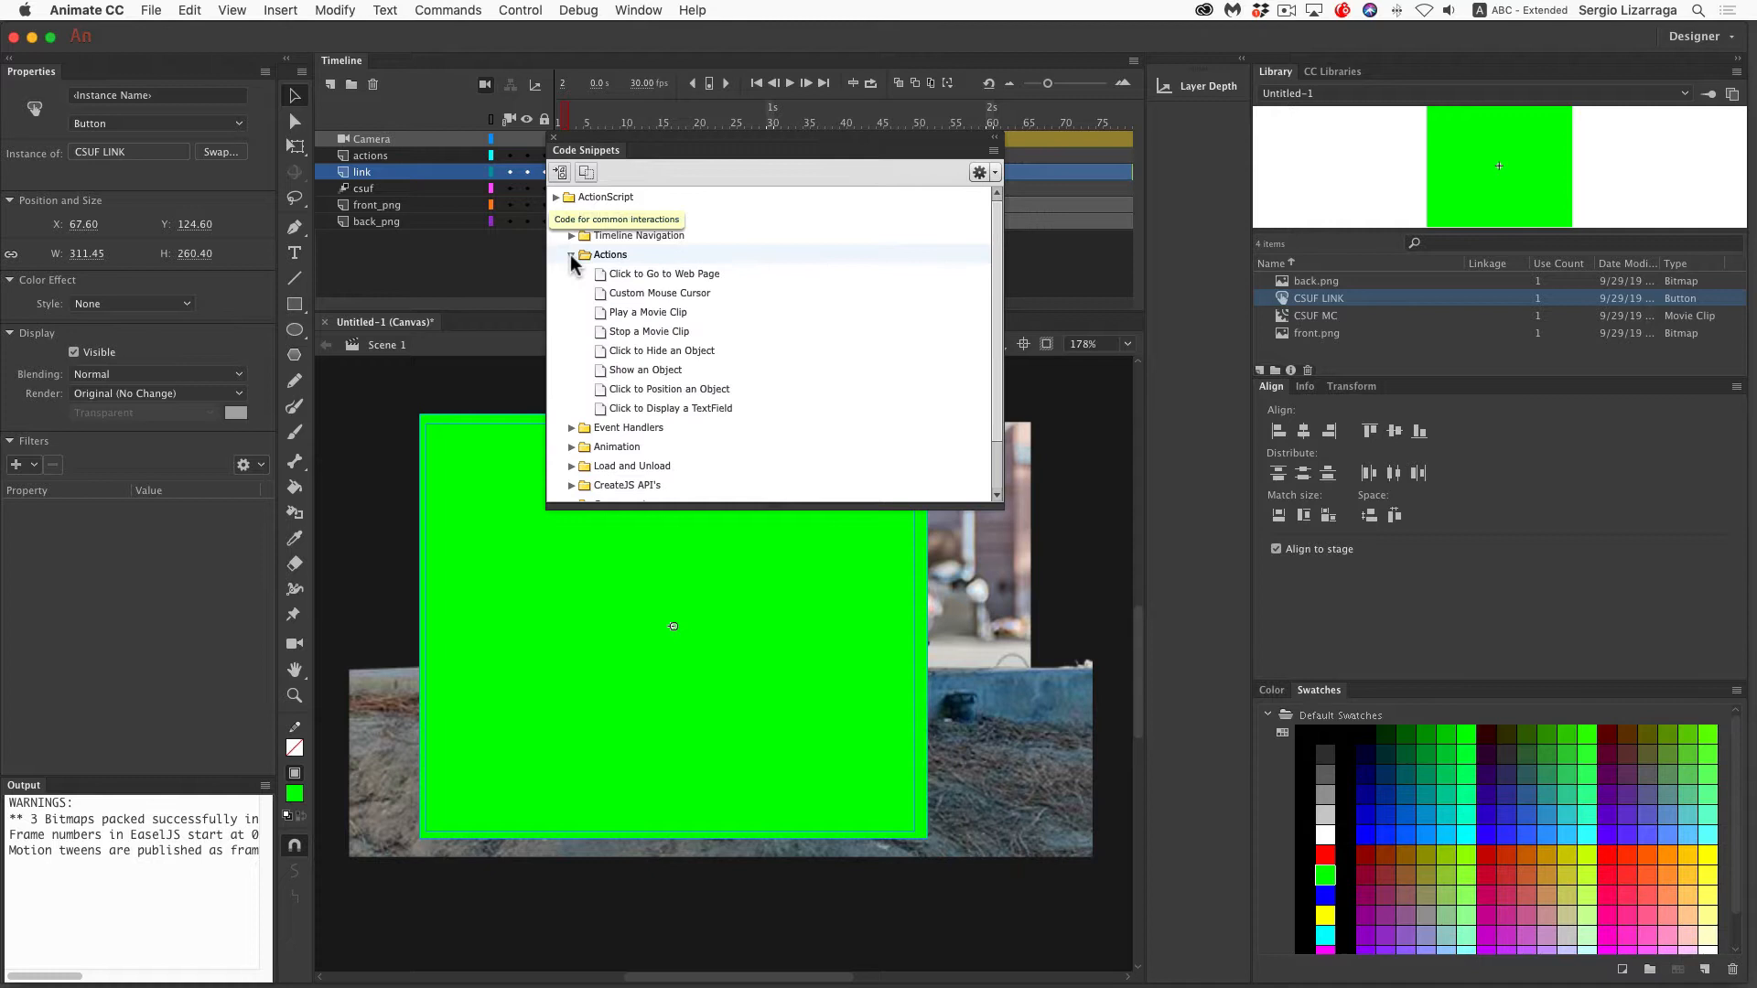
pyautogui.doubleClick(655, 272)
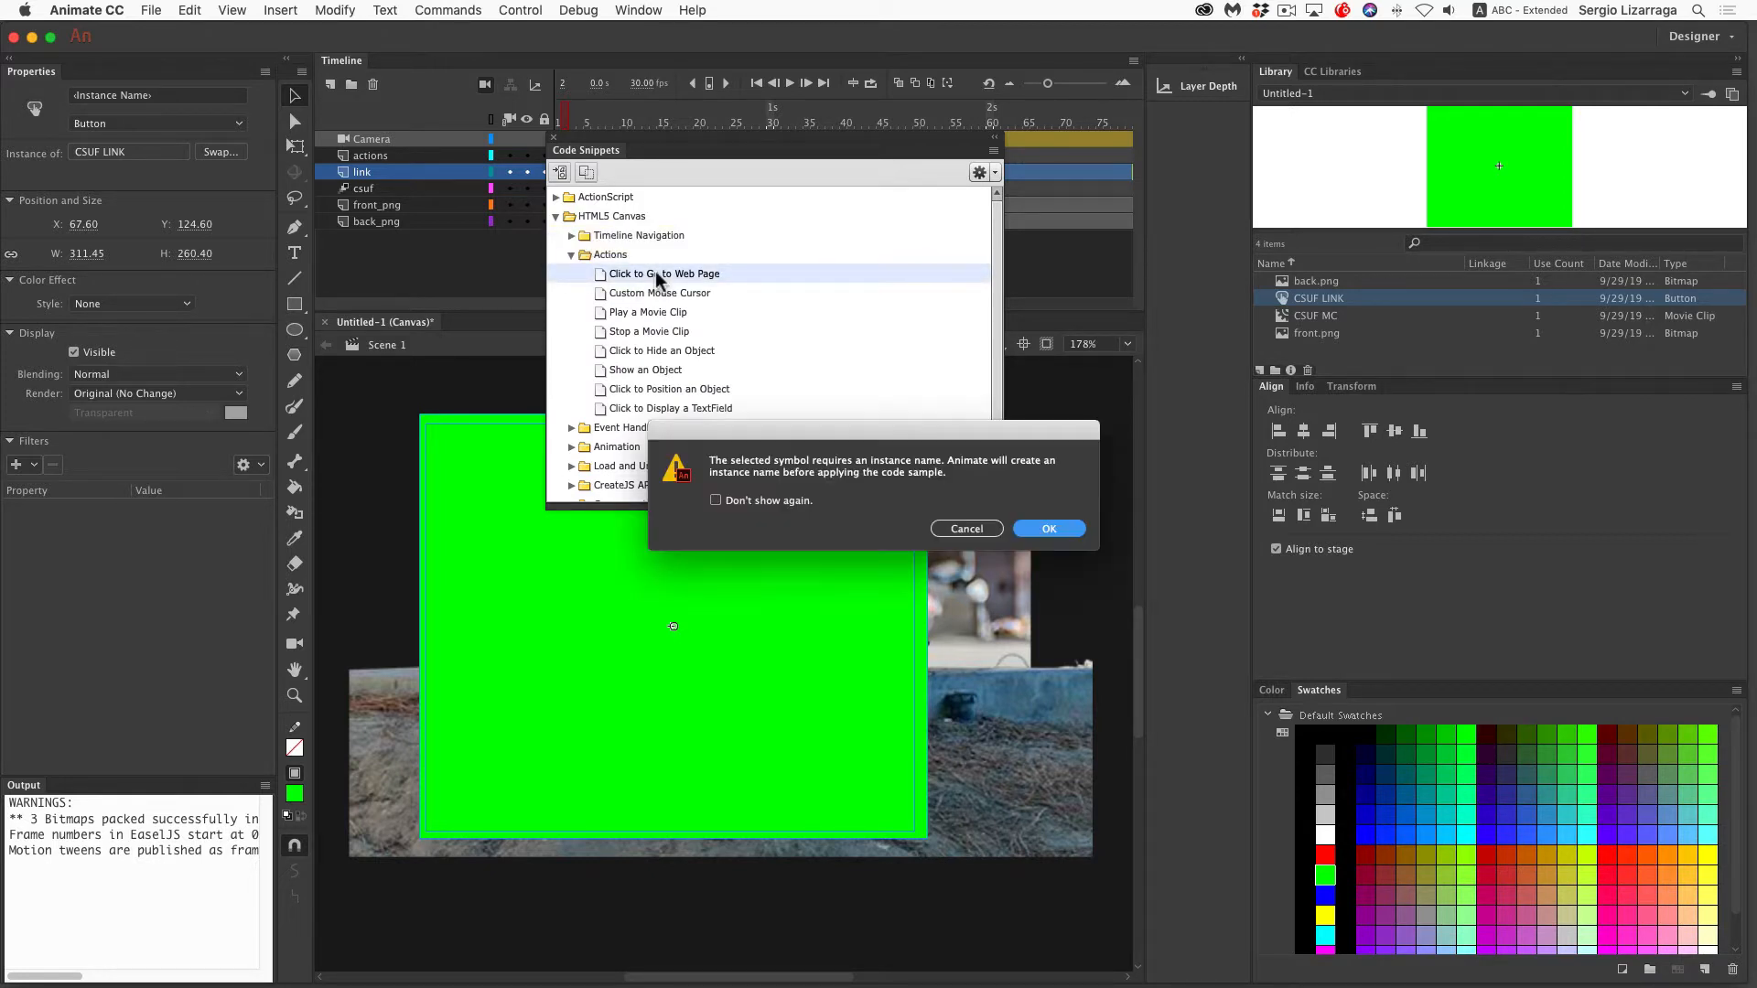
pyautogui.click(1038, 528)
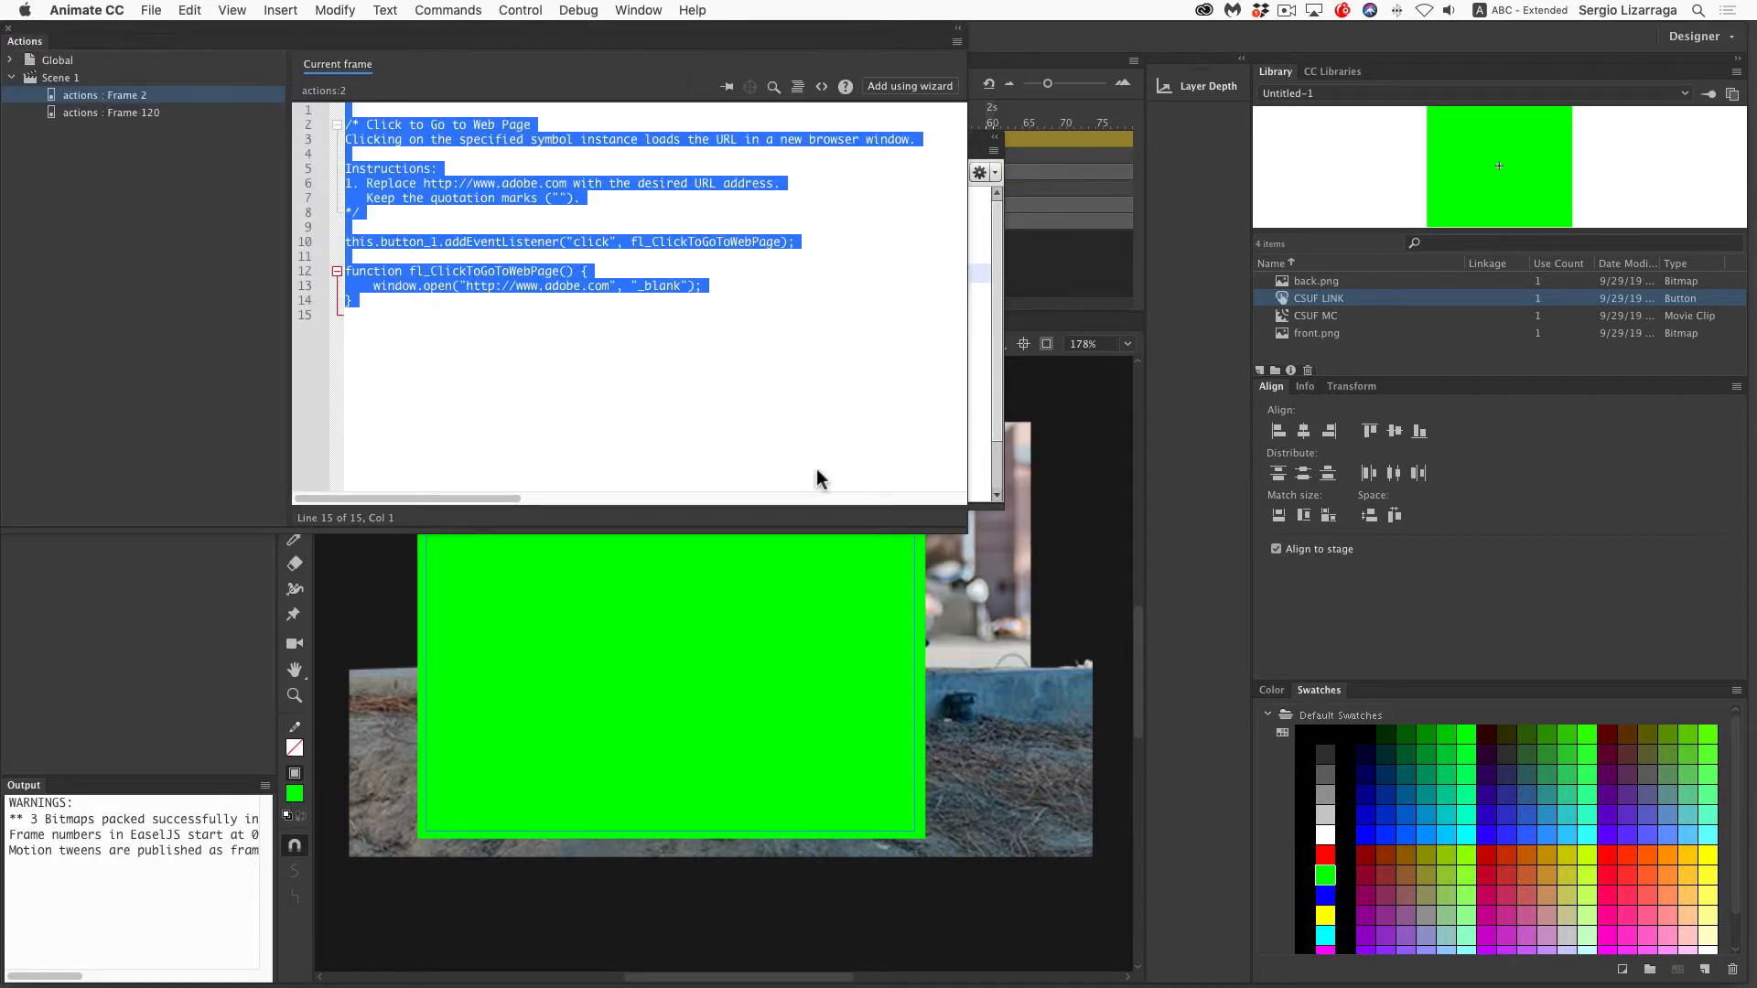
pyautogui.click(515, 353)
pyautogui.doubleClick(406, 241)
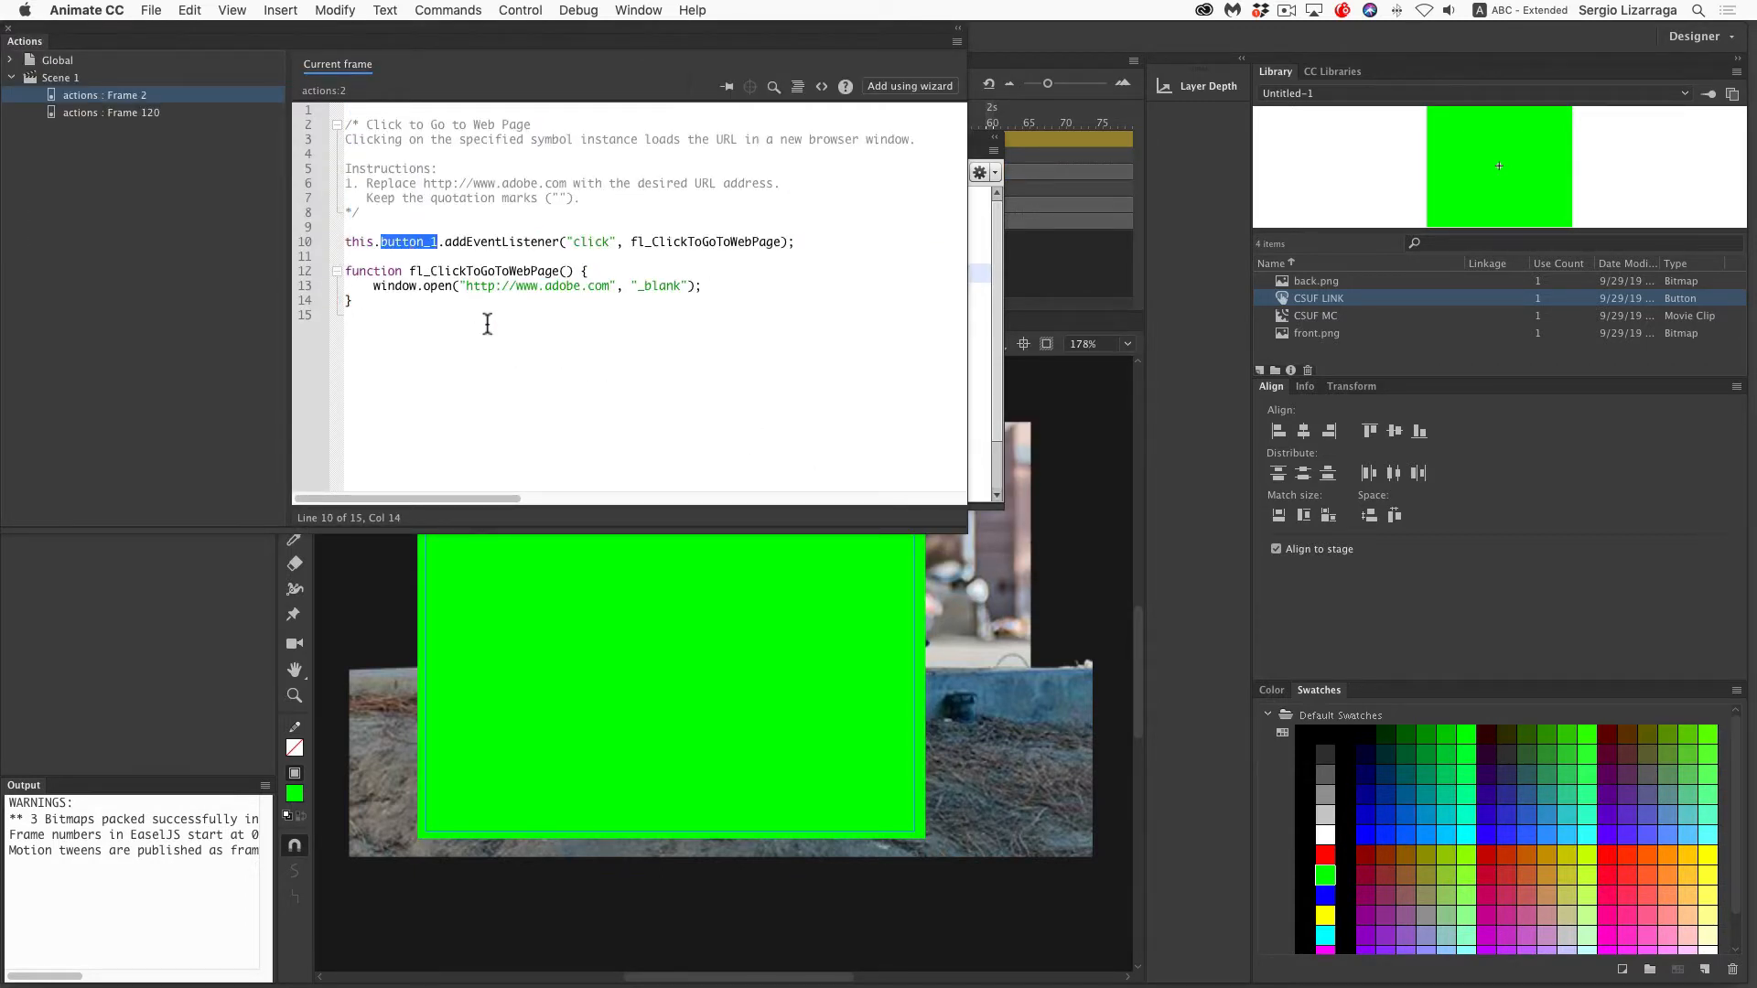
pyautogui.click(504, 363)
pyautogui.click(556, 287)
pyautogui.write('fullerton')
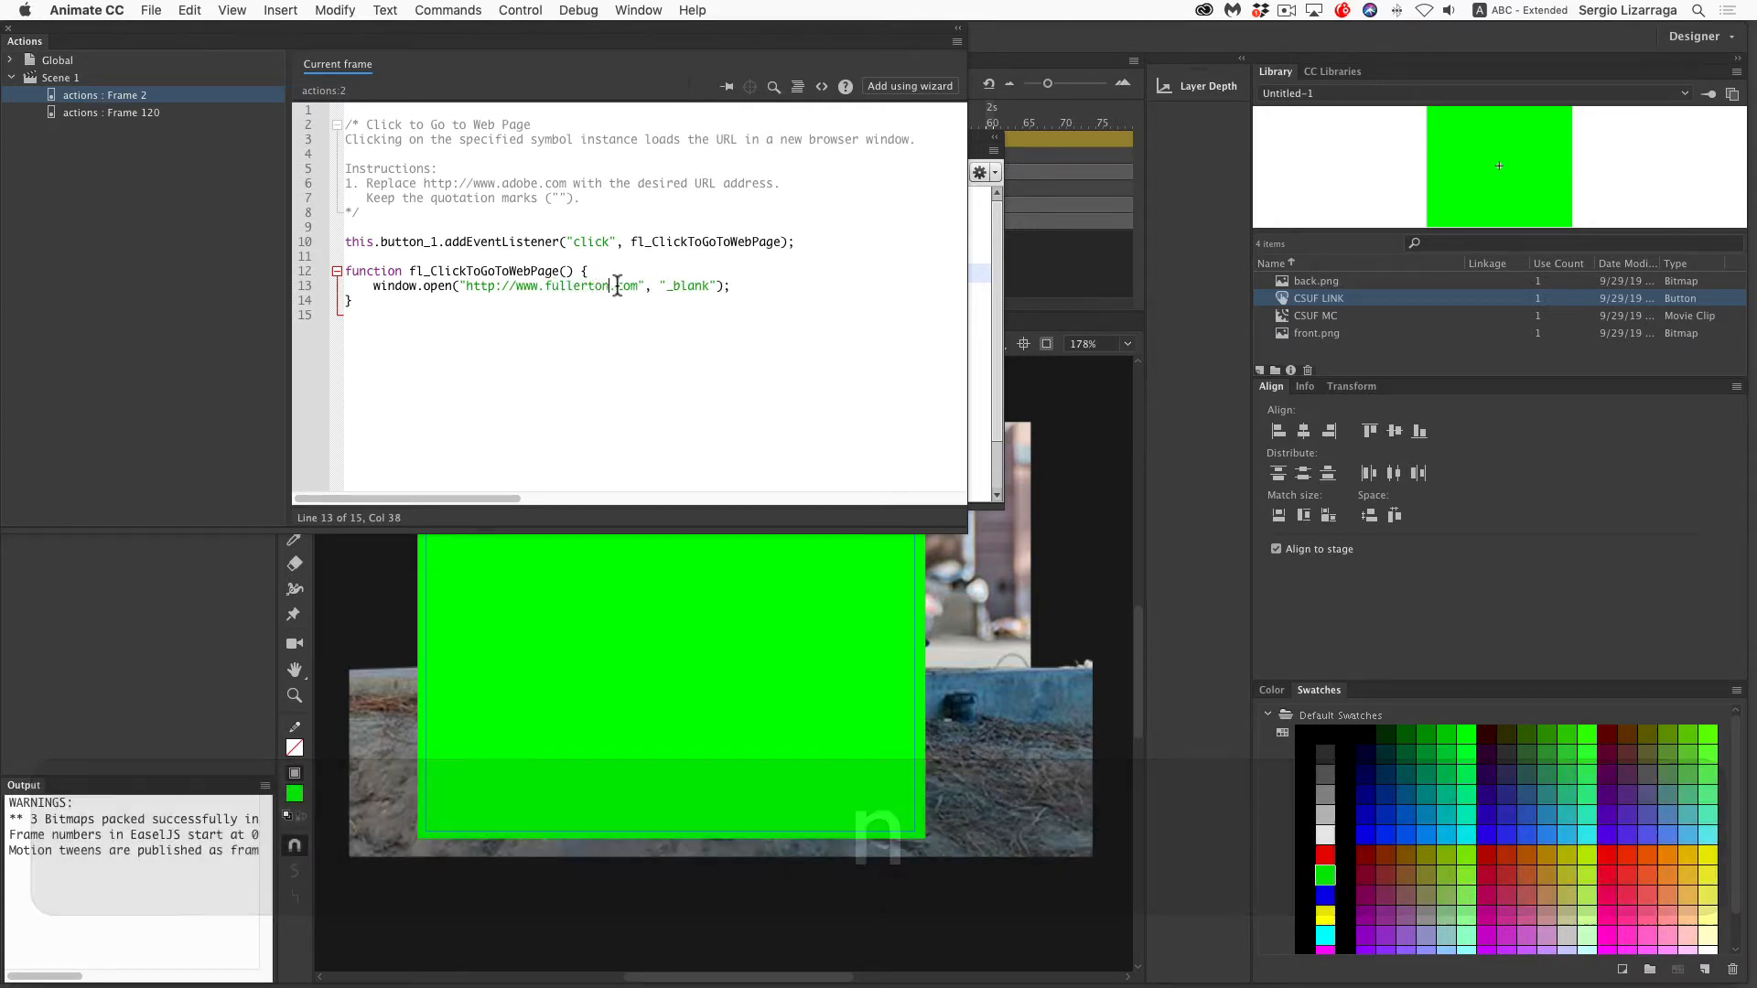
pyautogui.doubleClick(623, 287)
pyautogui.write('edu')
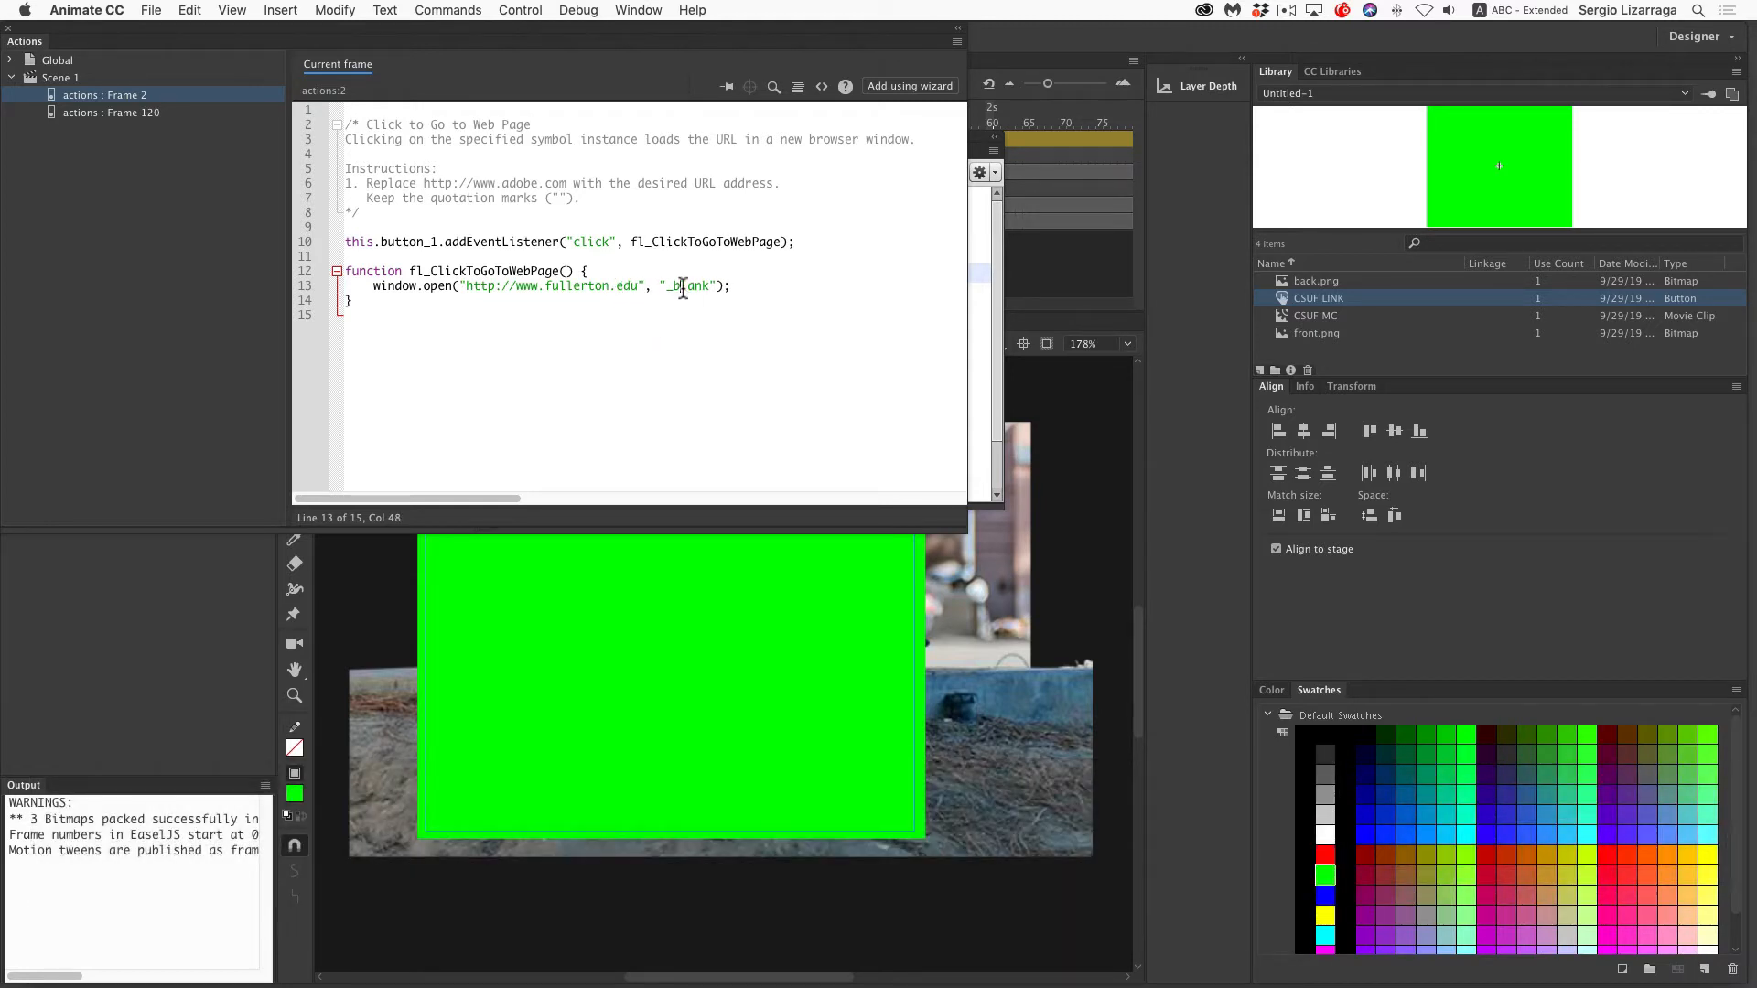
# Set the window.open target to "csuf" and delete the instruction comment above the event listener
pyautogui.tripleClick(683, 287)
pyautogui.doubleClick(687, 286)
pyautogui.write('cs')
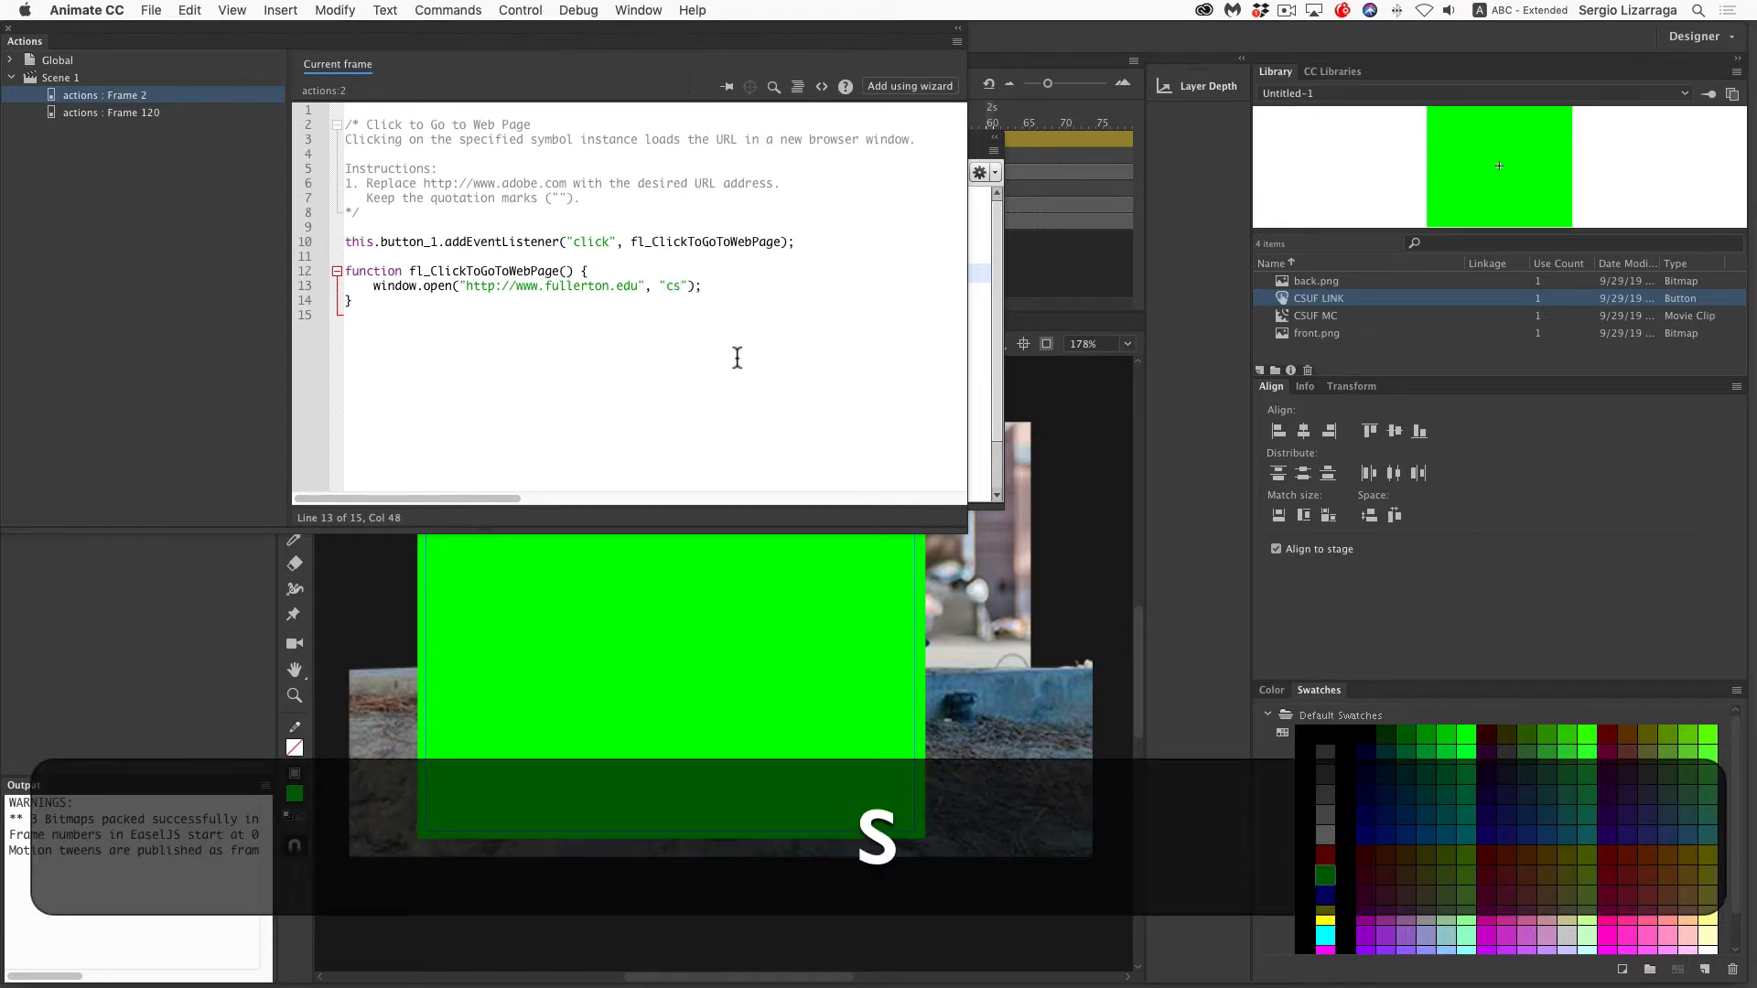
pyautogui.write('uf')
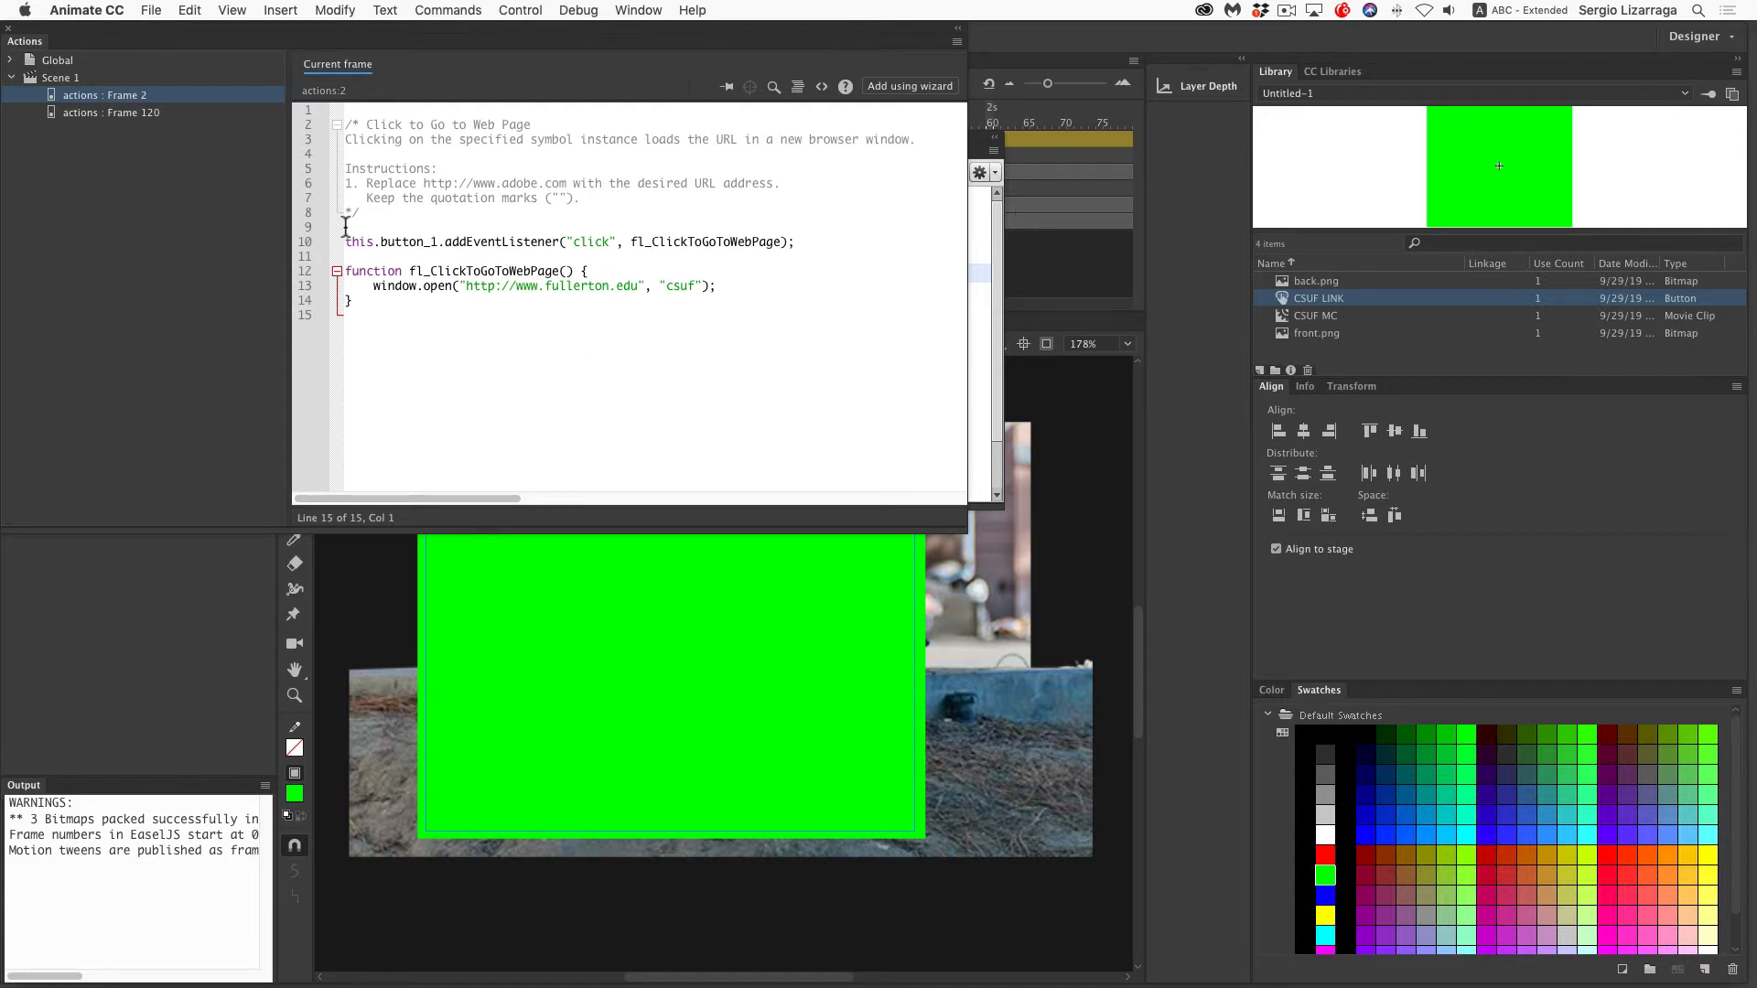
pyautogui.moveTo(346, 242); pyautogui.dragTo(314, 76)
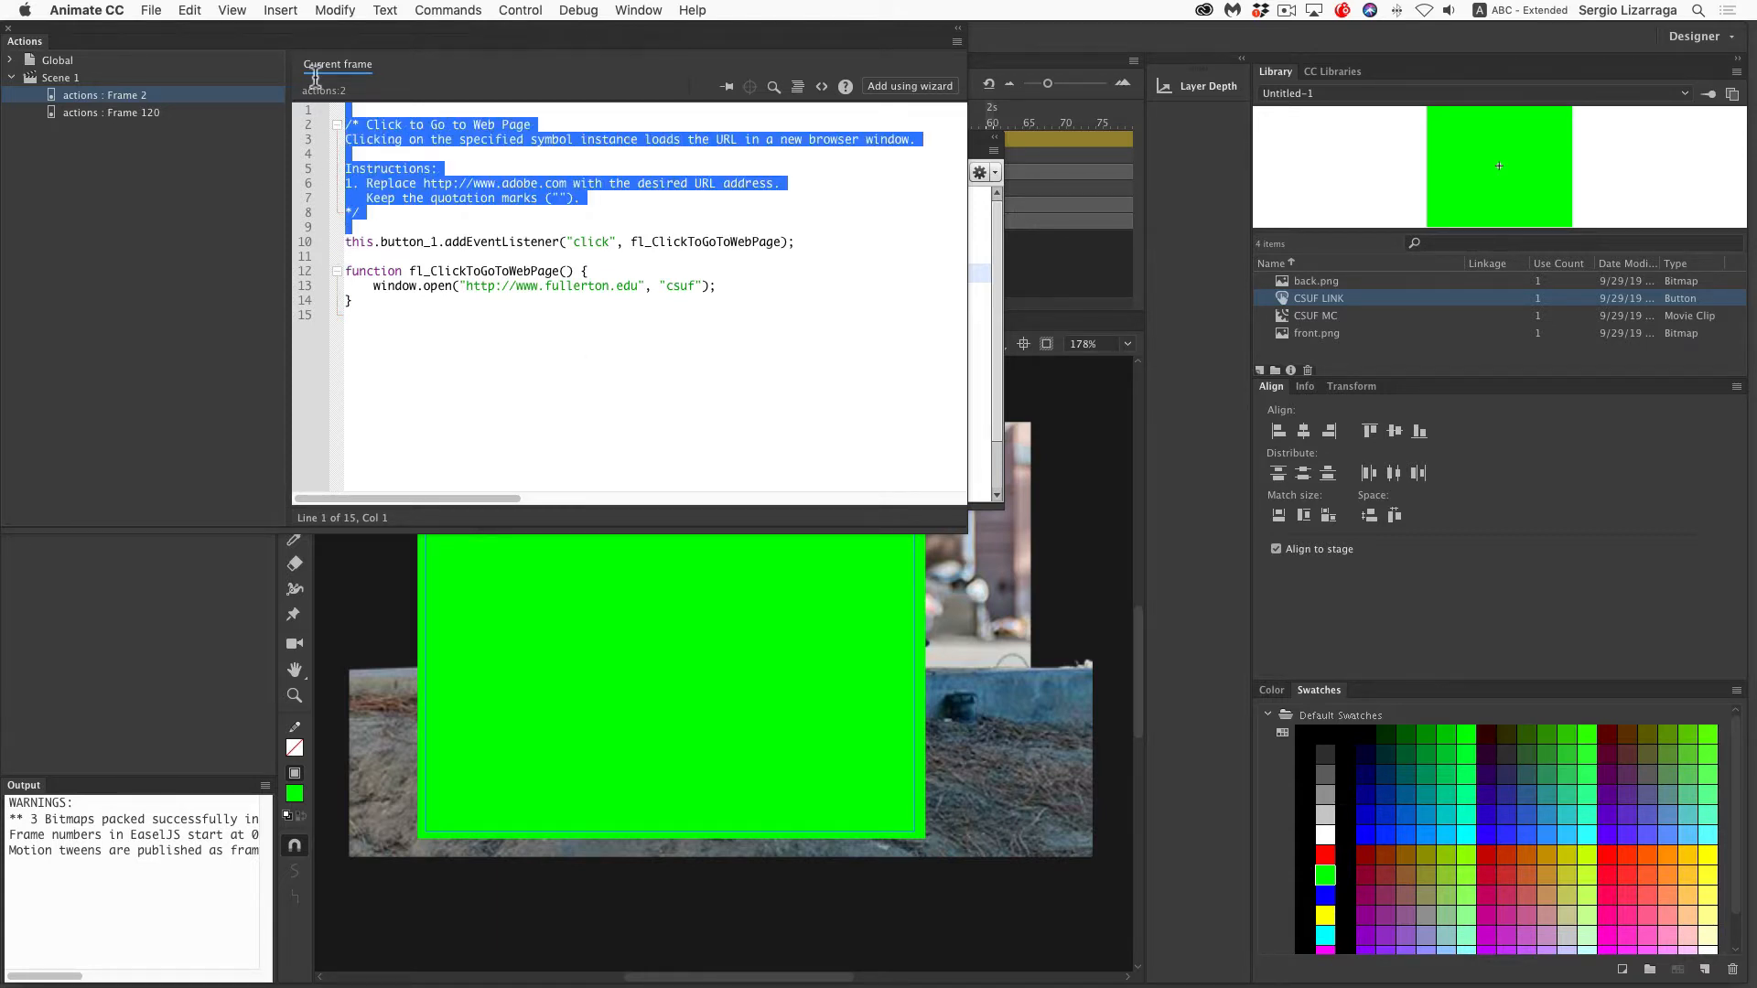
pyautogui.press('BackSpace')
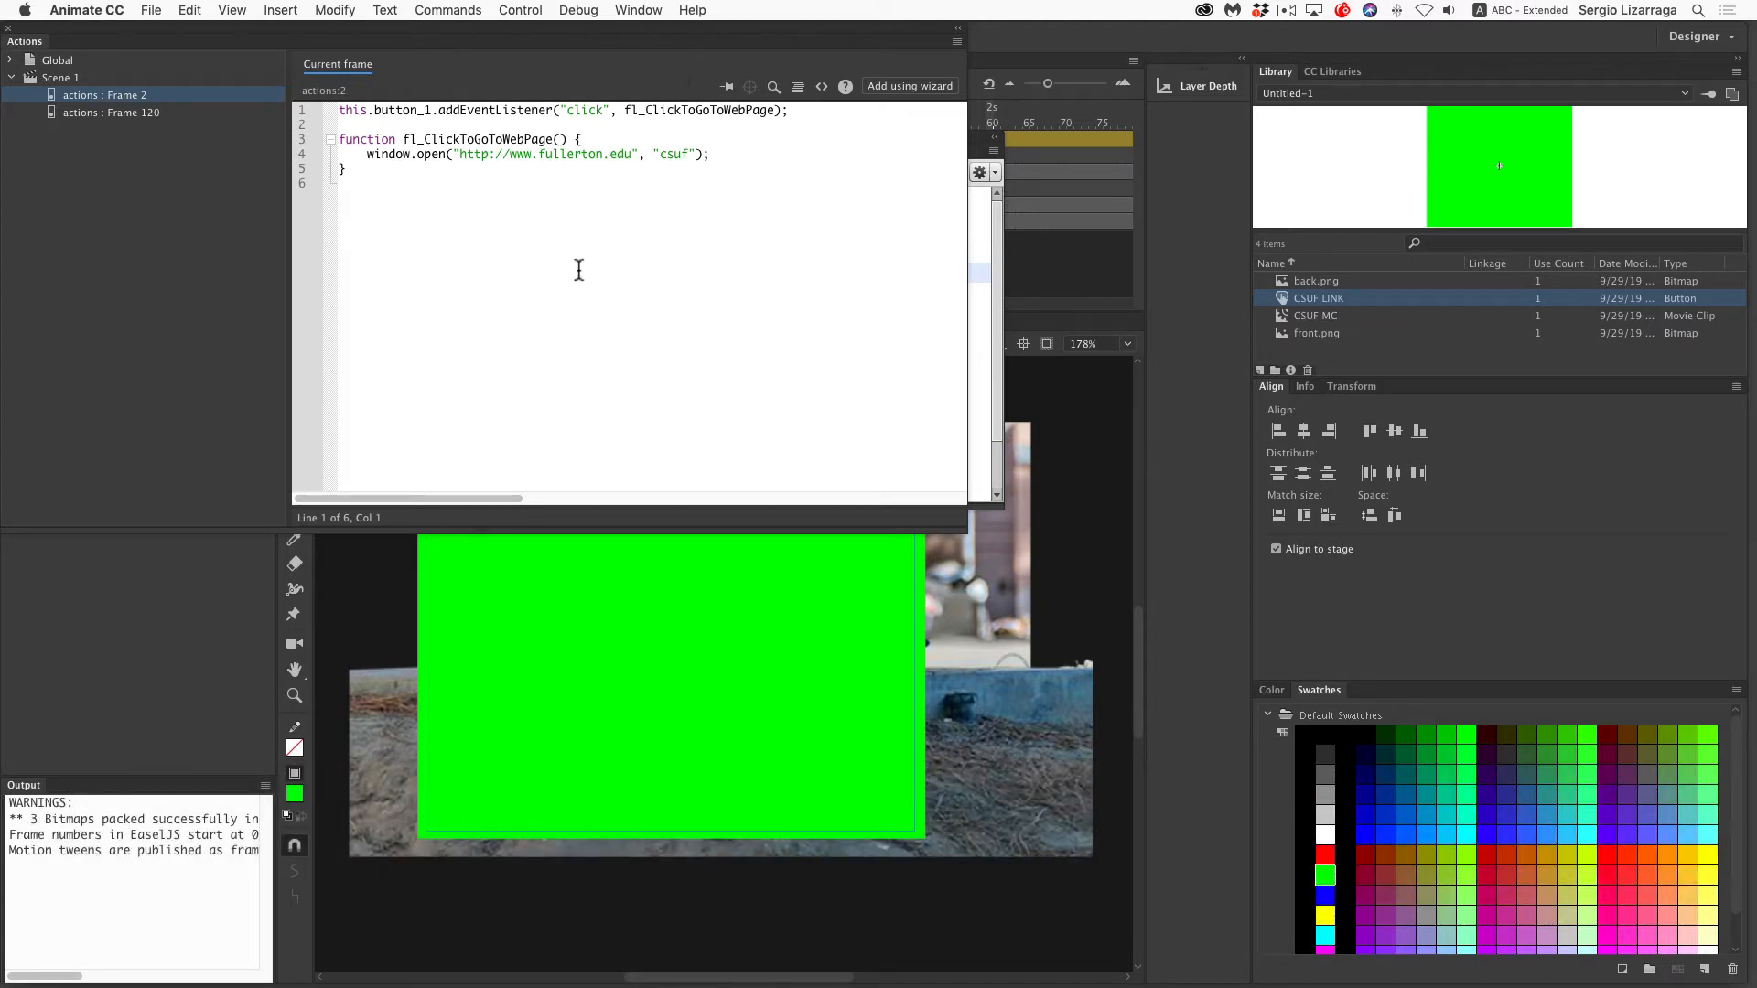
# Test the movie in the browser and try the green button's link to the web page
pyautogui.press('super+Return')
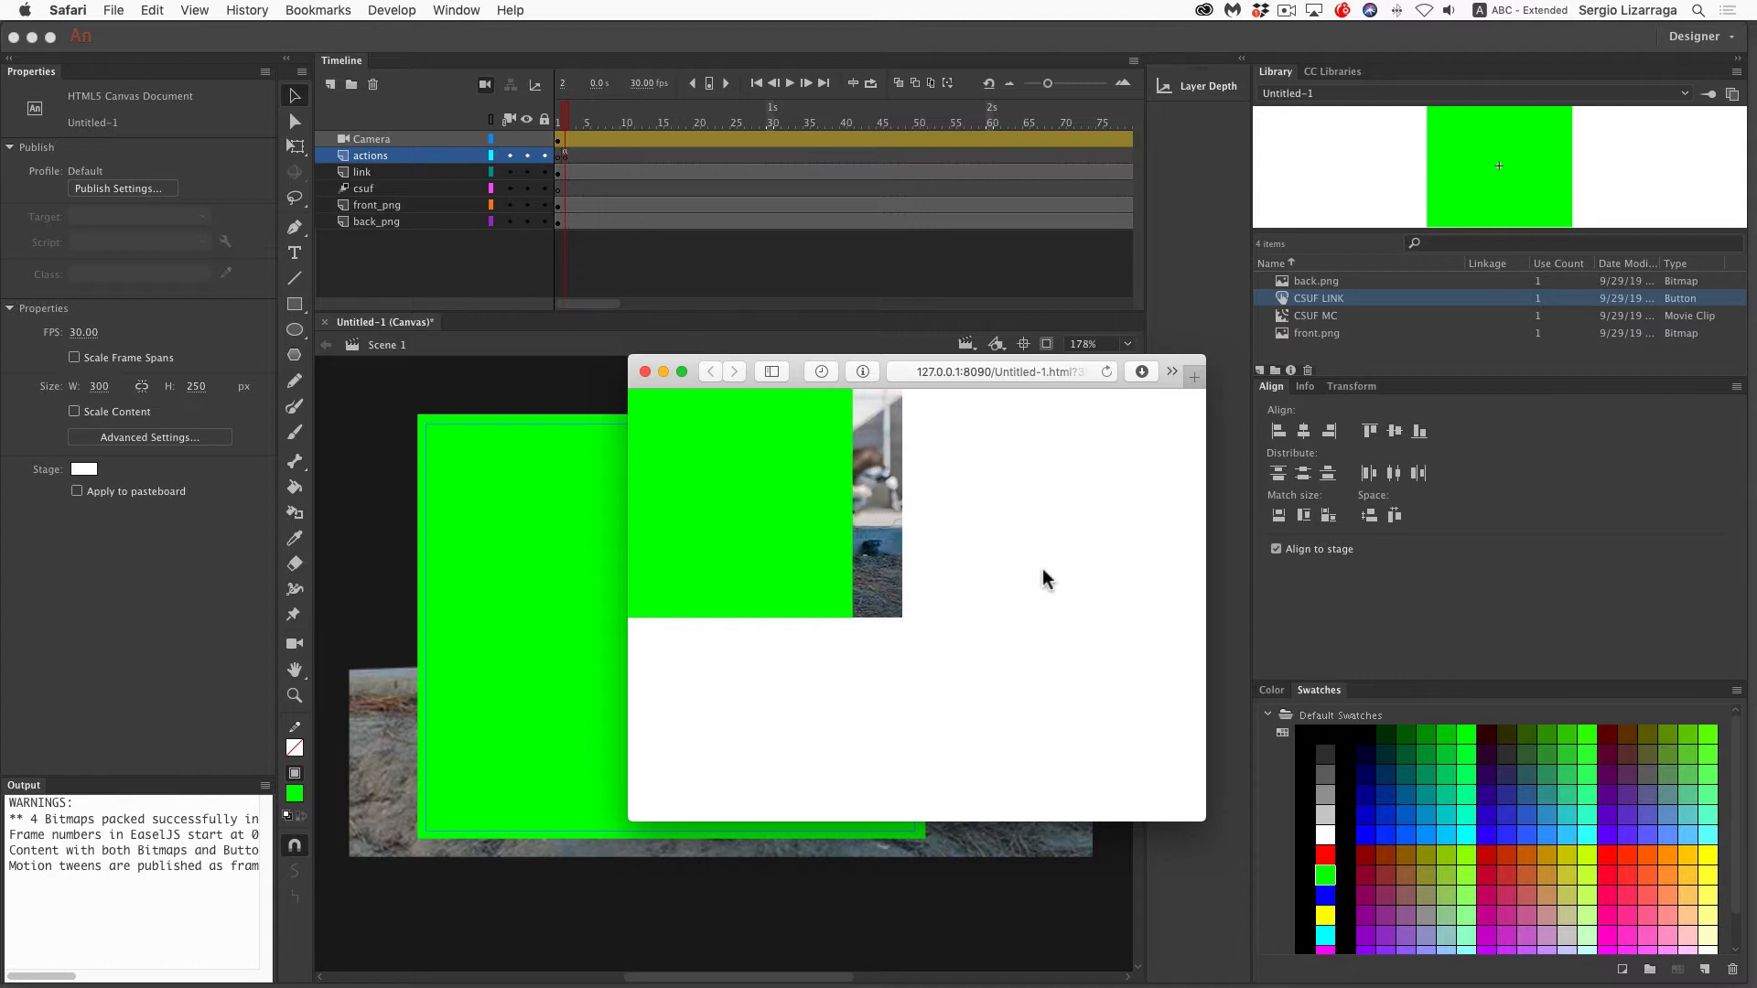
pyautogui.click(780, 510)
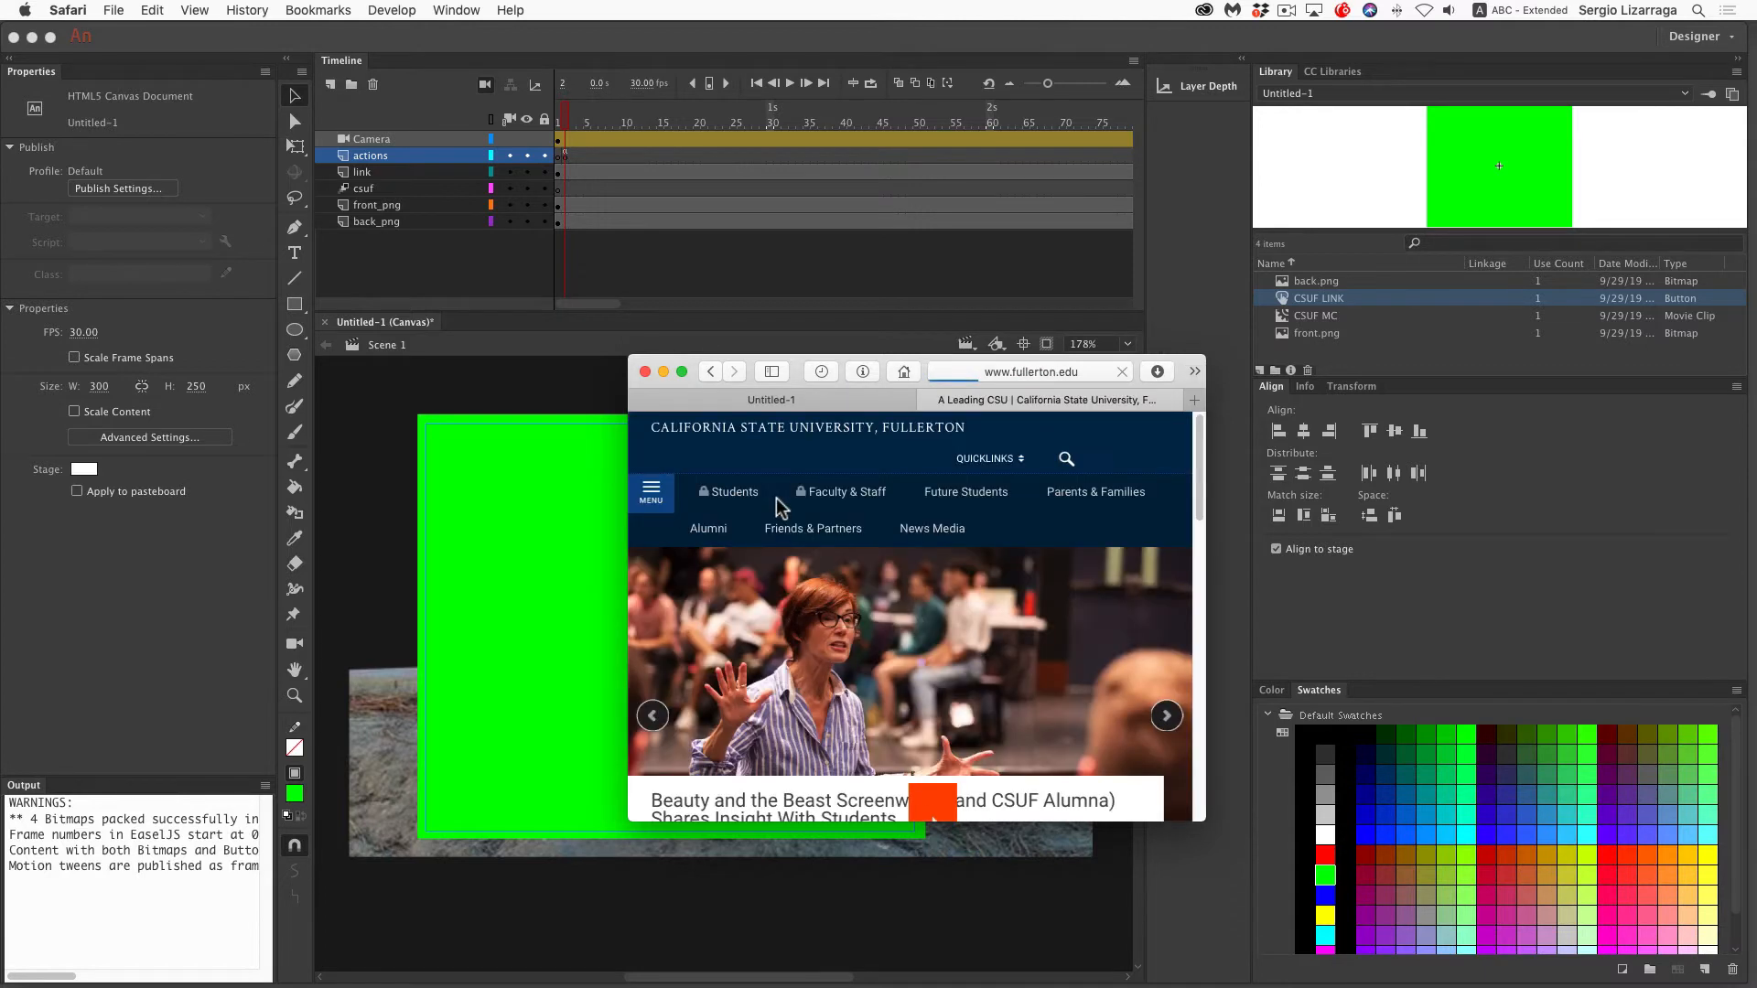
# Close the browser preview and the floating Actions and Code Snippets windows
pyautogui.click(641, 371)
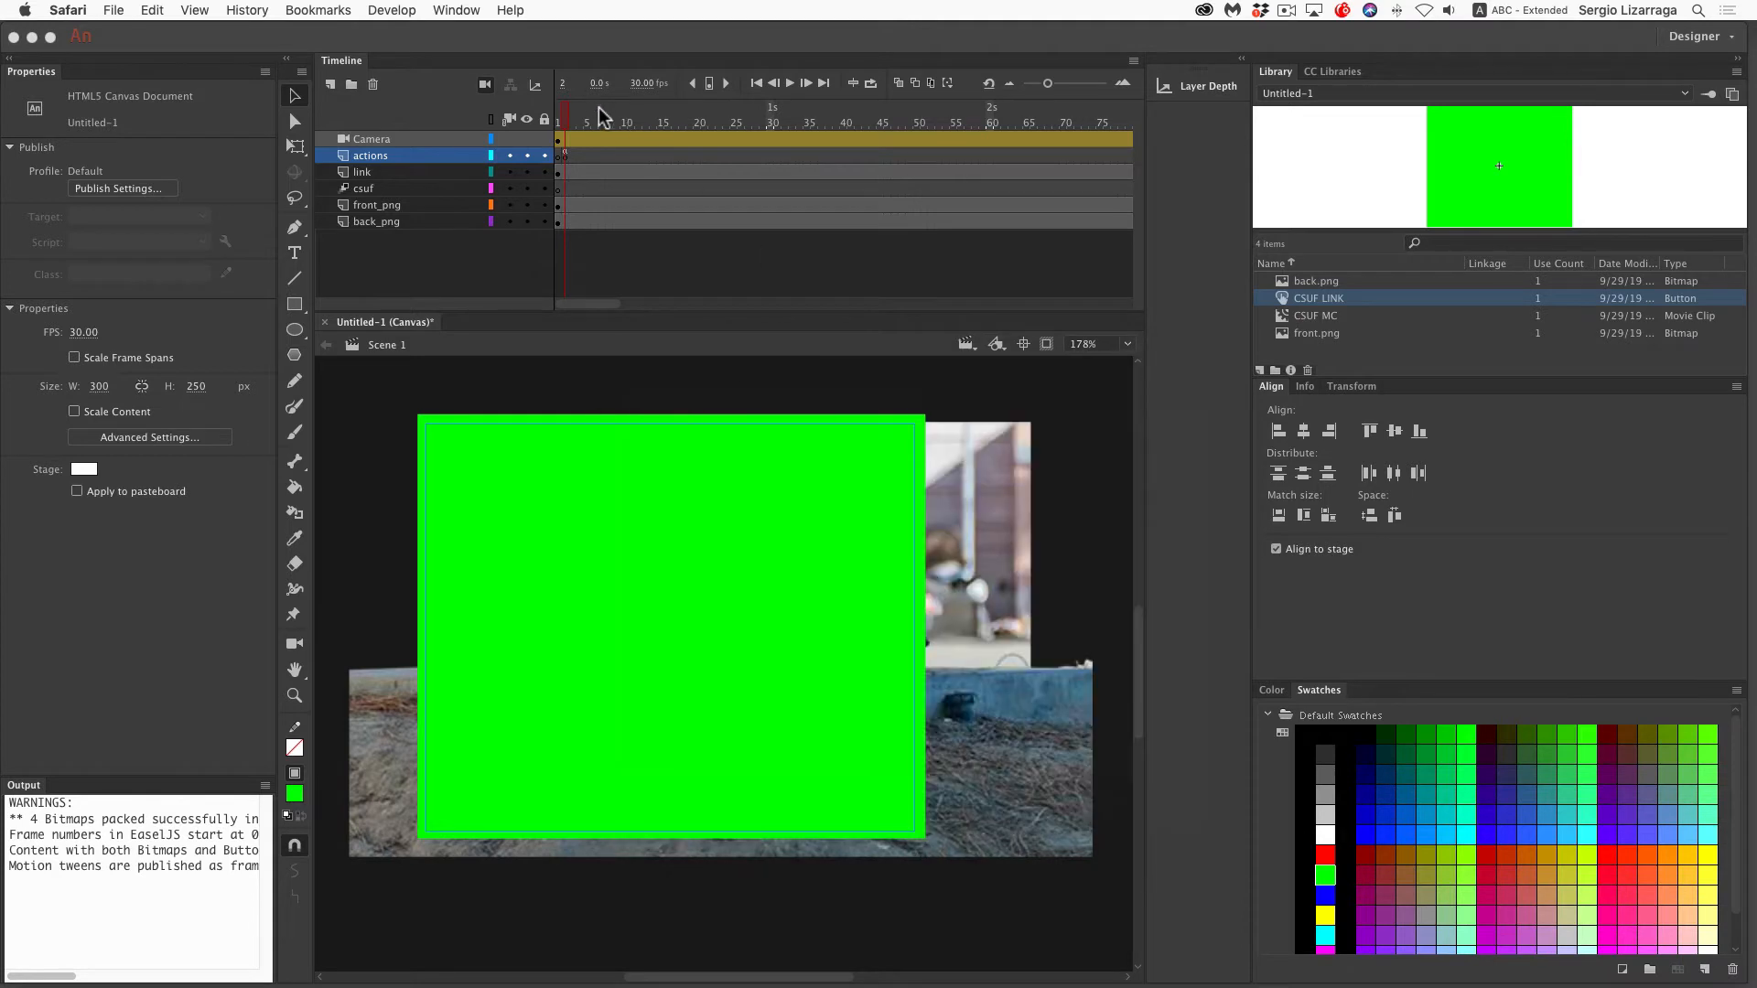
pyautogui.click(567, 114)
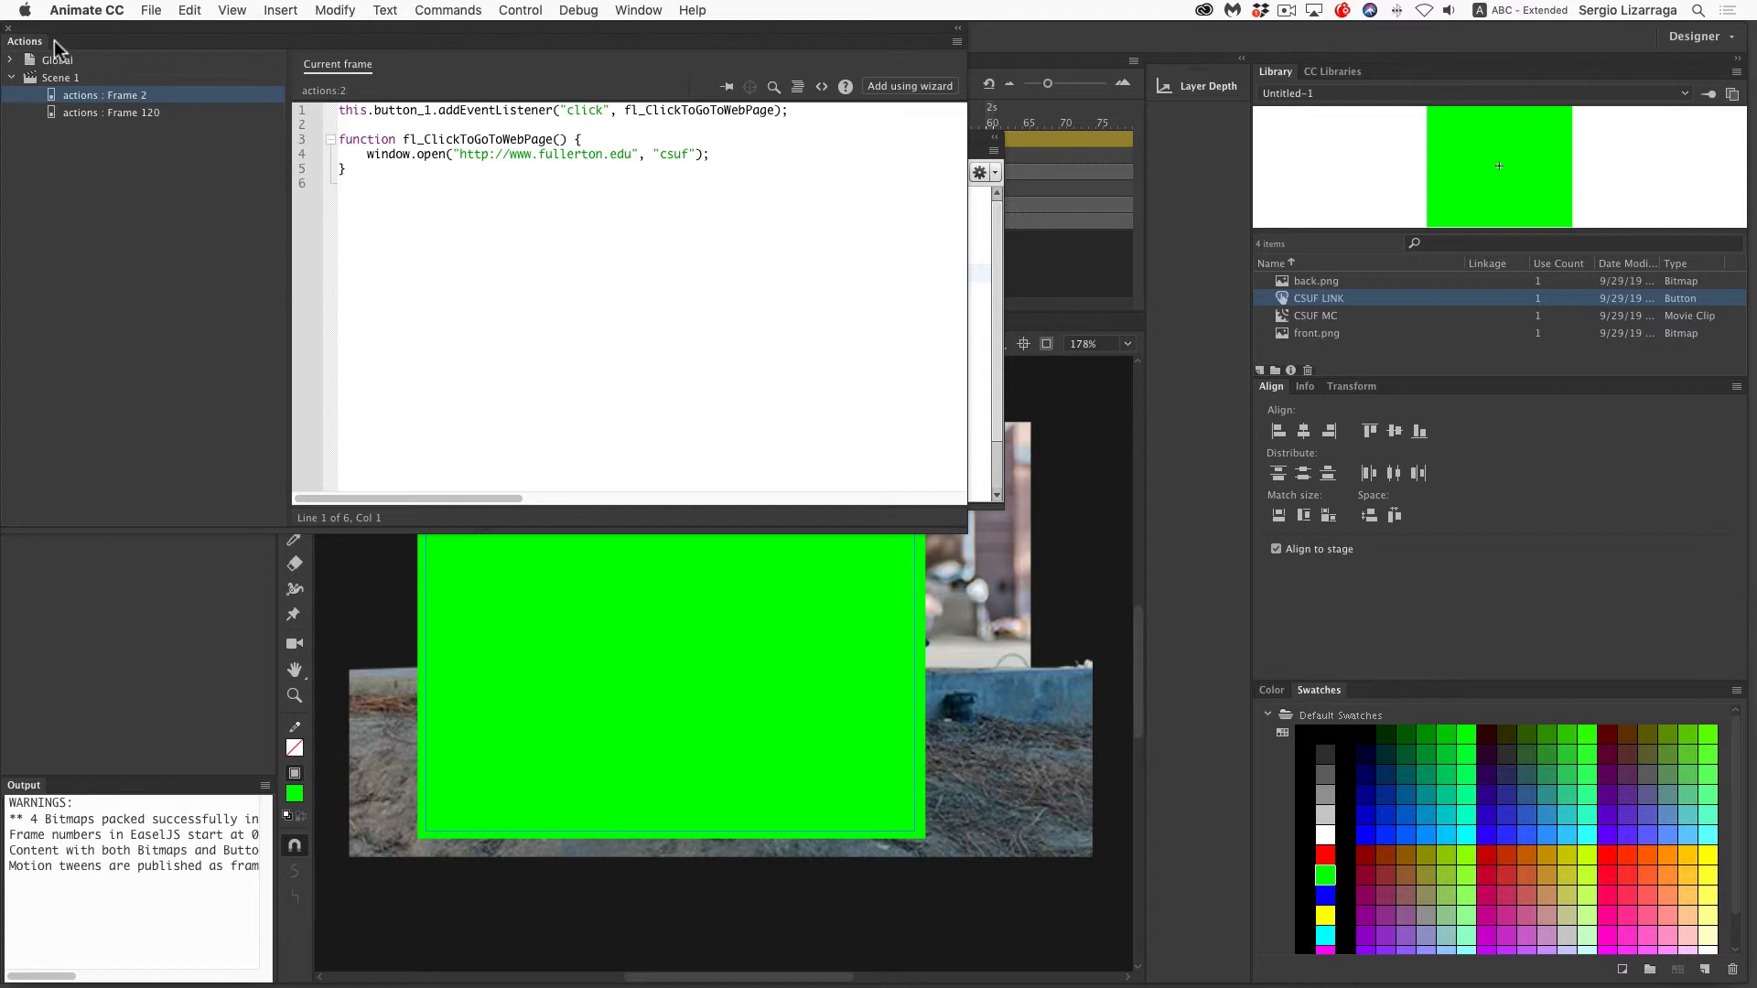
pyautogui.click(9, 36)
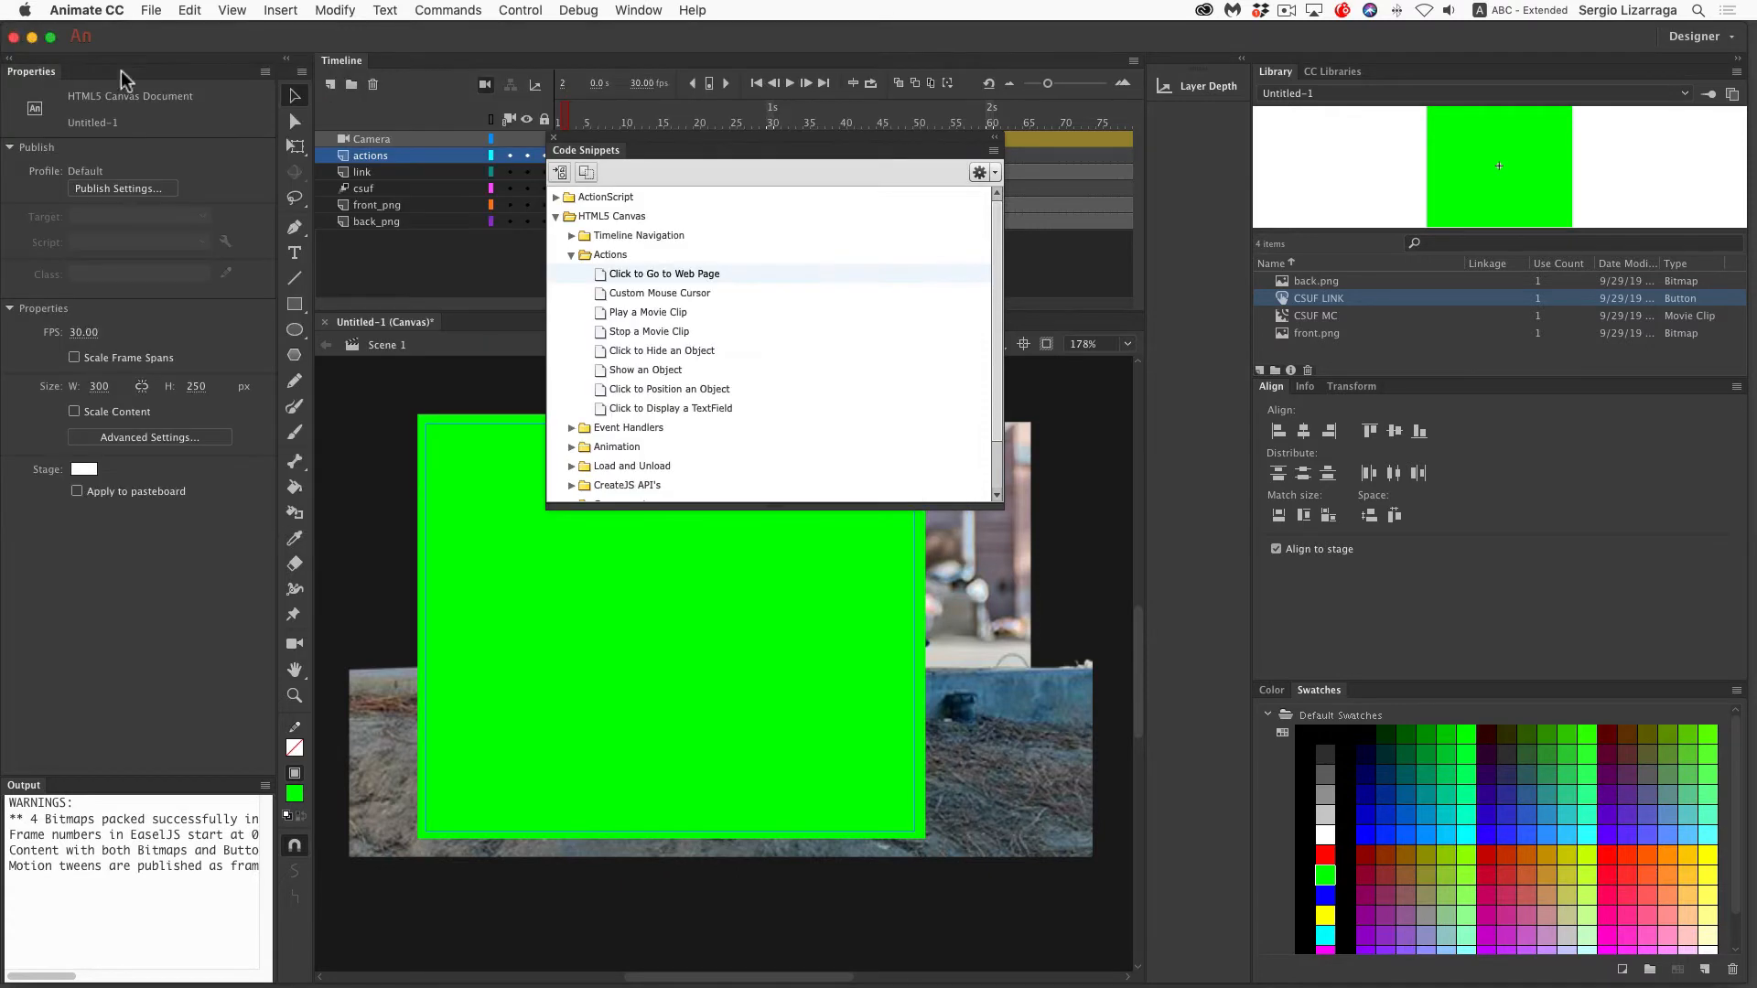
pyautogui.click(553, 139)
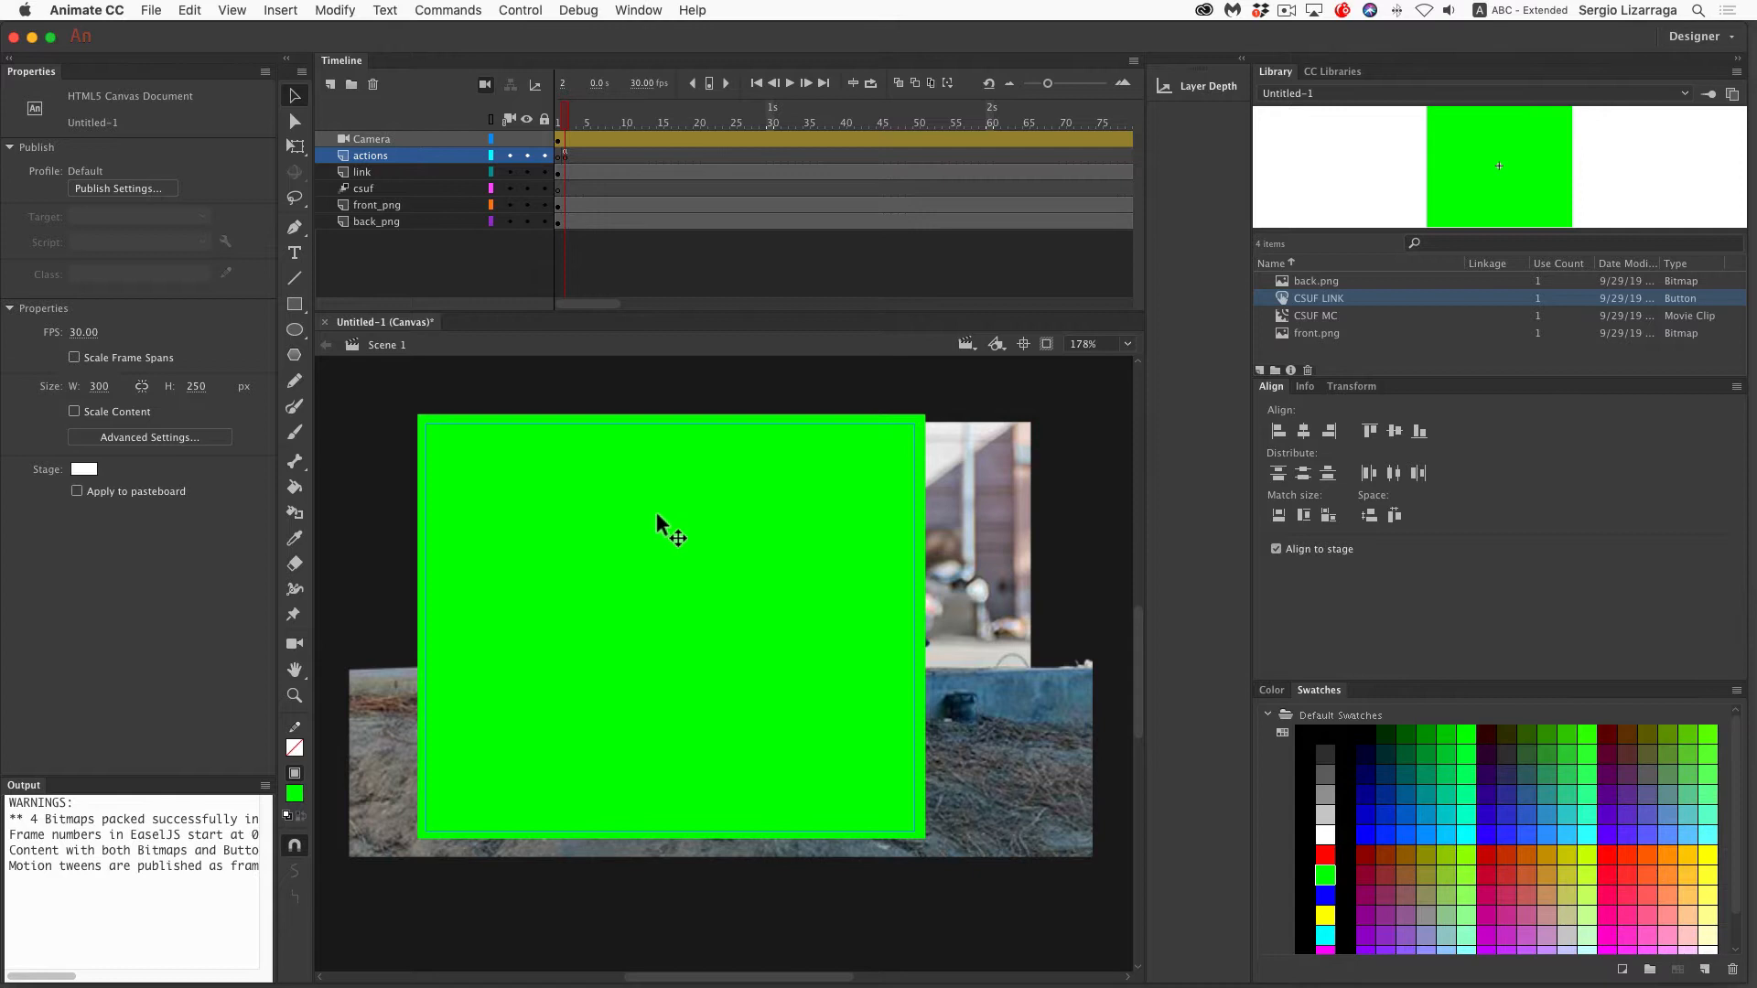
# Play the timeline and compare the green button's position against the stage at frames 2 and 1
pyautogui.press('Return')
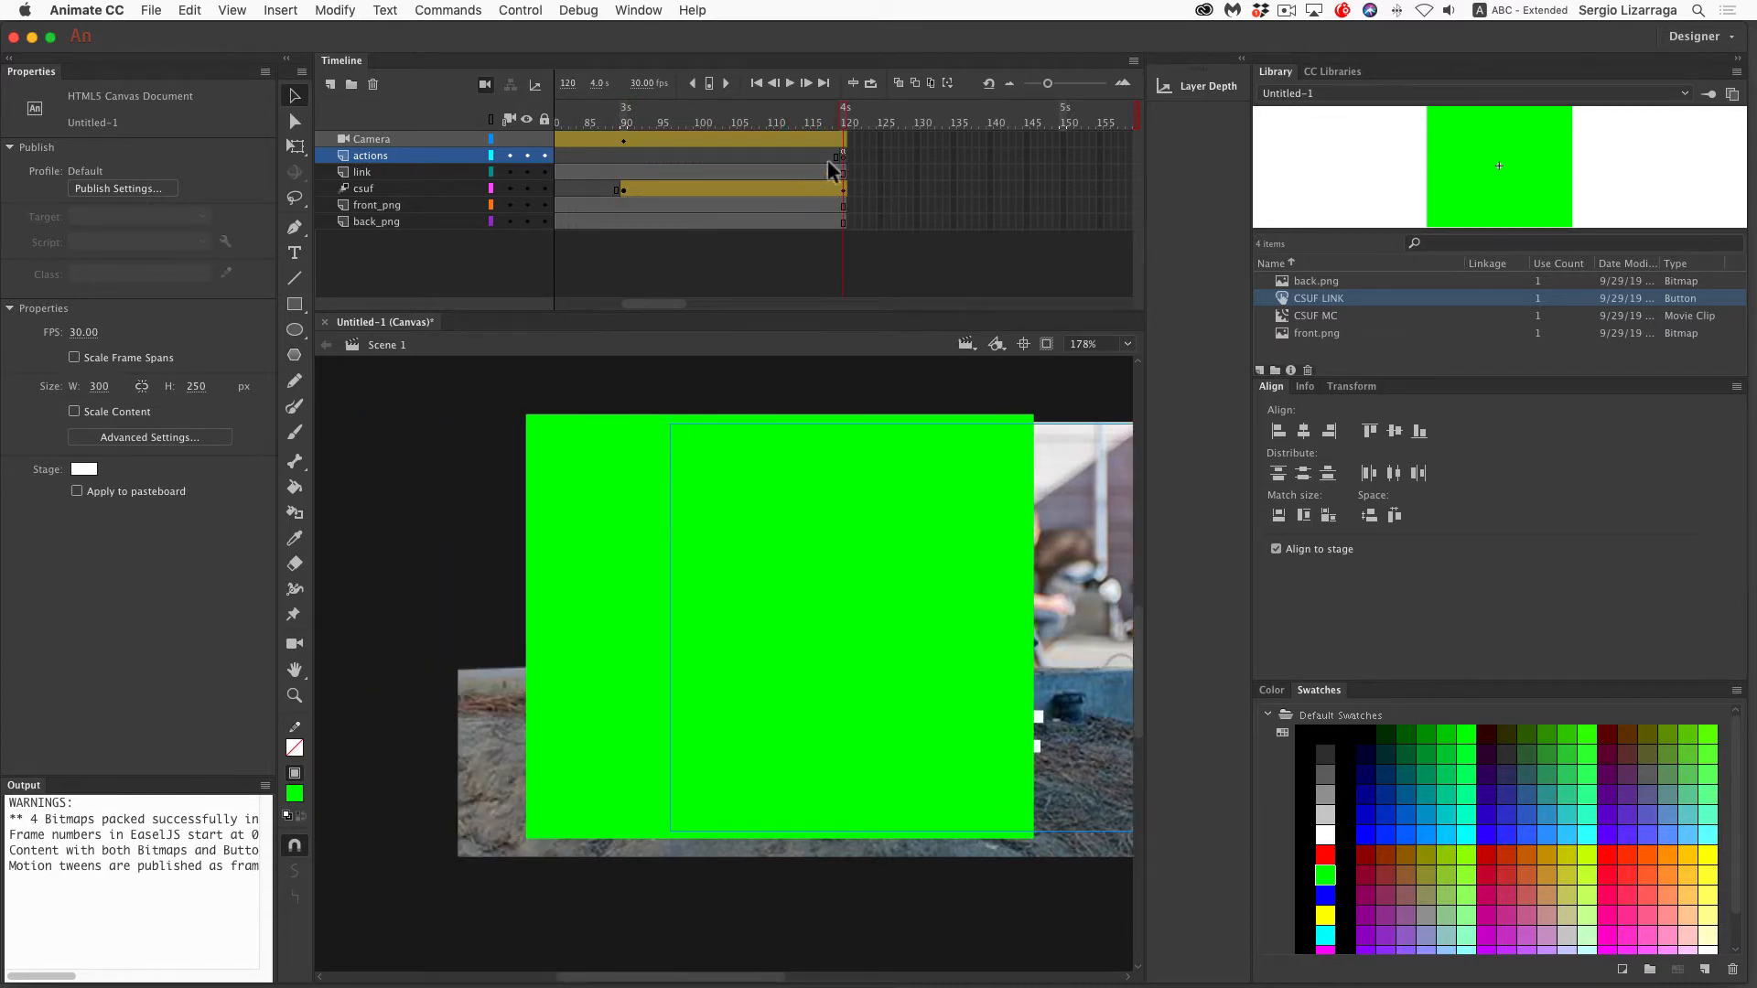
pyautogui.hscroll(-5, 809, 203)
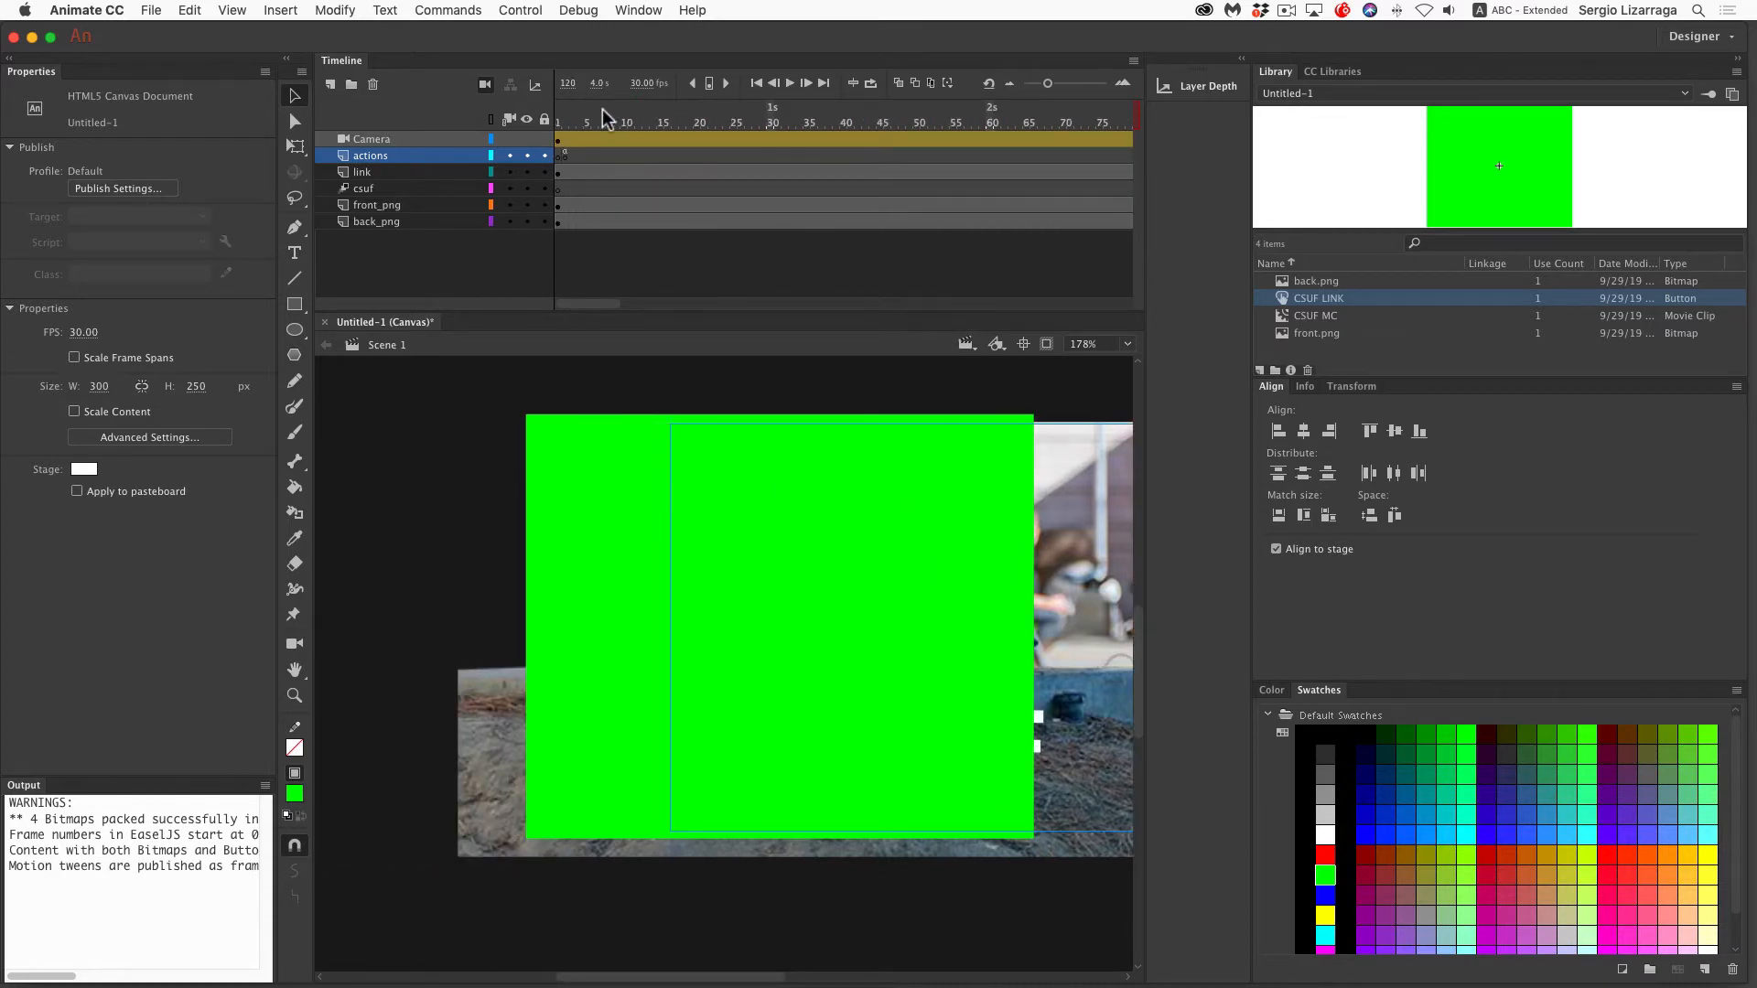
pyautogui.click(564, 154)
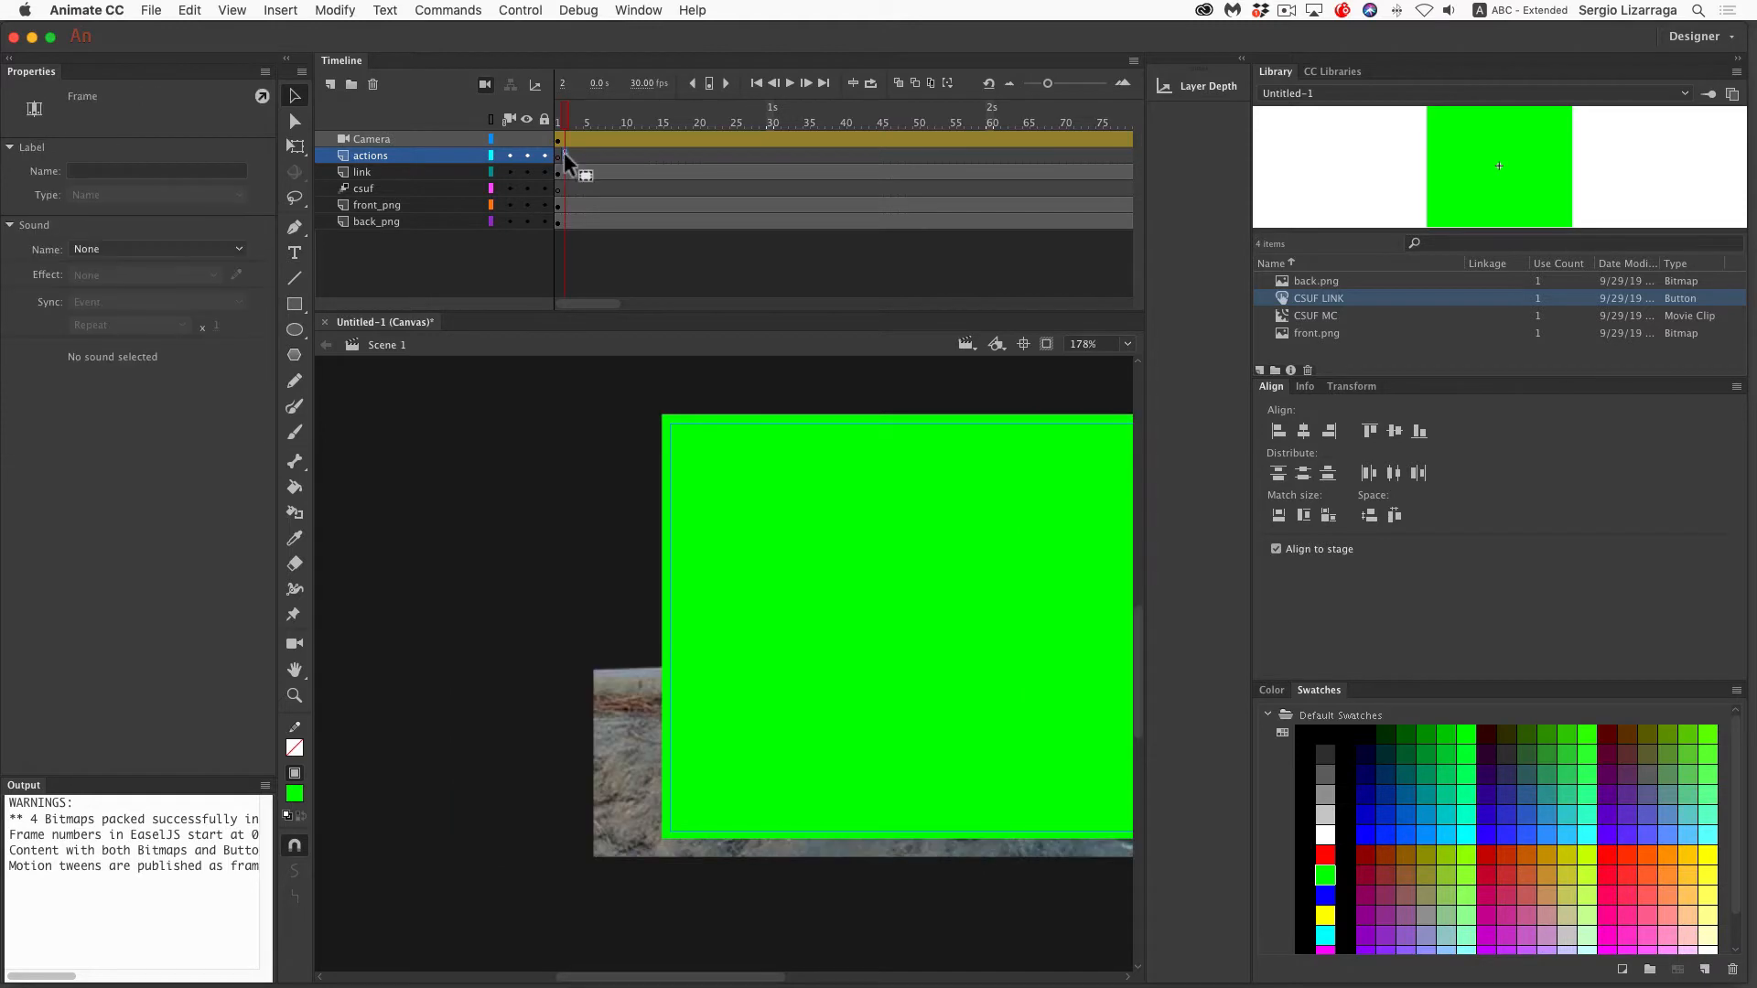
pyautogui.click(557, 155)
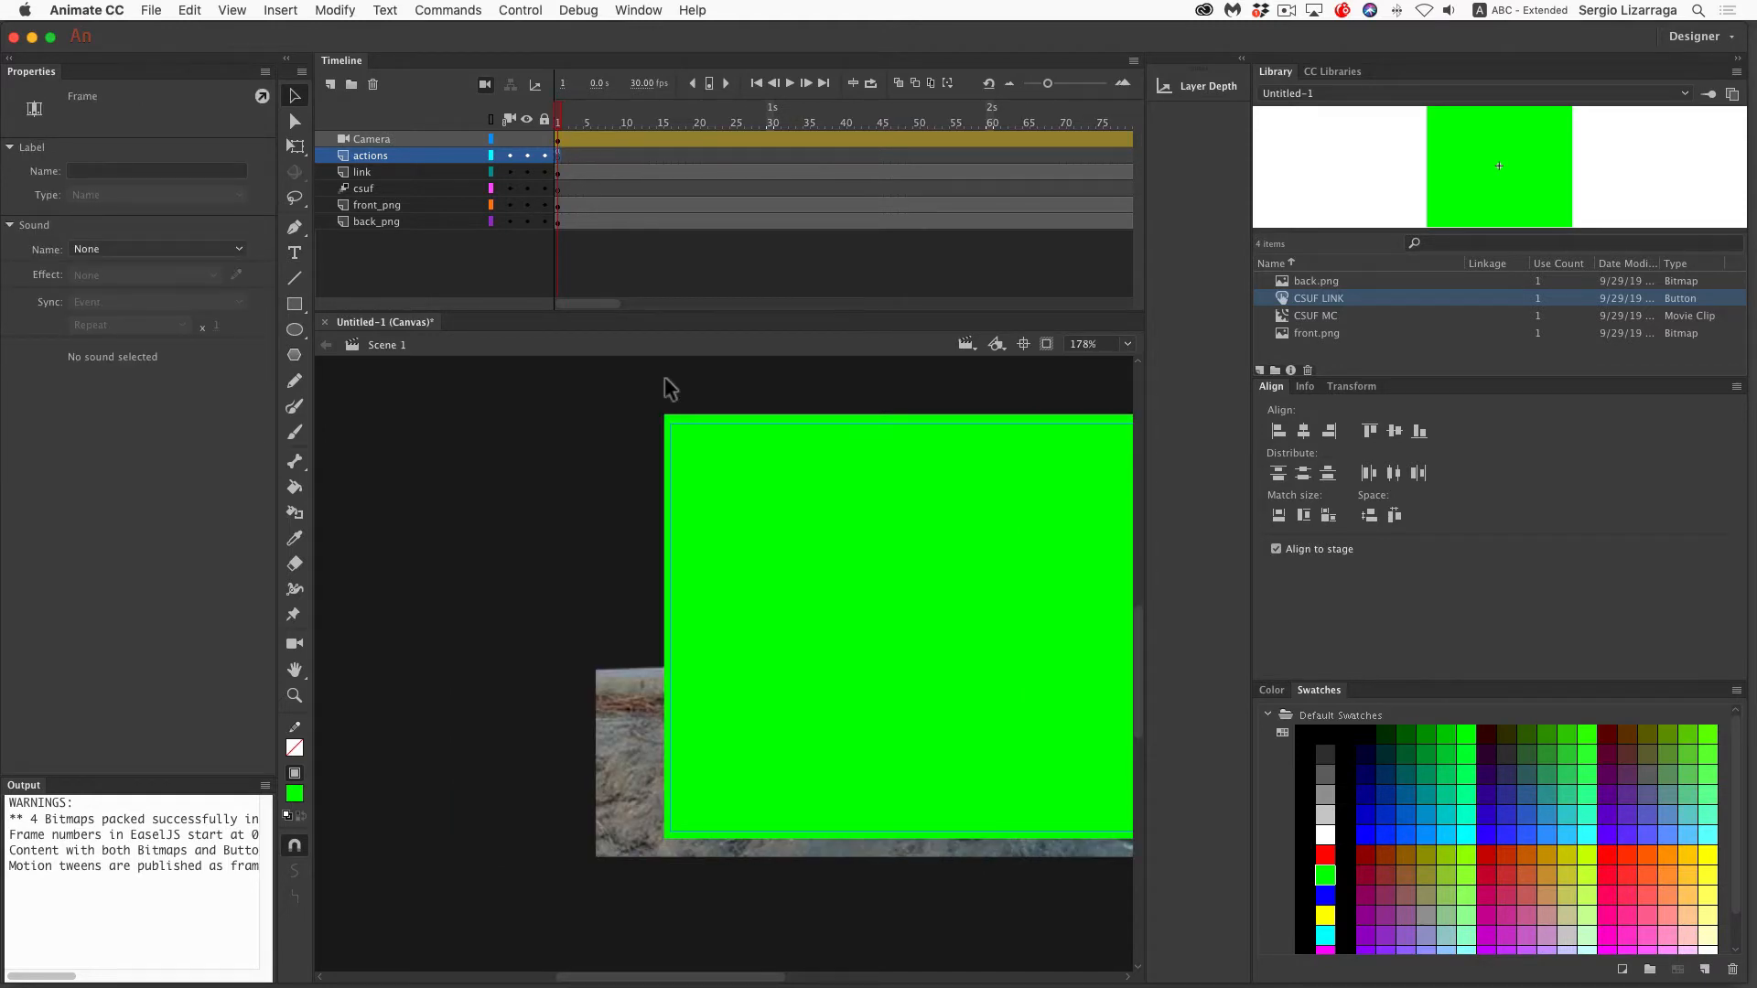
# Attach the link layer to the camera
pyautogui.hscroll(4, 703, 452)
pyautogui.hscroll(-8, 710, 458)
pyautogui.hscroll(4, 710, 458)
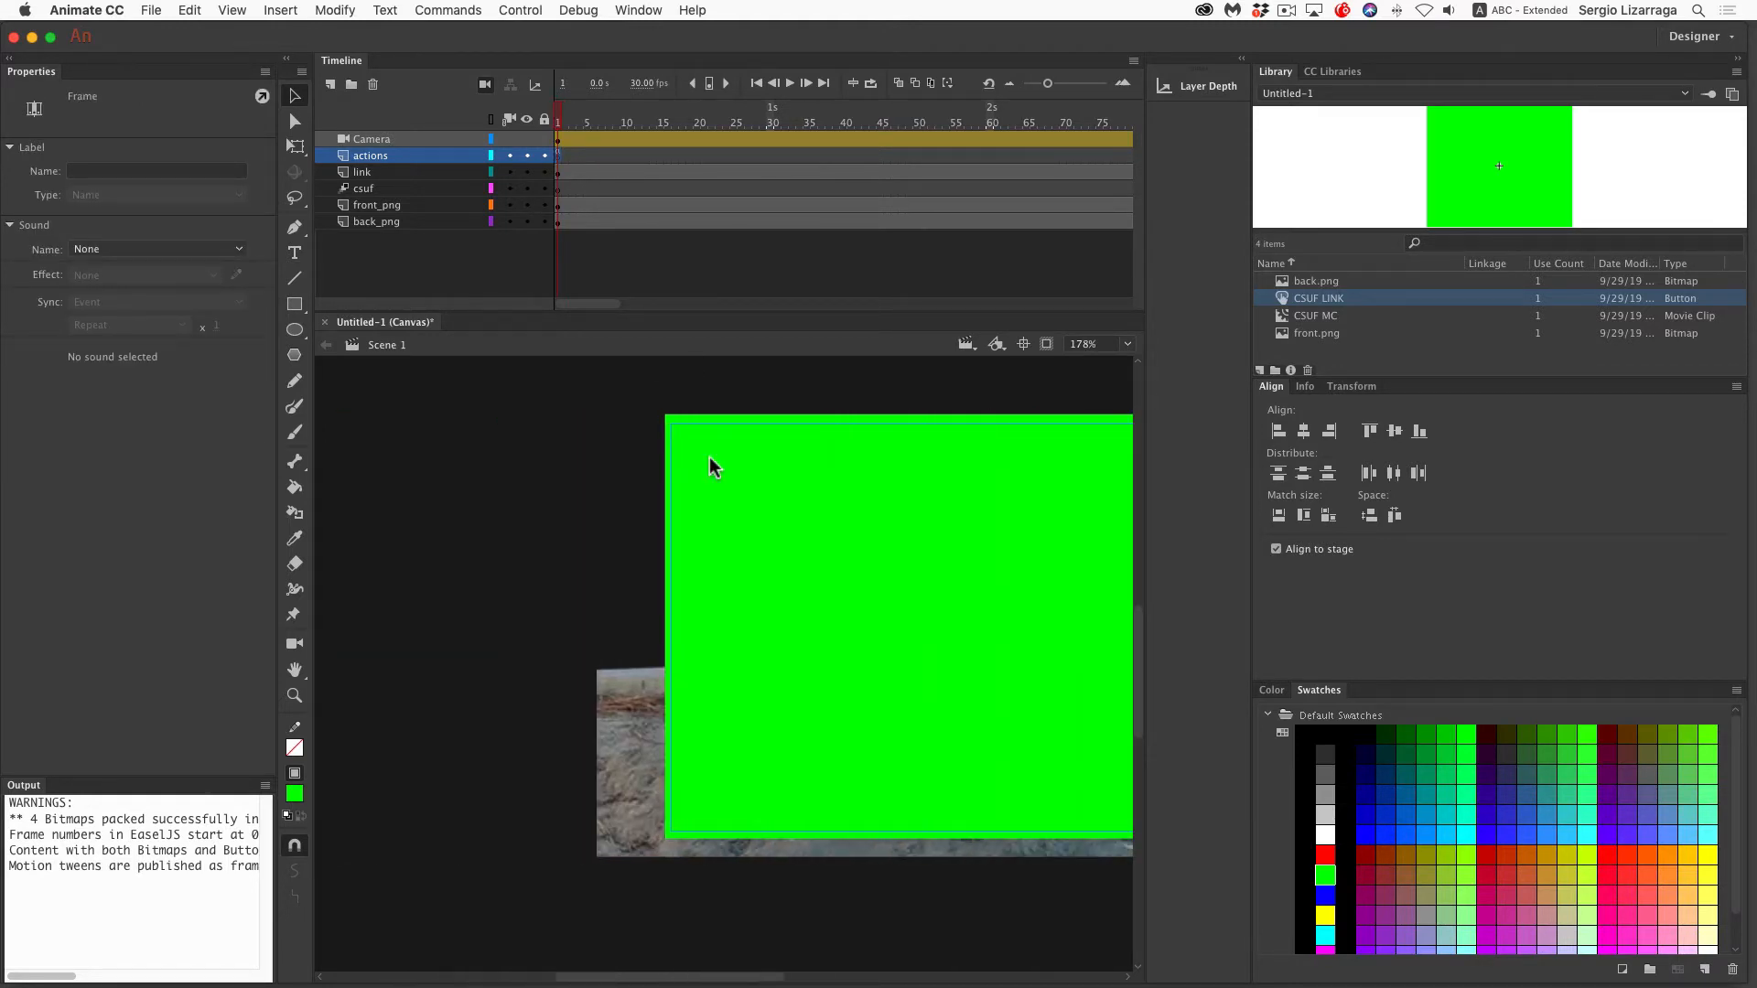
pyautogui.hscroll(2, 710, 457)
pyautogui.click(710, 456)
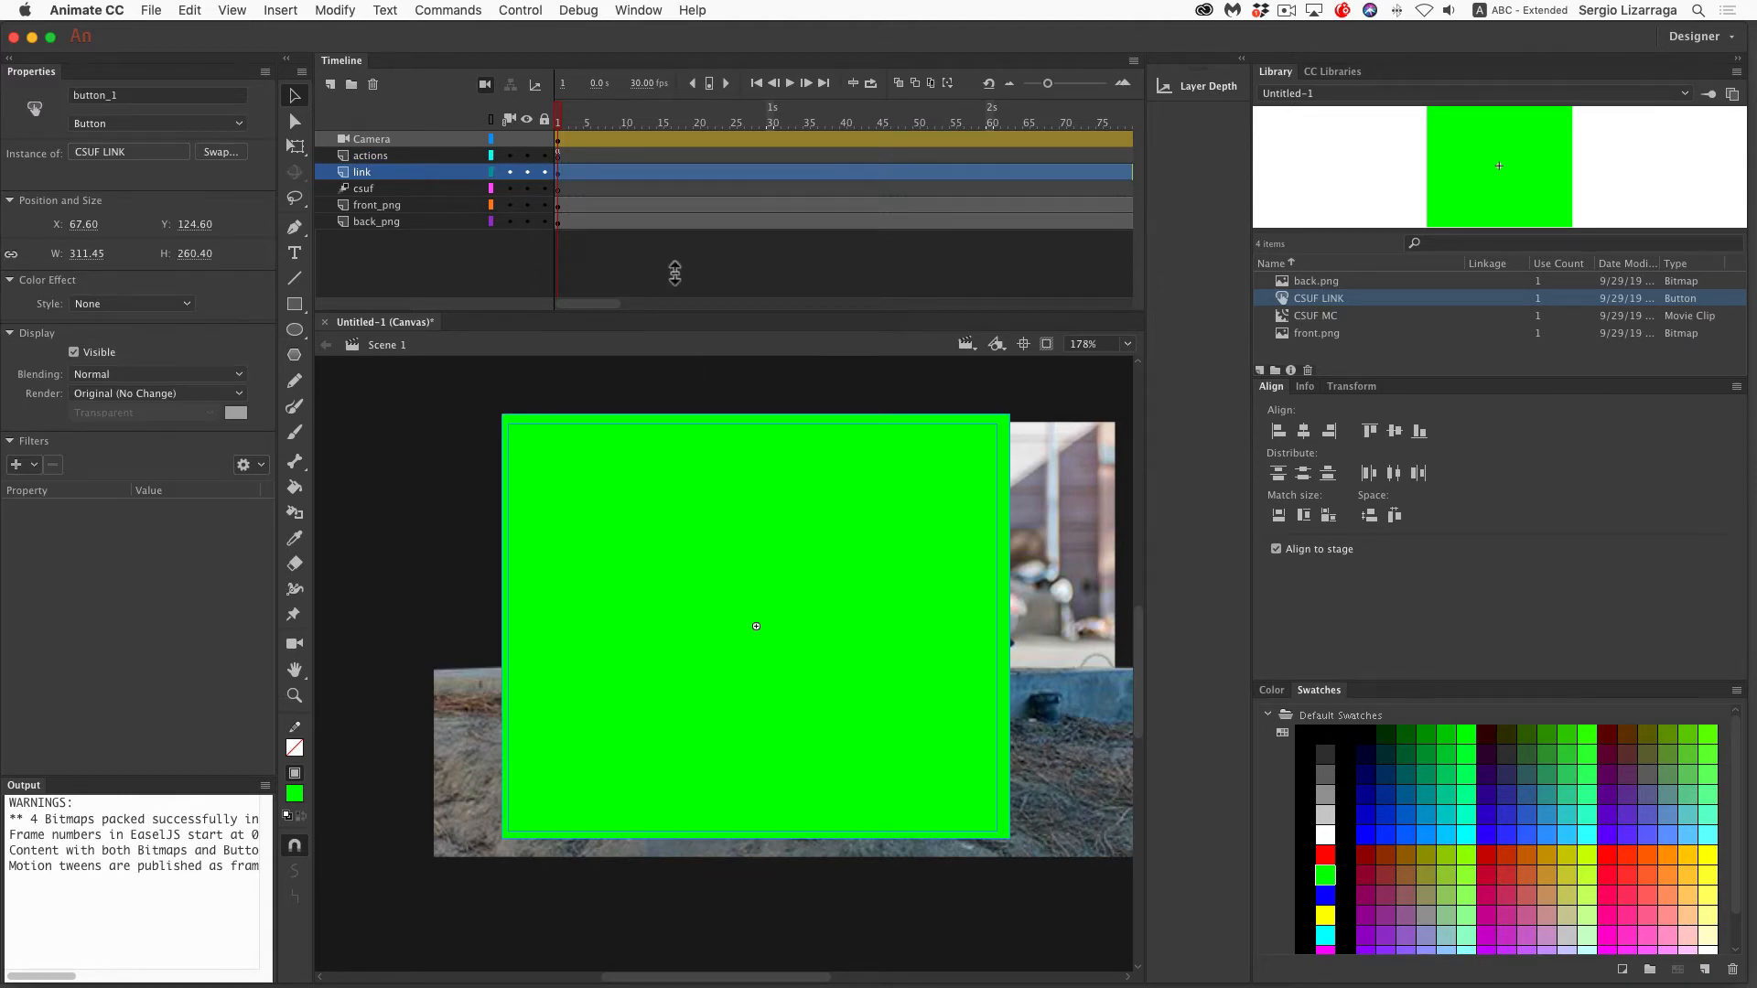
pyautogui.click(510, 172)
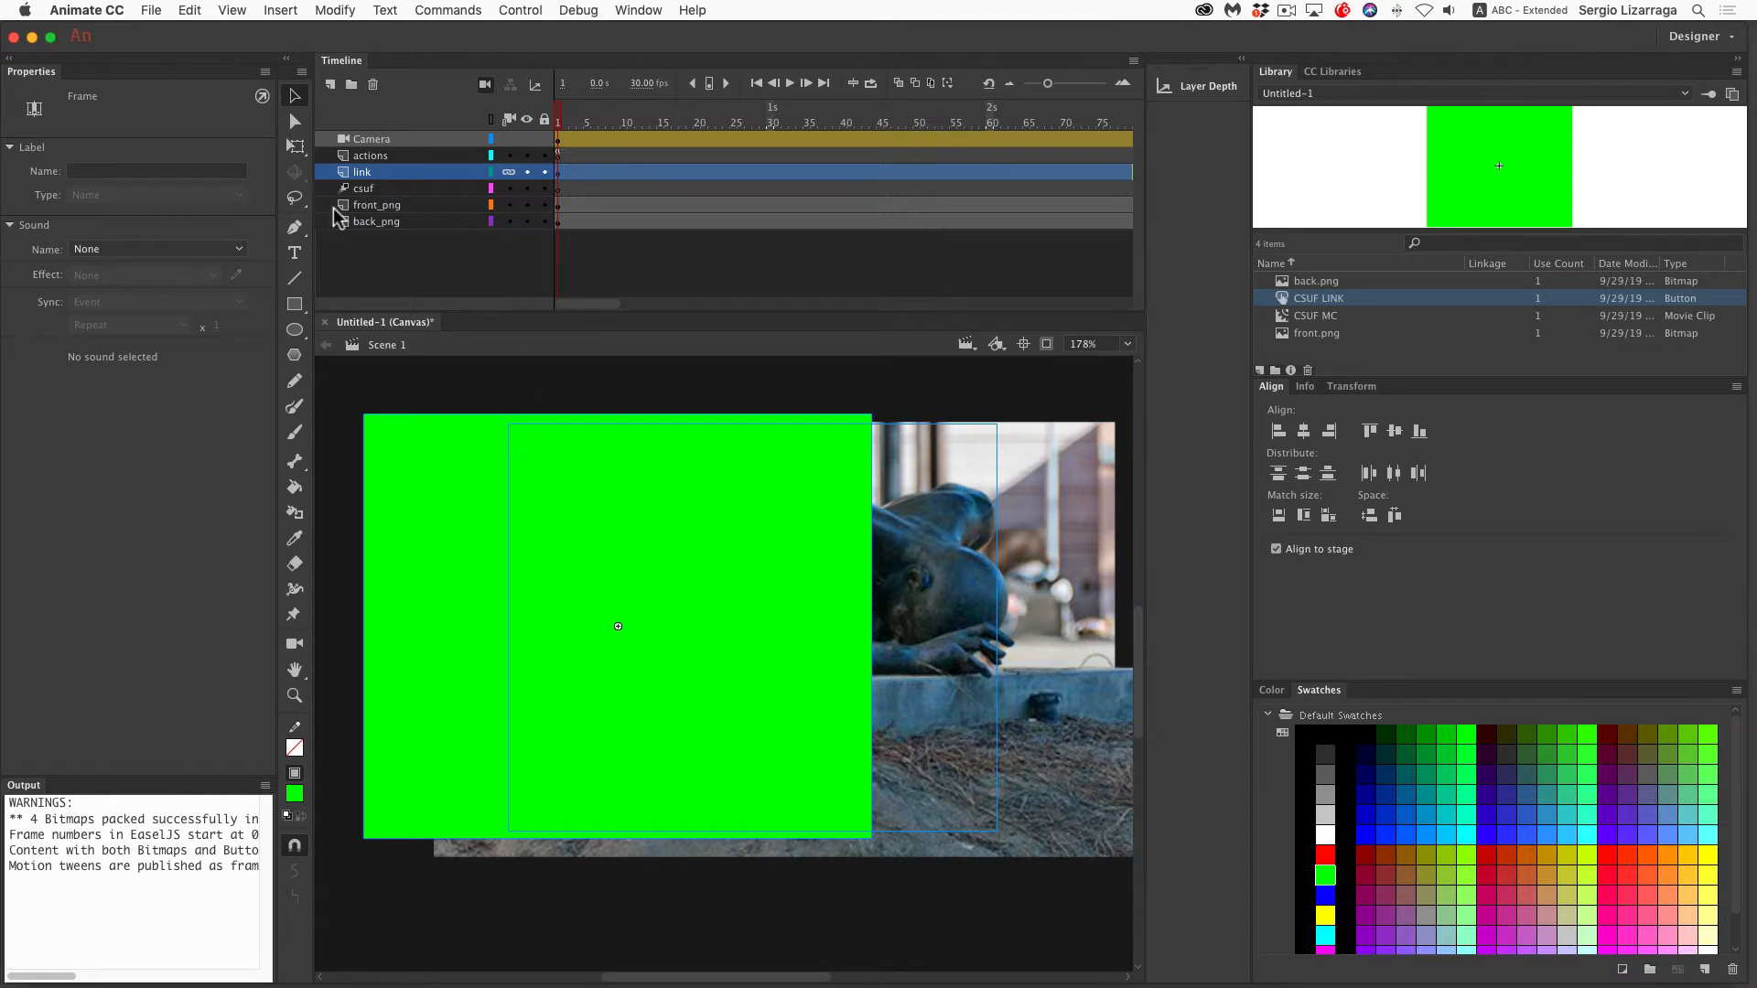
# Move the green button back over the whole stage, to about X 149, Y 126, and scrub the timeline to check it
pyautogui.moveTo(443, 550); pyautogui.dragTo(564, 545)
pyautogui.press('Up')
pyautogui.press('Up')
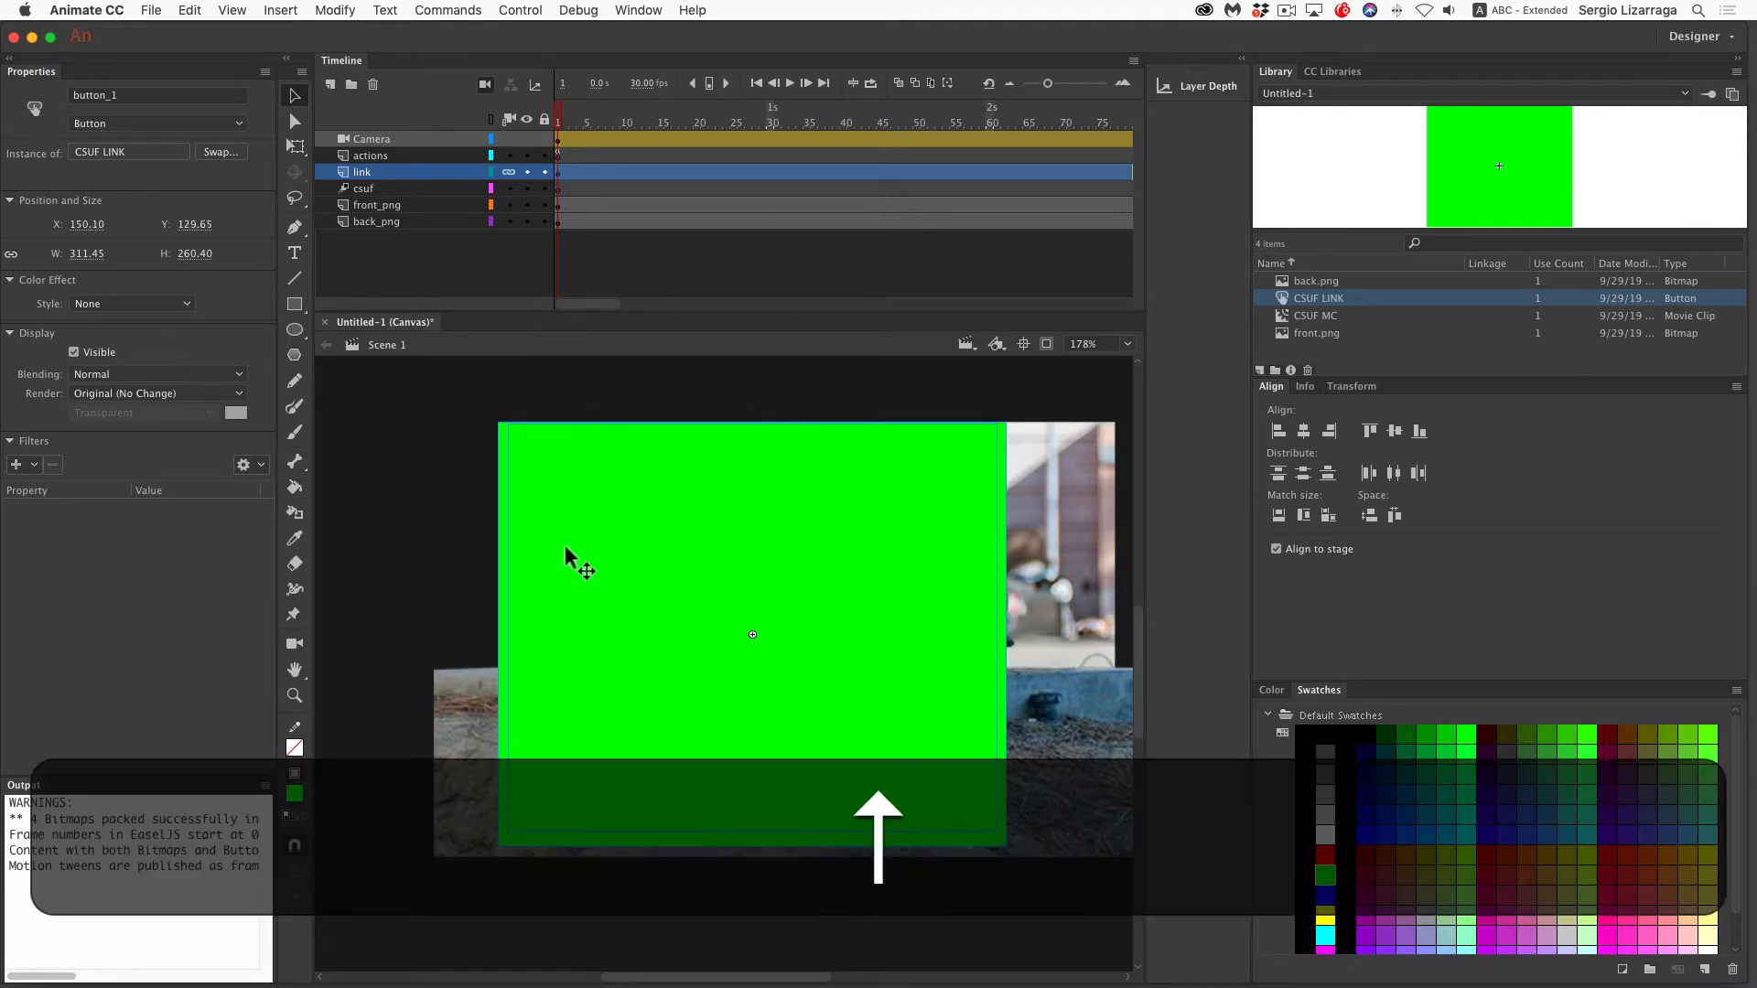
pyautogui.press('Left')
pyautogui.press('Up')
pyautogui.press('Up')
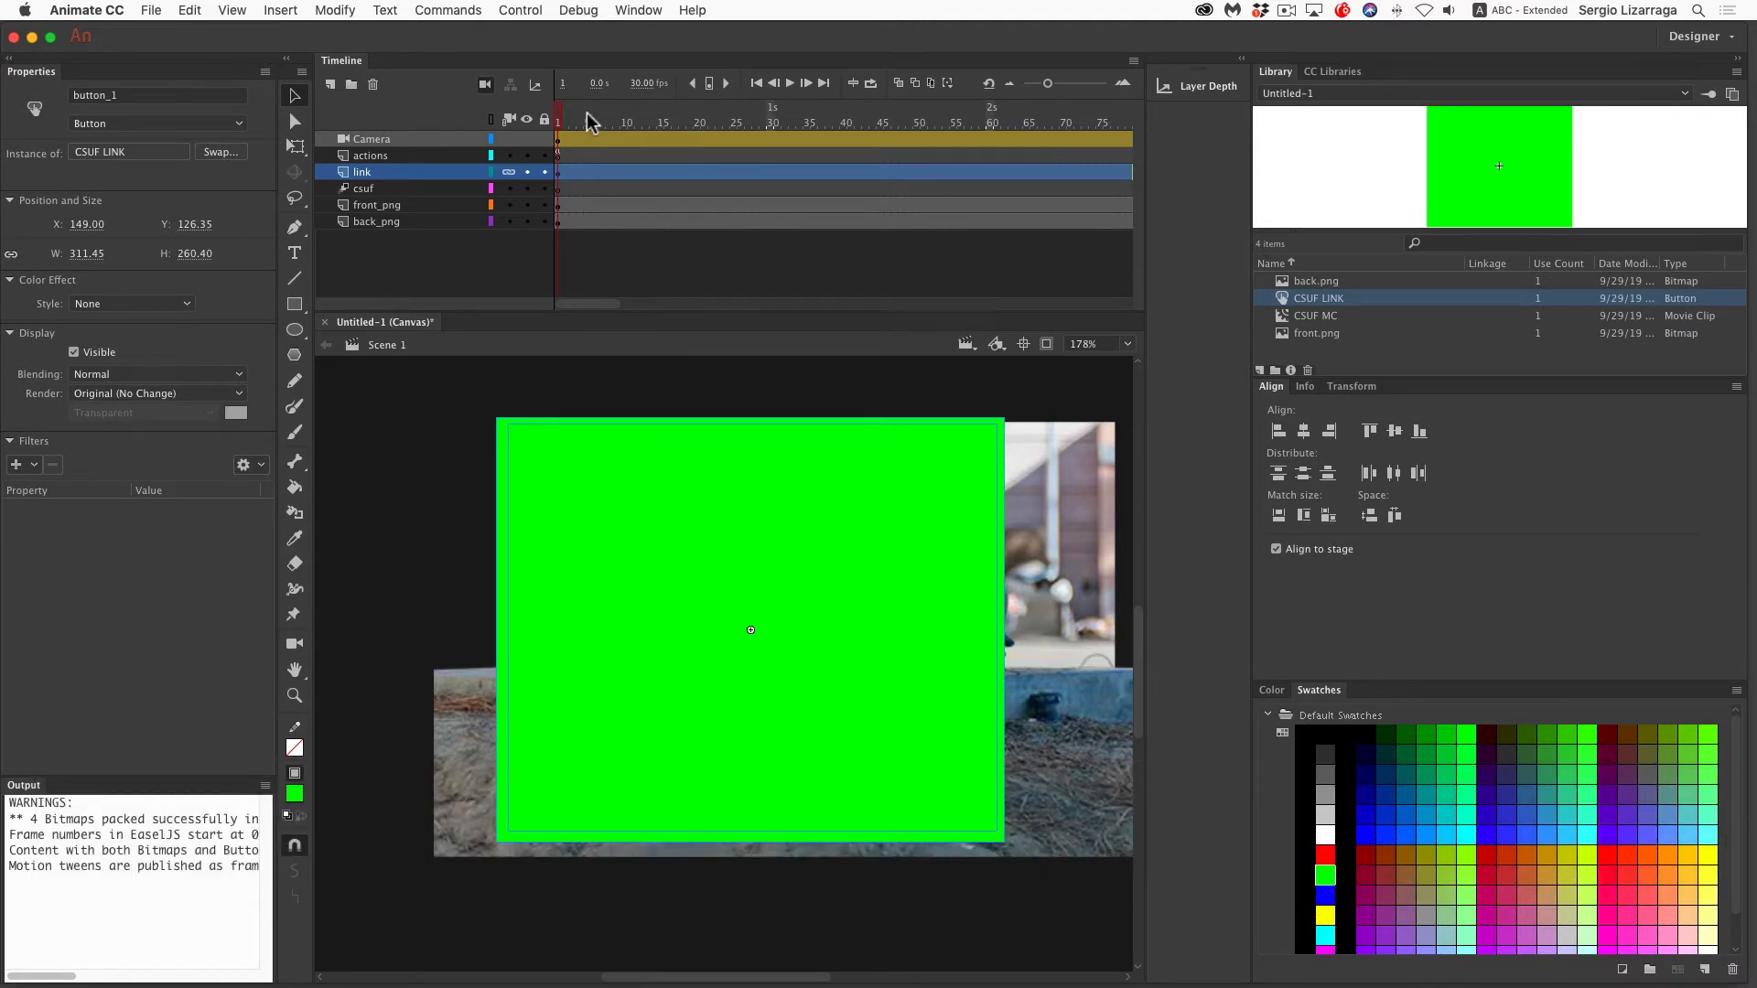
pyautogui.moveTo(561, 121); pyautogui.dragTo(260, 106)
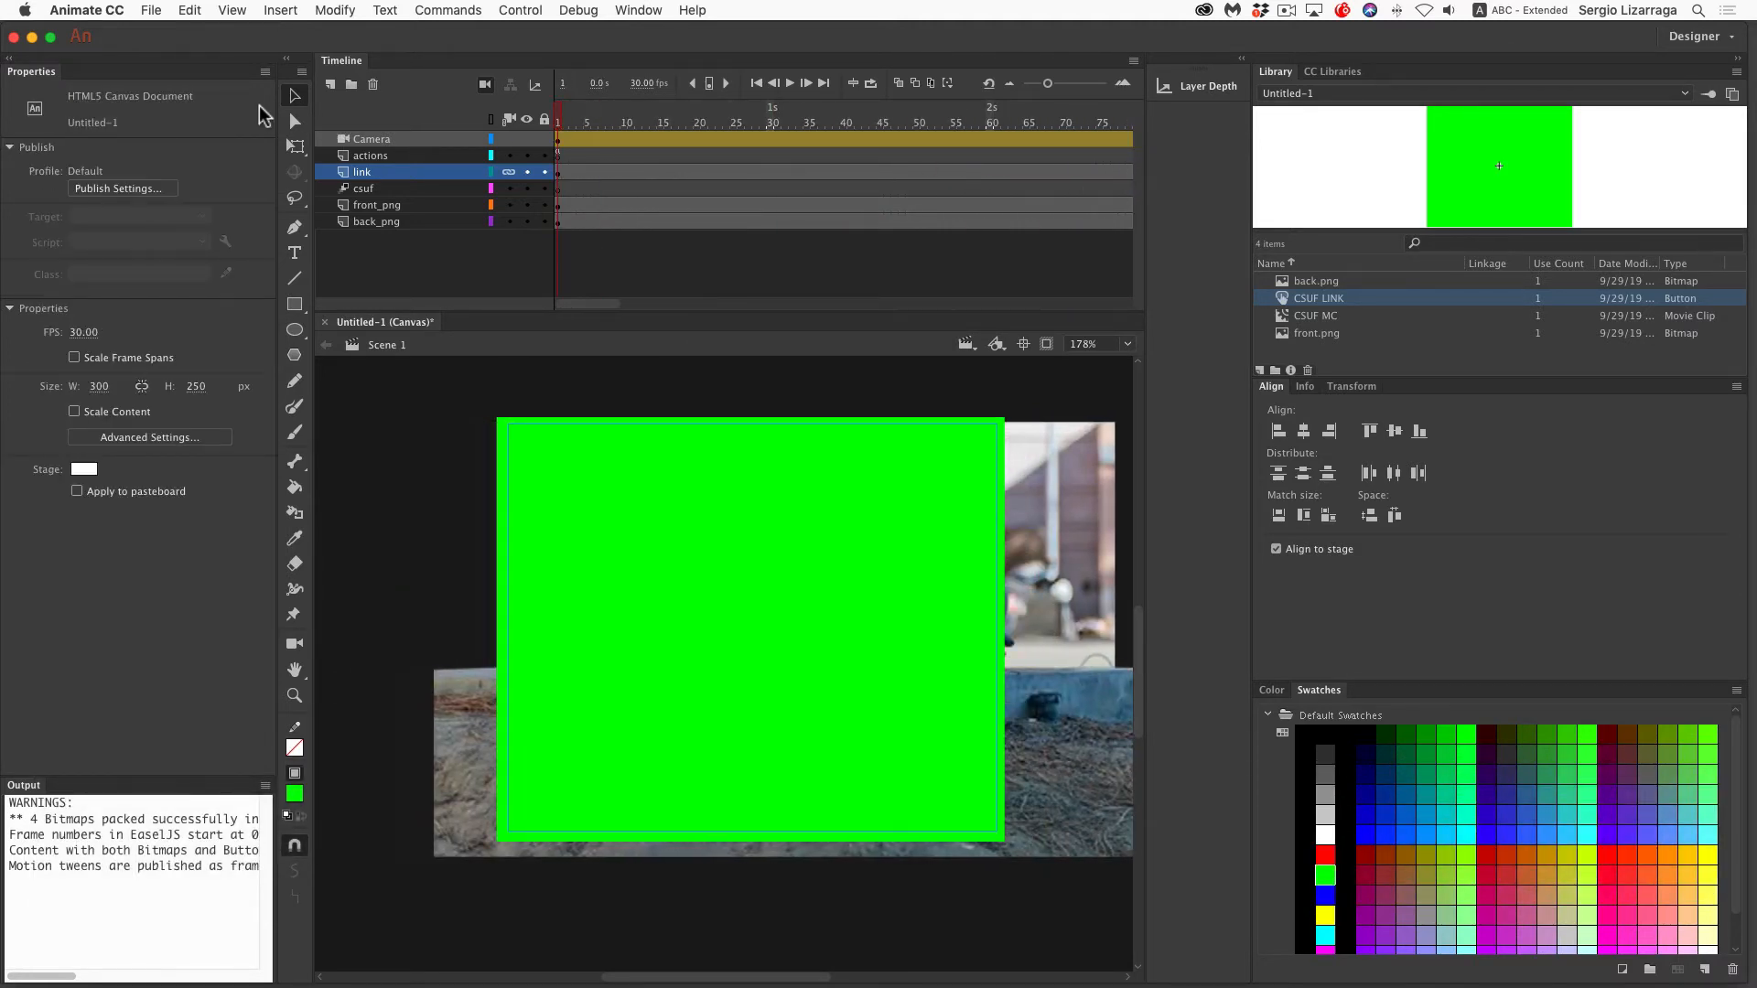
# Test the movie in the browser, try the camera-attached button's link, and close the preview
pyautogui.press('super+Return')
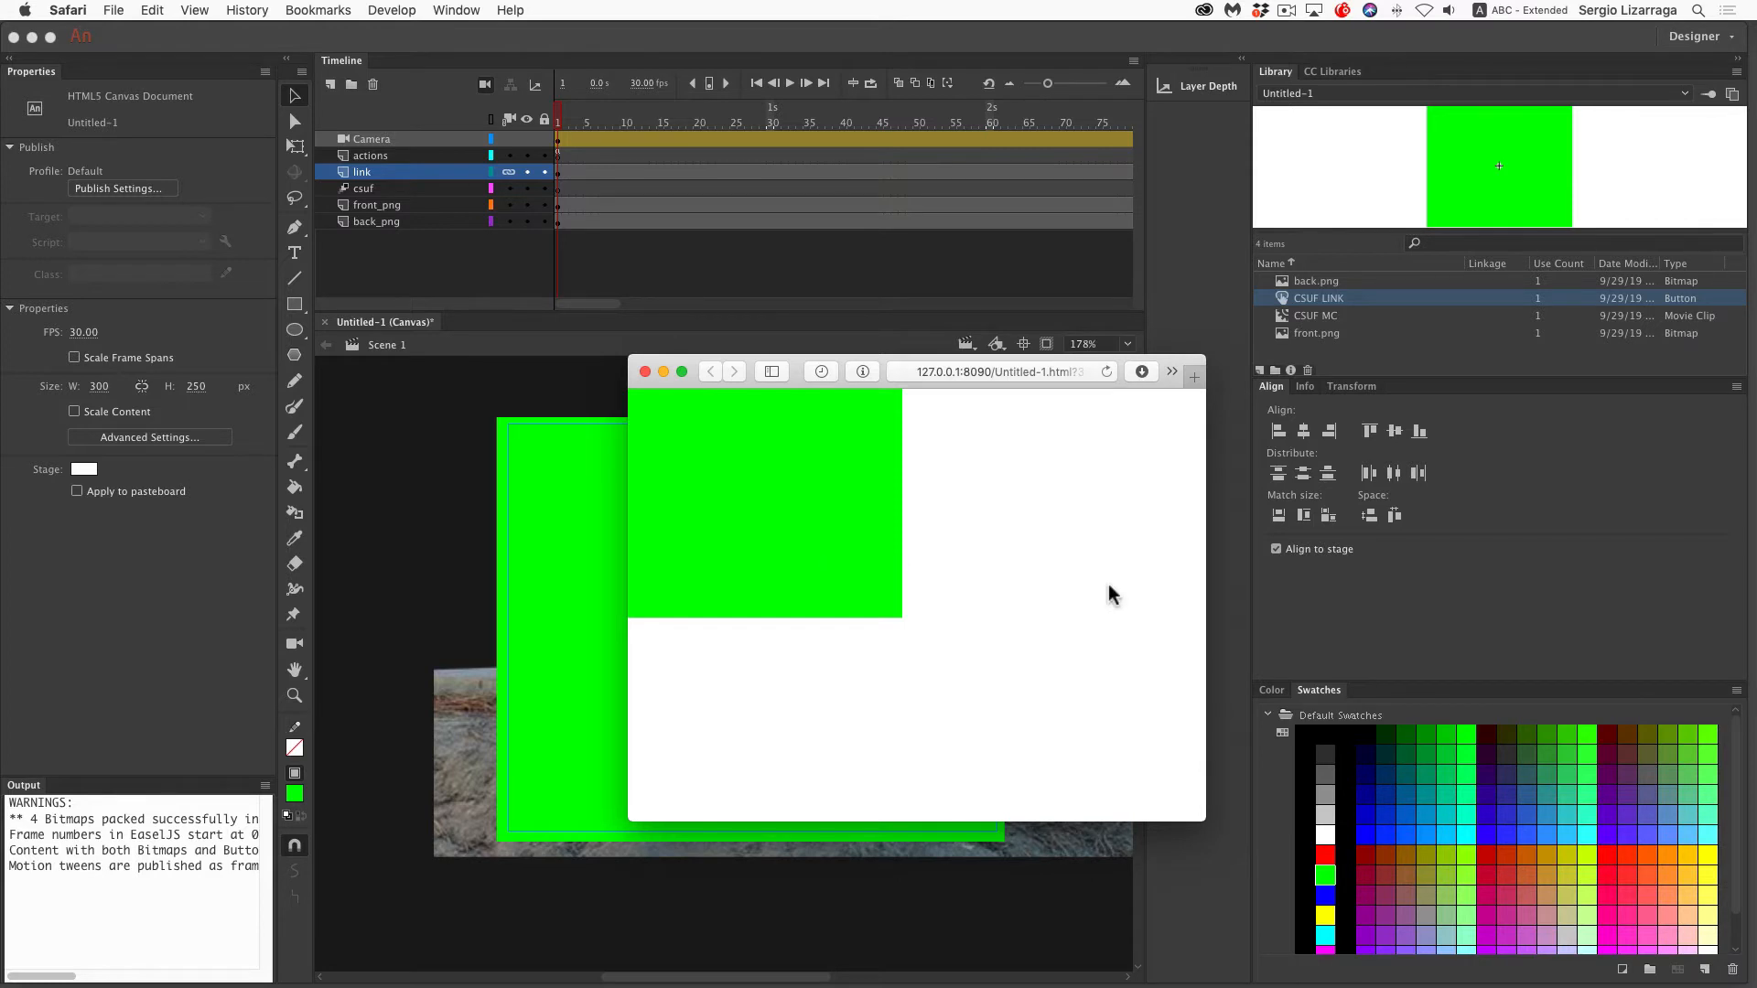
pyautogui.click(825, 550)
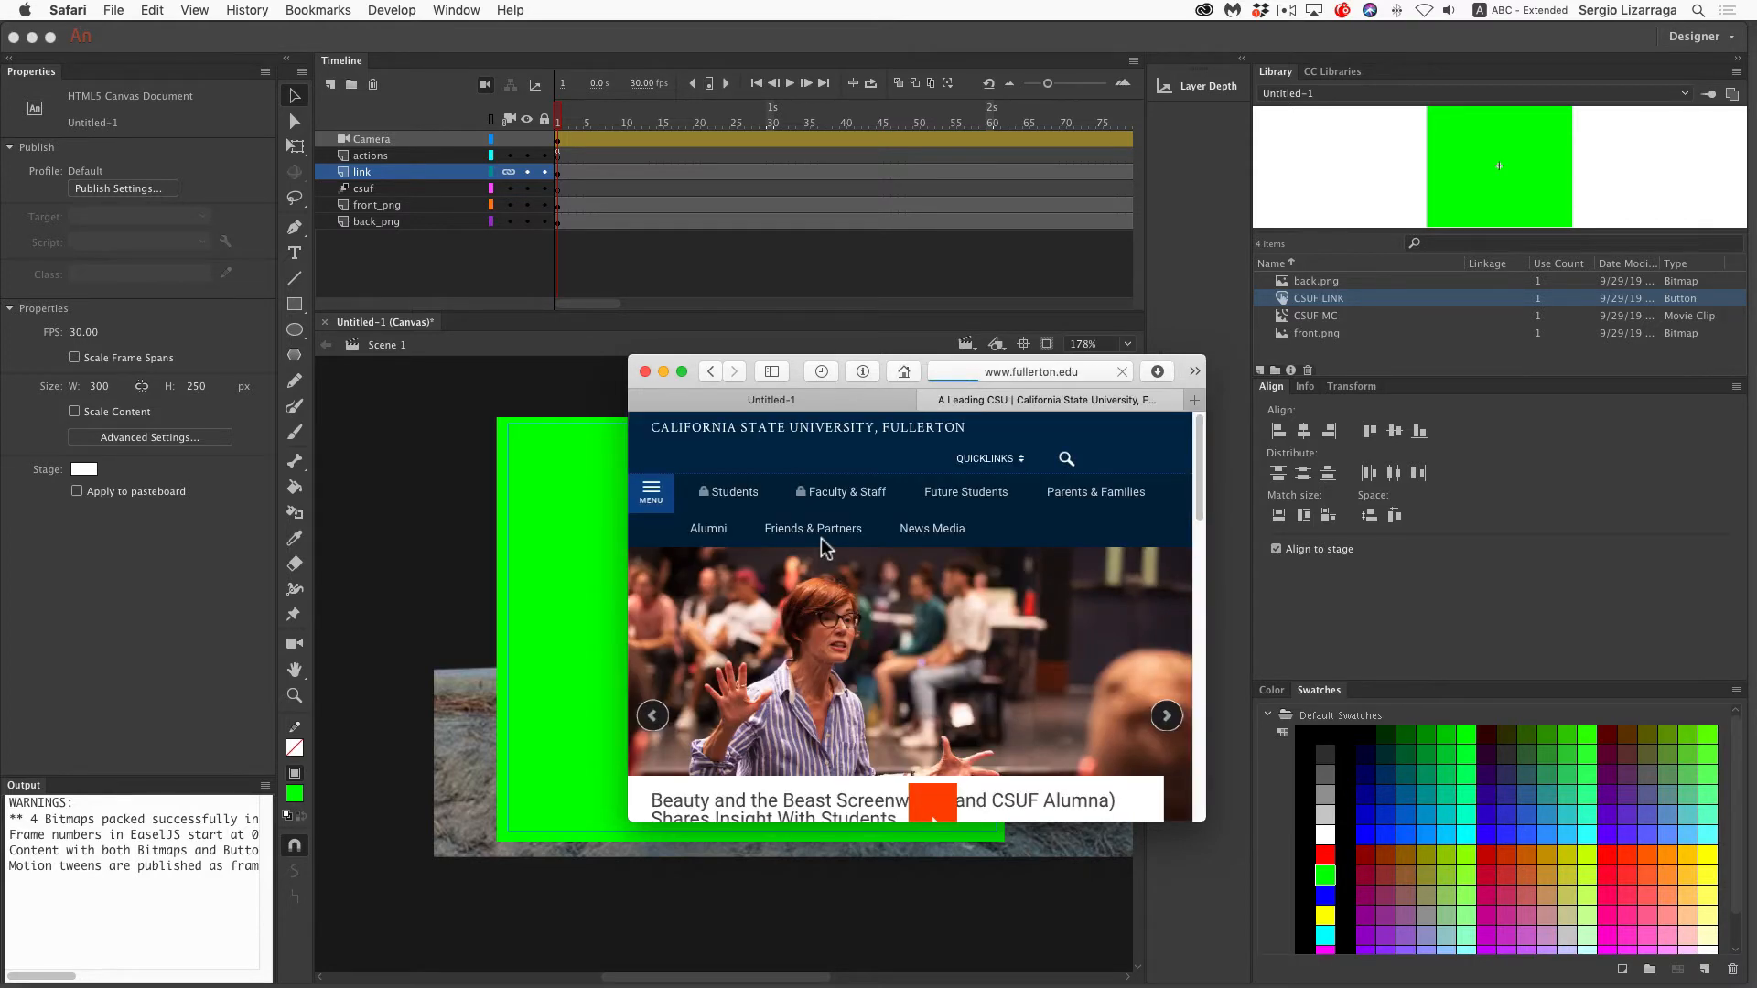
pyautogui.click(645, 372)
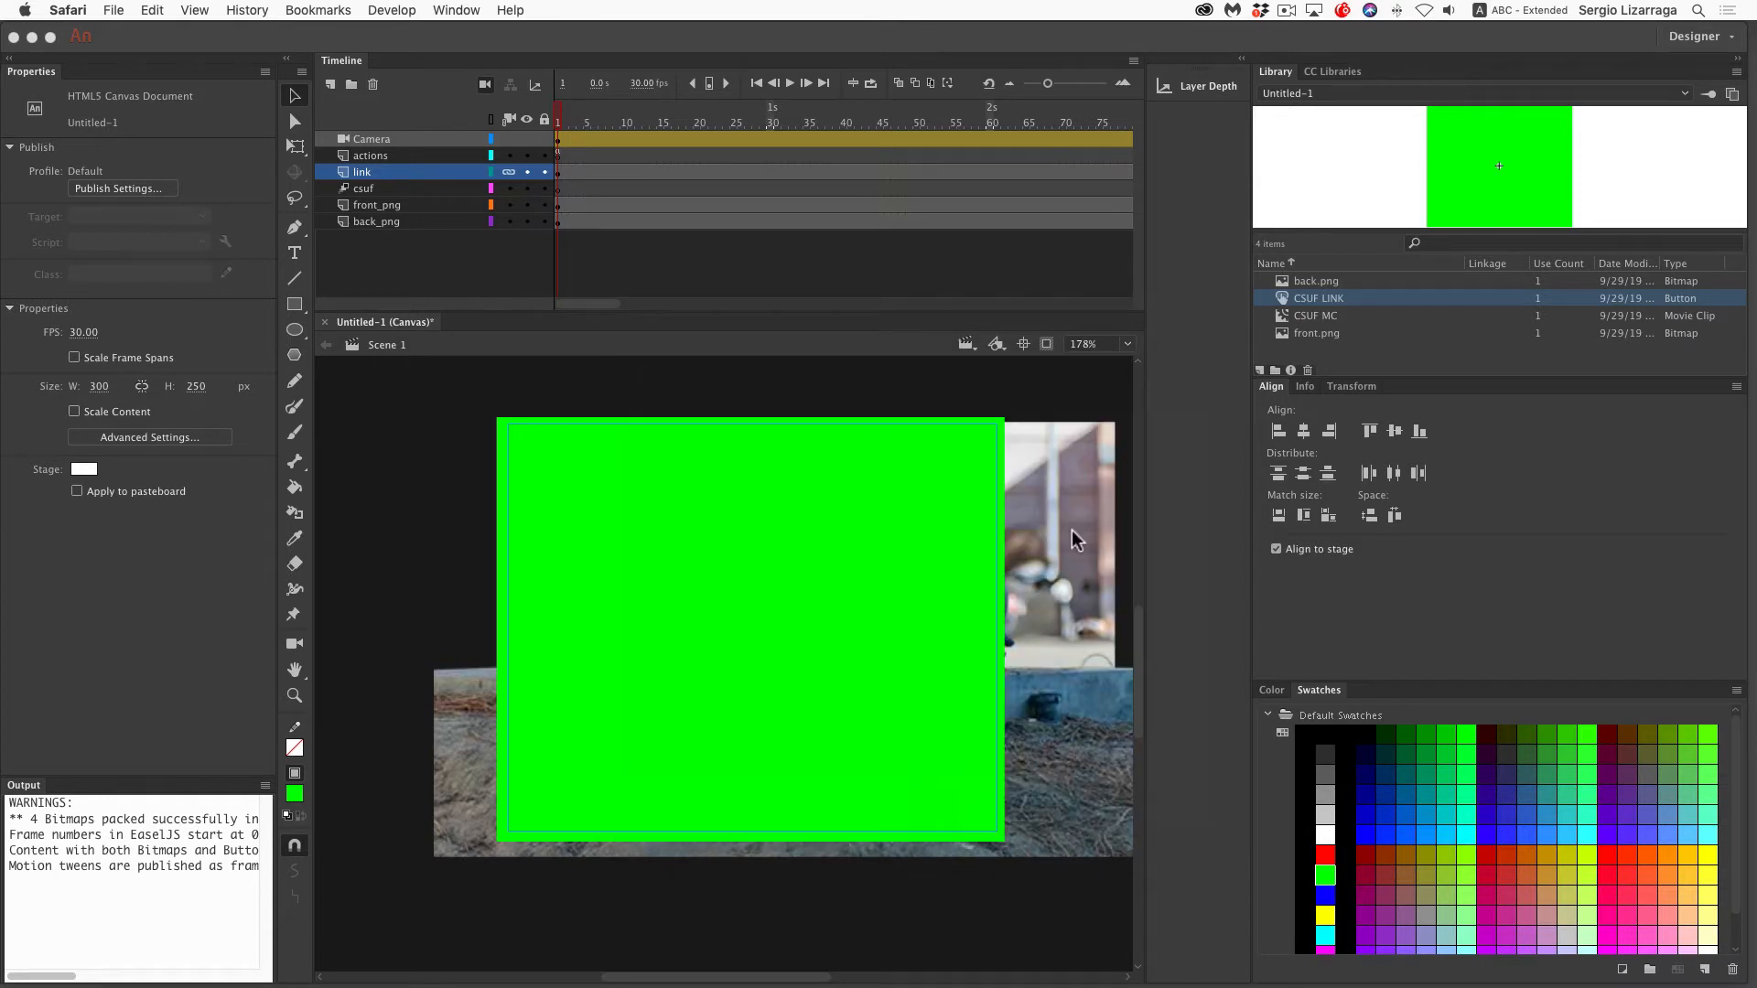
# Make the CSUF LINK button invisible by moving its Up keyframe to the Hit frame, and return to Scene 1
pyautogui.click(725, 574)
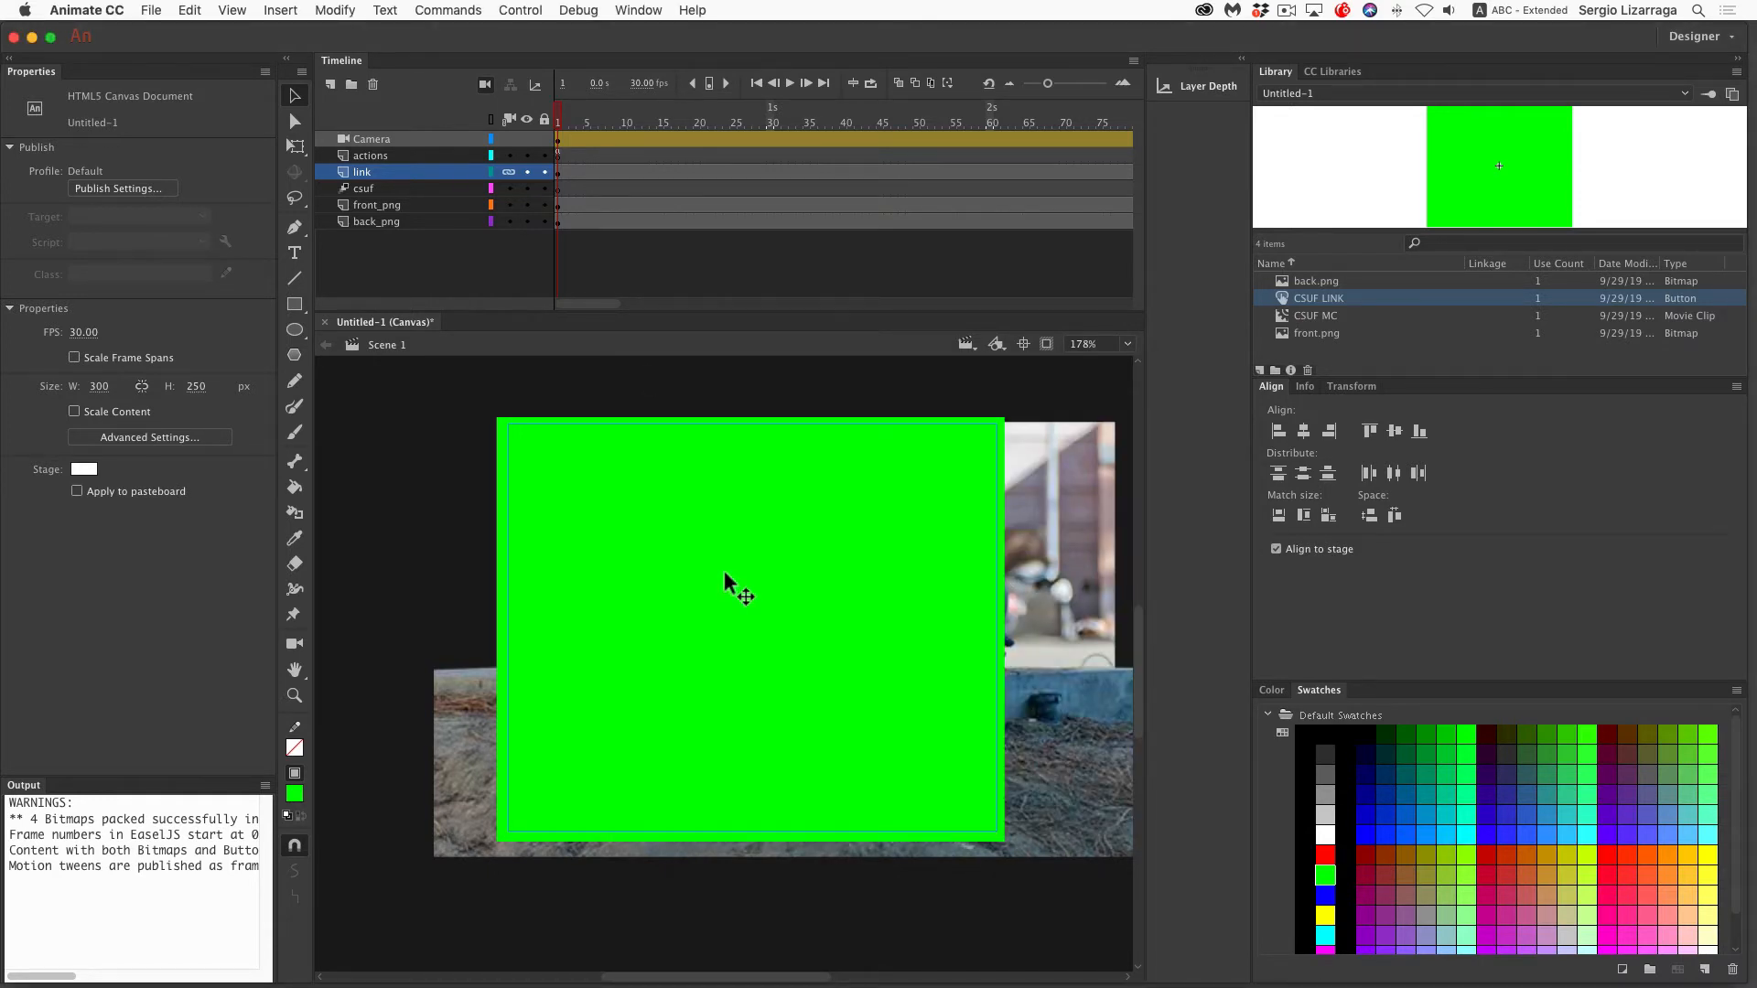
pyautogui.doubleClick(679, 540)
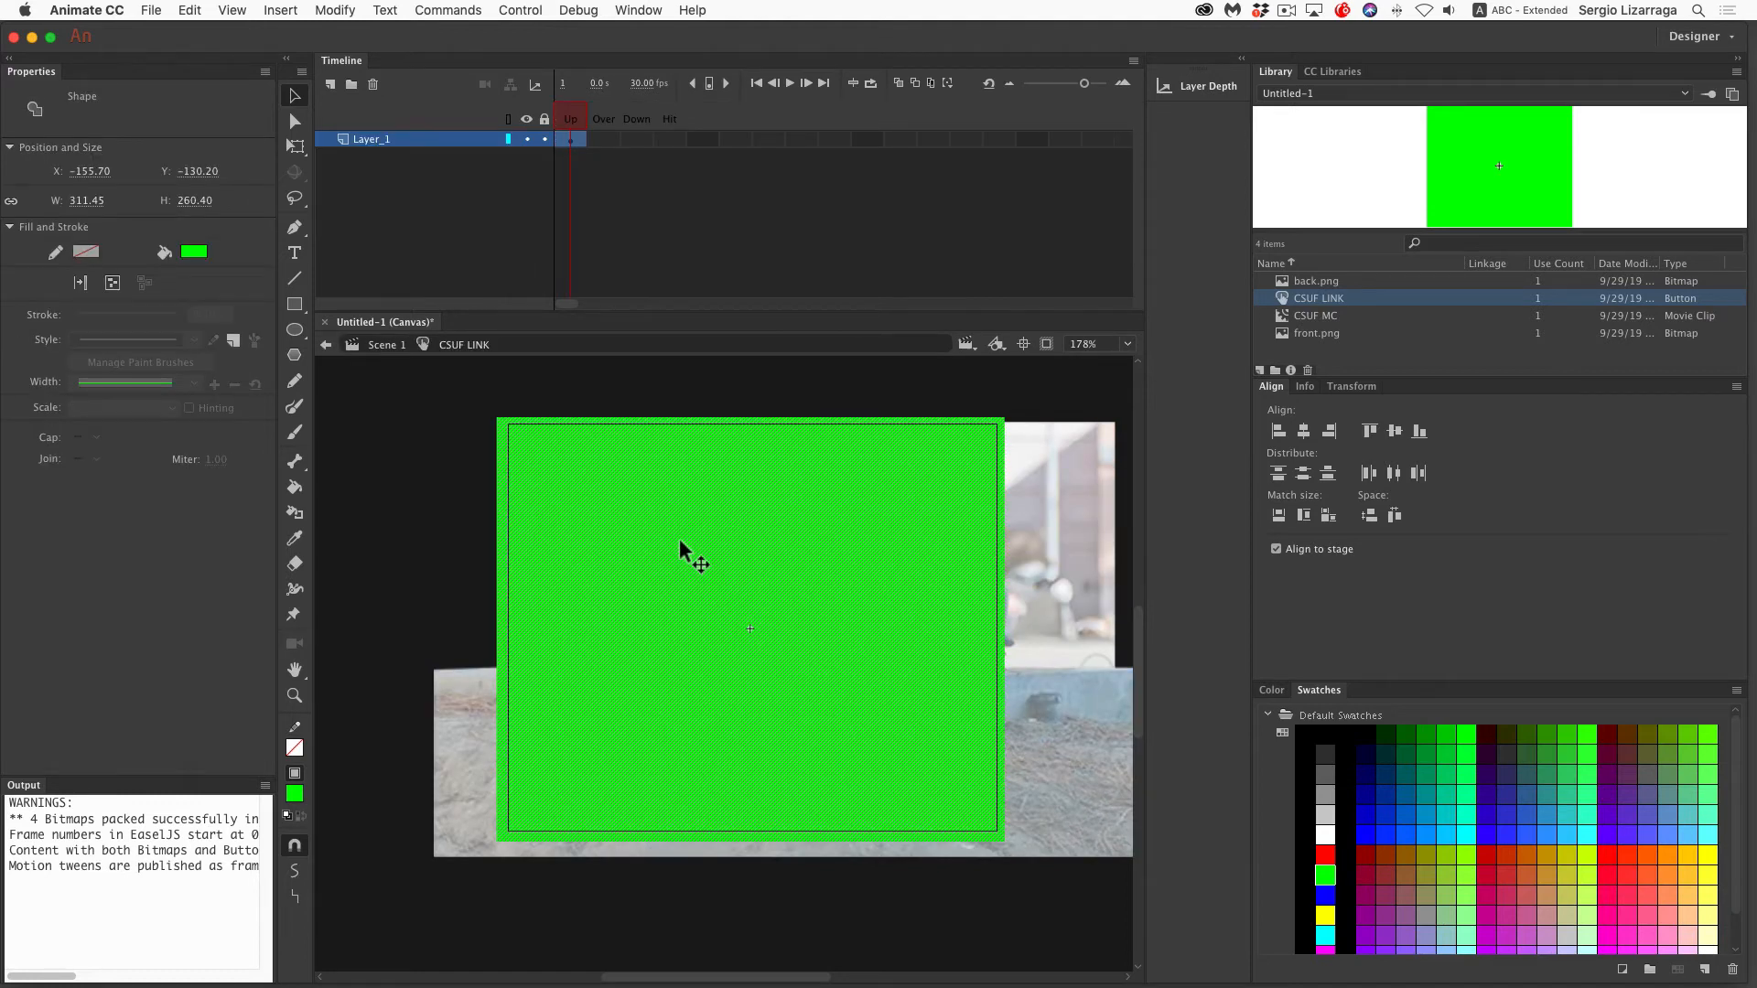
pyautogui.click(579, 137)
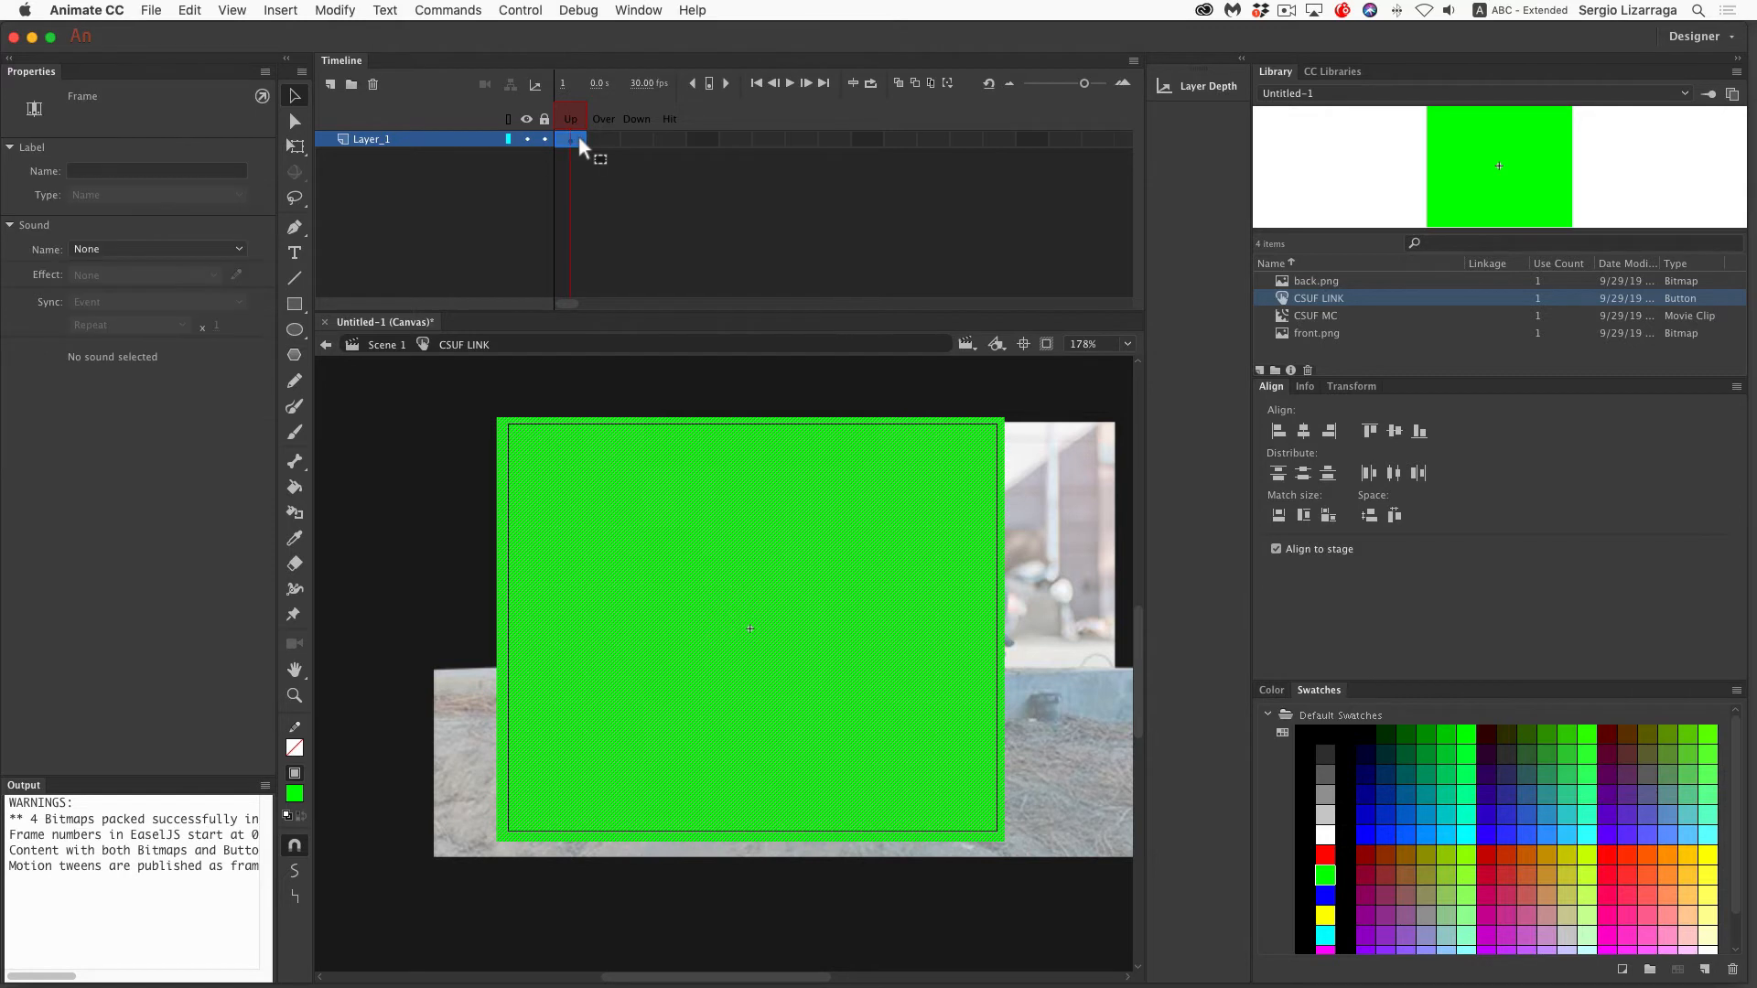
pyautogui.moveTo(655, 134); pyautogui.dragTo(661, 134)
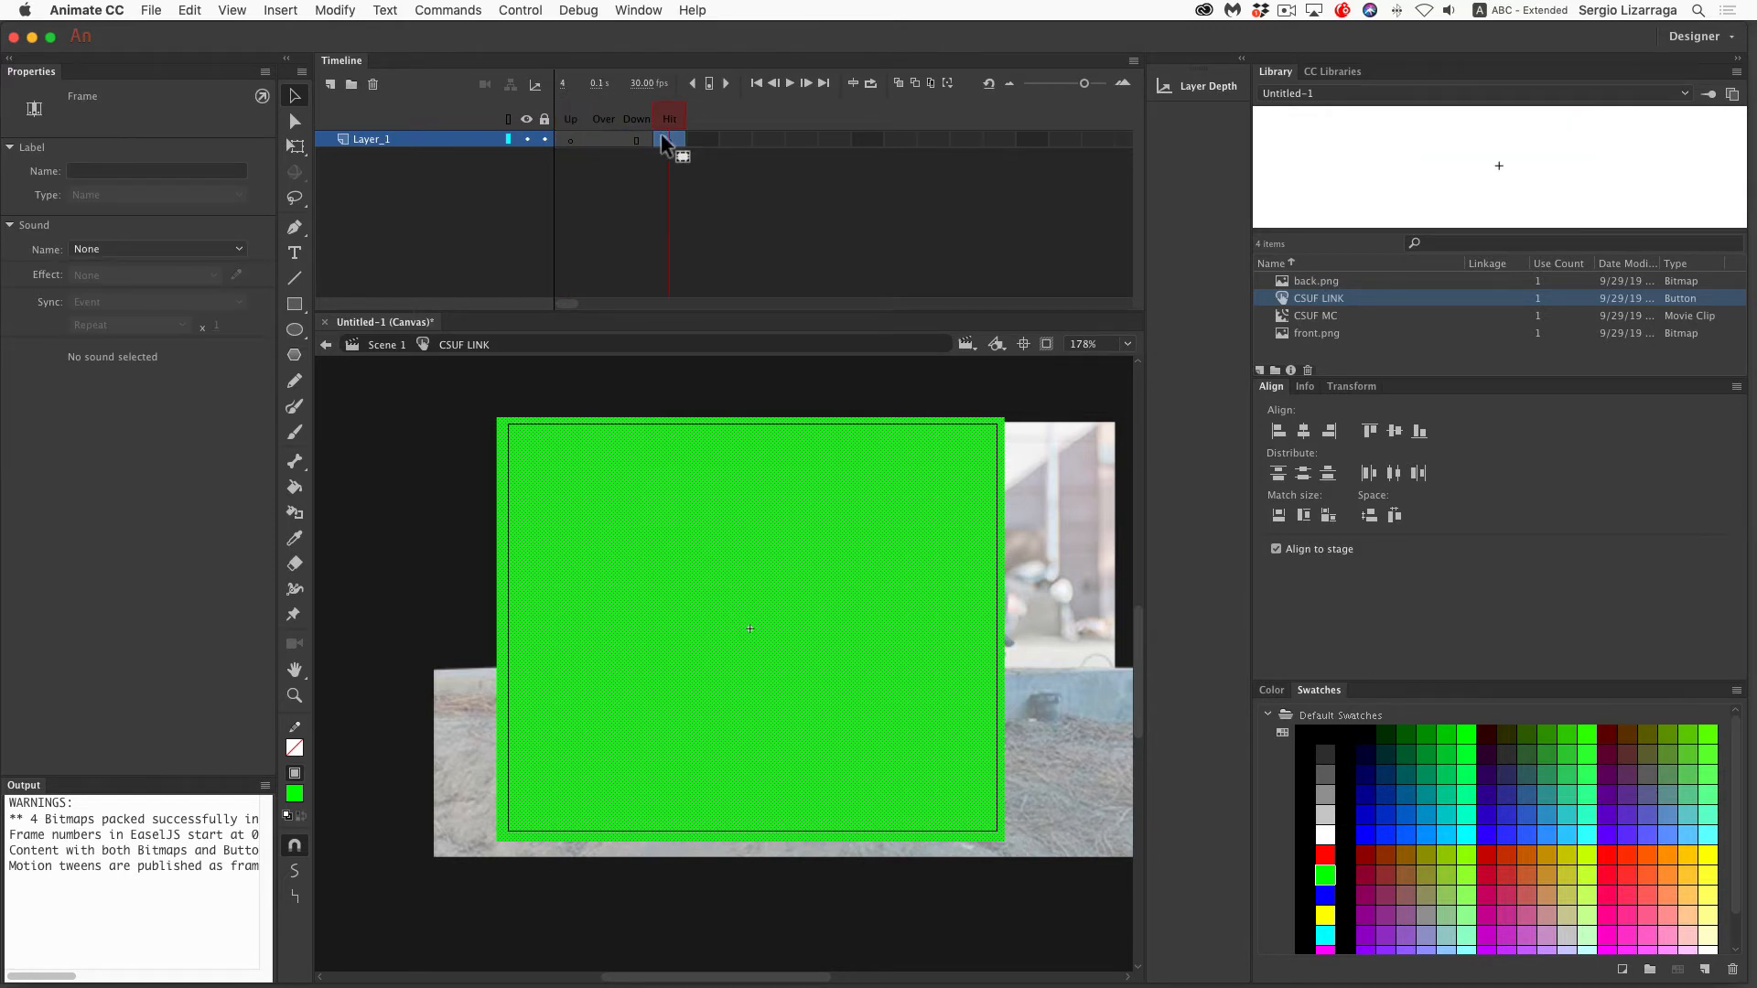
pyautogui.click(380, 346)
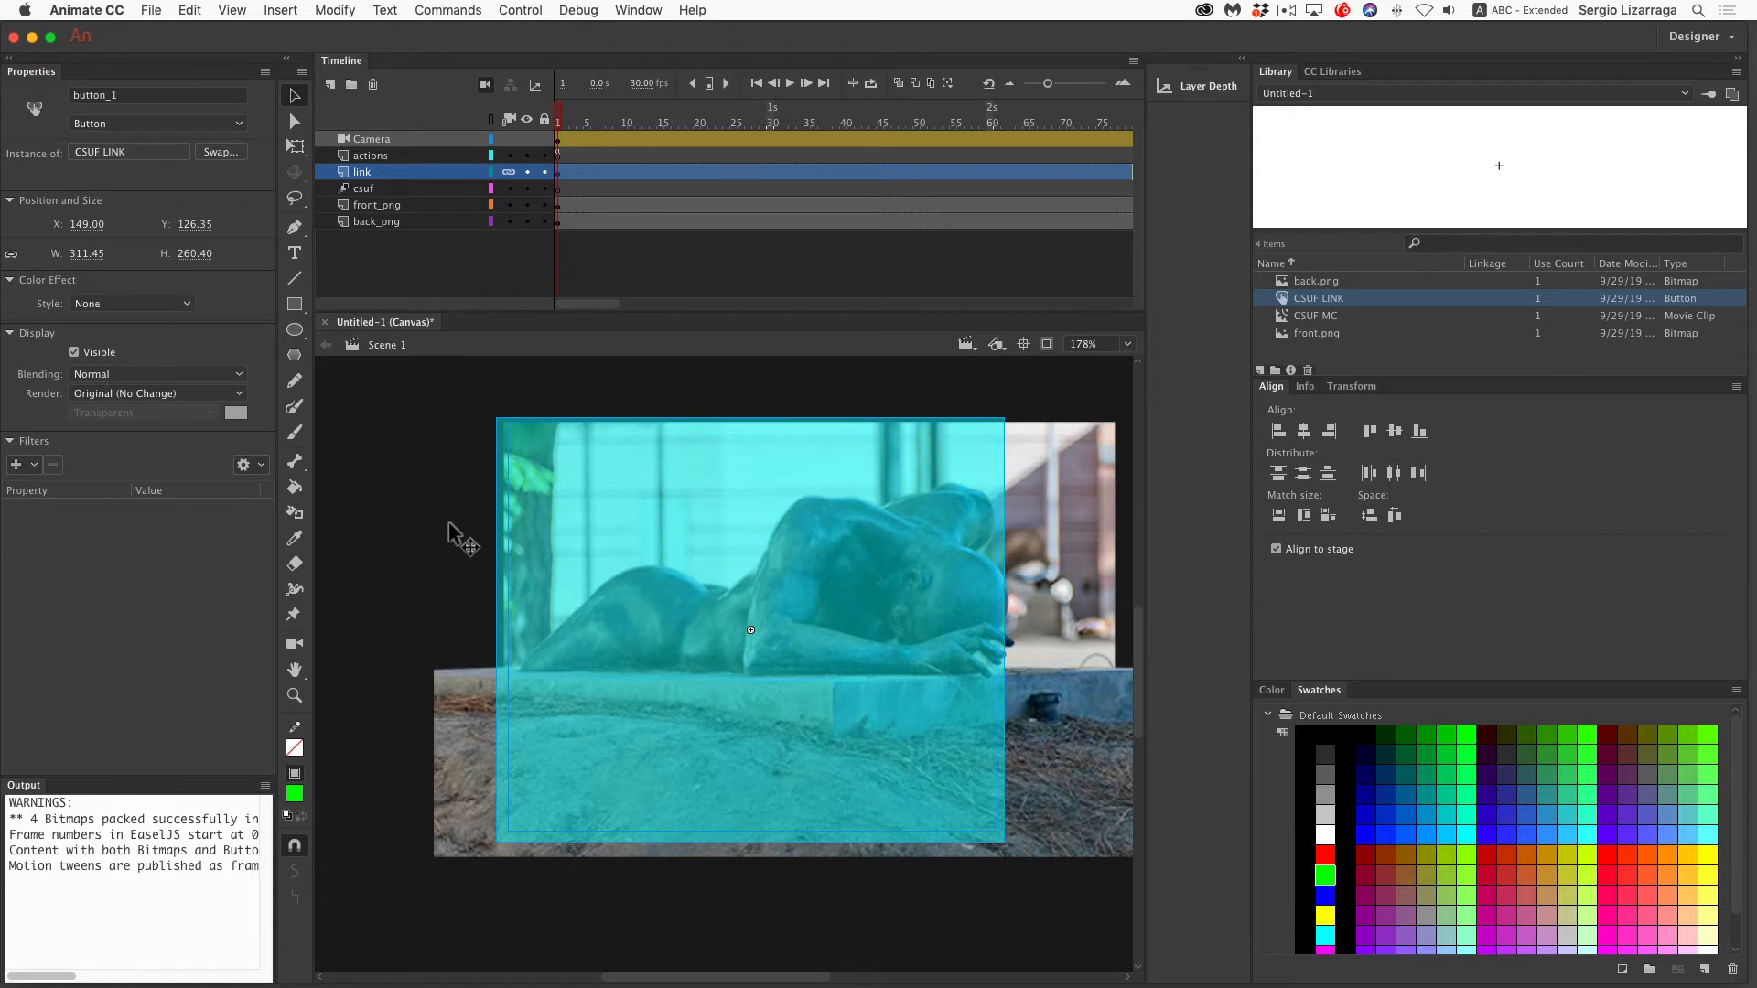
# Test the movie in the browser, replaying the banner and trying the invisible button's link during the animation
pyautogui.press('super+Return')
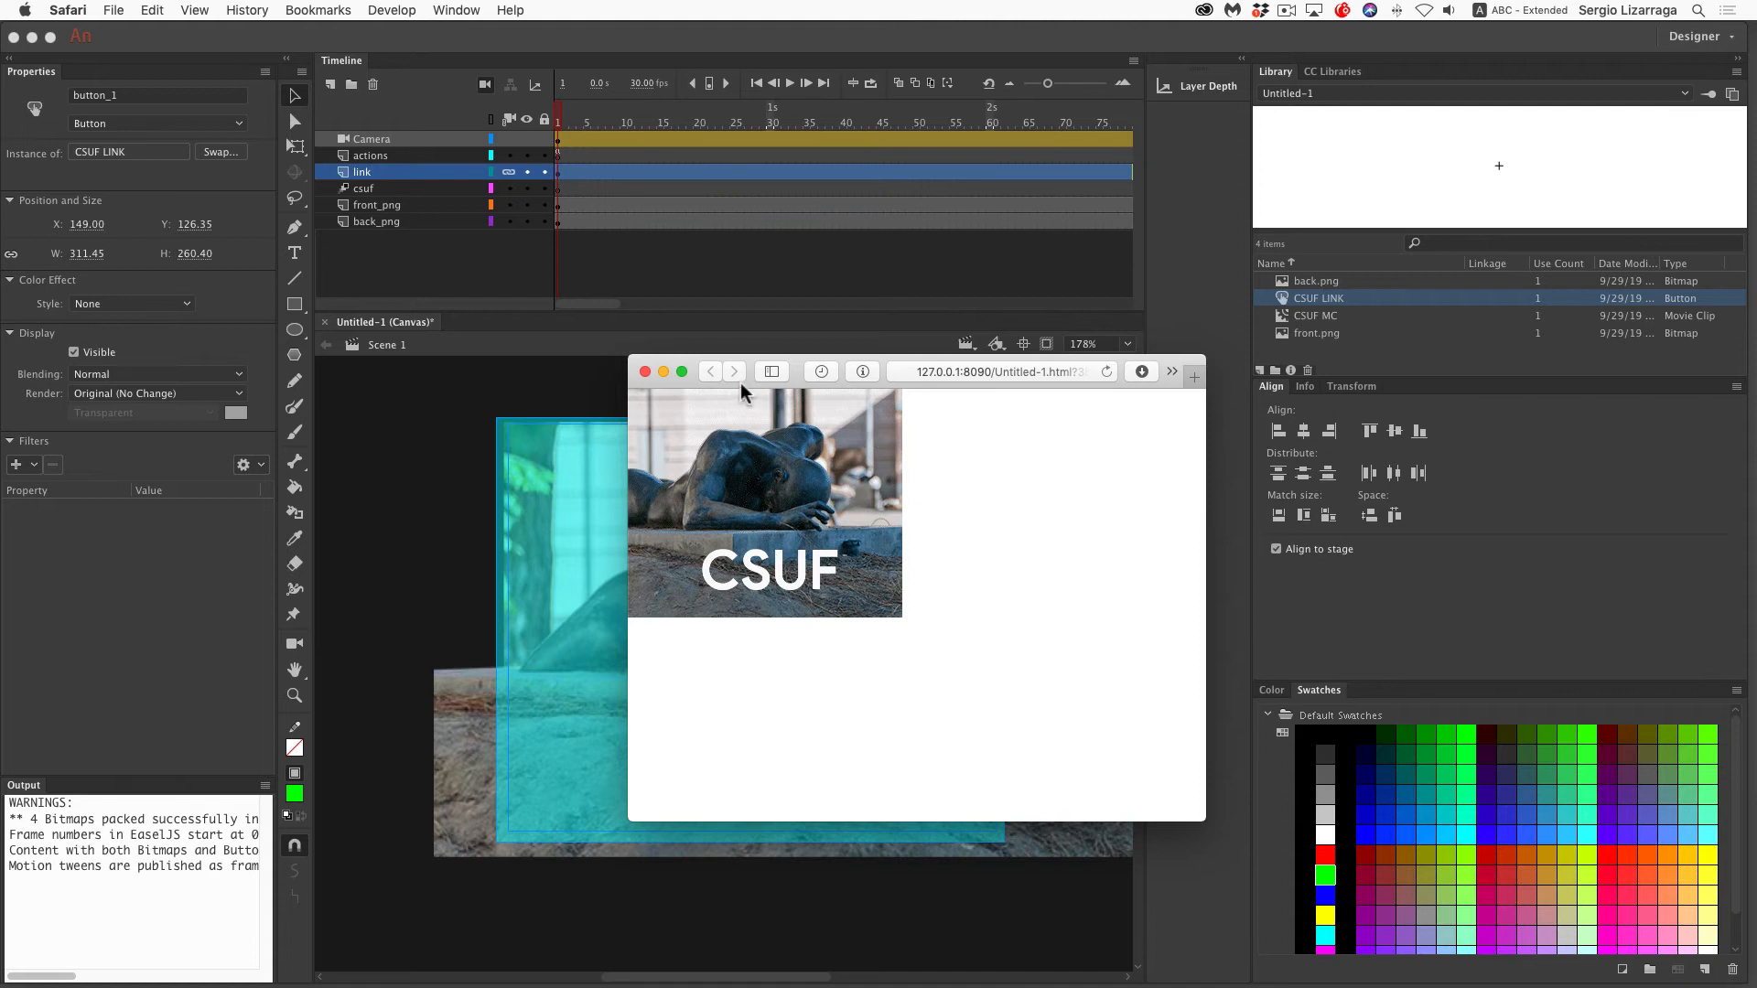
pyautogui.click(1106, 371)
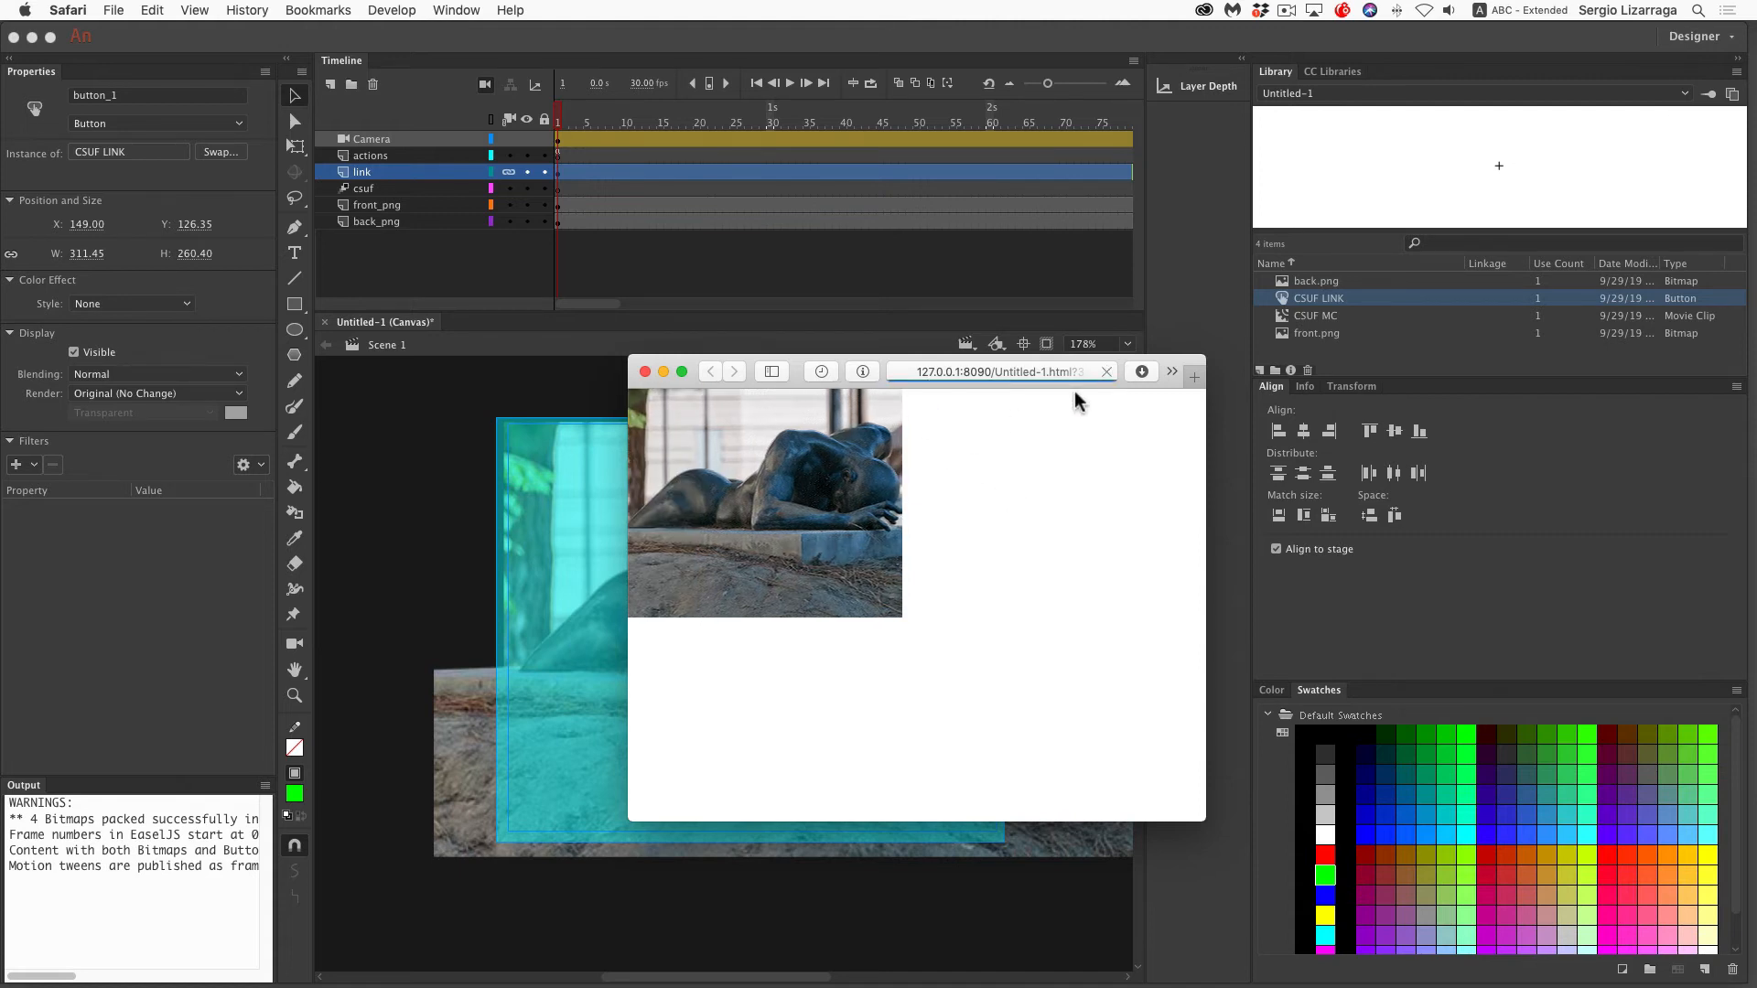
pyautogui.click(807, 499)
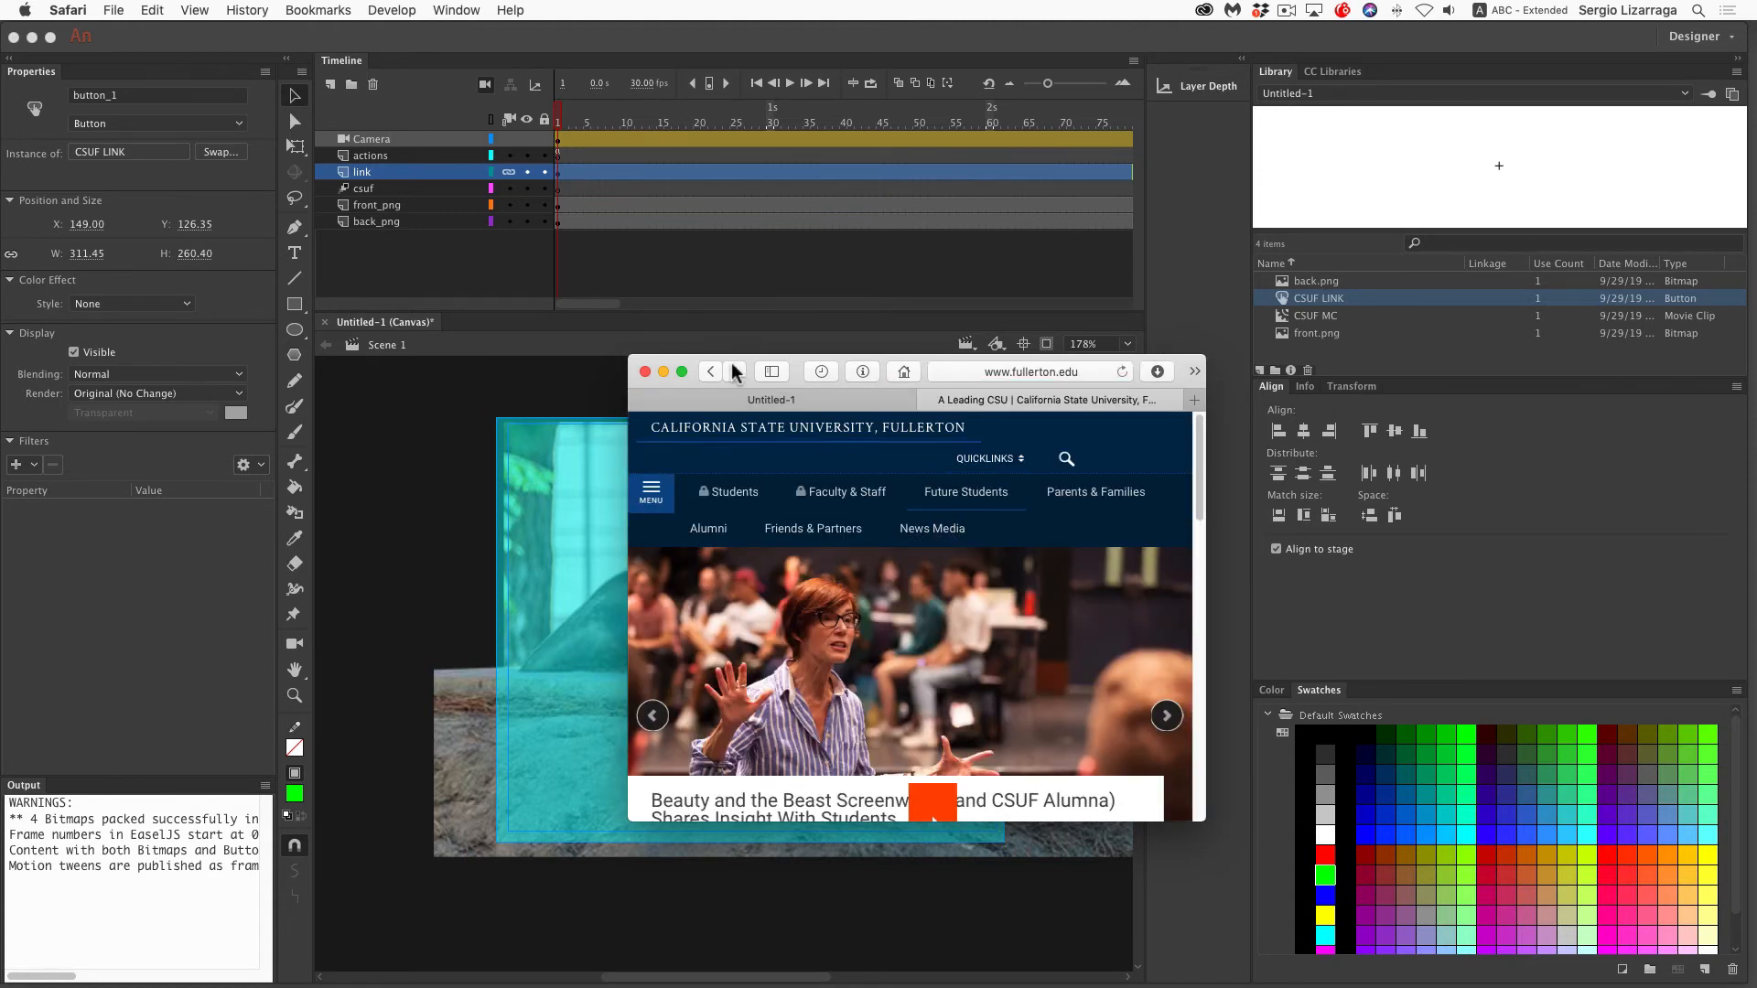
pyautogui.click(776, 400)
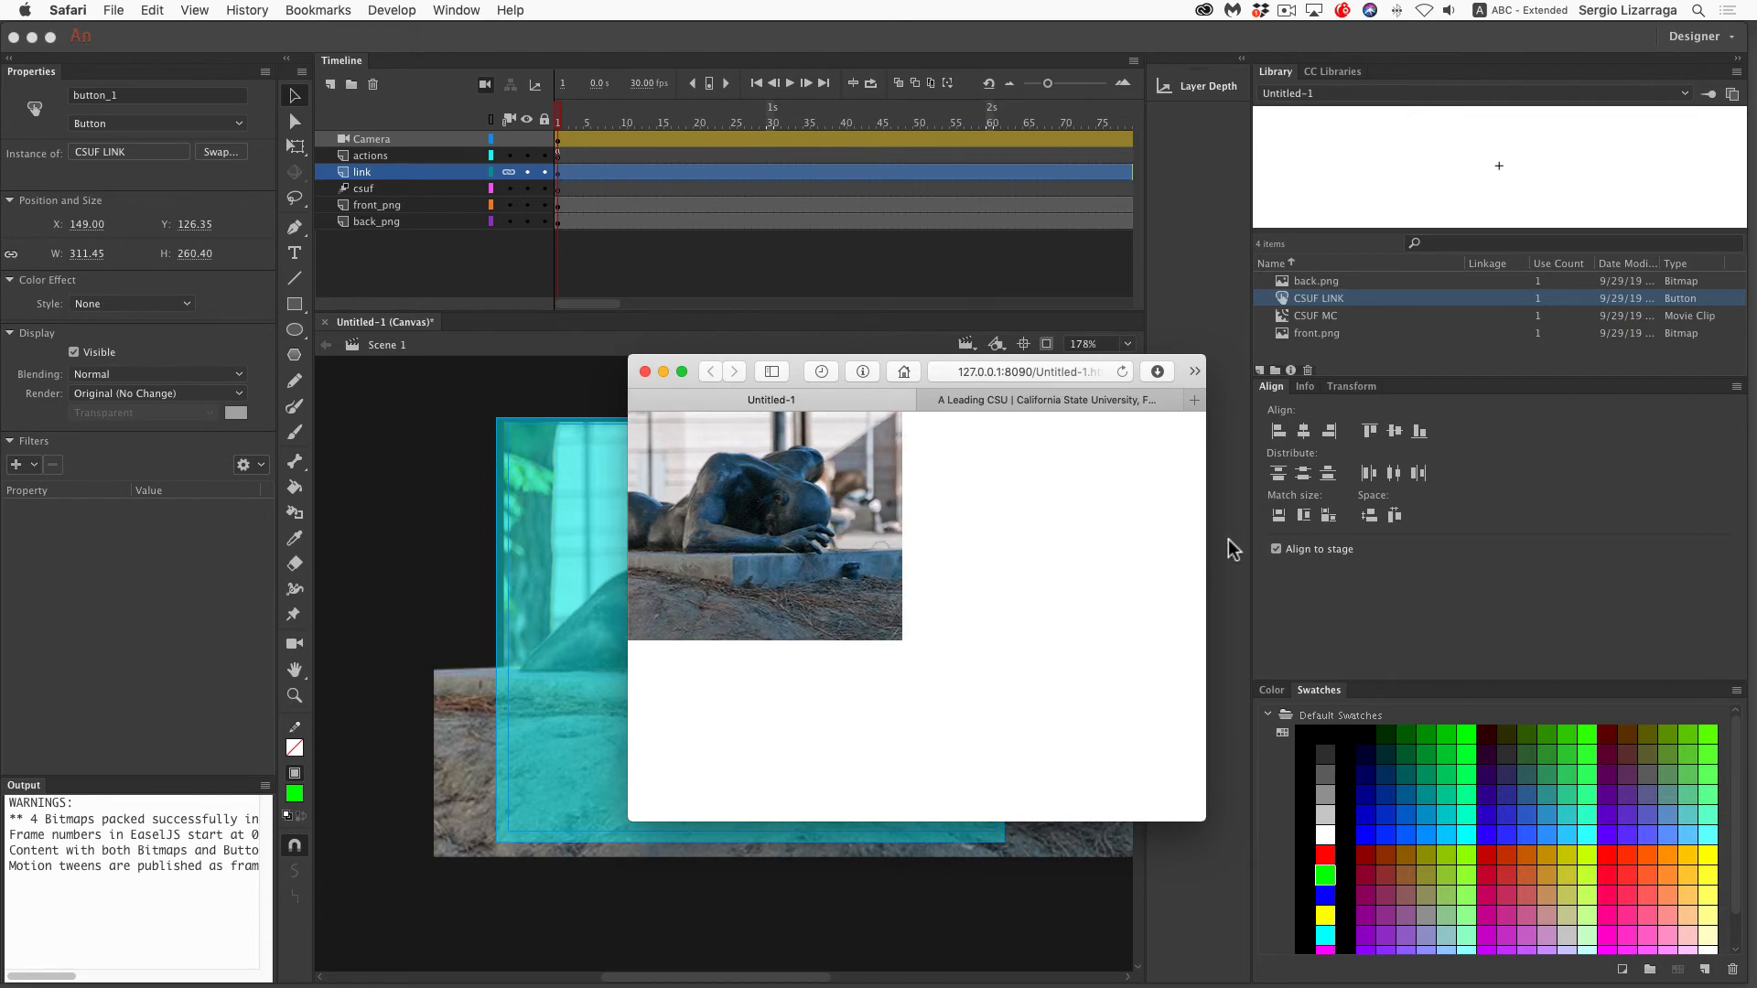
pyautogui.click(809, 550)
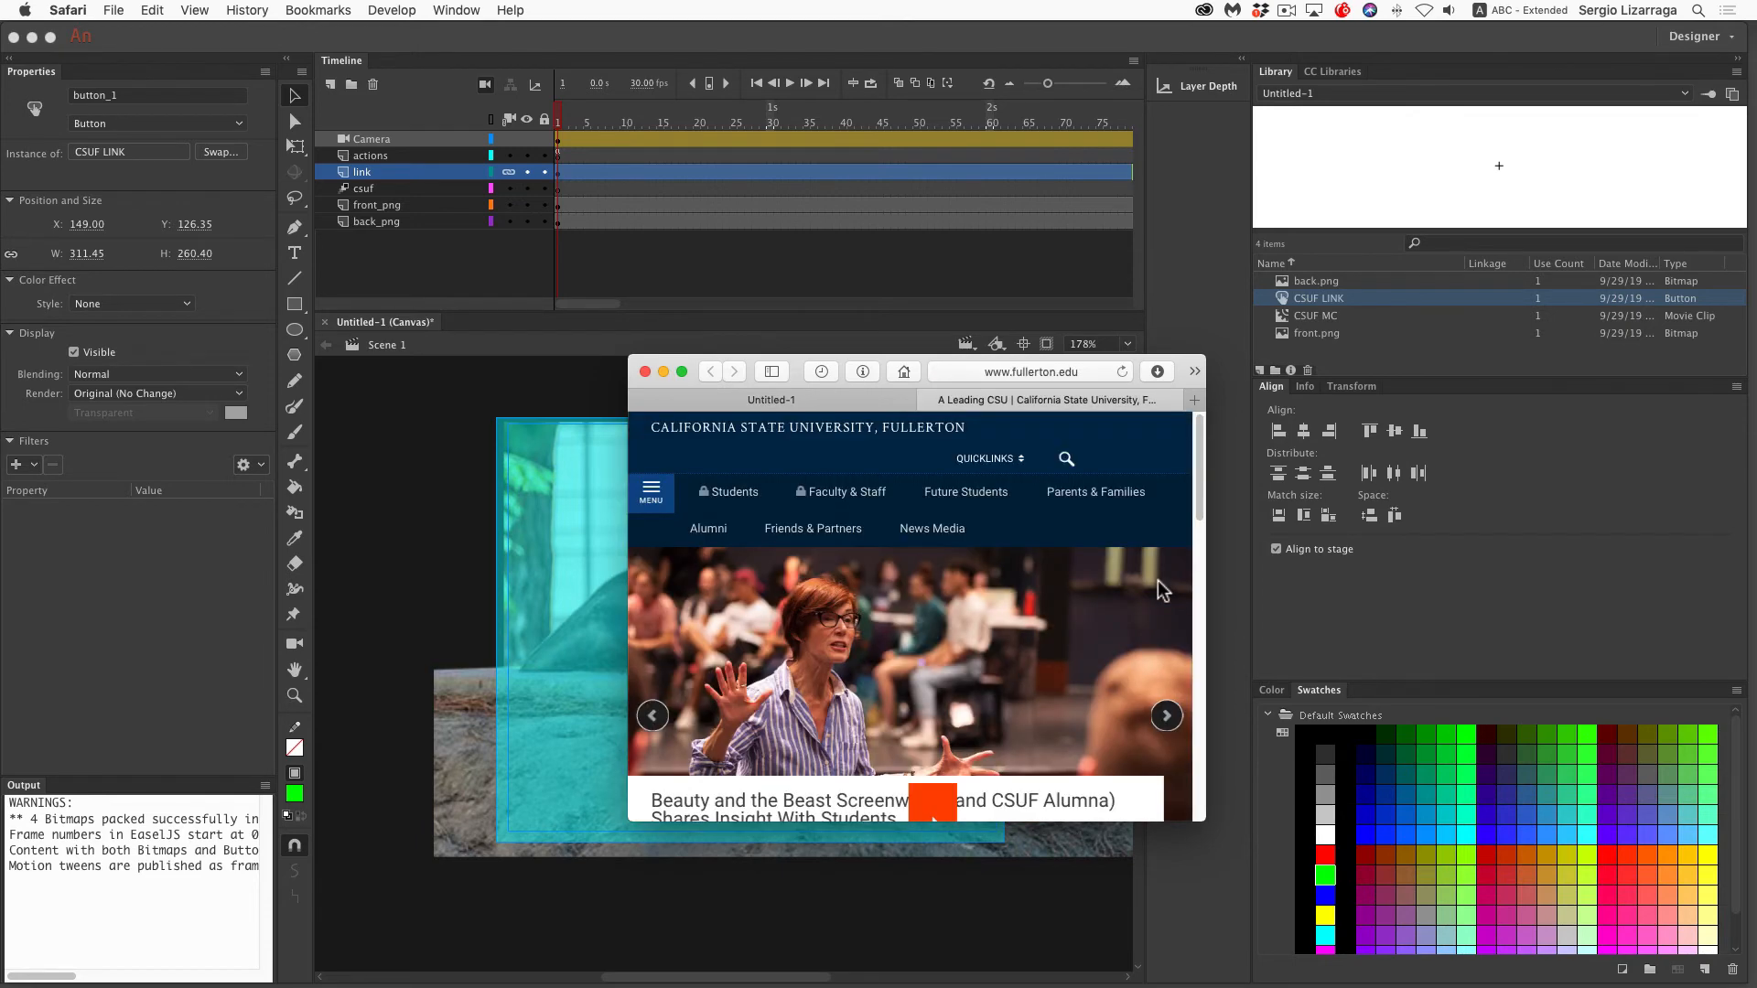
pyautogui.click(924, 399)
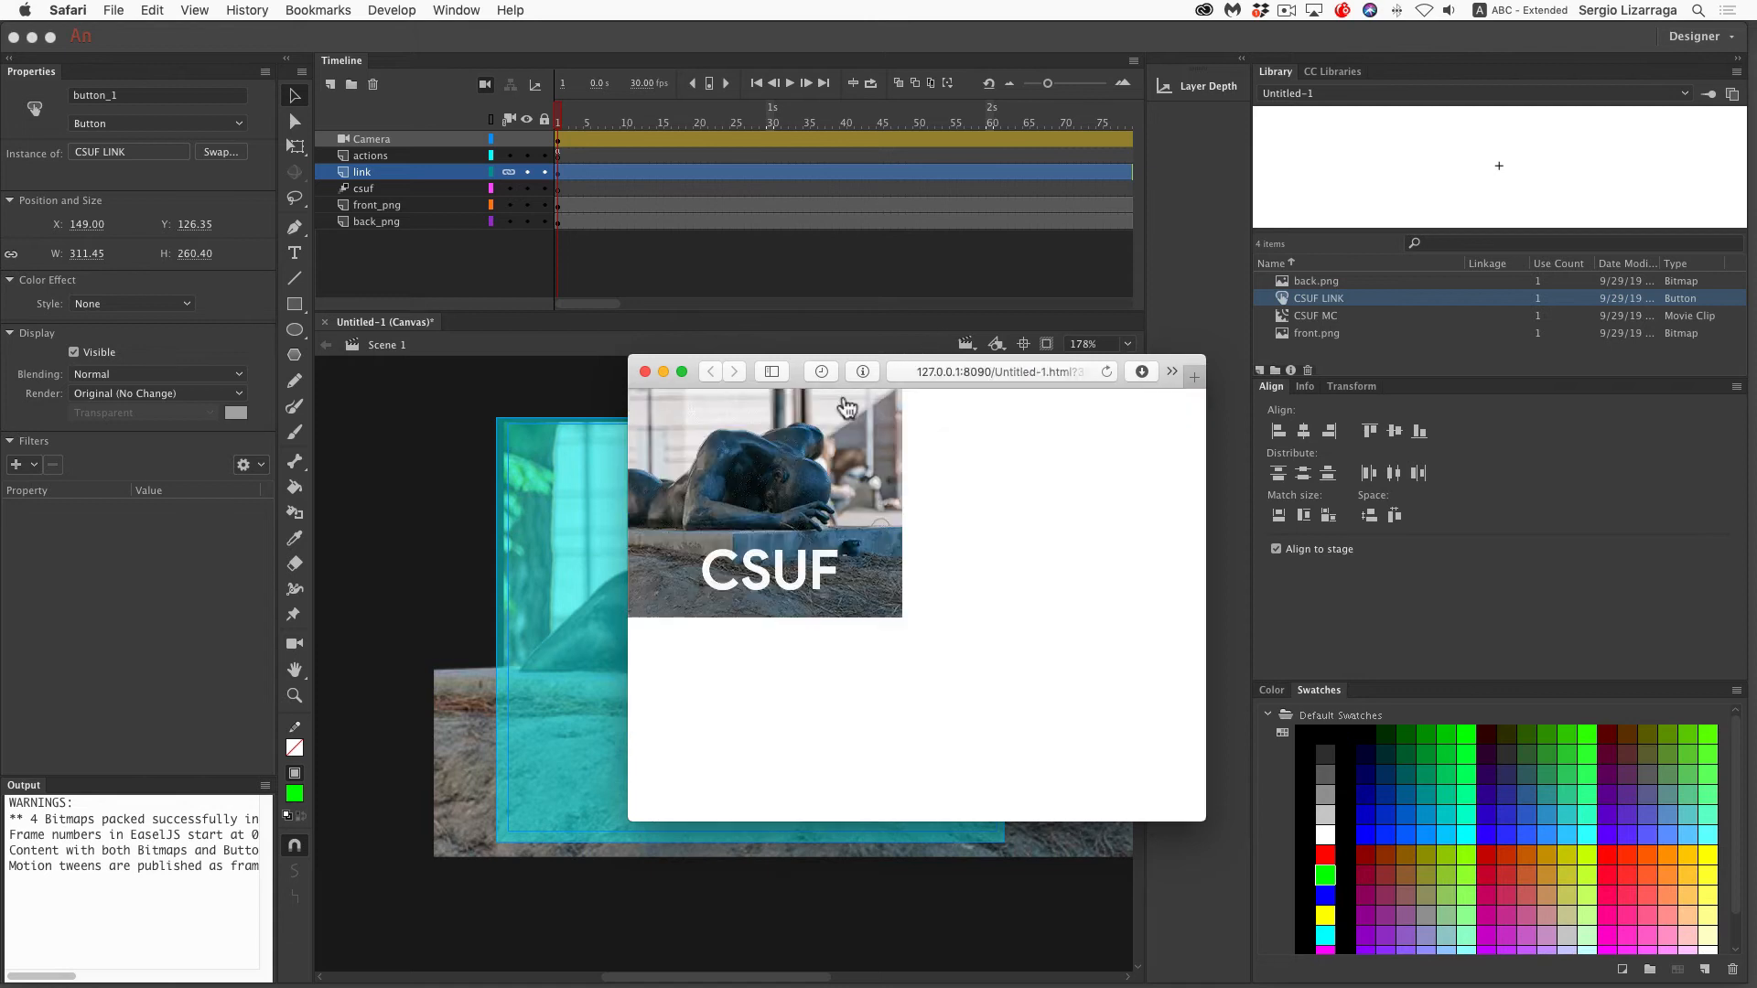
pyautogui.click(645, 372)
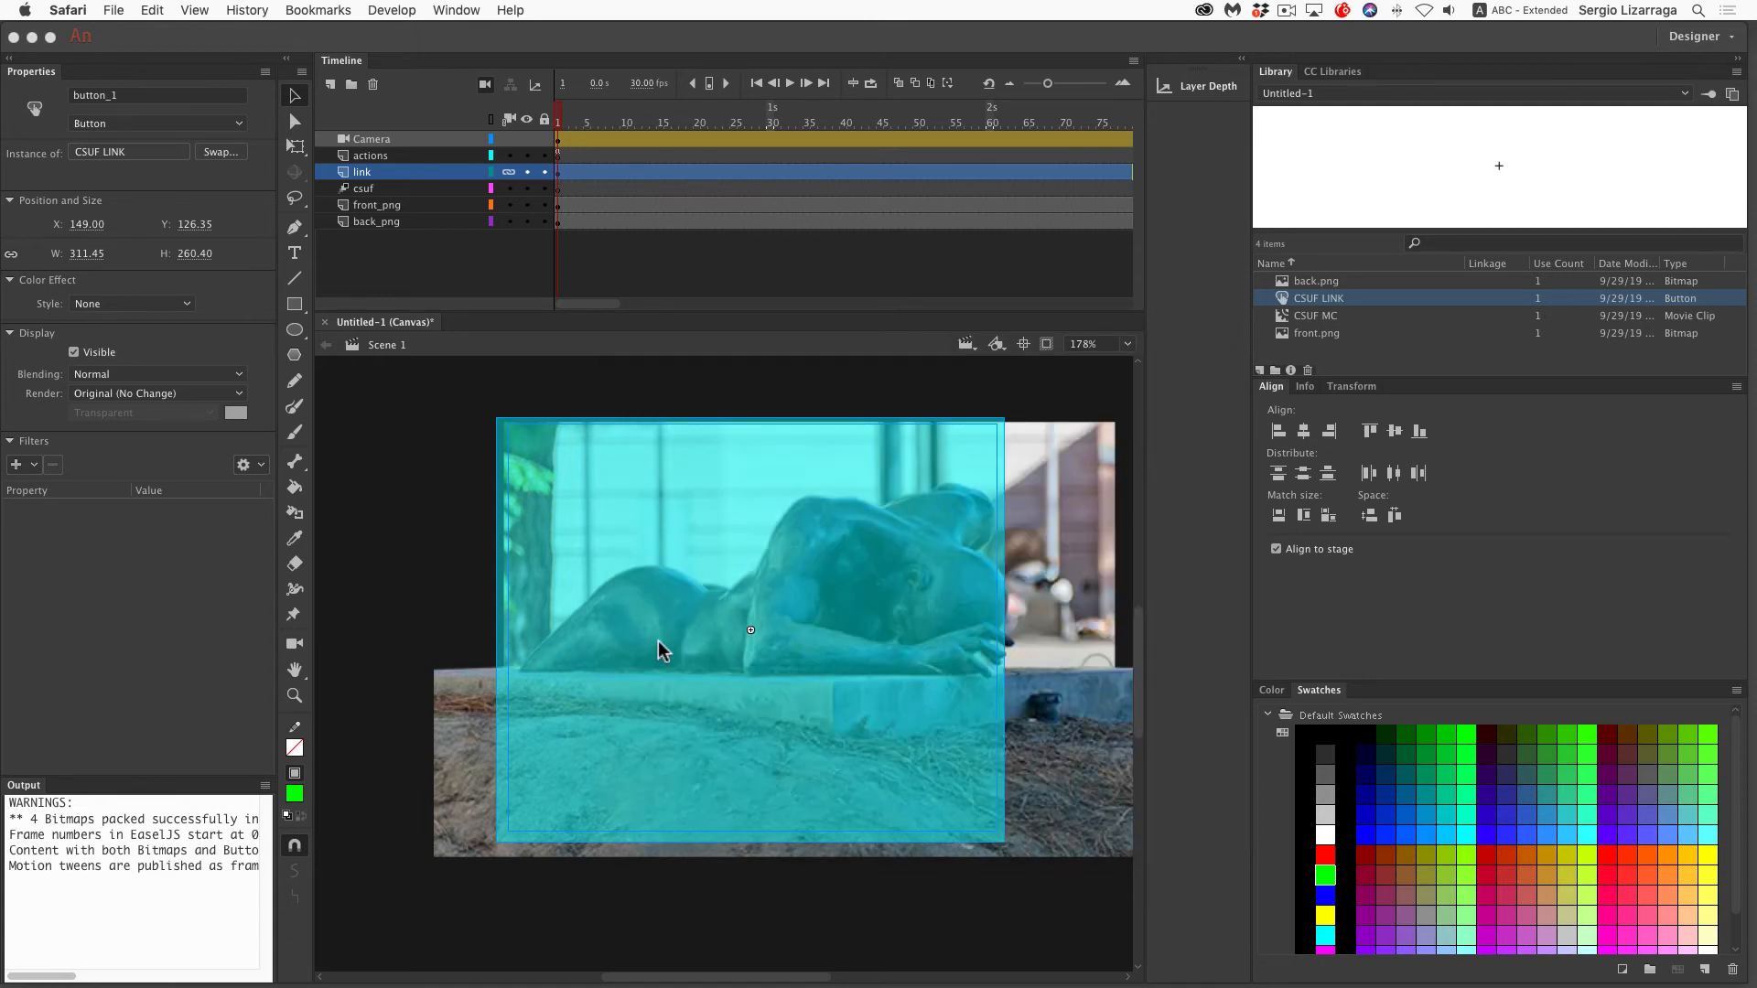
# Hide the link layer on the stage and deselect everything
pyautogui.click(529, 180)
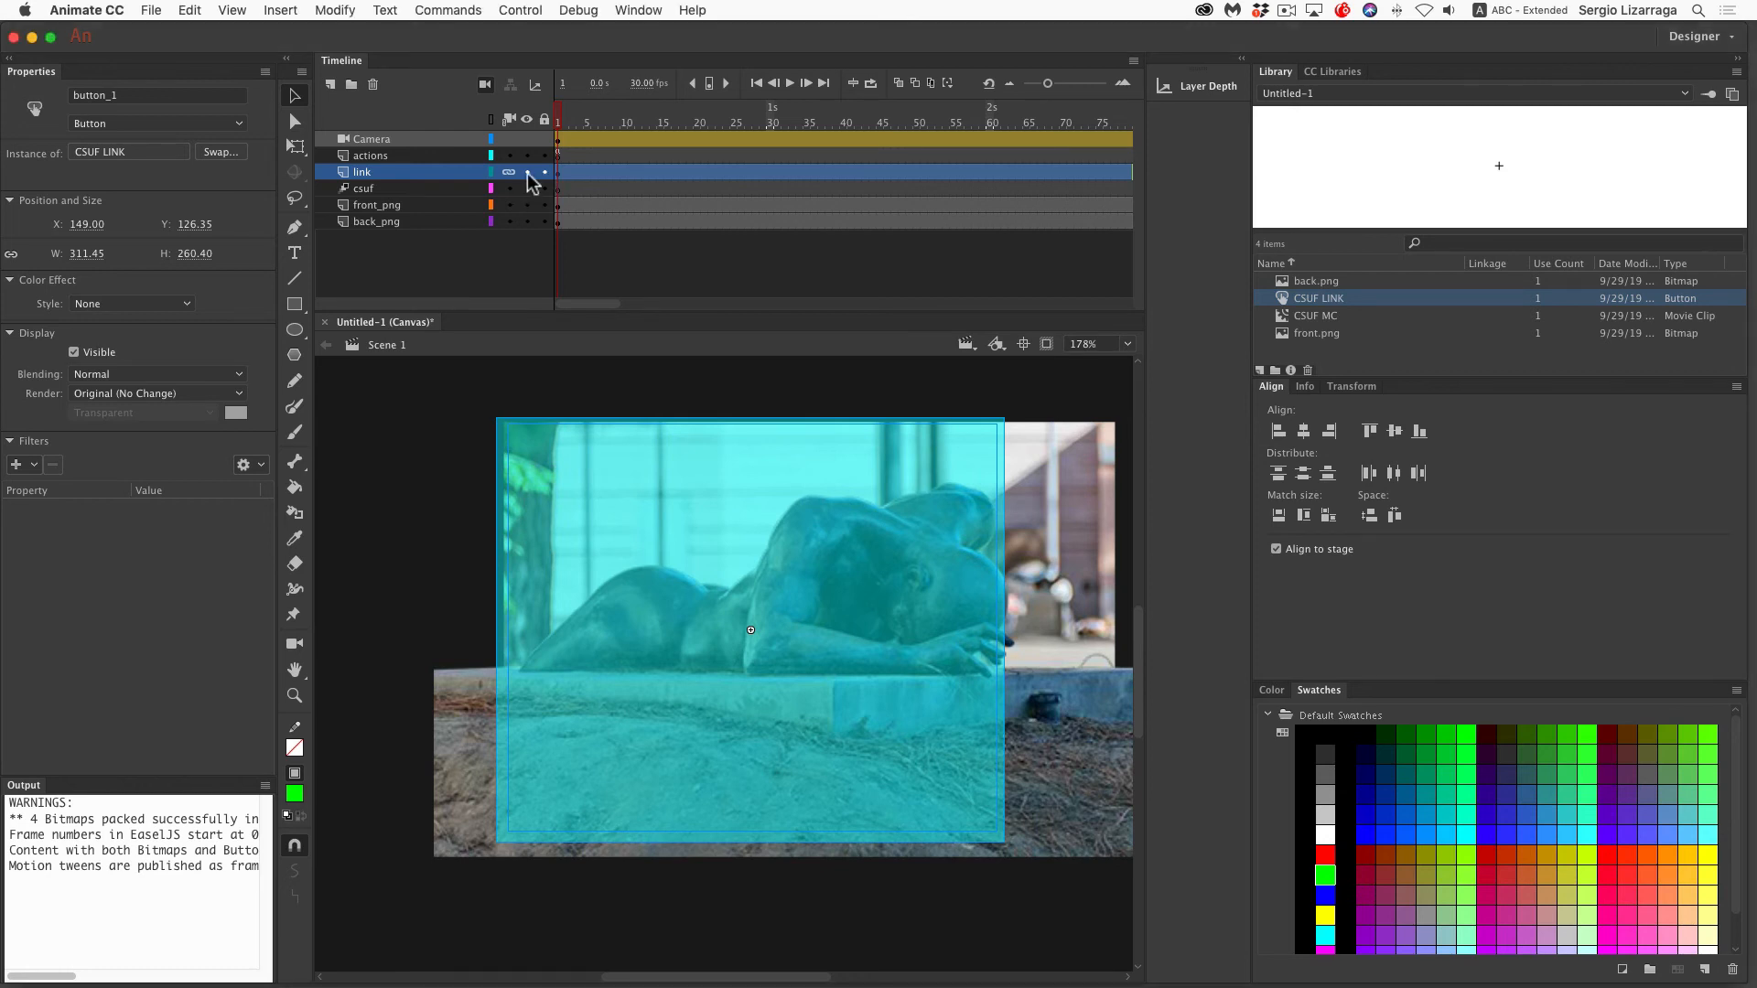
pyautogui.click(526, 174)
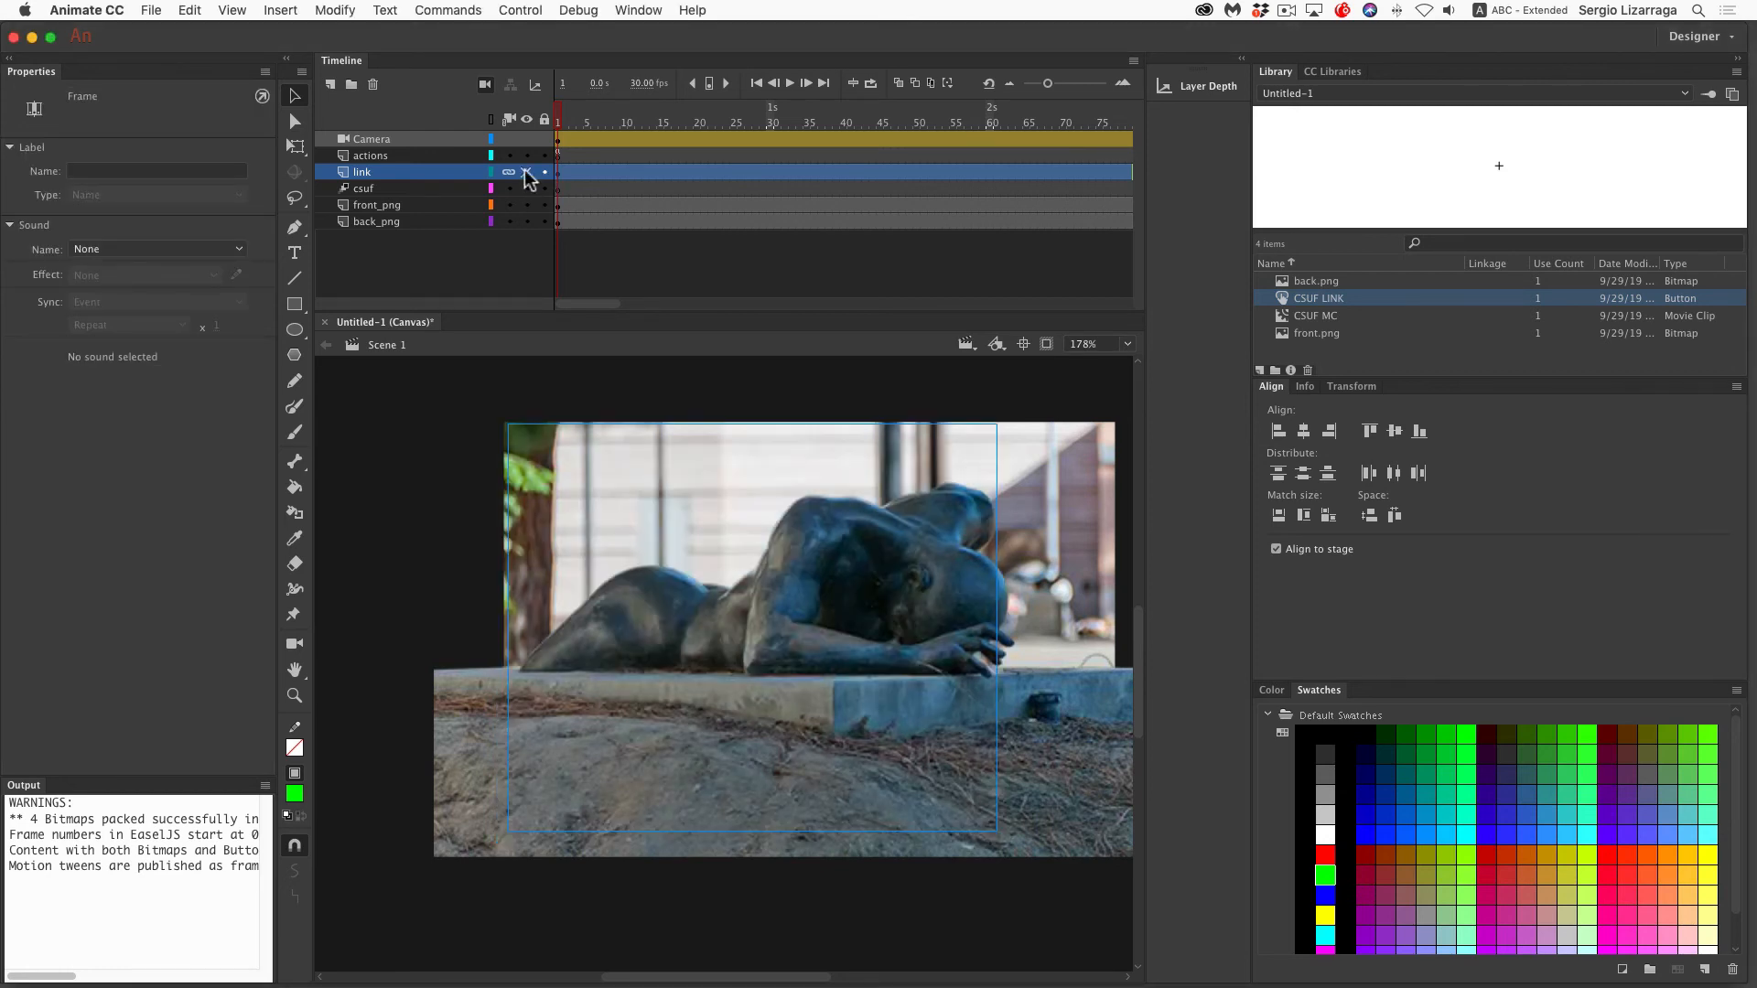
pyautogui.click(382, 384)
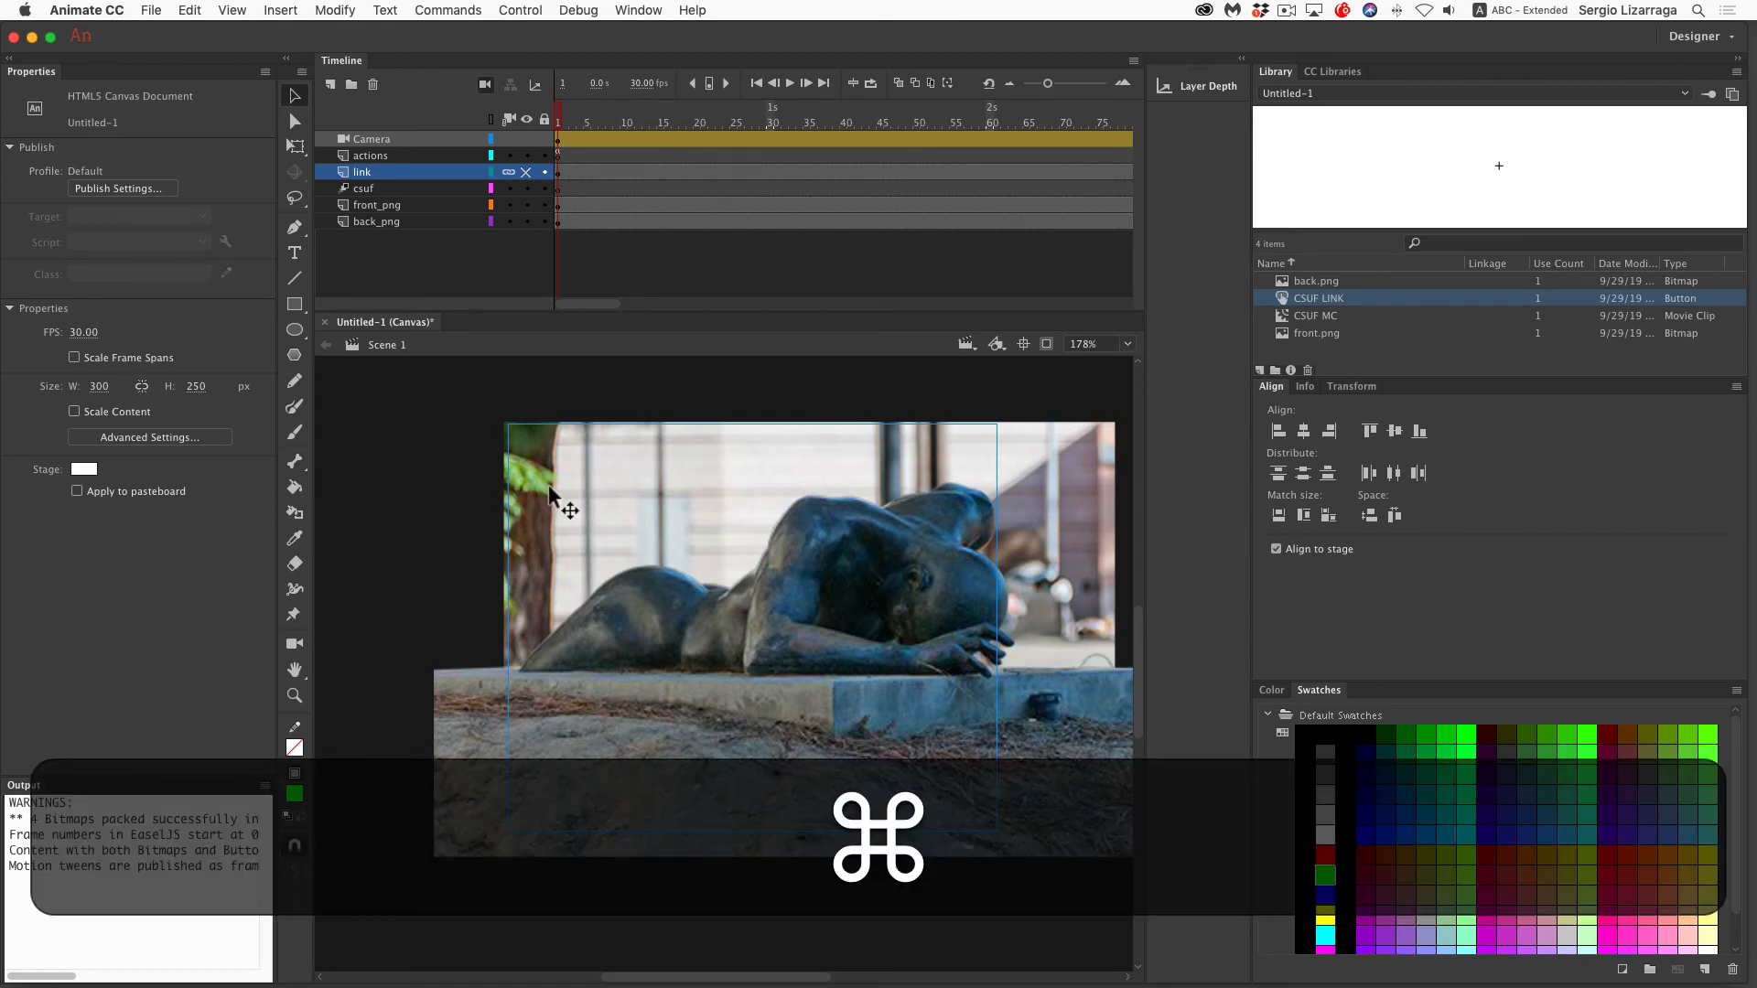
# Save the document as parallax.fla in the parallax folder, in Animate Document format
pyautogui.press('super+s')
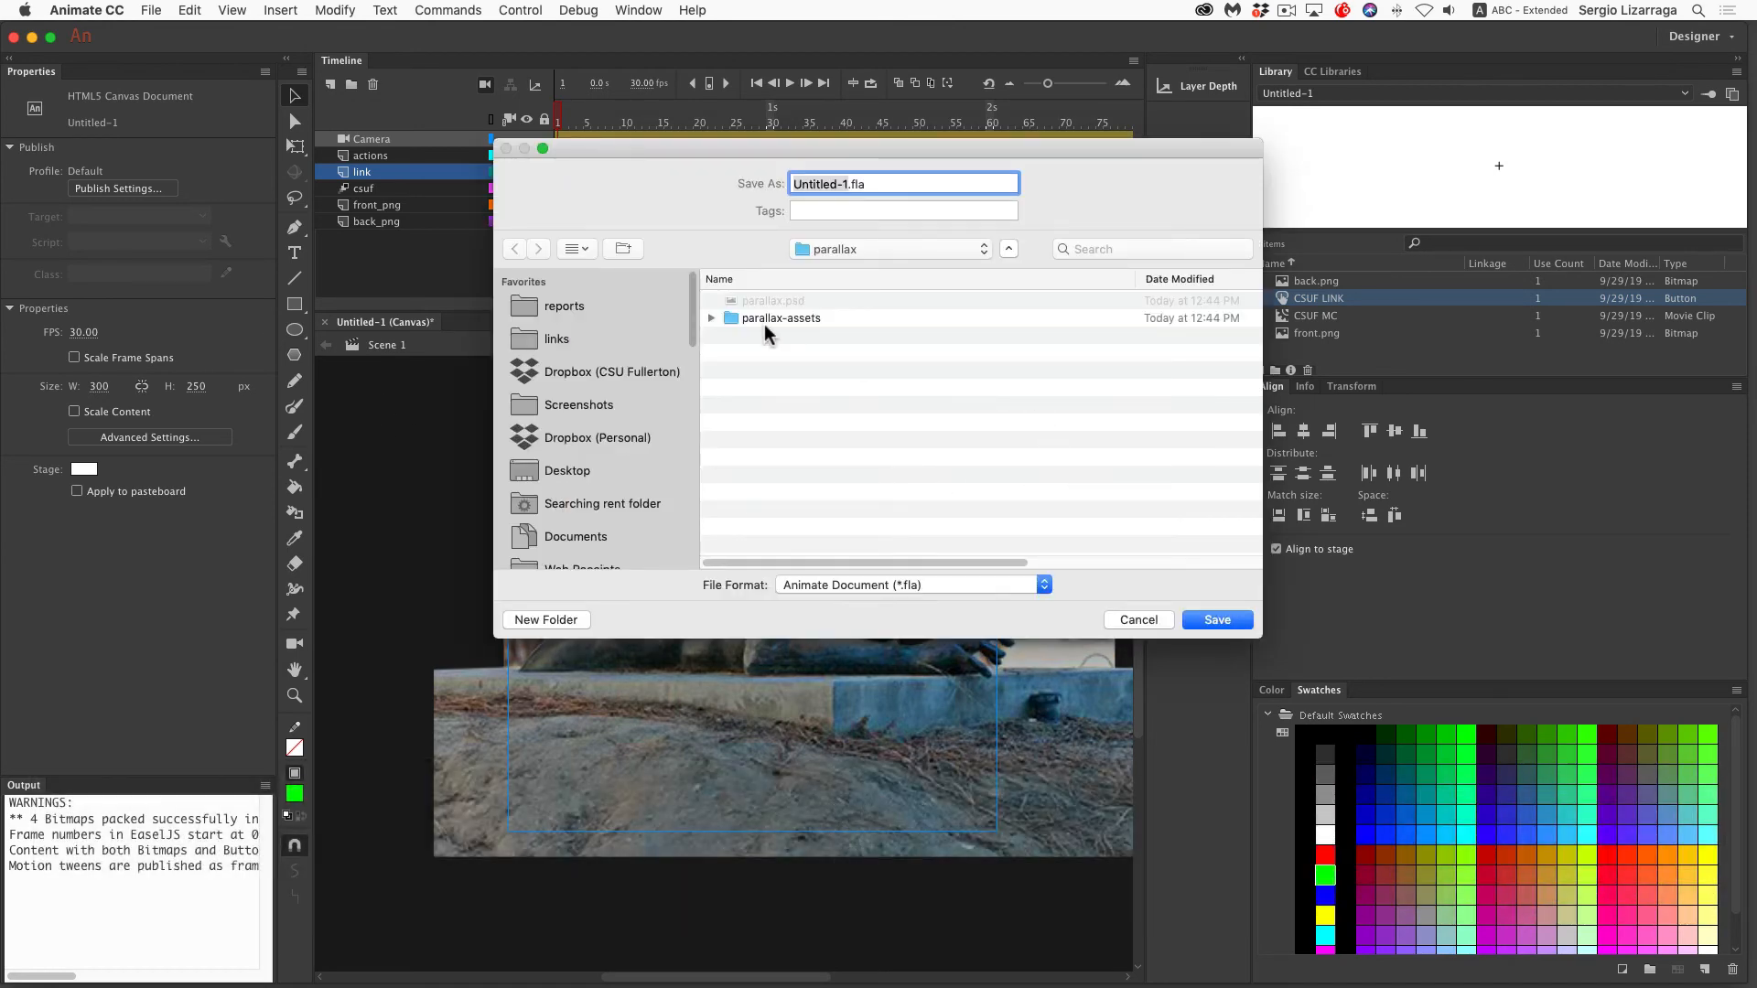
pyautogui.click(774, 302)
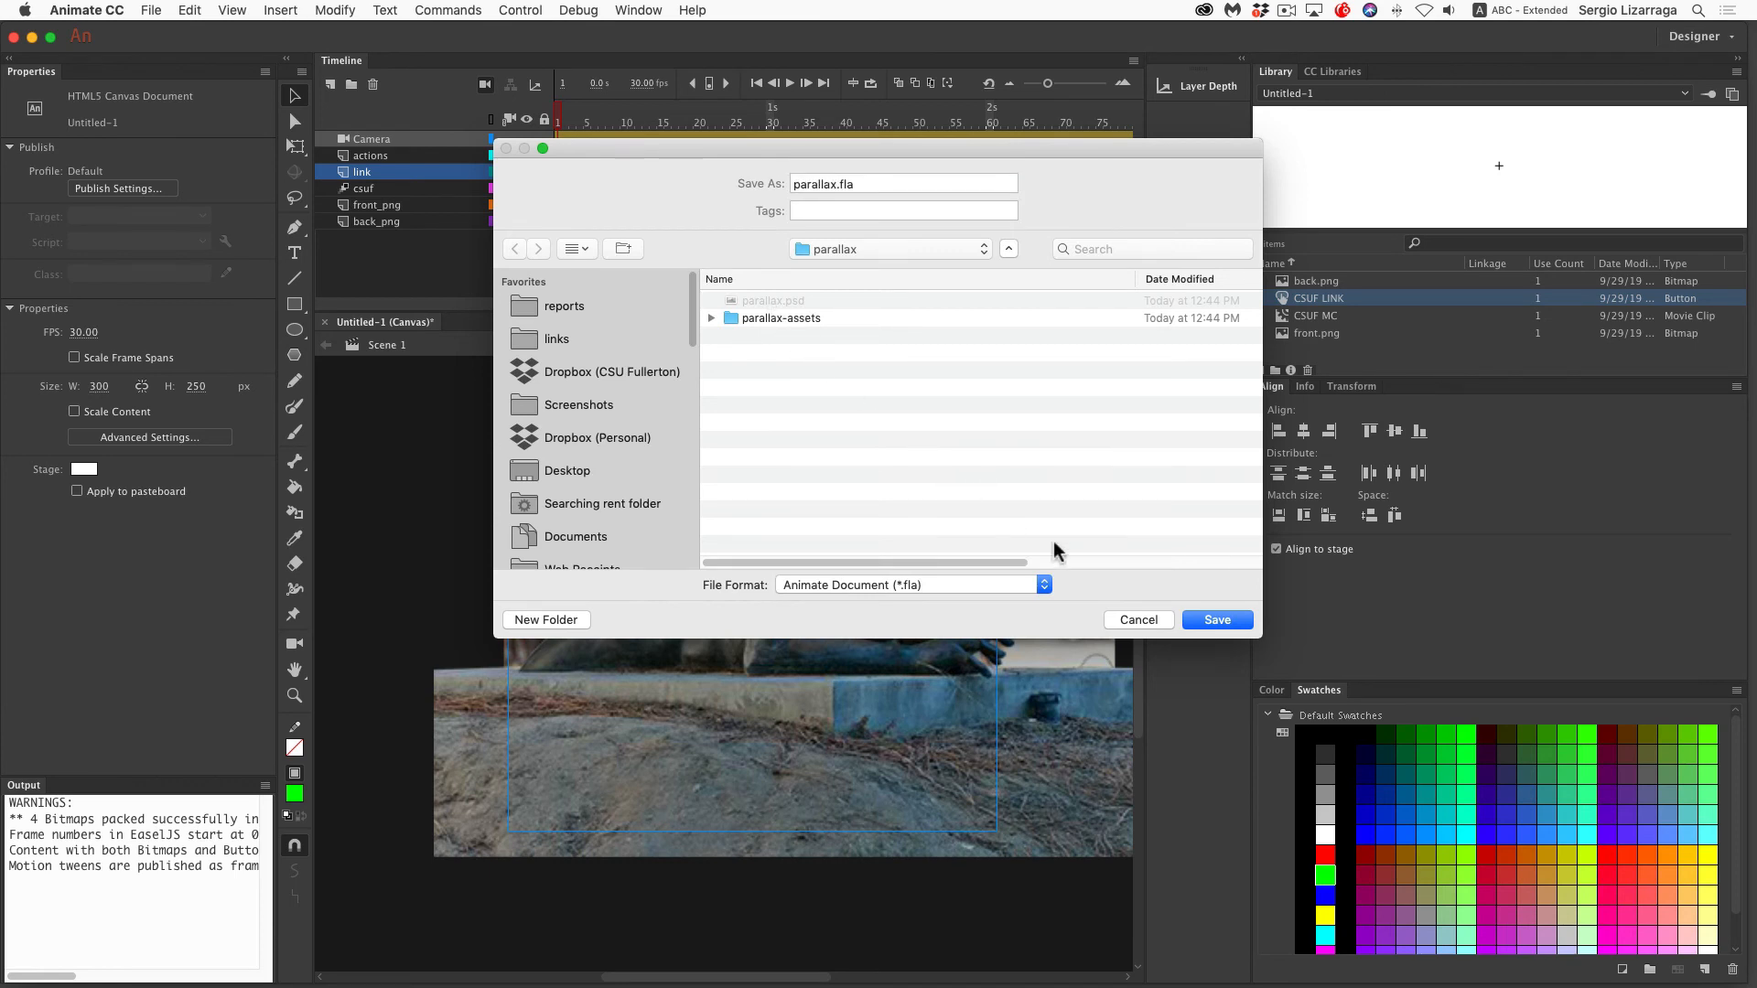
pyautogui.click(1215, 620)
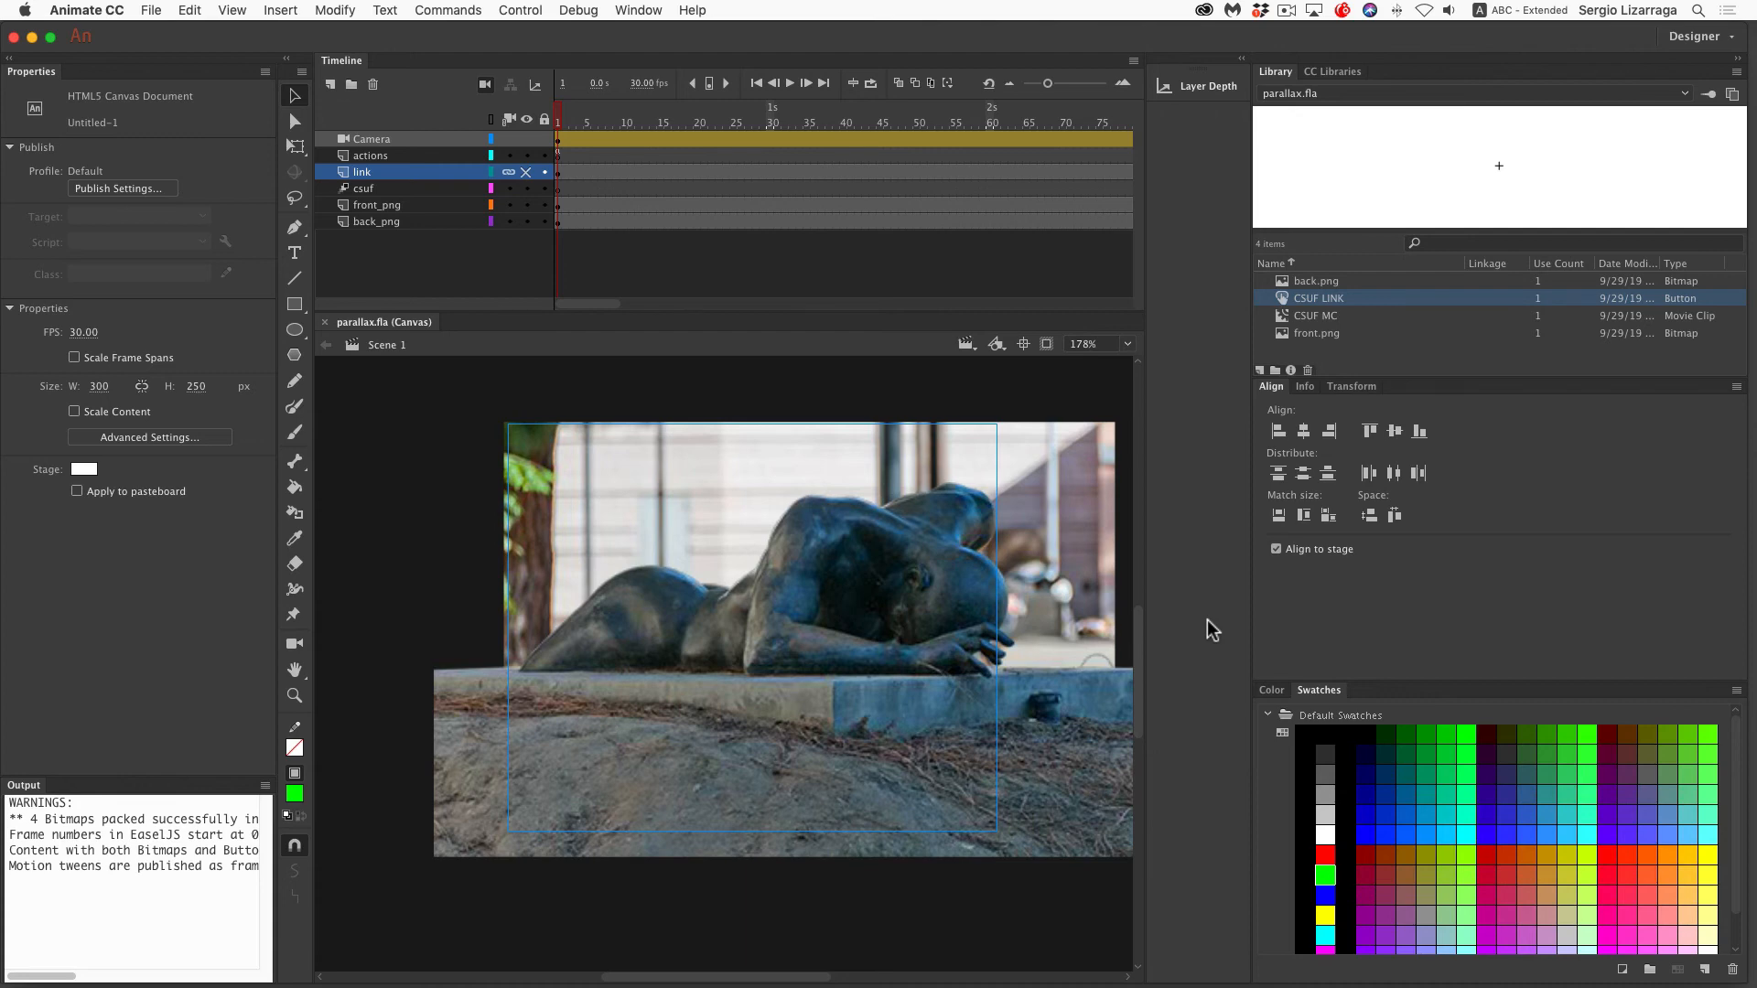
# Test the saved movie in the browser and close the preview window to return to the Animate document
pyautogui.press('super+Return')
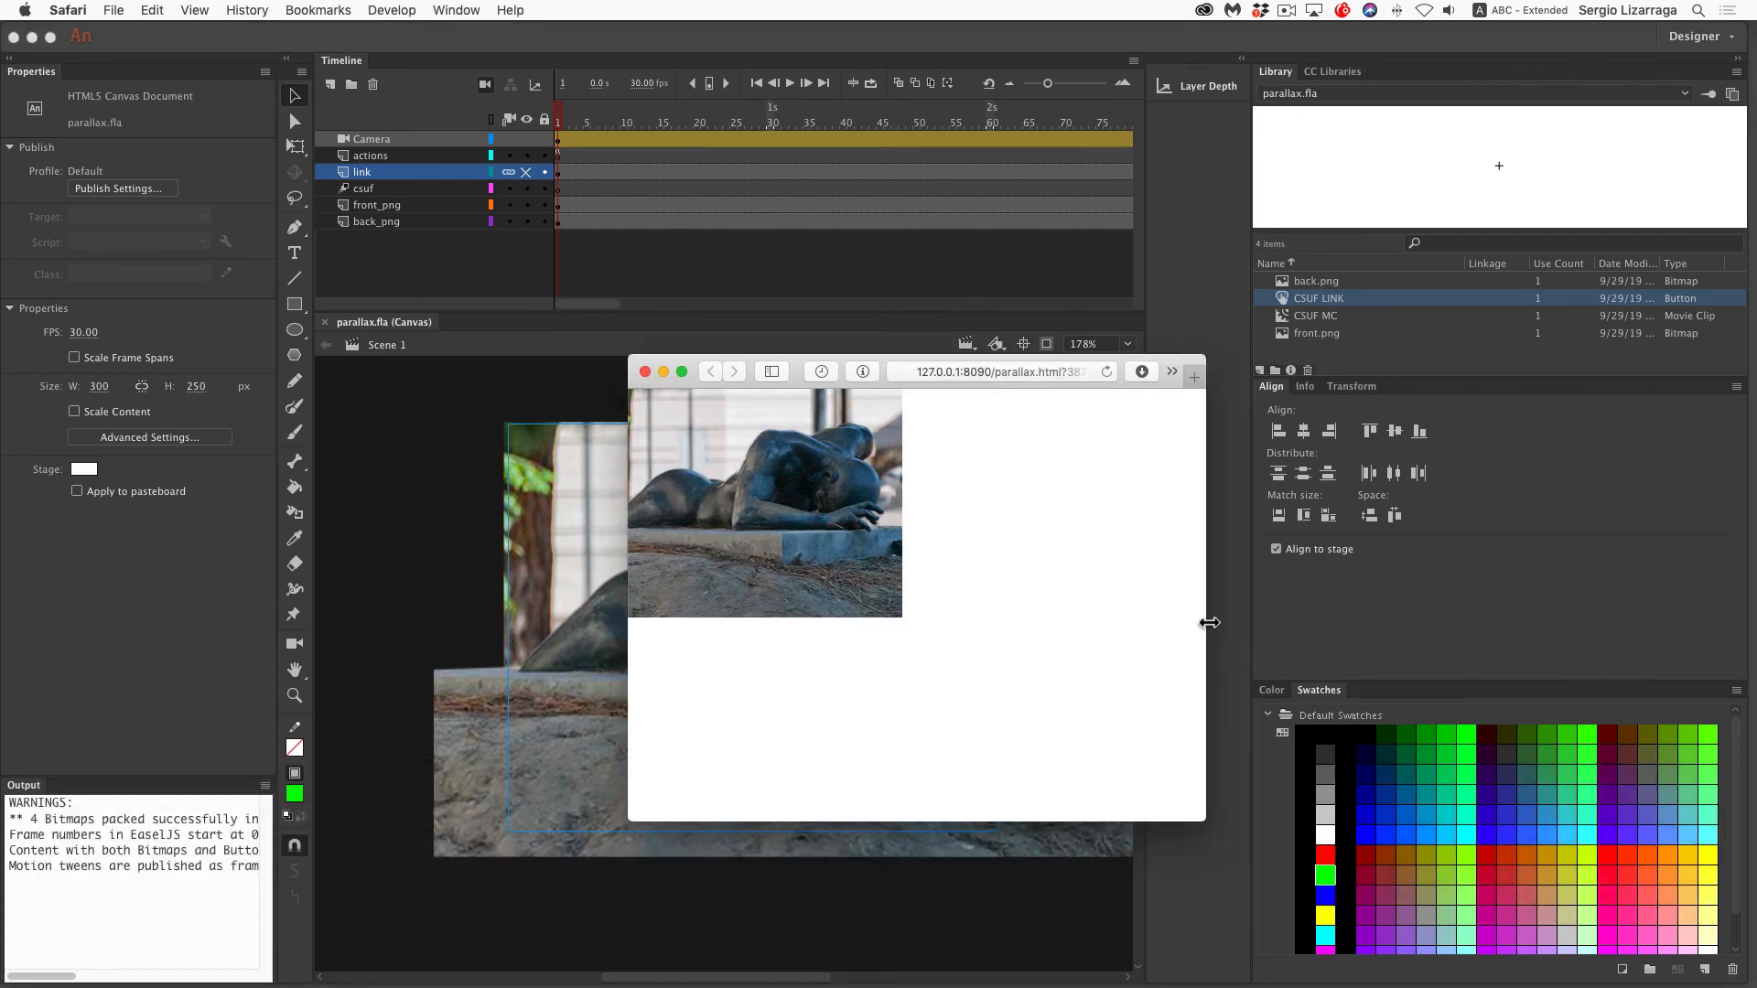
pyautogui.click(645, 372)
pyautogui.click(878, 247)
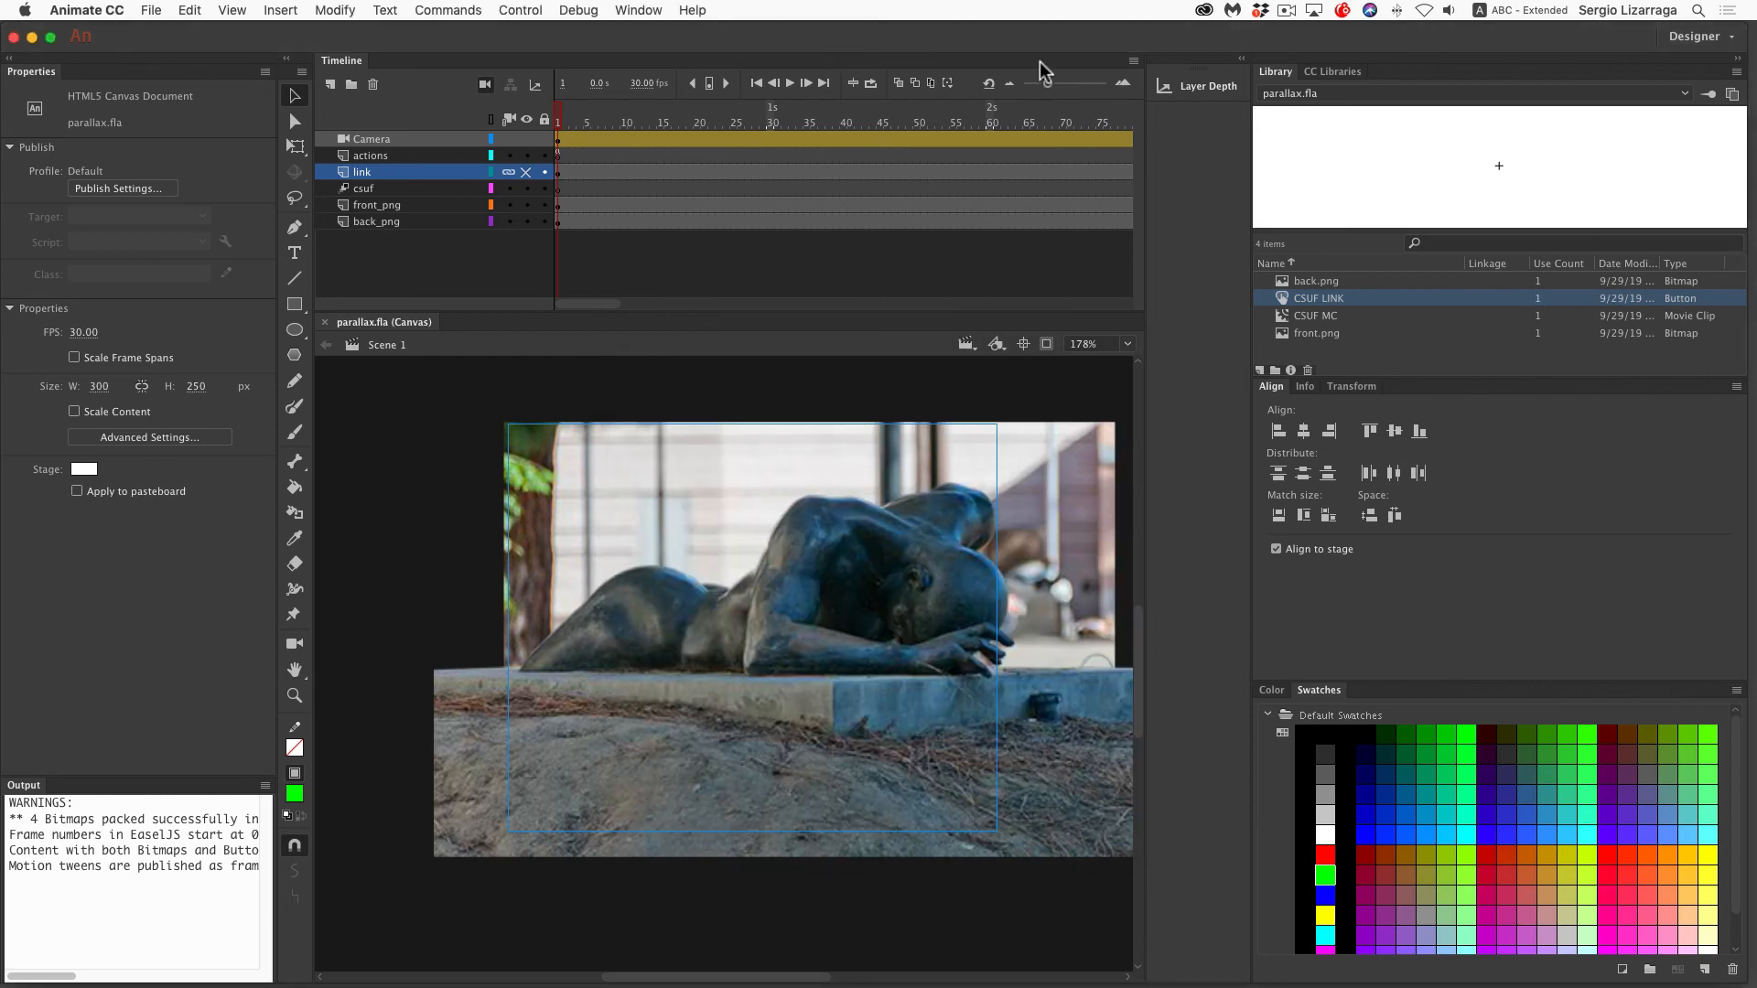
# Move the Animate window aside and check the published parallax.html and parallax.js files in the parallax folder in Finder
pyautogui.moveTo(1039, 62); pyautogui.dragTo(1000, 633)
pyautogui.click(991, 543)
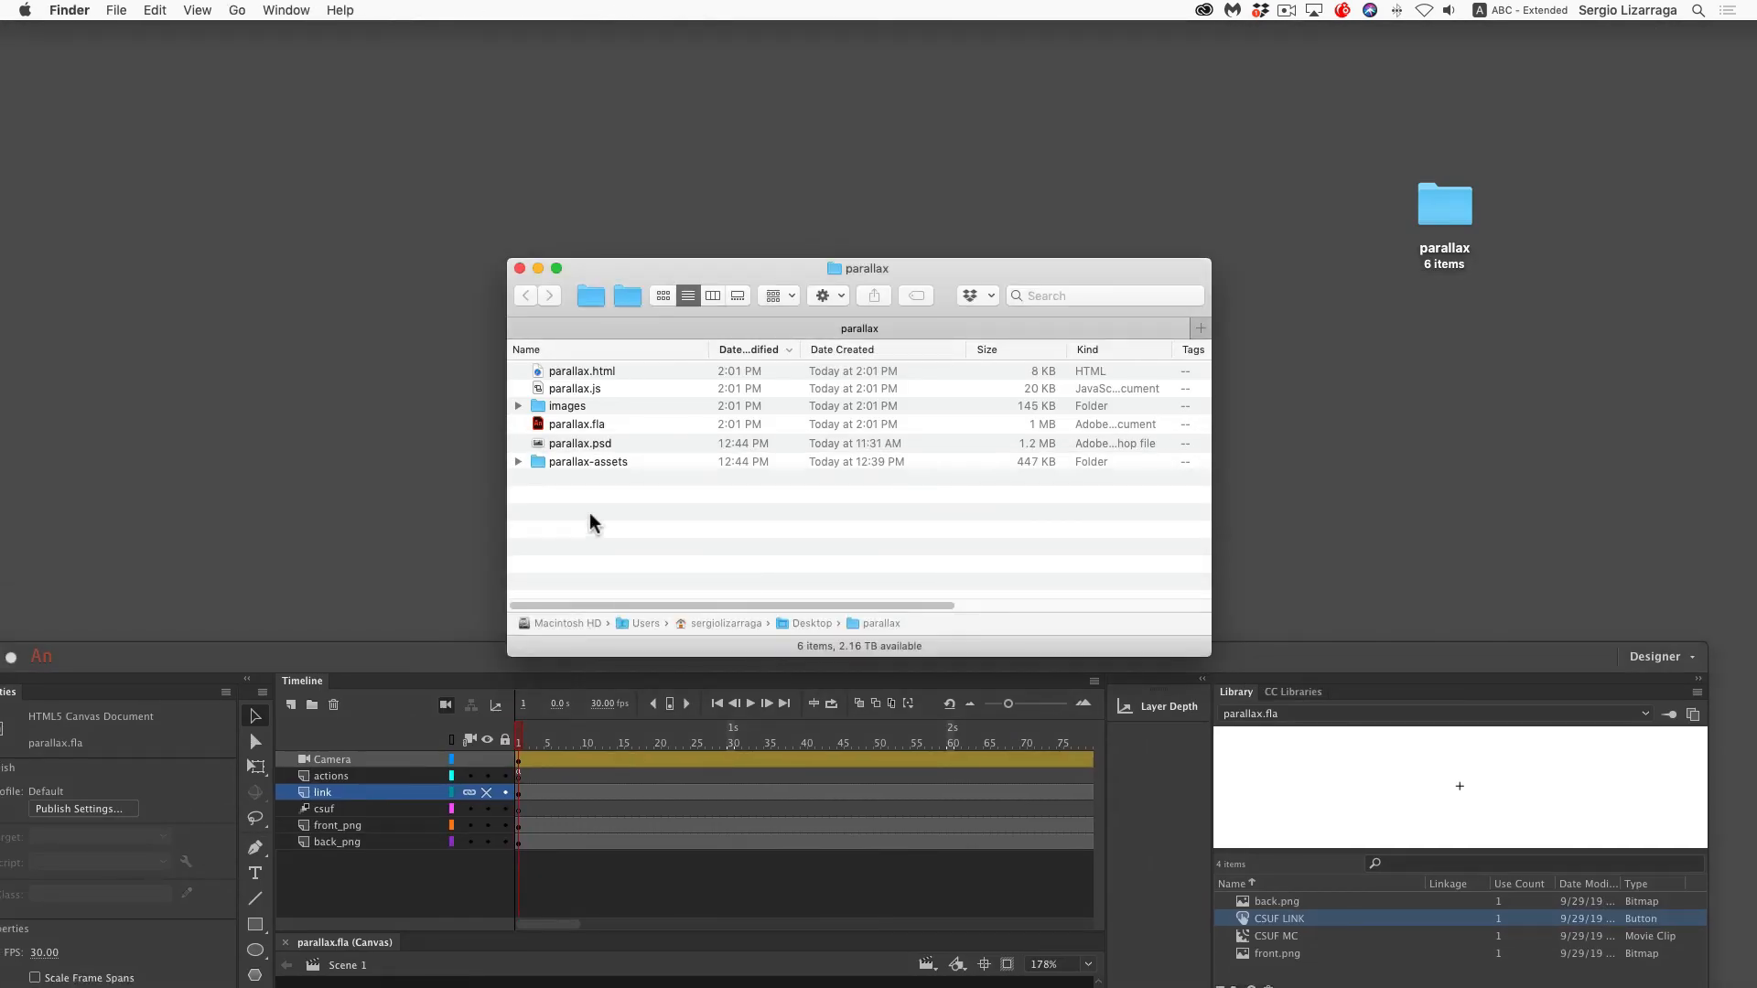
pyautogui.click(584, 369)
pyautogui.click(585, 391)
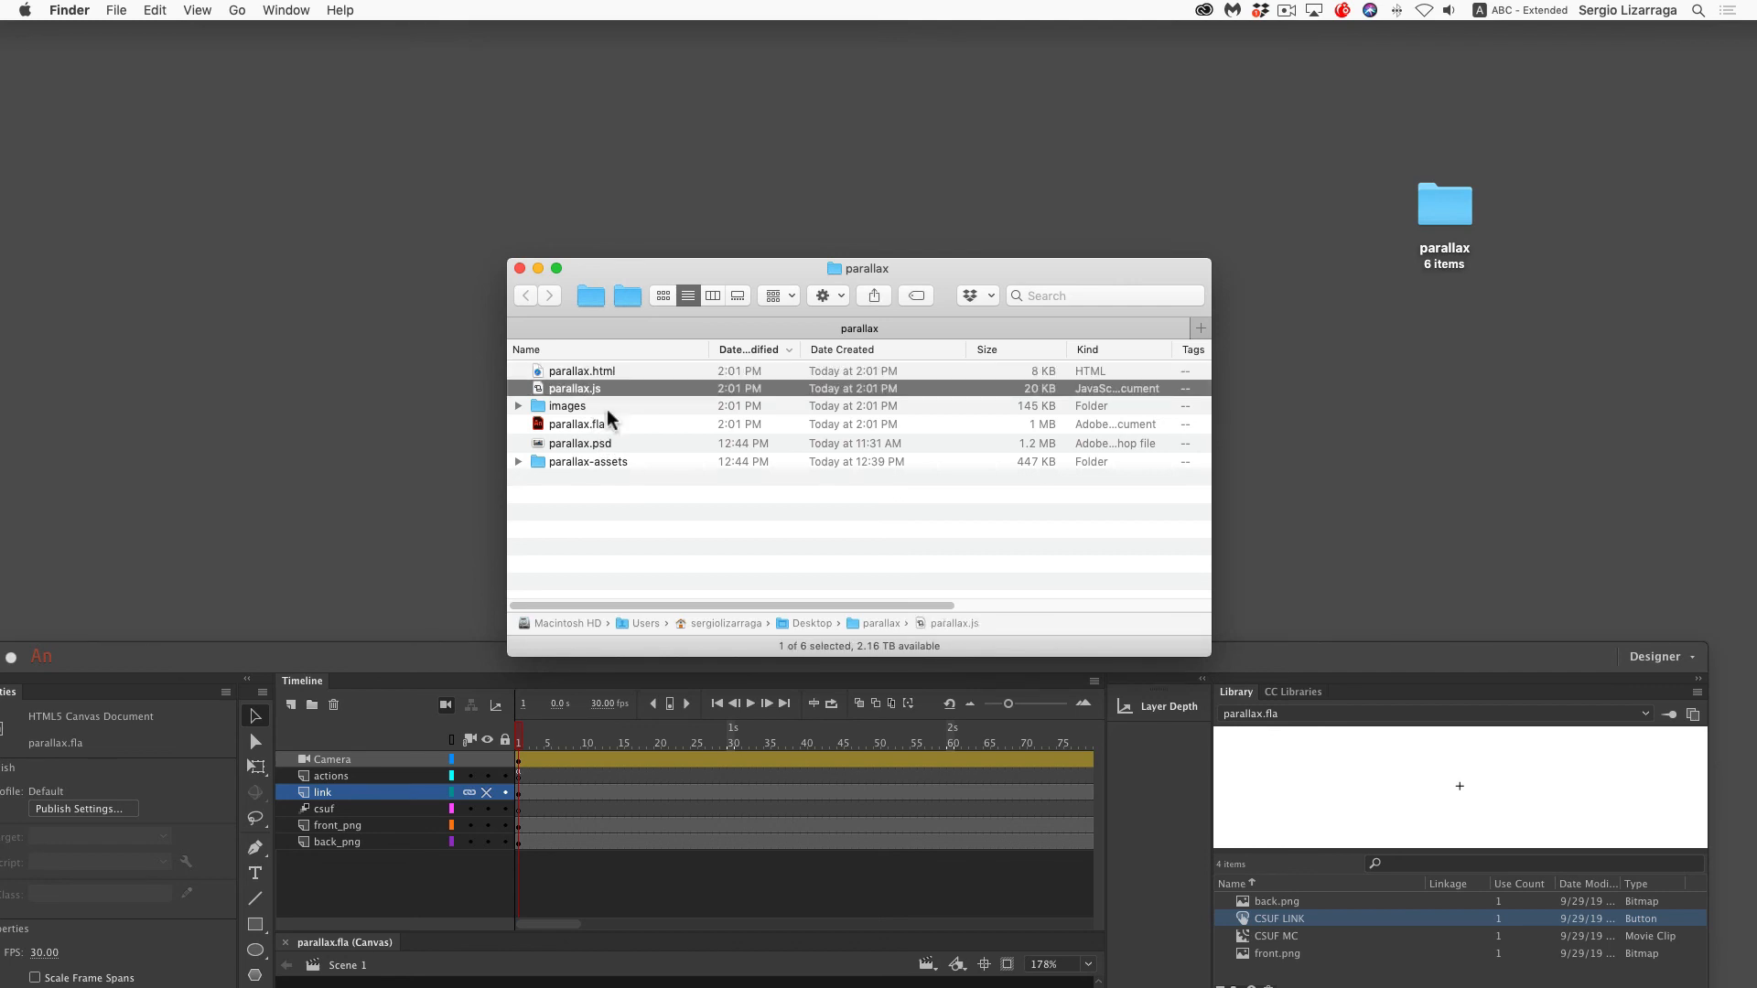
# Preview parallax_atlas_.png from the images folder, close the preview, and bring the Animate window back into place
pyautogui.click(518, 406)
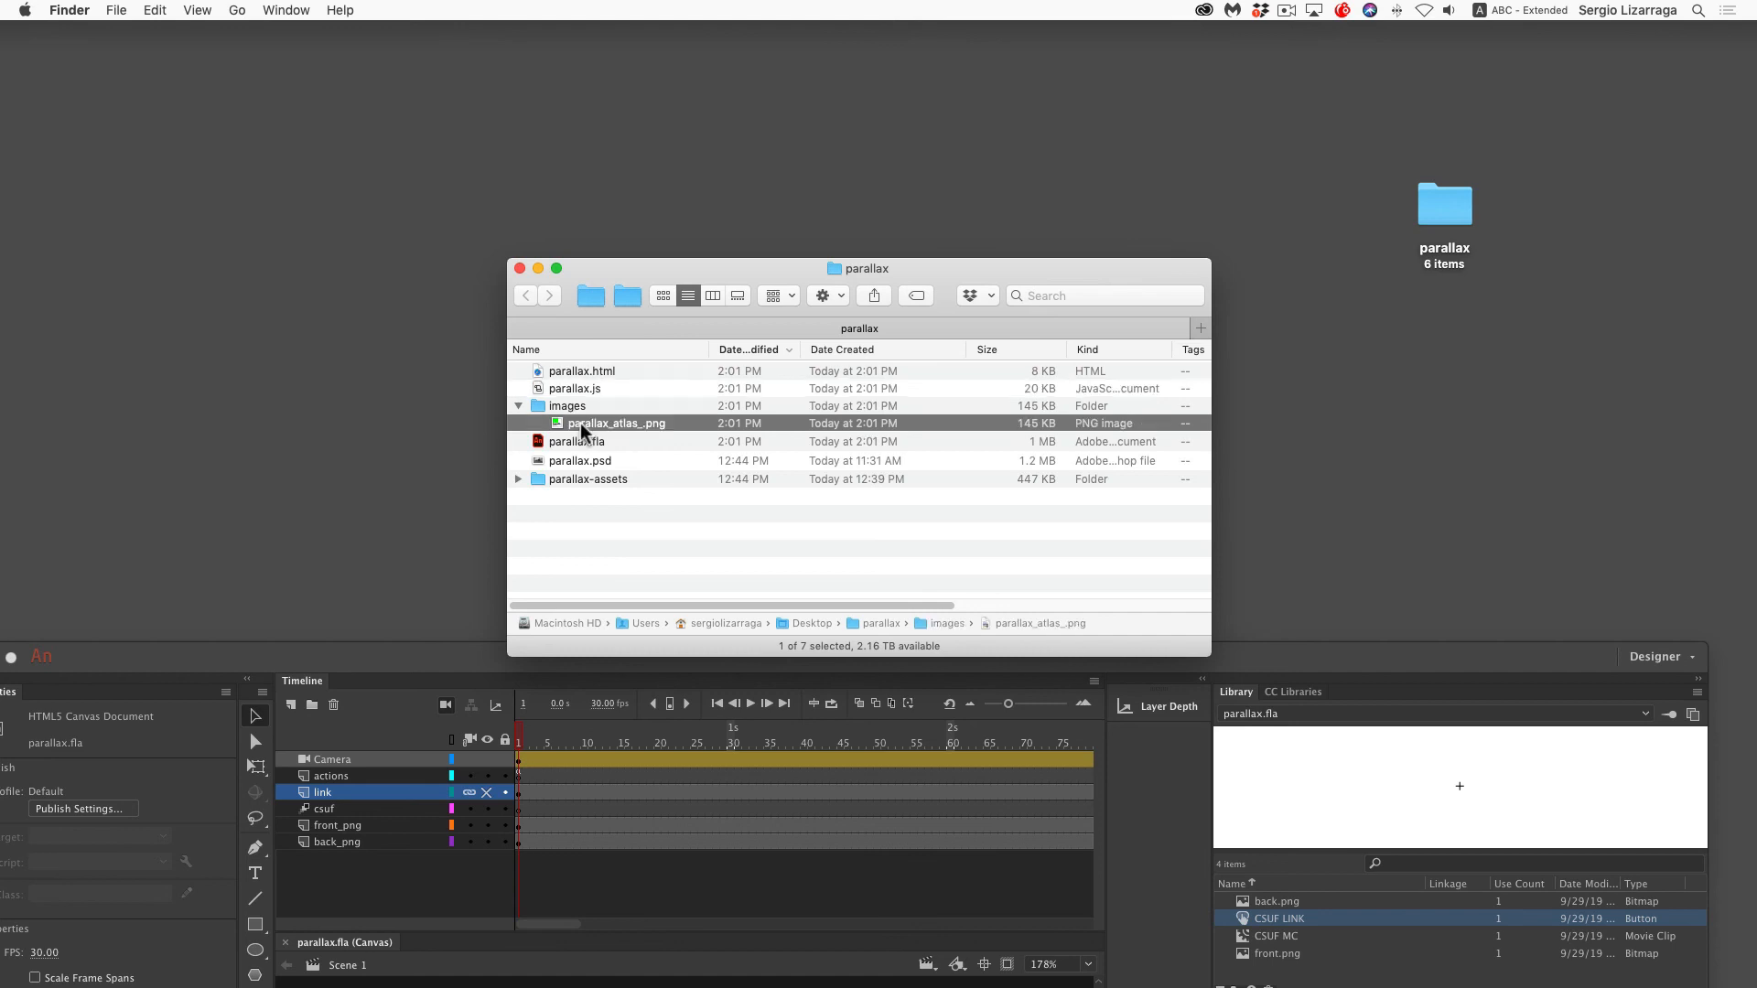
pyautogui.click(581, 426)
pyautogui.press('space')
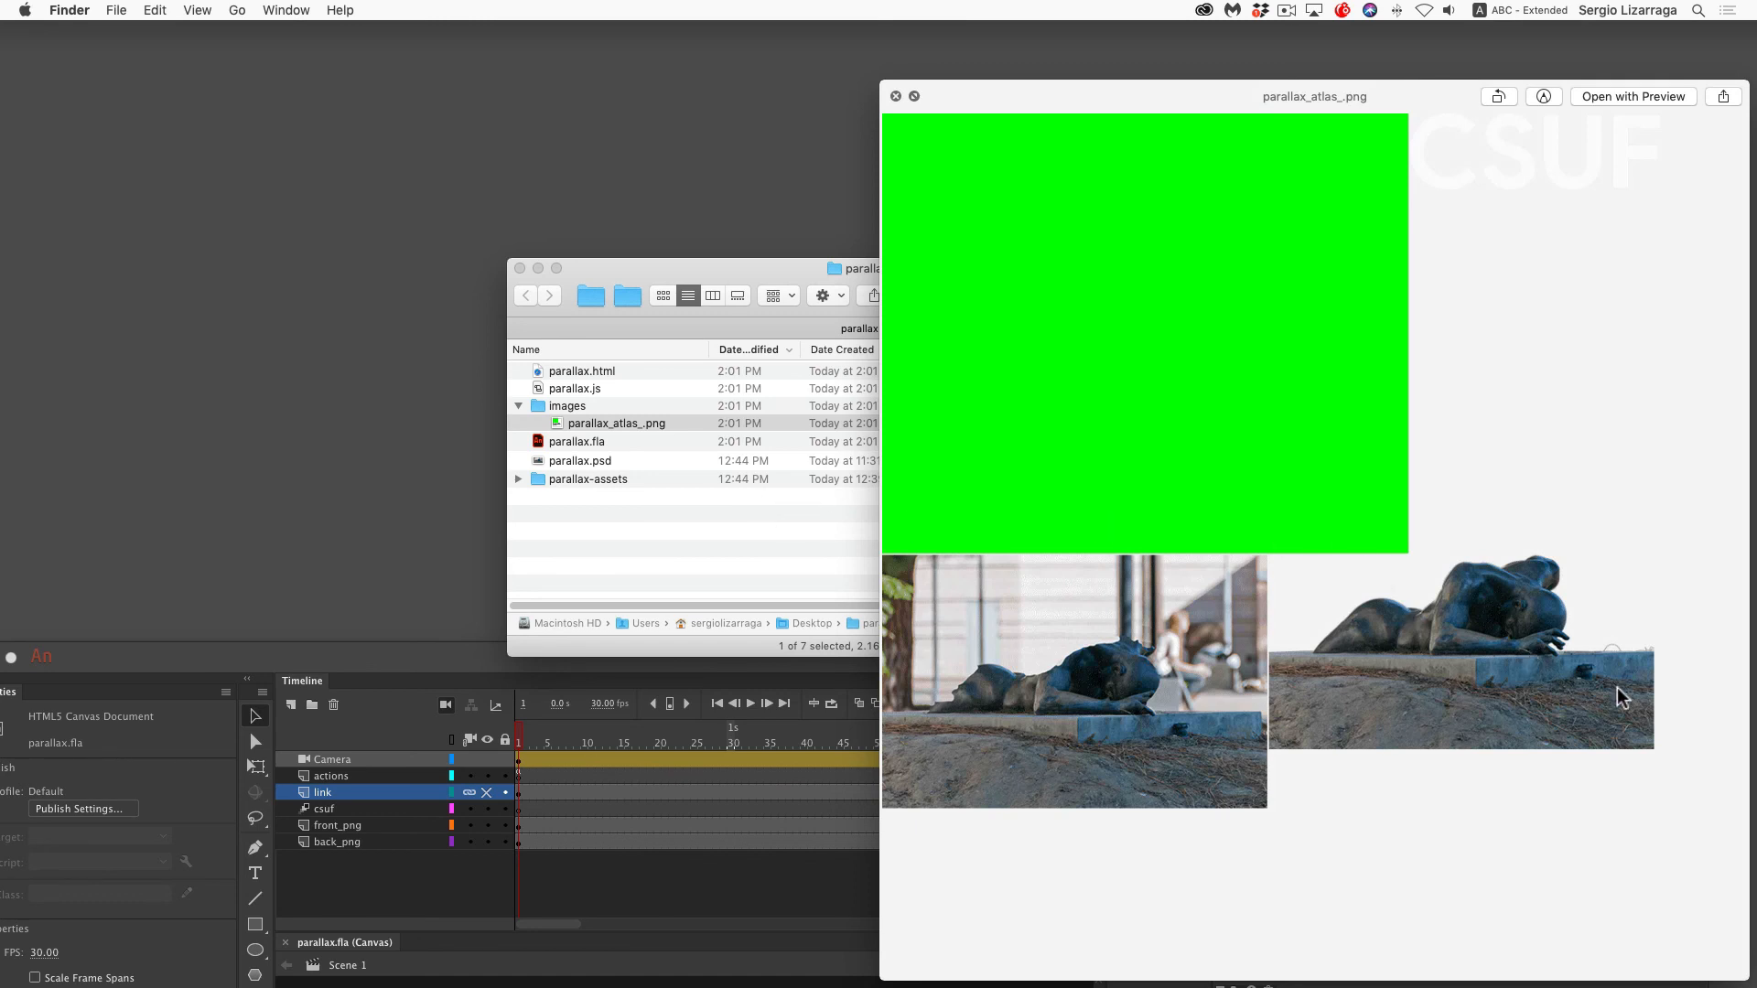
pyautogui.click(897, 97)
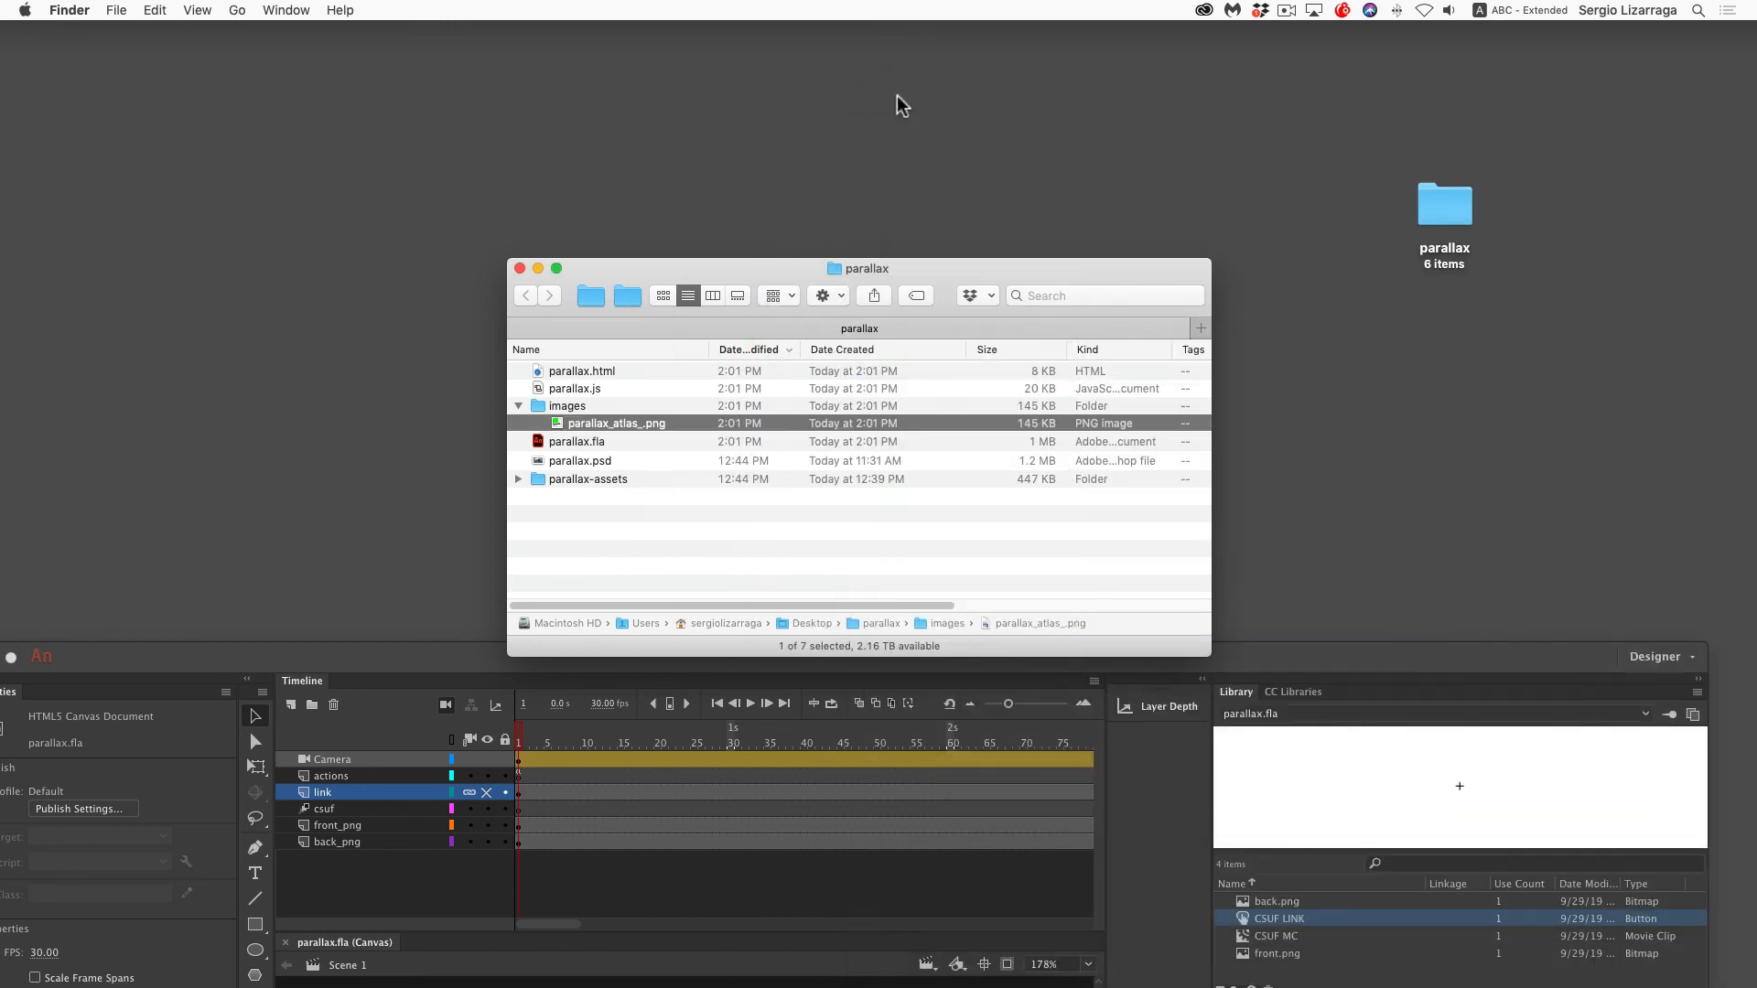
pyautogui.click(453, 656)
pyautogui.moveTo(408, 667); pyautogui.dragTo(451, 40)
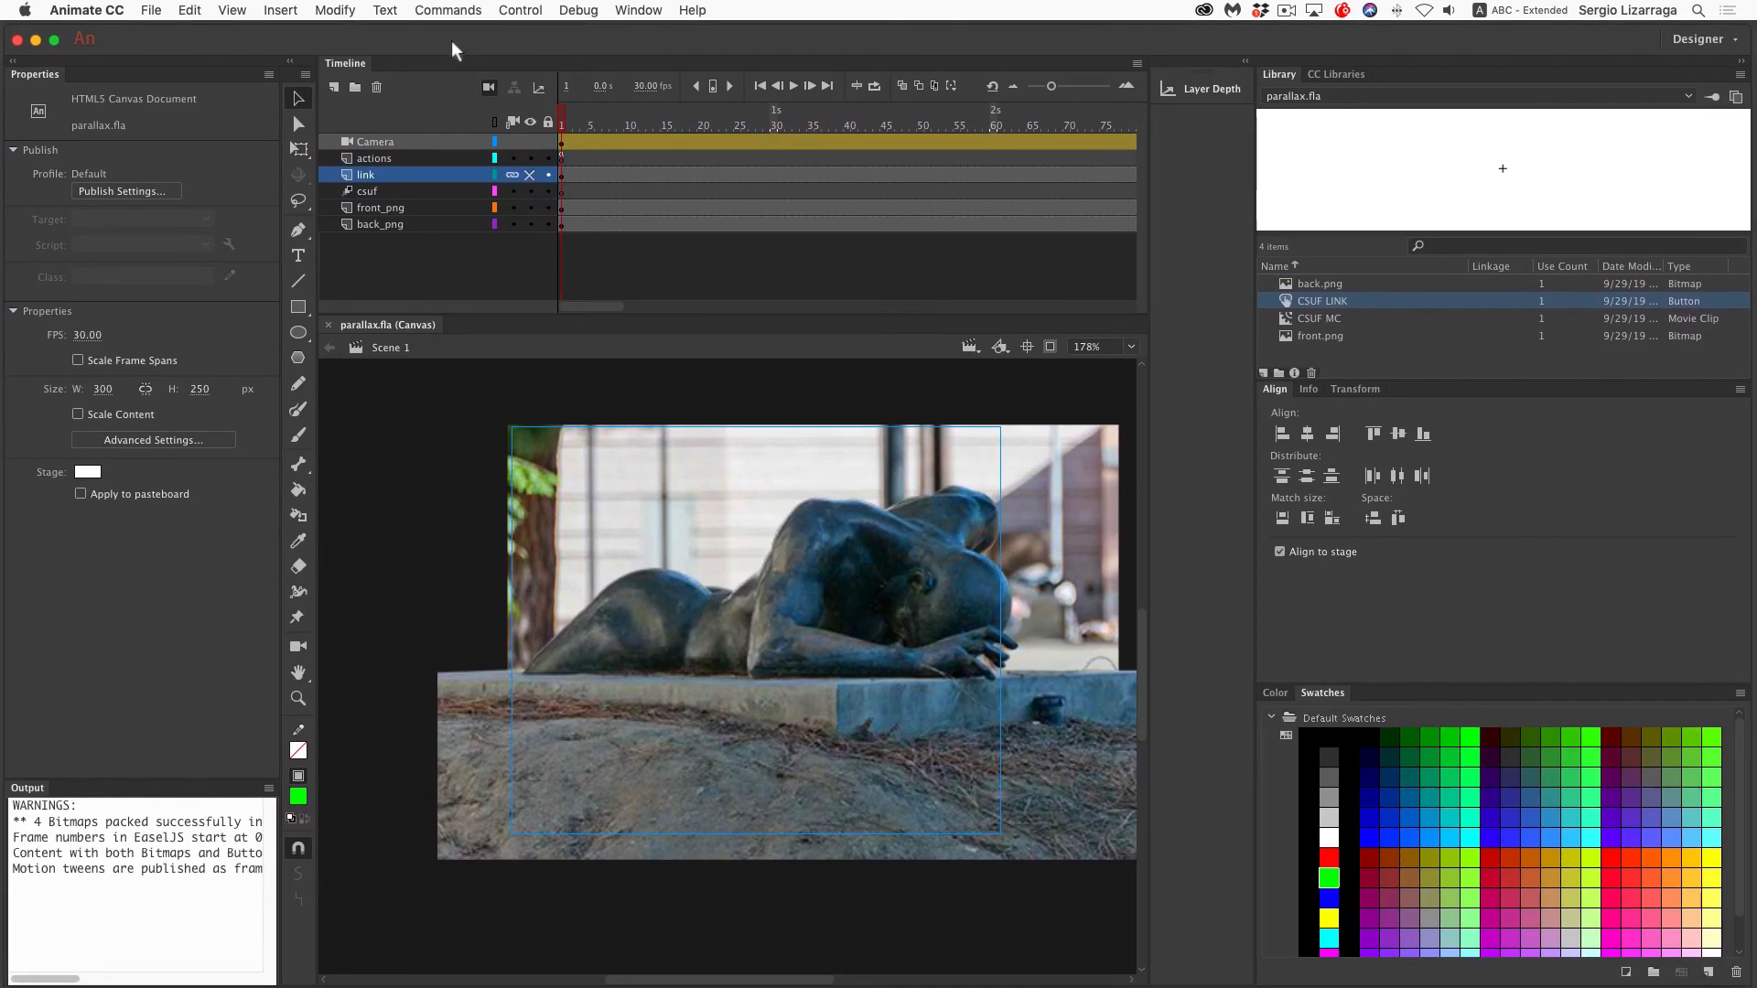